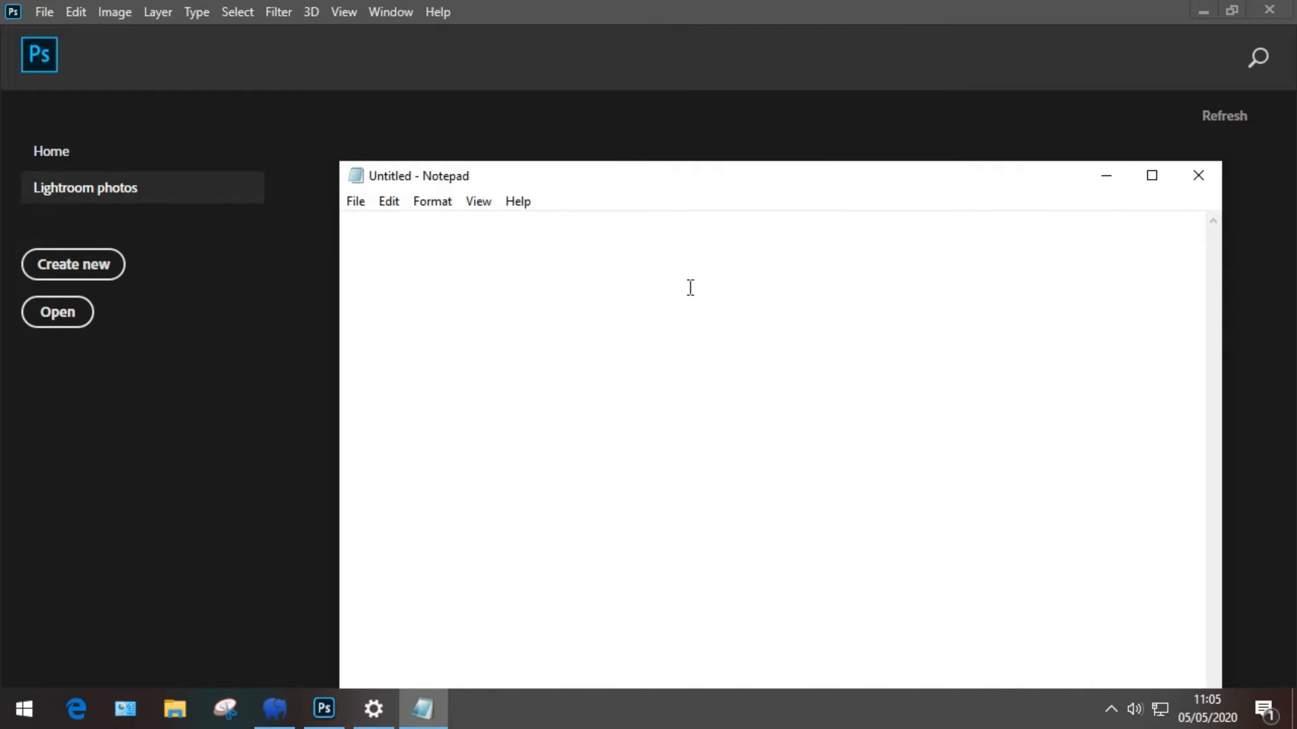
# Step: Type 'Berikut merupakan tutorial membuat stempel' in Notepad with 'PASTI GAMPANG' below it
pyautogui.write('Be')
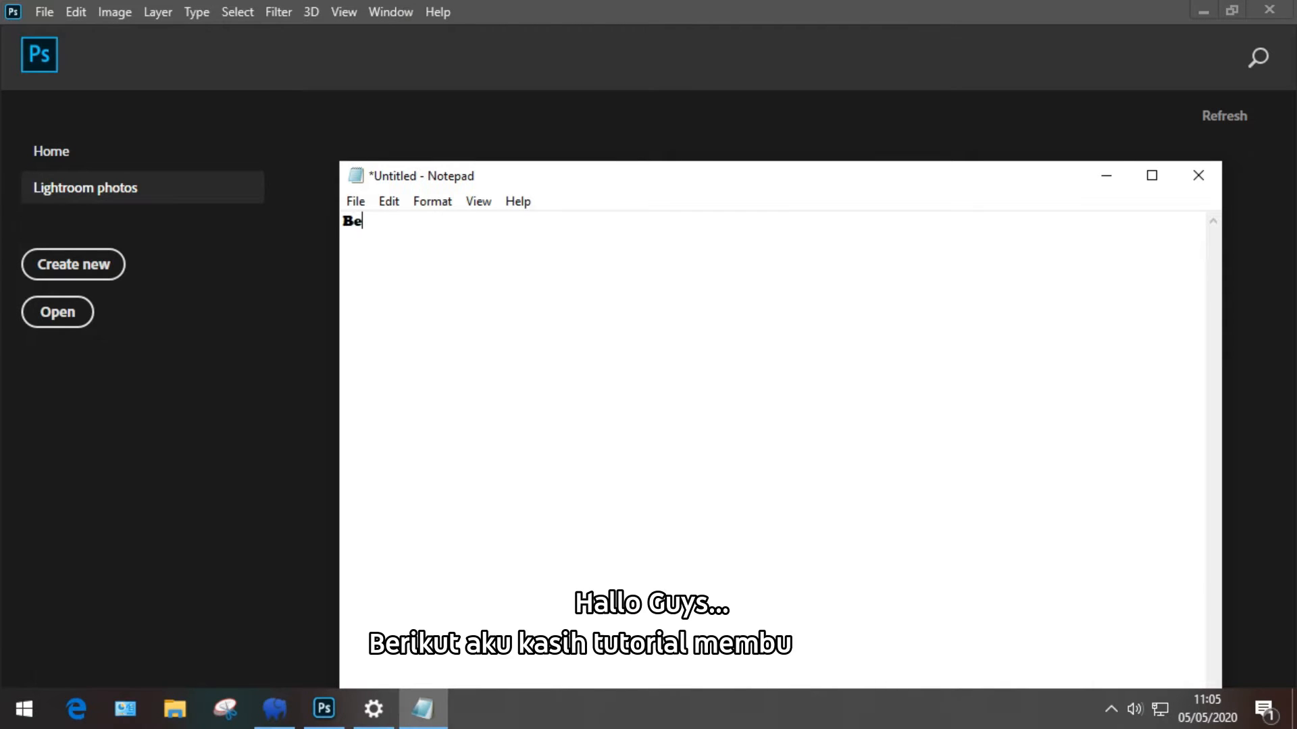
pyautogui.write('rikut m')
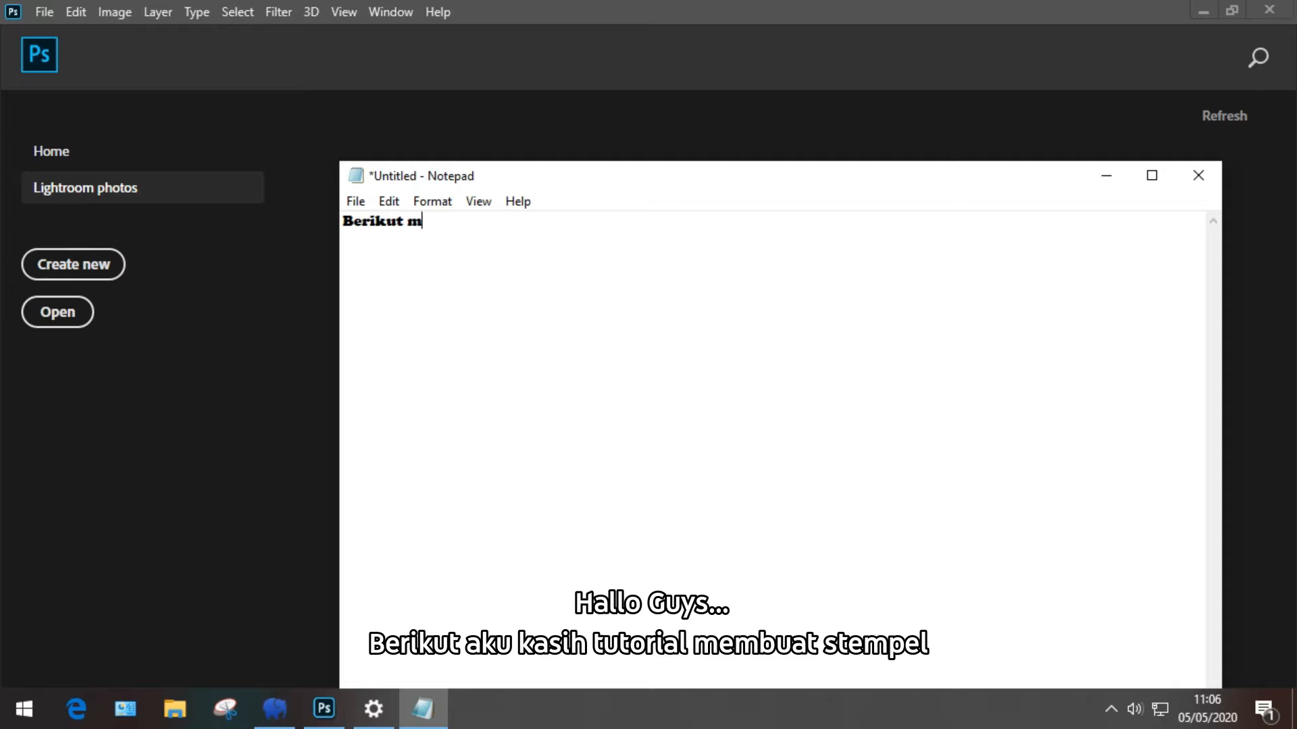
pyautogui.write('erupakan')
pyautogui.write(' tutor')
pyautogui.write('ai')
pyautogui.press('BackSpace')
pyautogui.press('BackSpace')
pyautogui.write('ia')
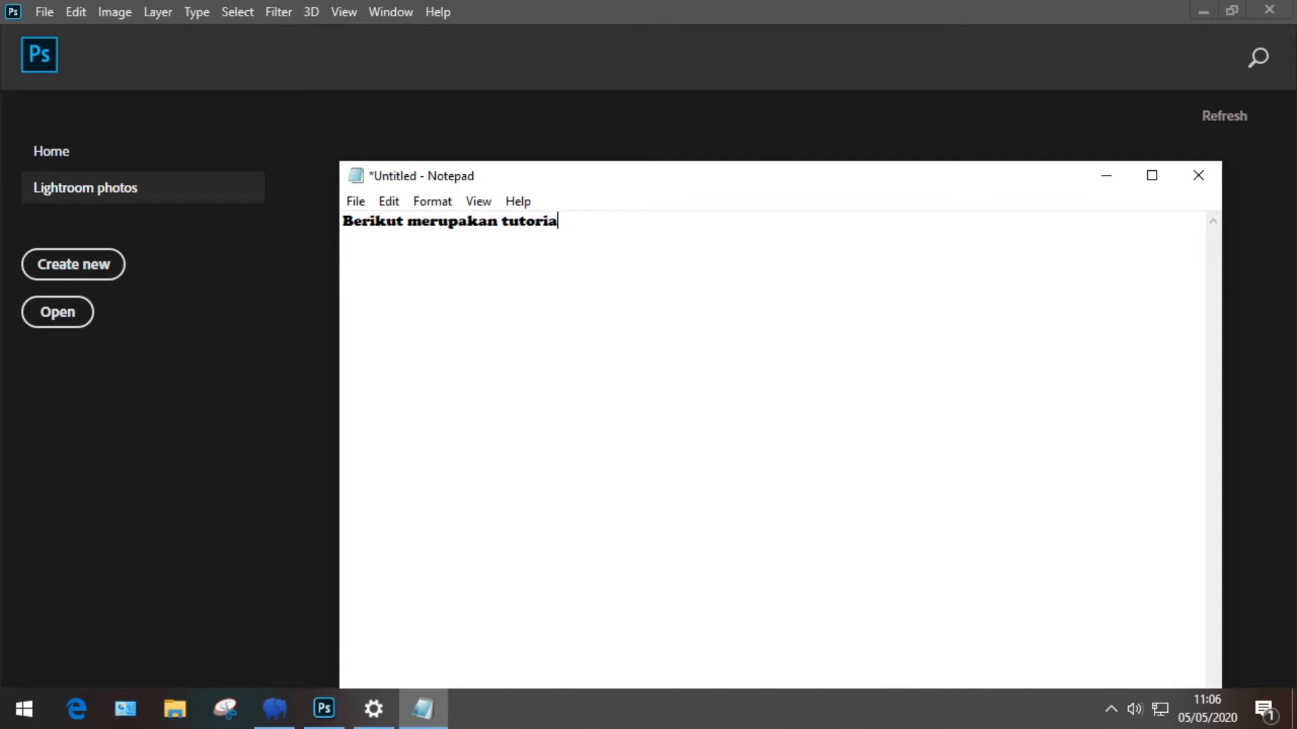
pyautogui.write('l membuat stempel')
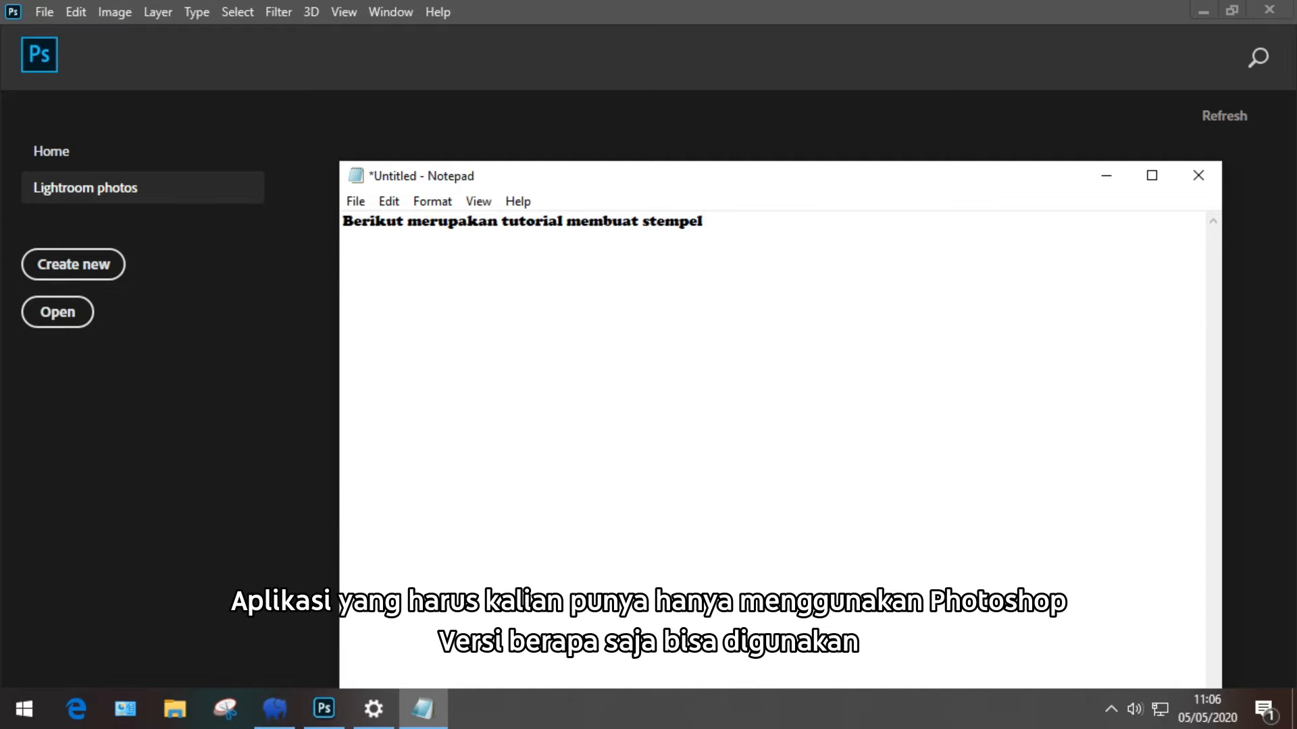
pyautogui.press('Return')
pyautogui.press('Return')
pyautogui.write('PASTI GAMPANG!!!')
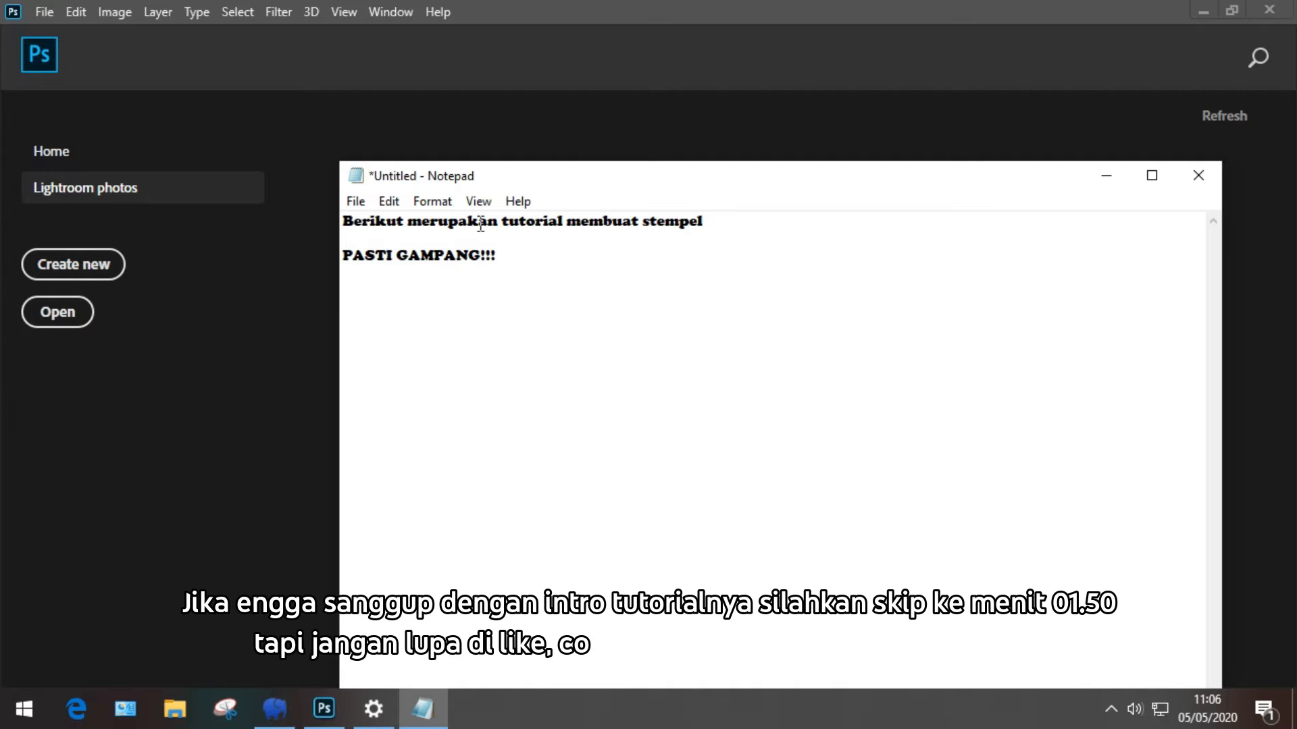
# Step: Change the note's font to Book Antiqua
pyautogui.click(444, 202)
pyautogui.click(459, 250)
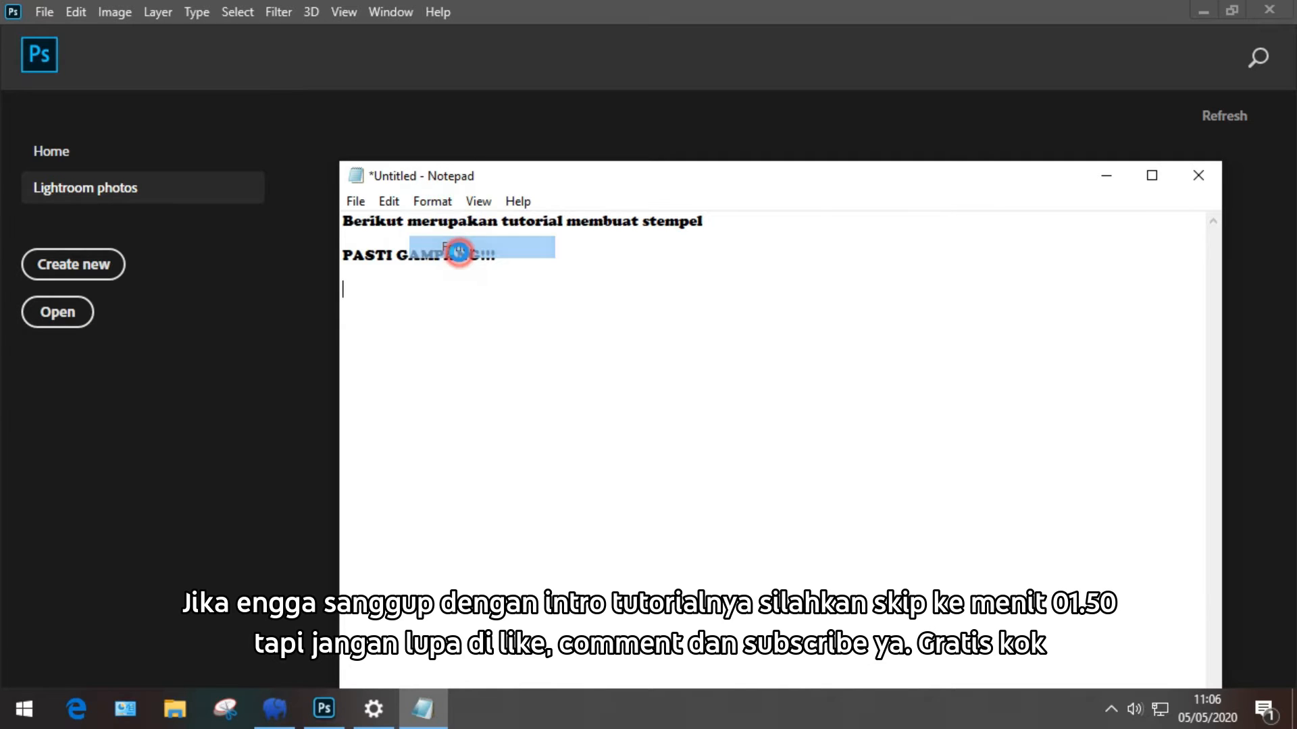
pyautogui.scroll(5, 466, 324)
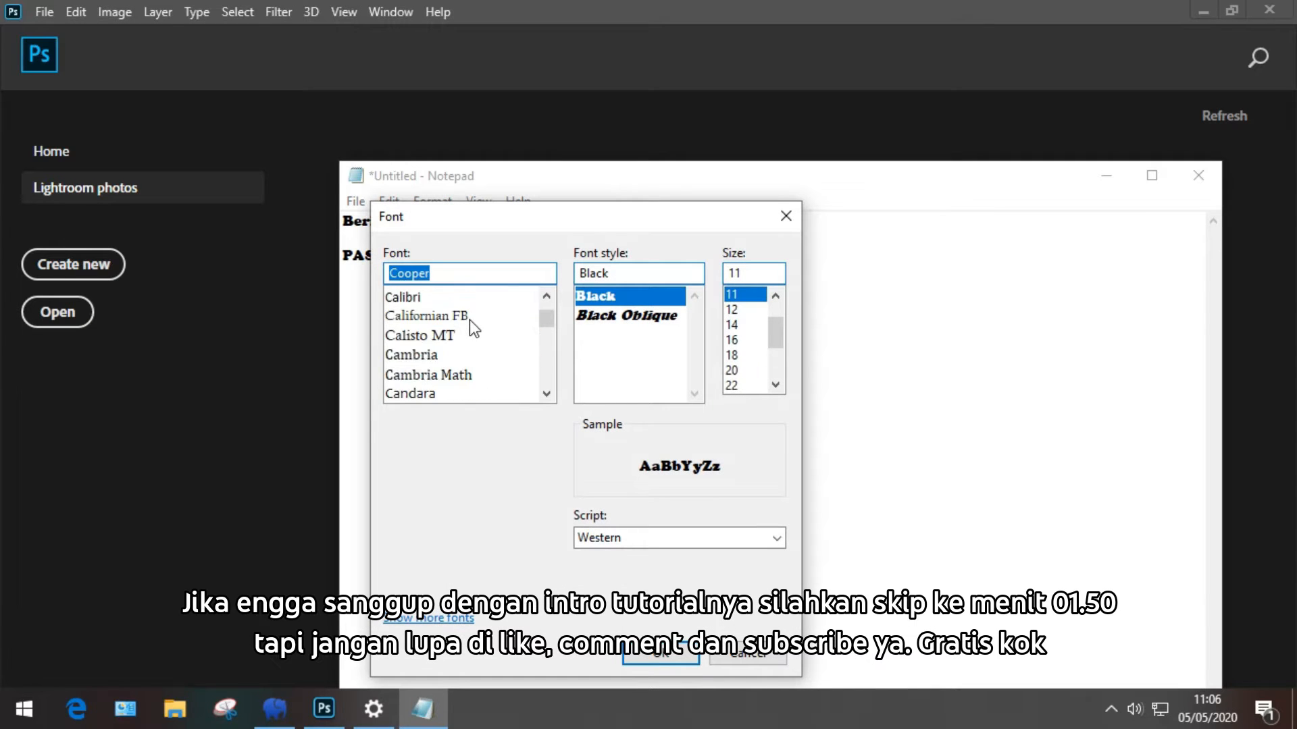
pyautogui.click(442, 315)
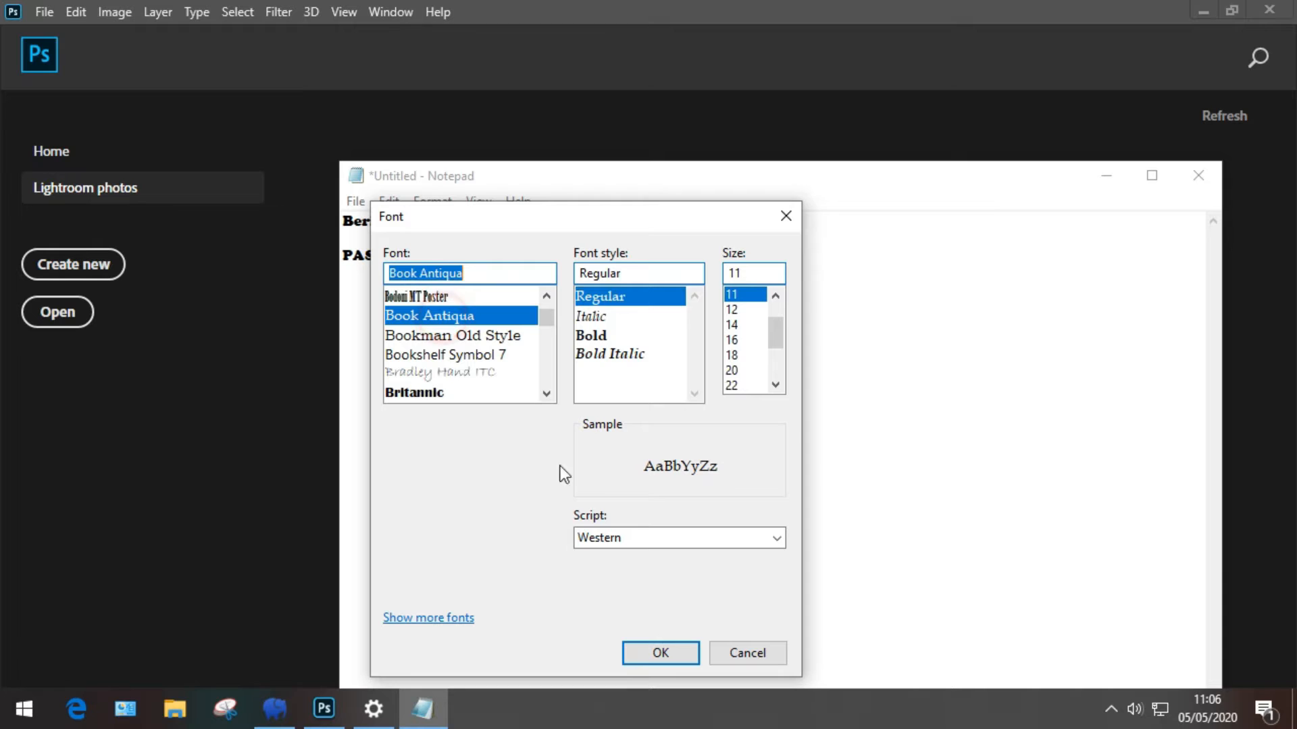
pyautogui.click(654, 651)
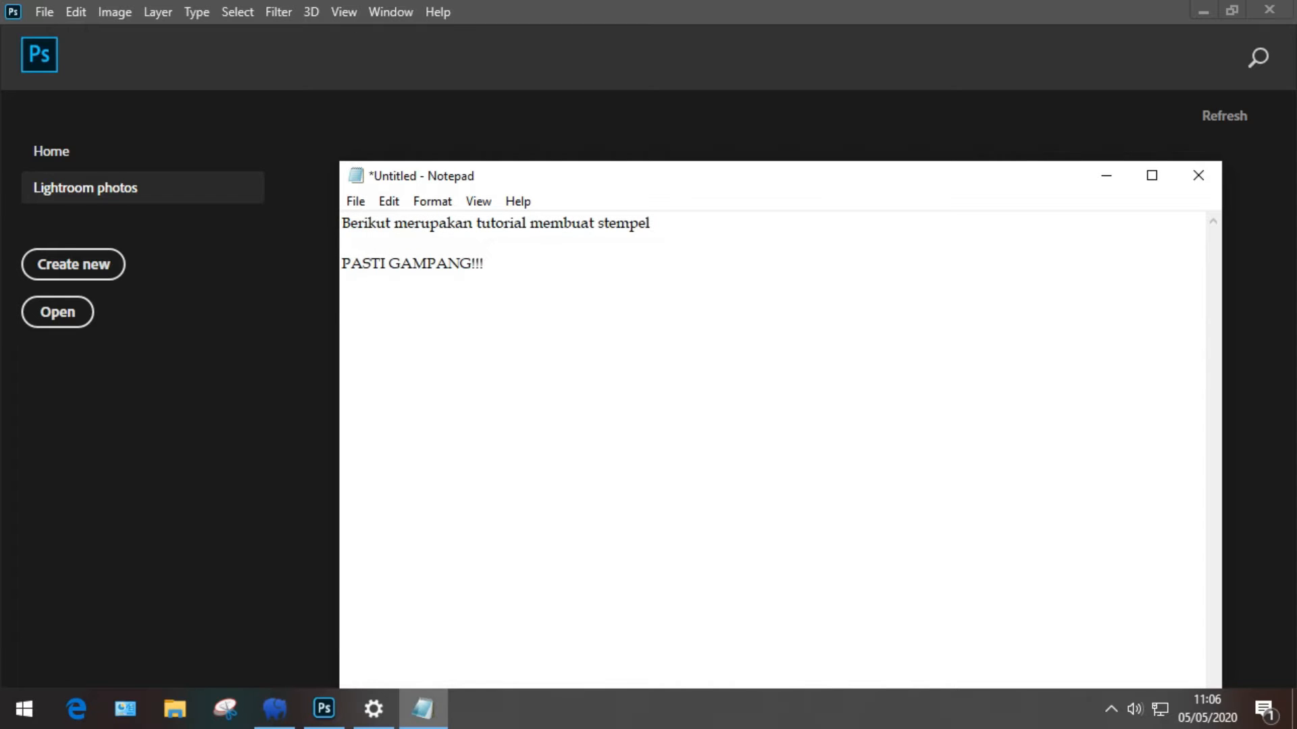
# Step: Add the line 'Jangan Lupa Like, Comment dan Subscribe Guyss...' to the note
pyautogui.write('angan')
pyautogui.write(' Lupa L')
pyautogui.write('ik,')
pyautogui.write('e, Comme')
pyautogui.write('nt a')
pyautogui.press('BackSpace')
pyautogui.write('dan Subscribe G')
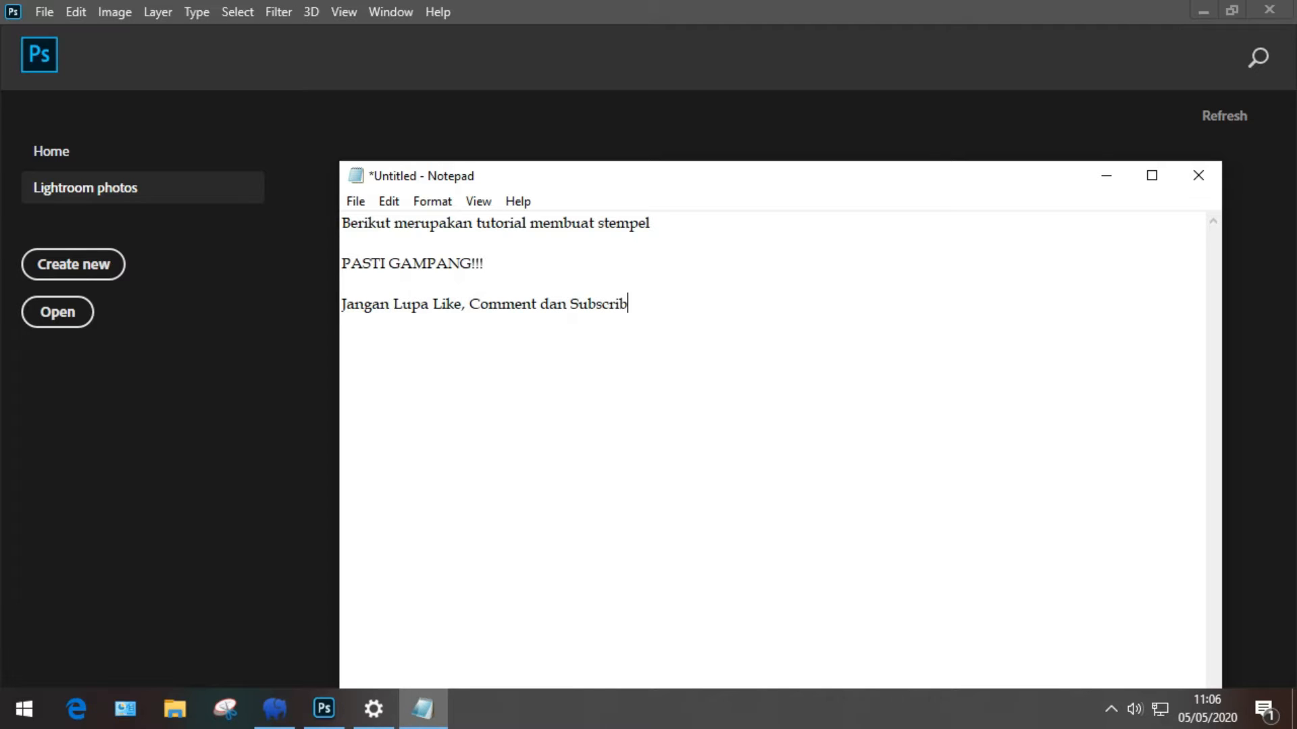
pyautogui.write('usy')
pyautogui.press('BackSpace')
pyautogui.press('BackSpace')
pyautogui.write('yss...')
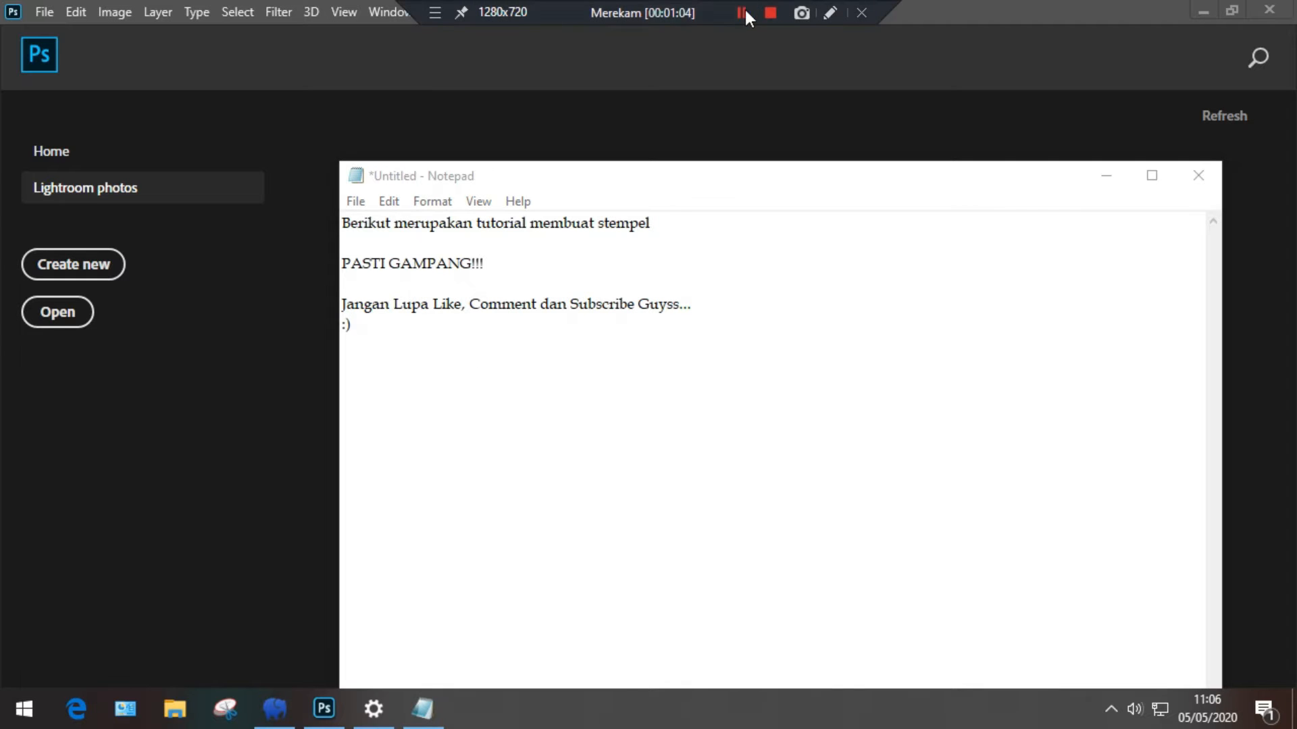
pyautogui.click(1081, 186)
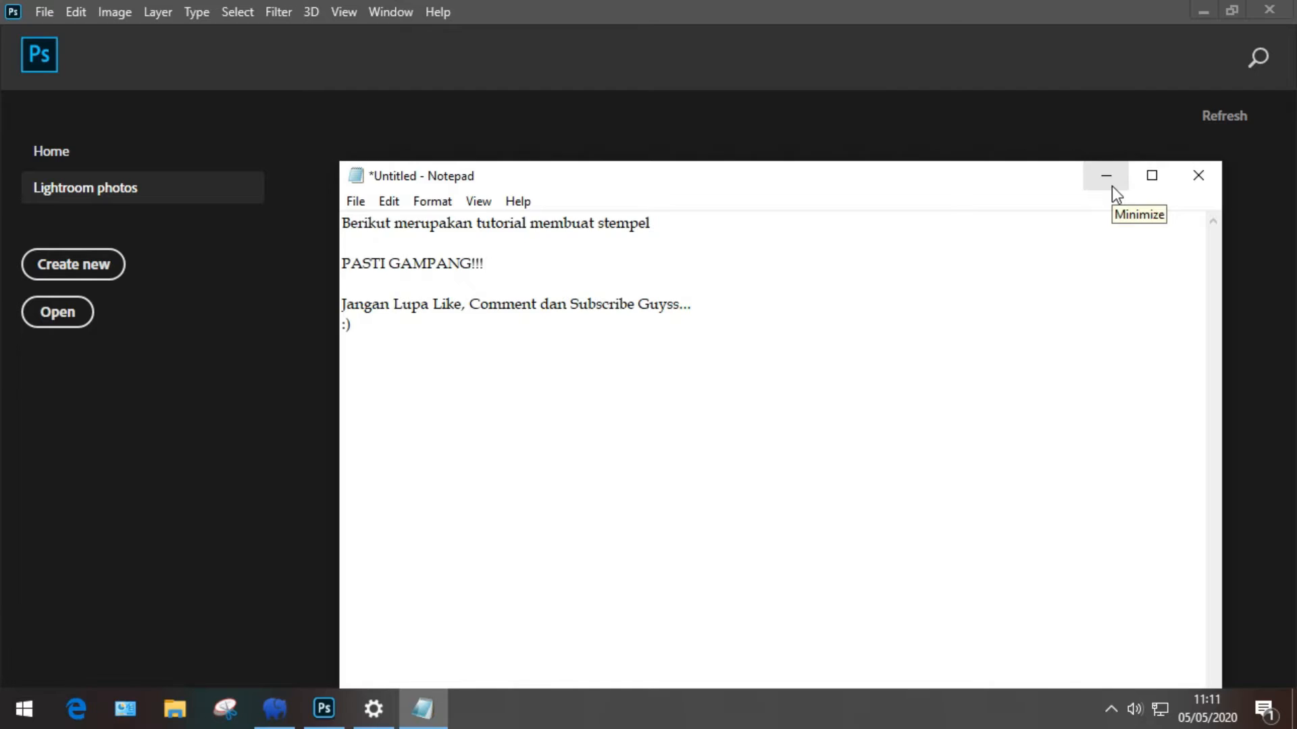
# Step: Add the line '#1 buka lembar kerja baru ( Ctrl+N)' to the note
pyautogui.click(1112, 186)
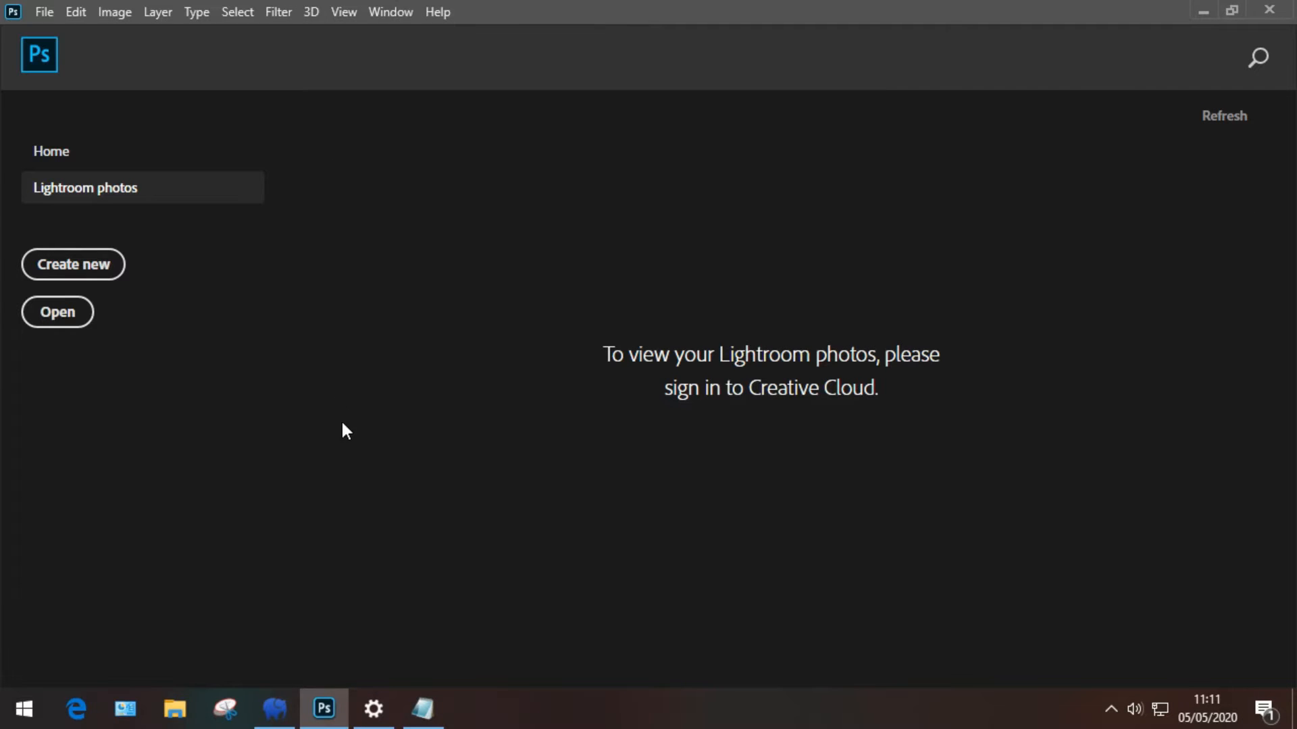
pyautogui.click(423, 709)
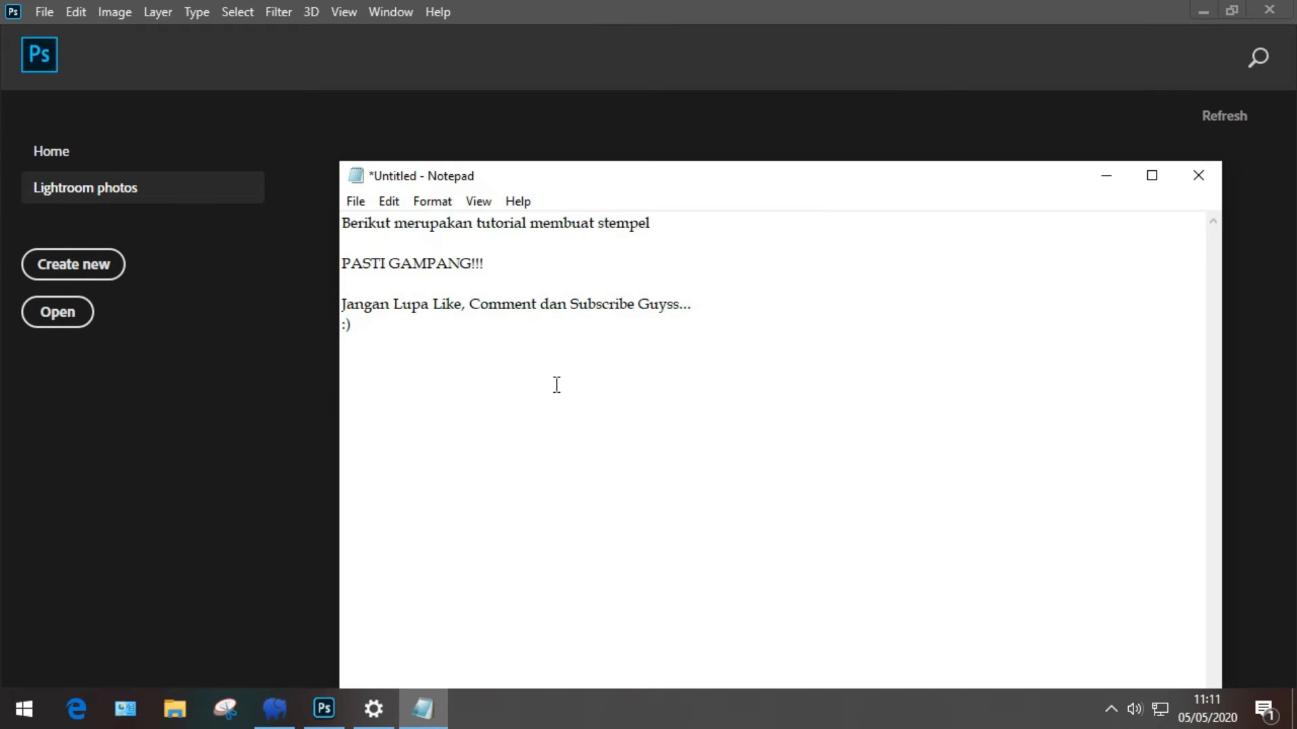
pyautogui.write('#1 buka lembar k')
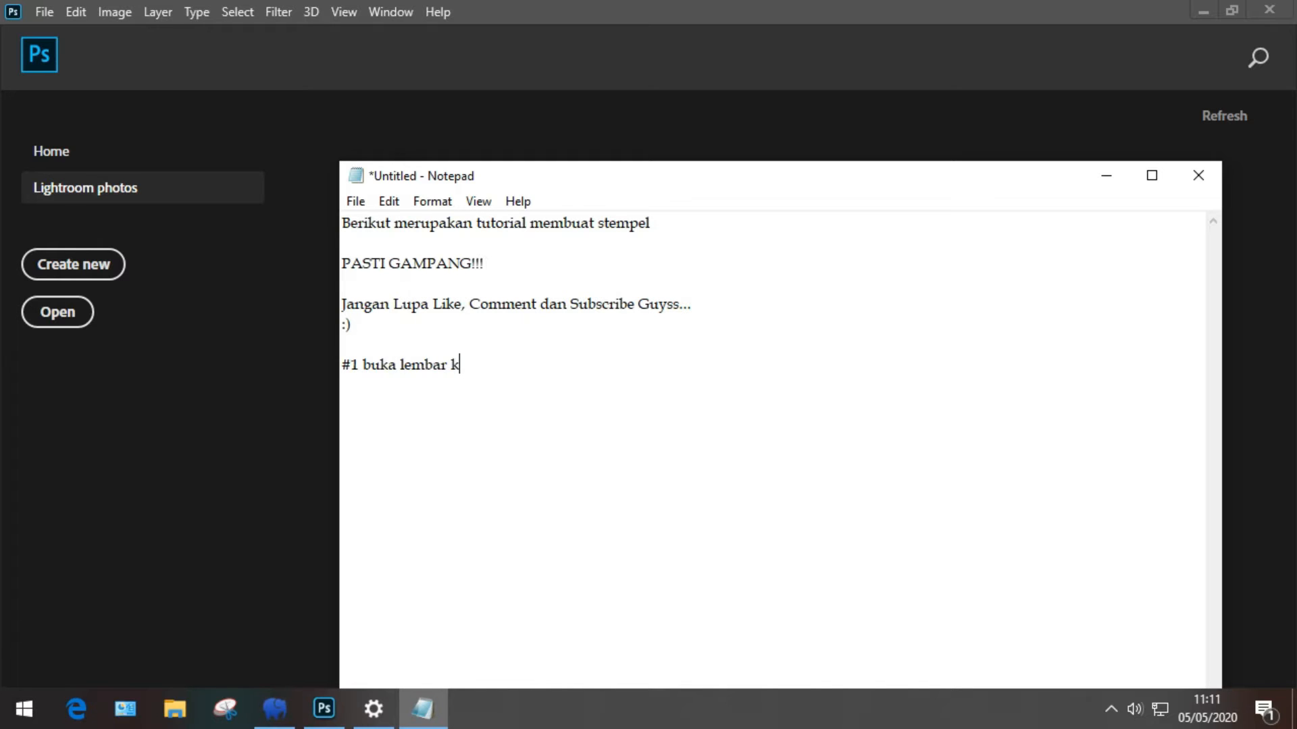
pyautogui.write('erja baru ( Ctrl+N')
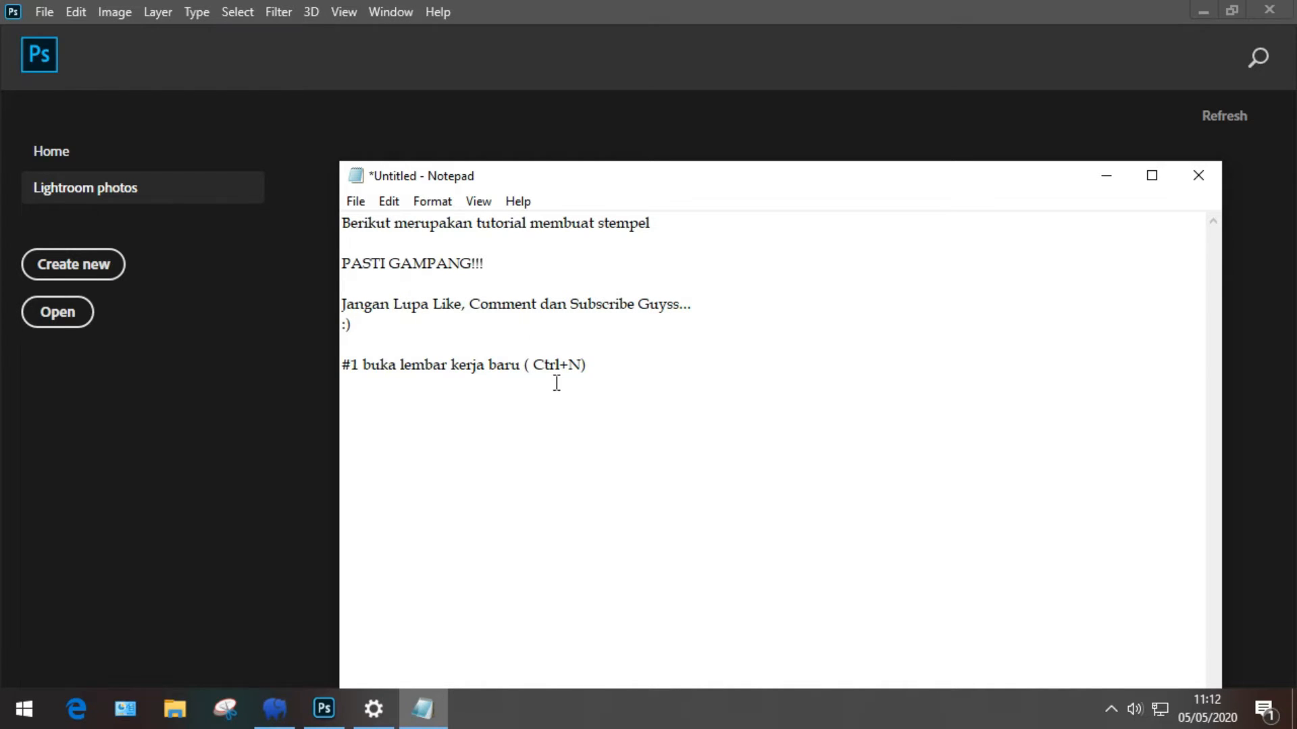
pyautogui.click(32, 12)
# Step: Create a new 210 × 210 mm, 300 ppi document from the A4 preset
pyautogui.click(55, 32)
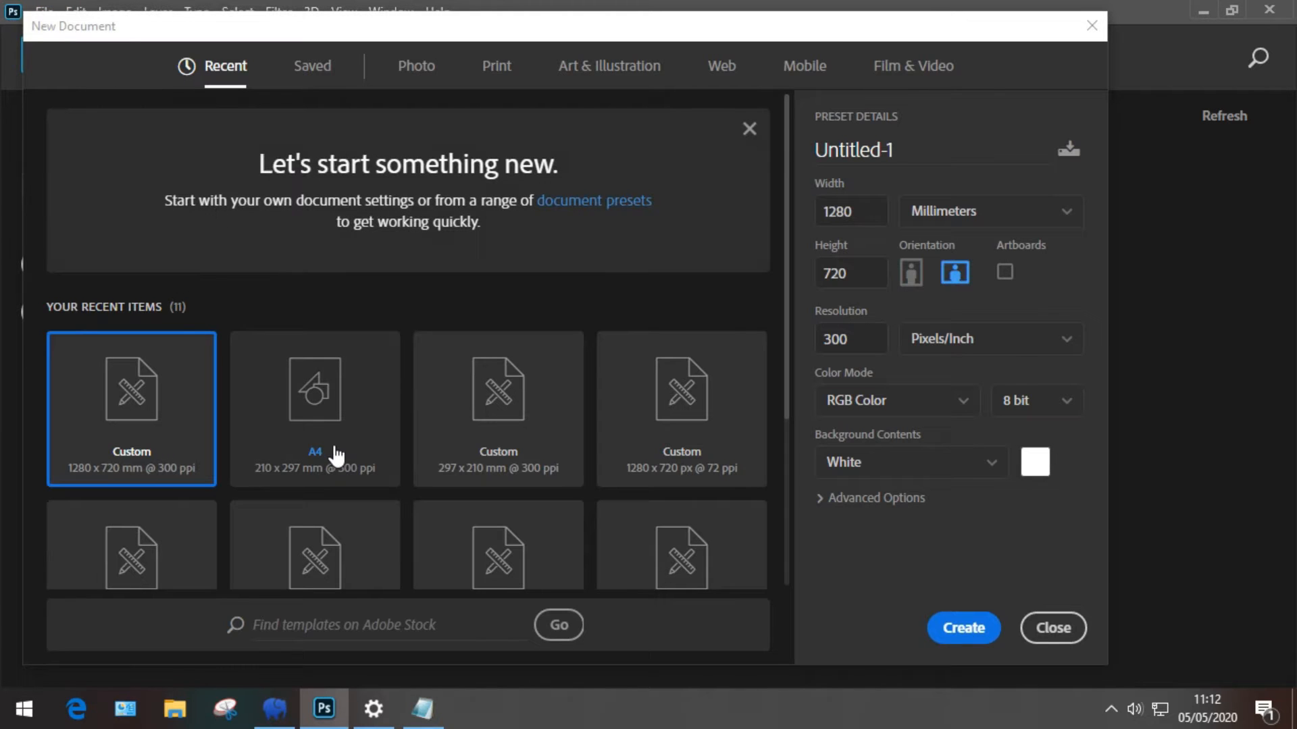
pyautogui.click(337, 451)
pyautogui.click(884, 273)
pyautogui.doubleClick(835, 273)
pyautogui.write('210')
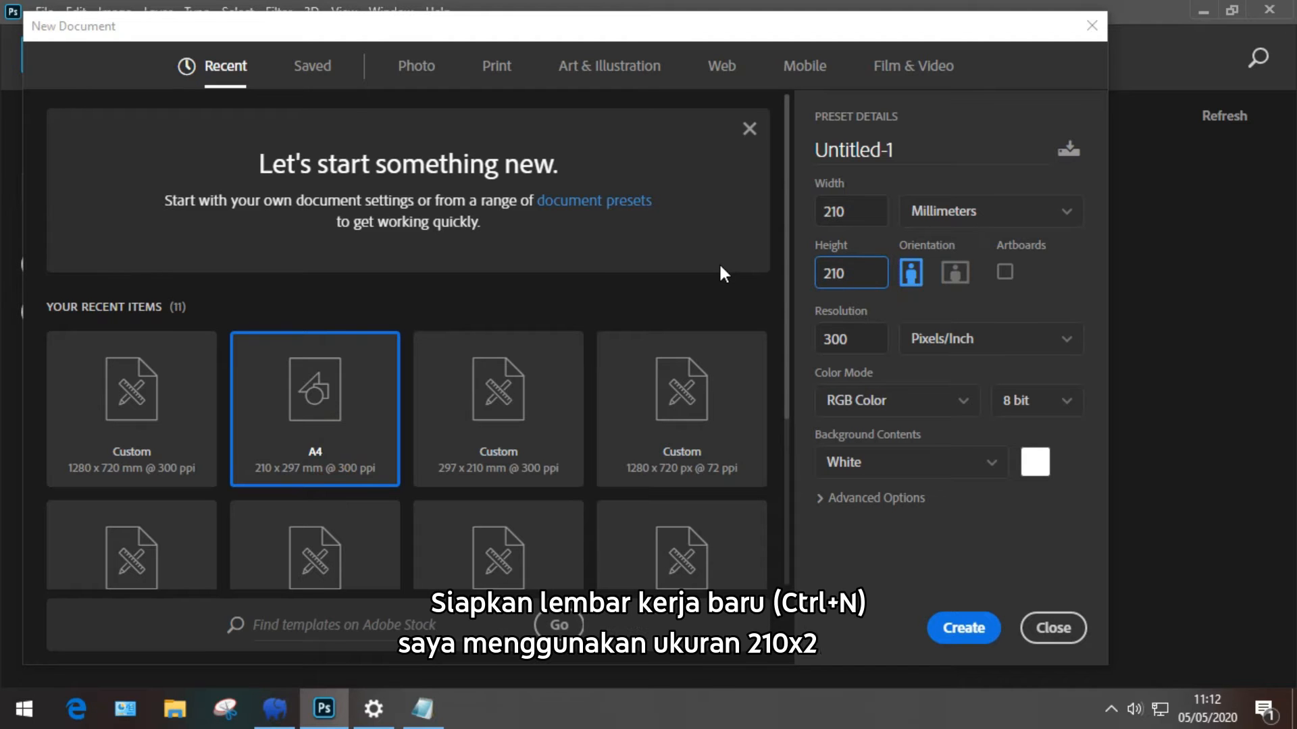
pyautogui.click(944, 628)
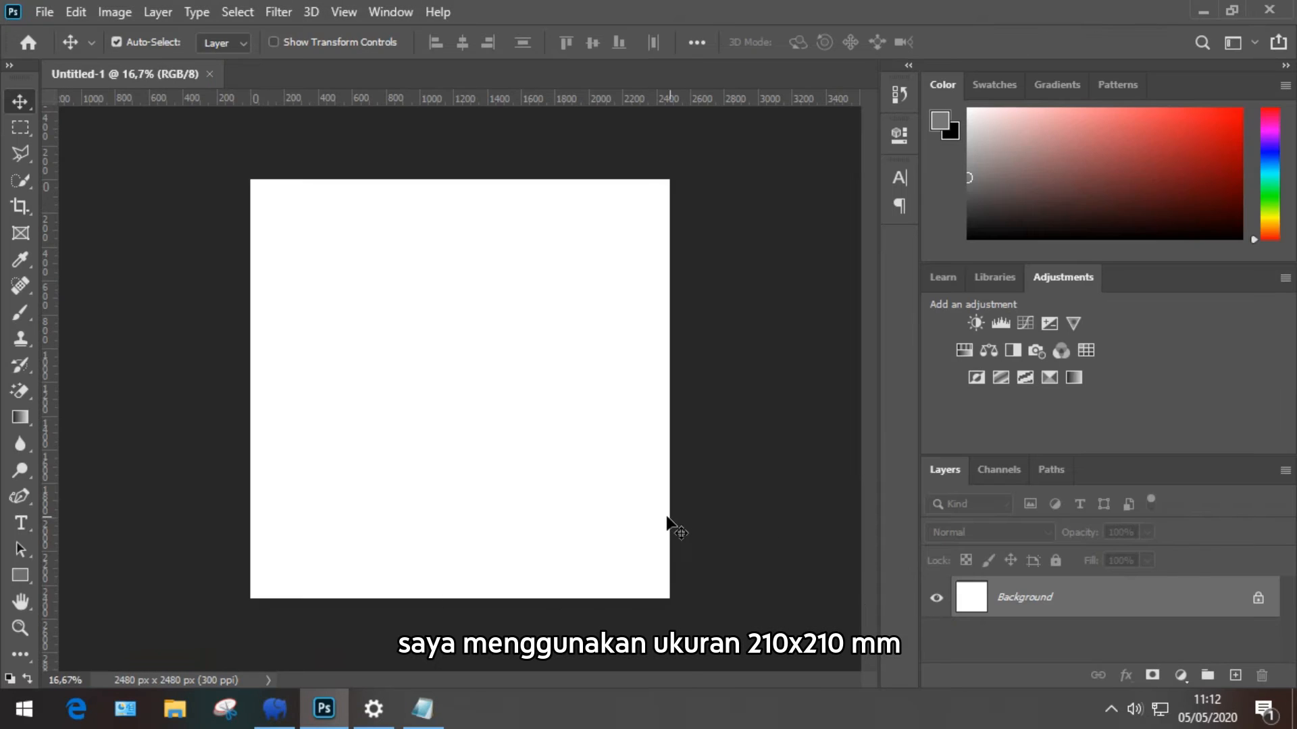
# Step: Add '#2 buat lingkaran gess,, ikuti aja cara dalam video ini yakk' to the note and minimize it
pyautogui.click(428, 714)
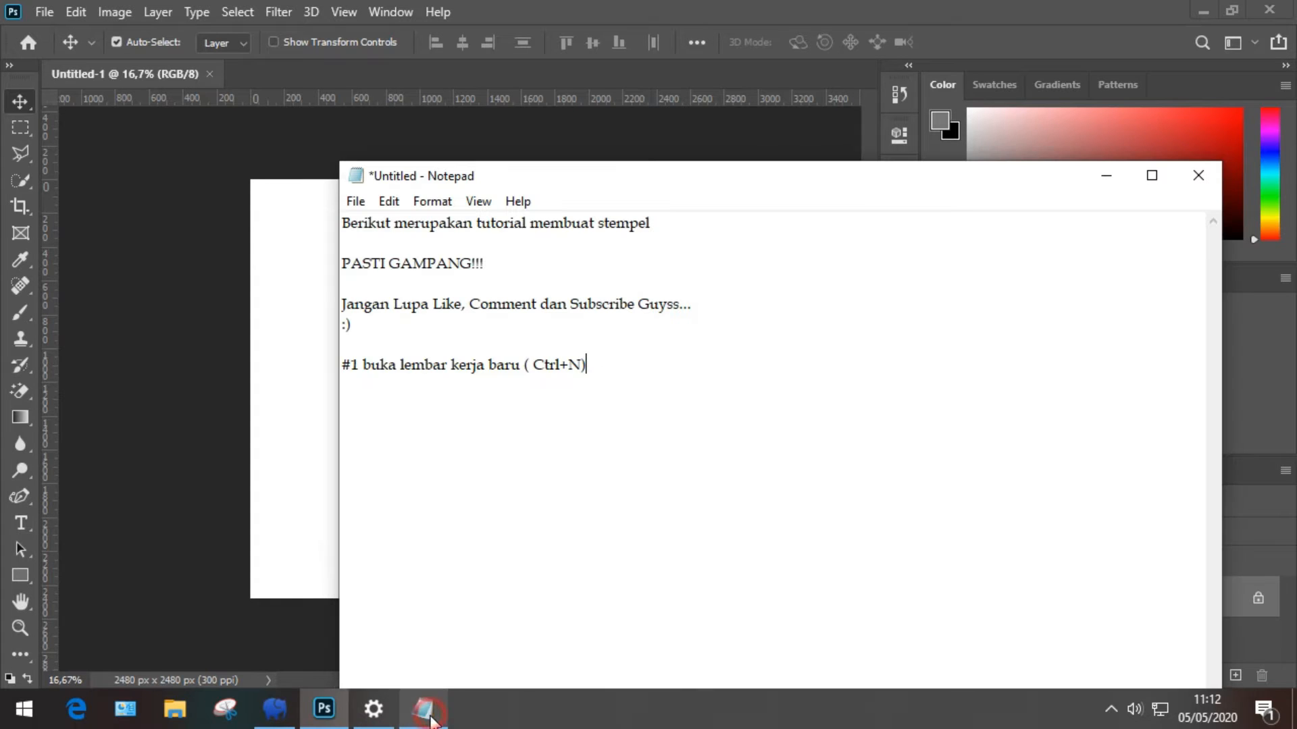
pyautogui.press('Return')
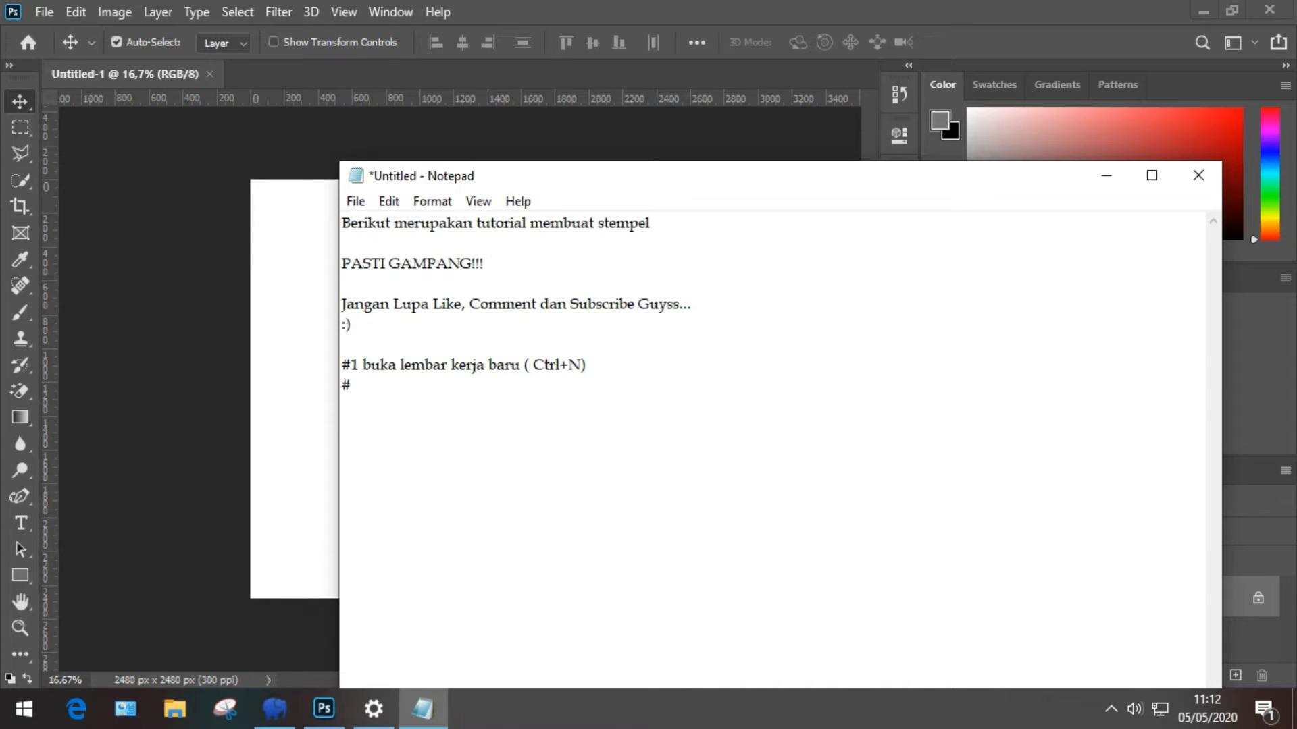
pyautogui.write('#2 Bu')
pyautogui.press('BackSpace')
pyautogui.write('buat lingkaran gess')
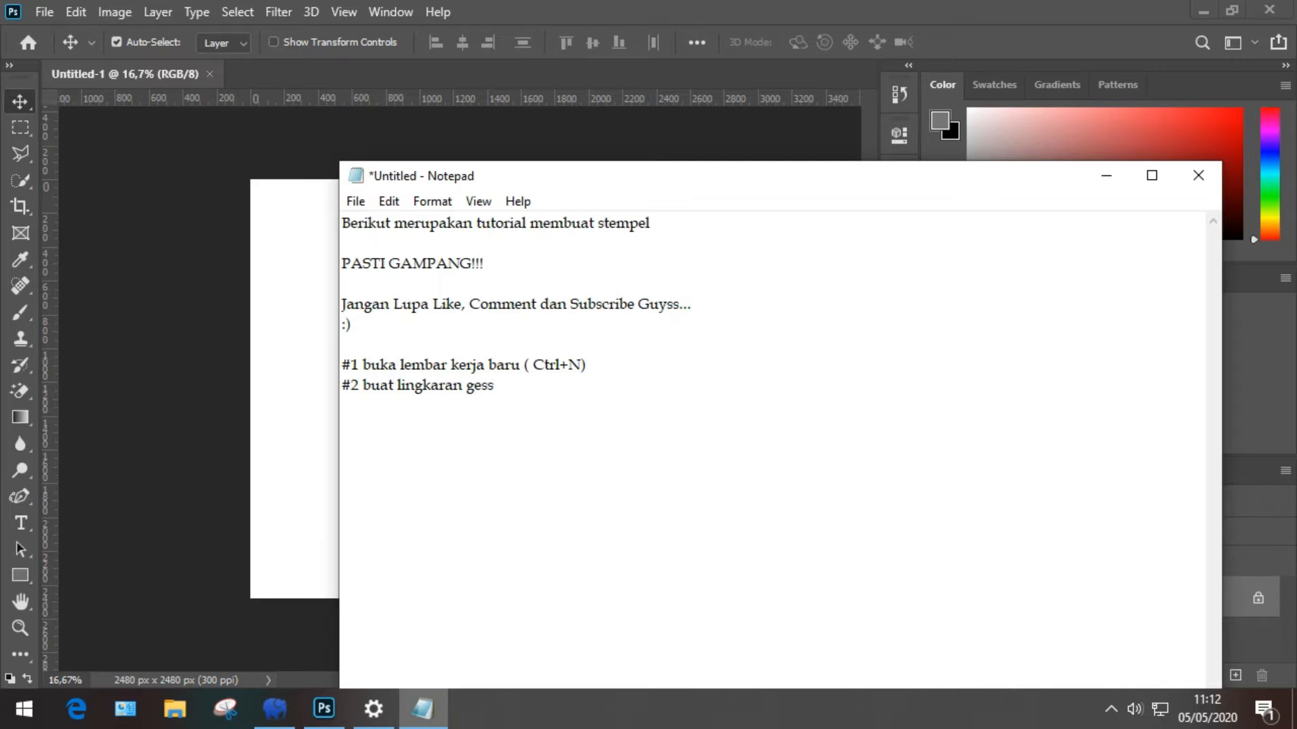
pyautogui.write(',, ikuti aja cara d')
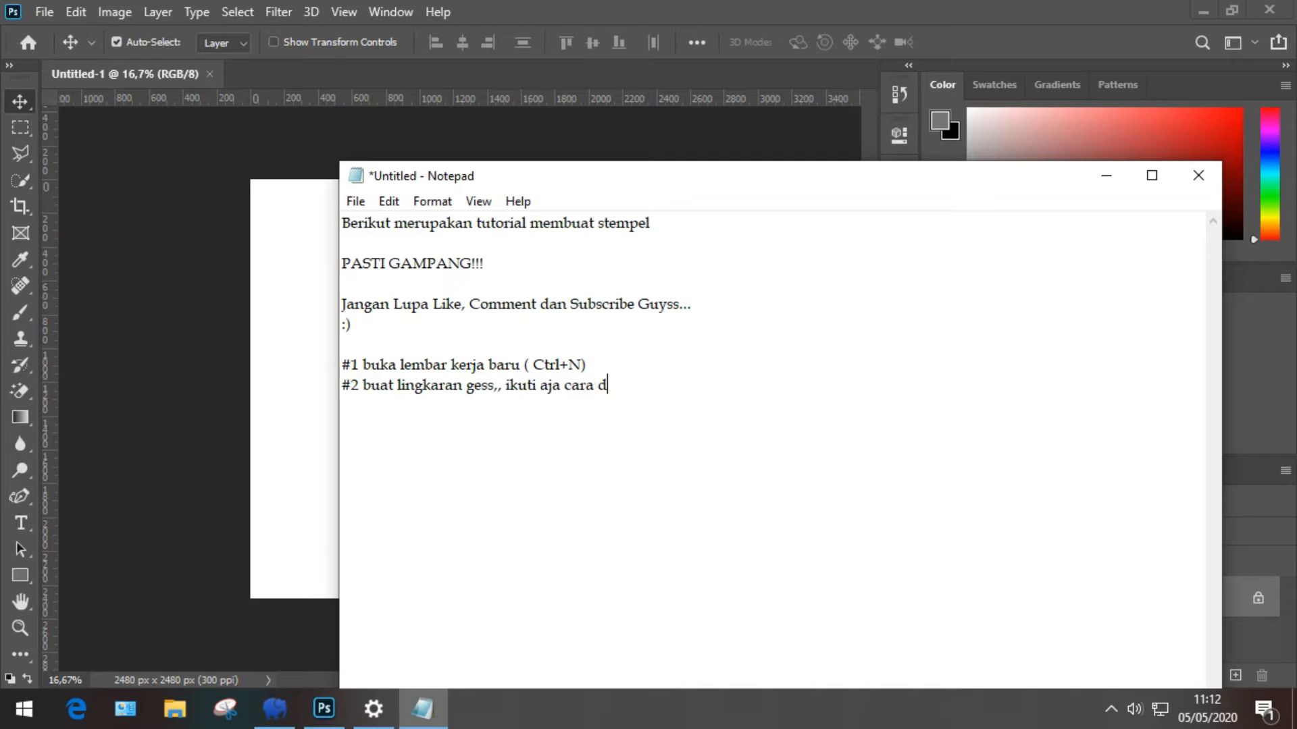
pyautogui.write('alam video ini yakk')
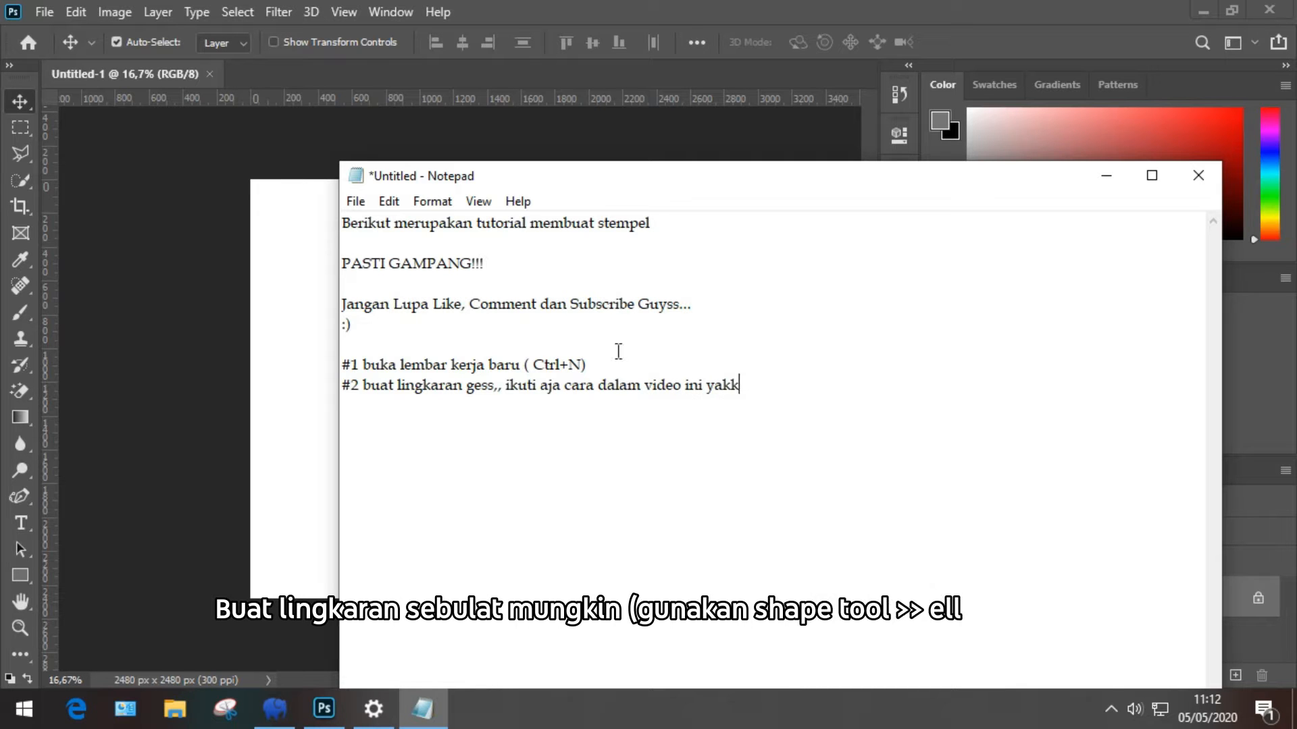
pyautogui.click(1103, 177)
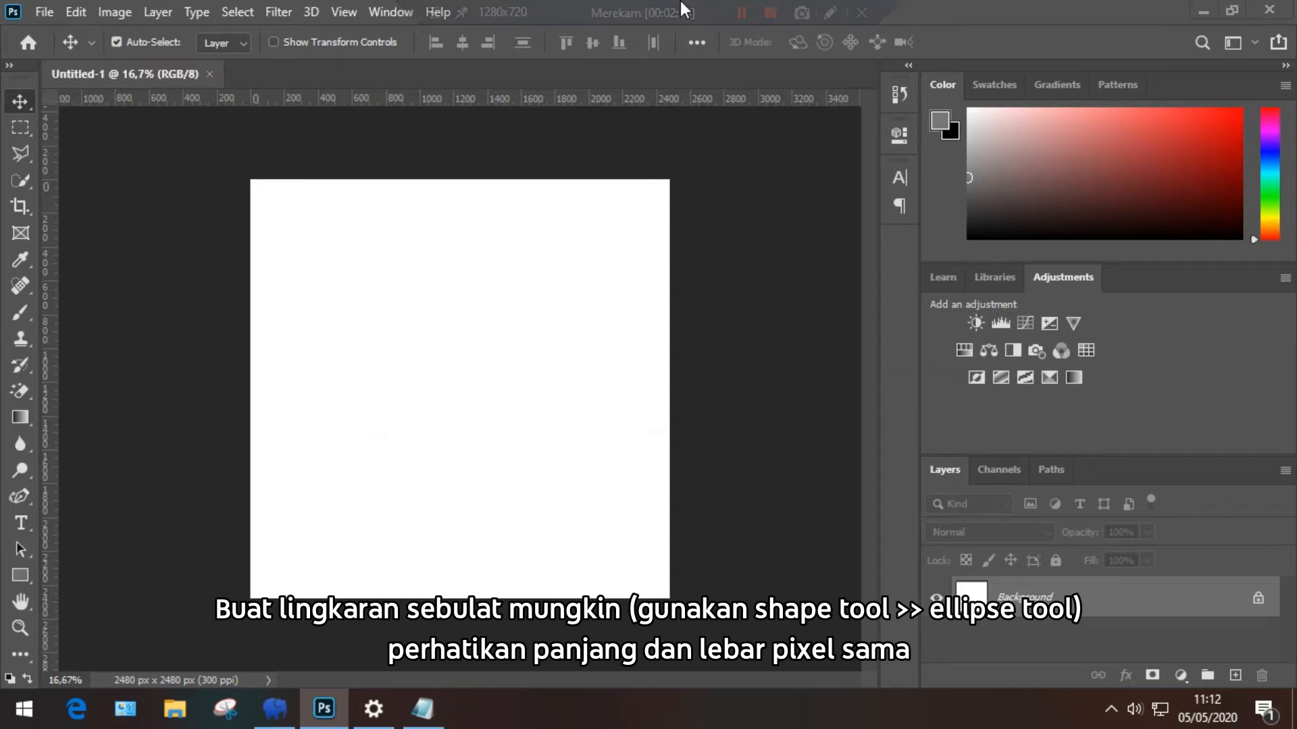
# Step: Draw a grey circle about 2152 px across with the Ellipse tool
pyautogui.moveTo(692, 9)
pyautogui.click(741, 14)
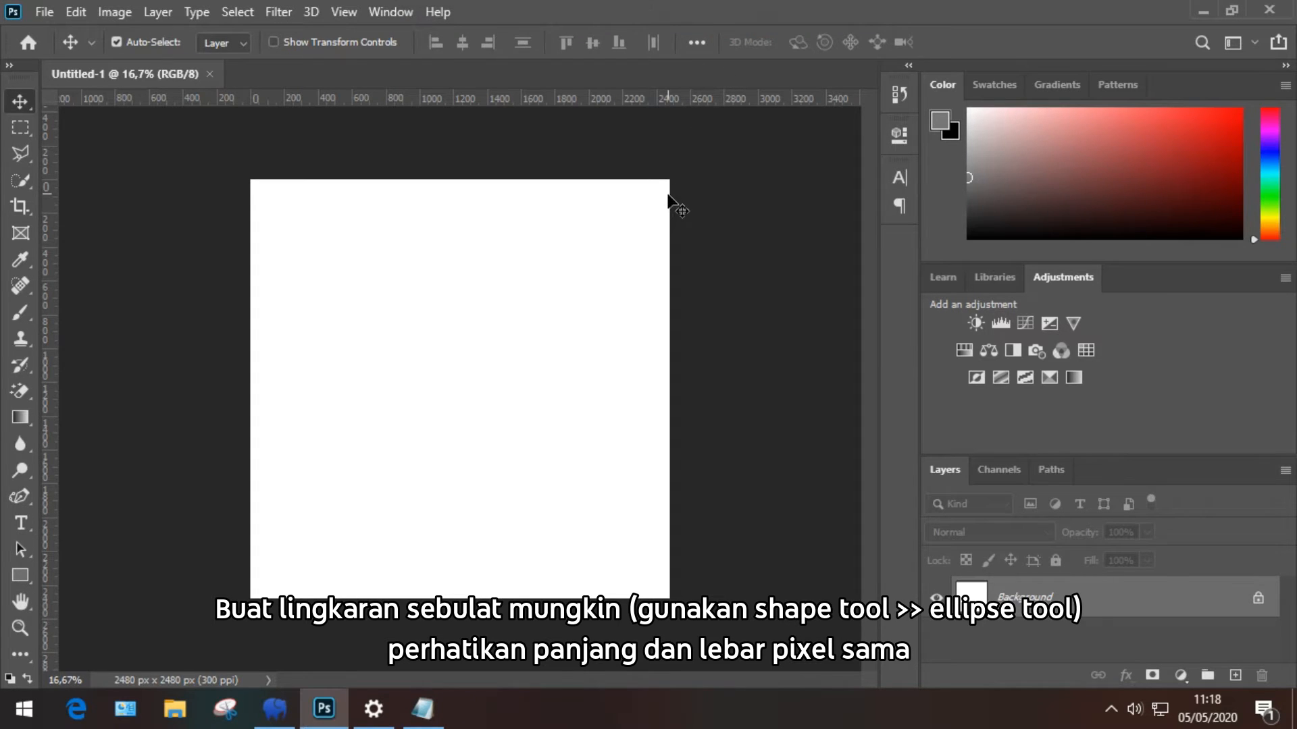
pyautogui.click(21, 575)
pyautogui.rightClick(21, 581)
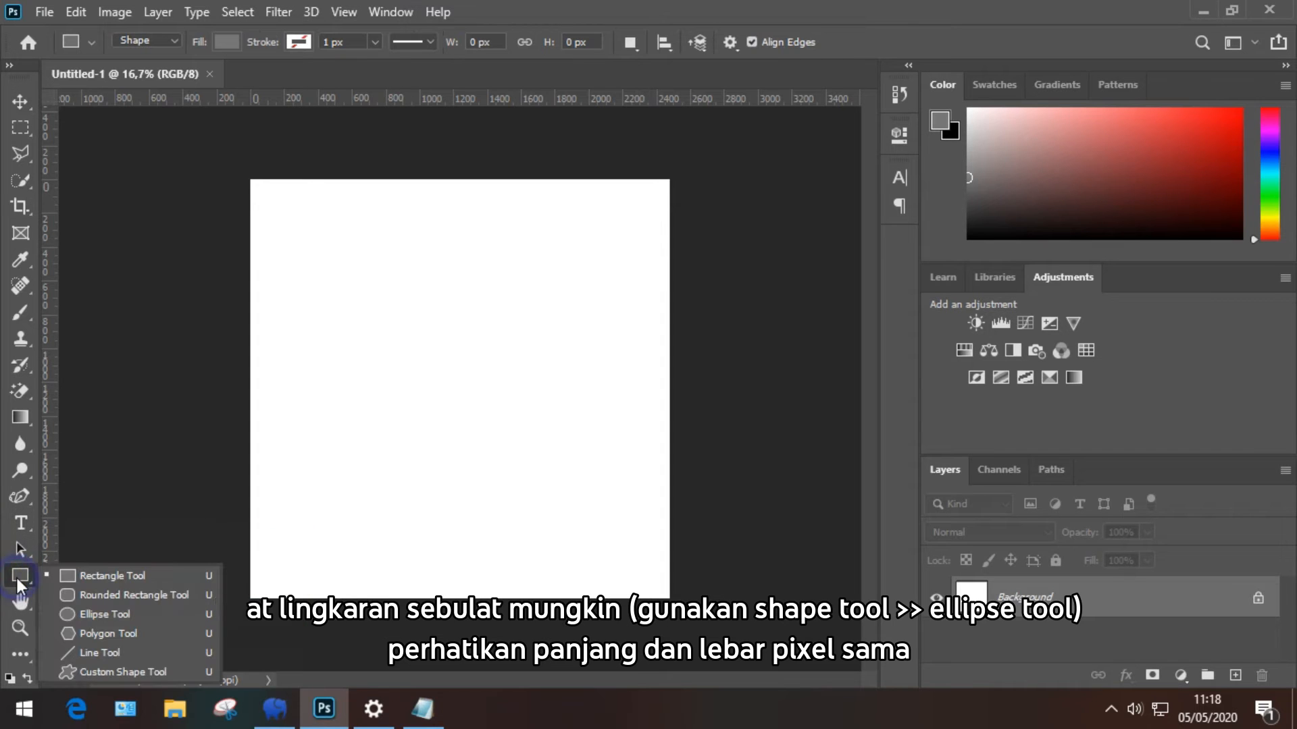
pyautogui.click(83, 616)
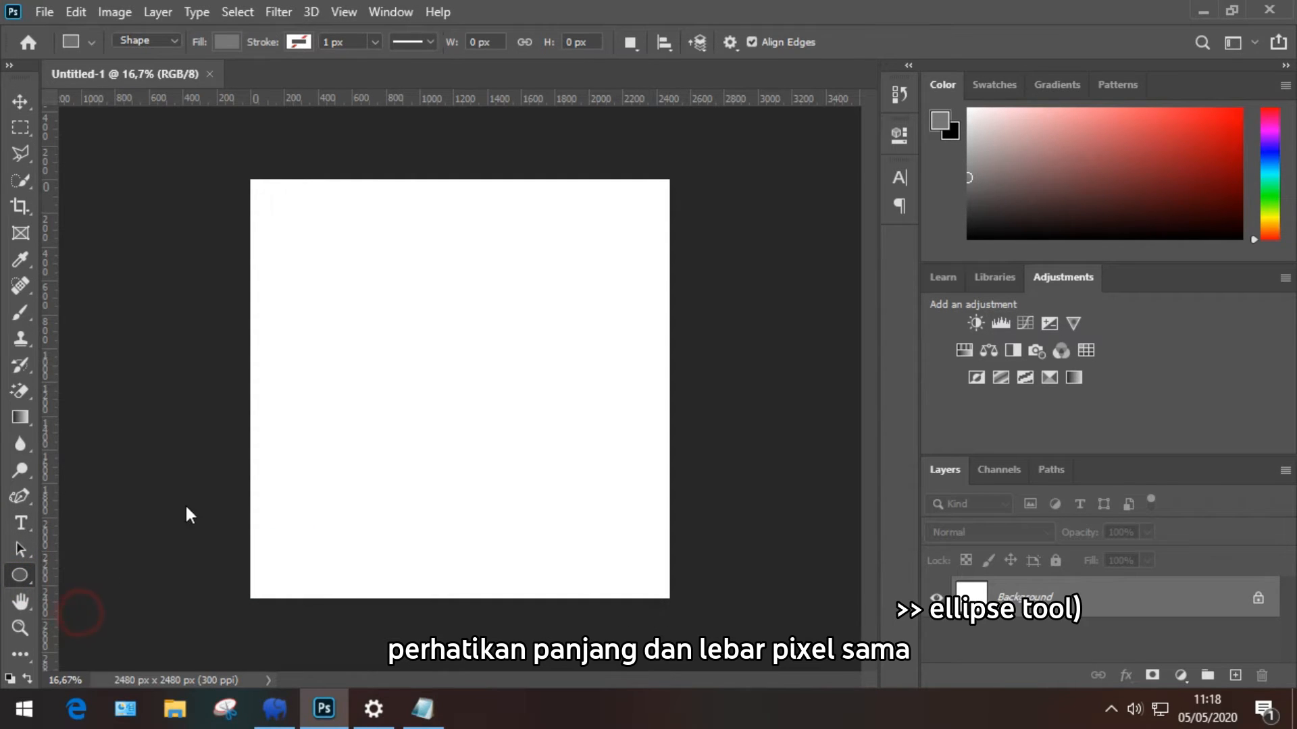
pyautogui.moveTo(266, 203); pyautogui.dragTo(632, 569)
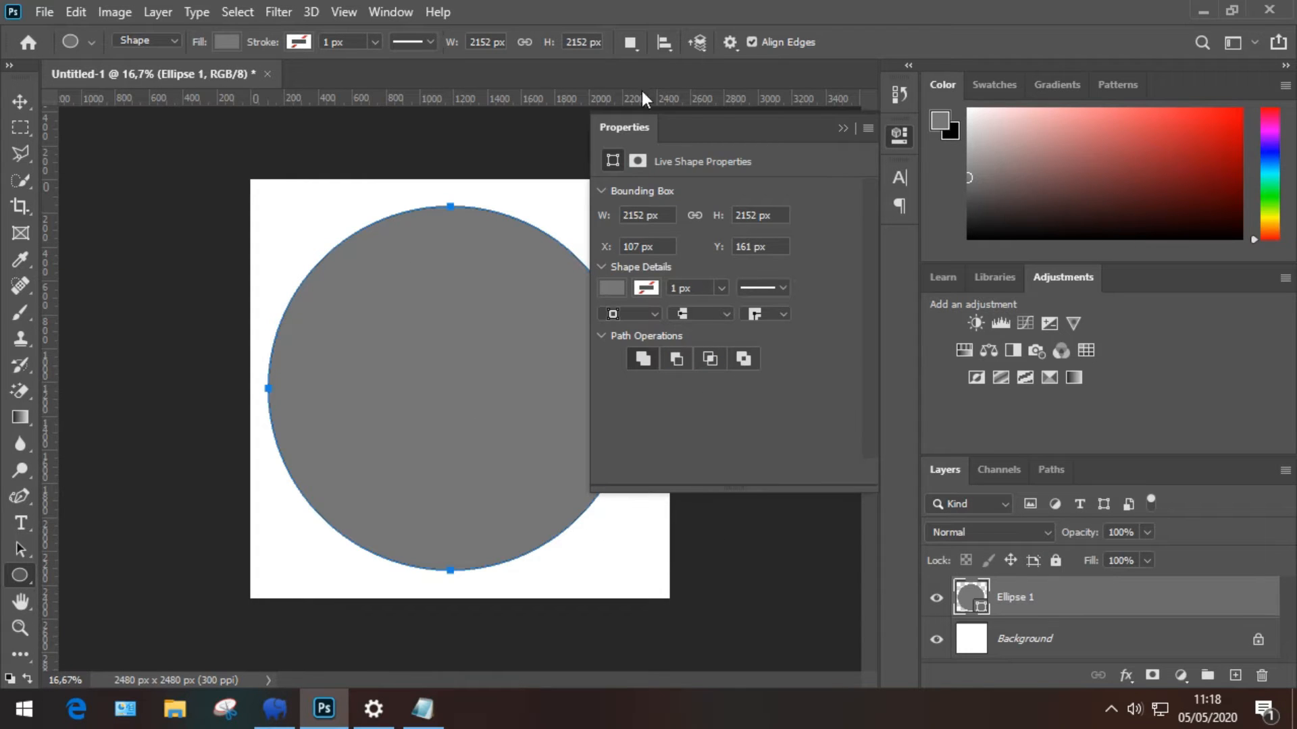
# Step: Centre the circle on the canvas with the Move tool
pyautogui.click(839, 125)
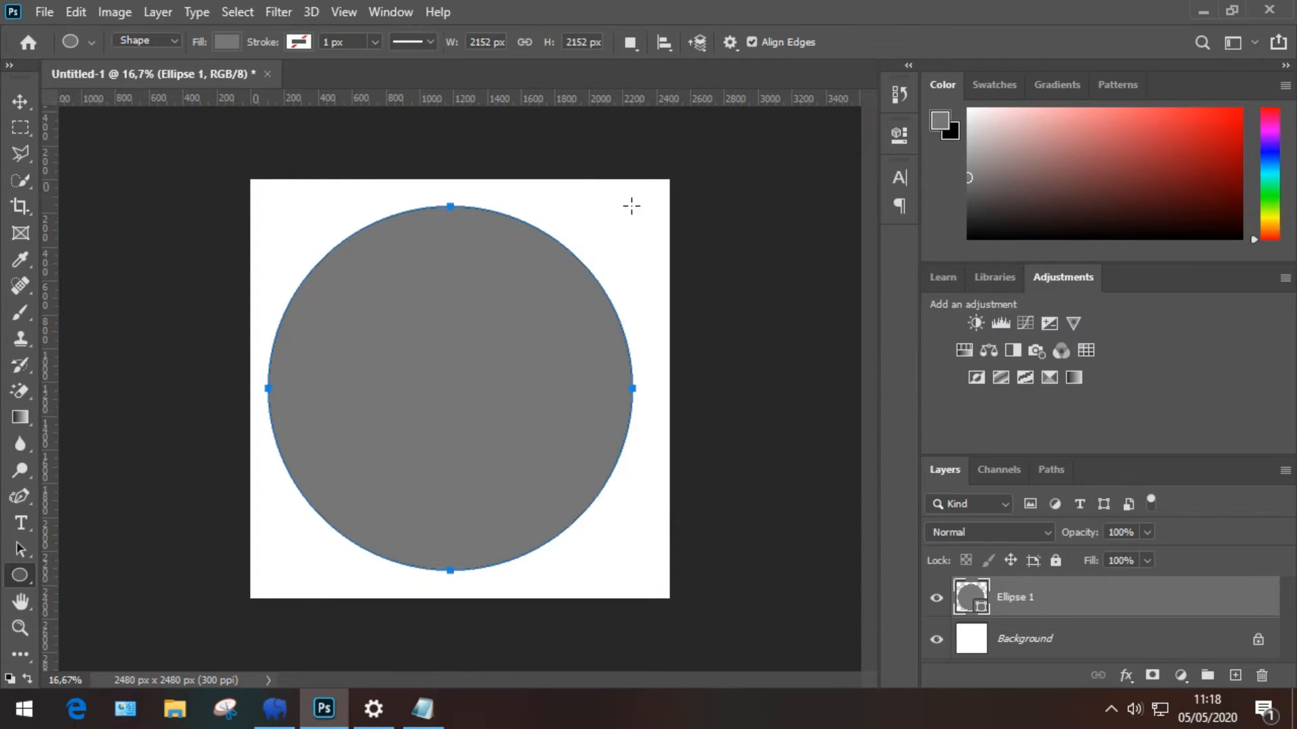
pyautogui.press('v')
pyautogui.moveTo(424, 355); pyautogui.dragTo(441, 364)
# Step: Give the circle a 7 px black stroke
pyautogui.click(20, 575)
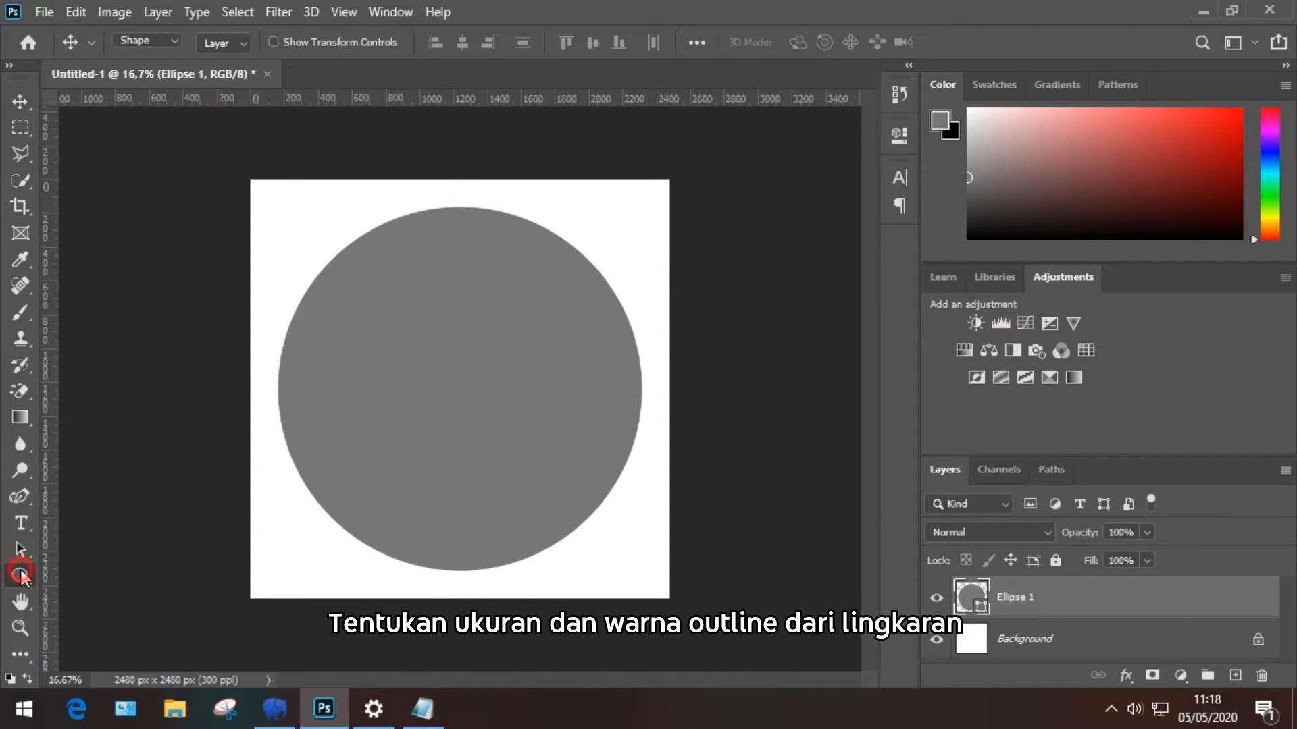
pyautogui.click(299, 42)
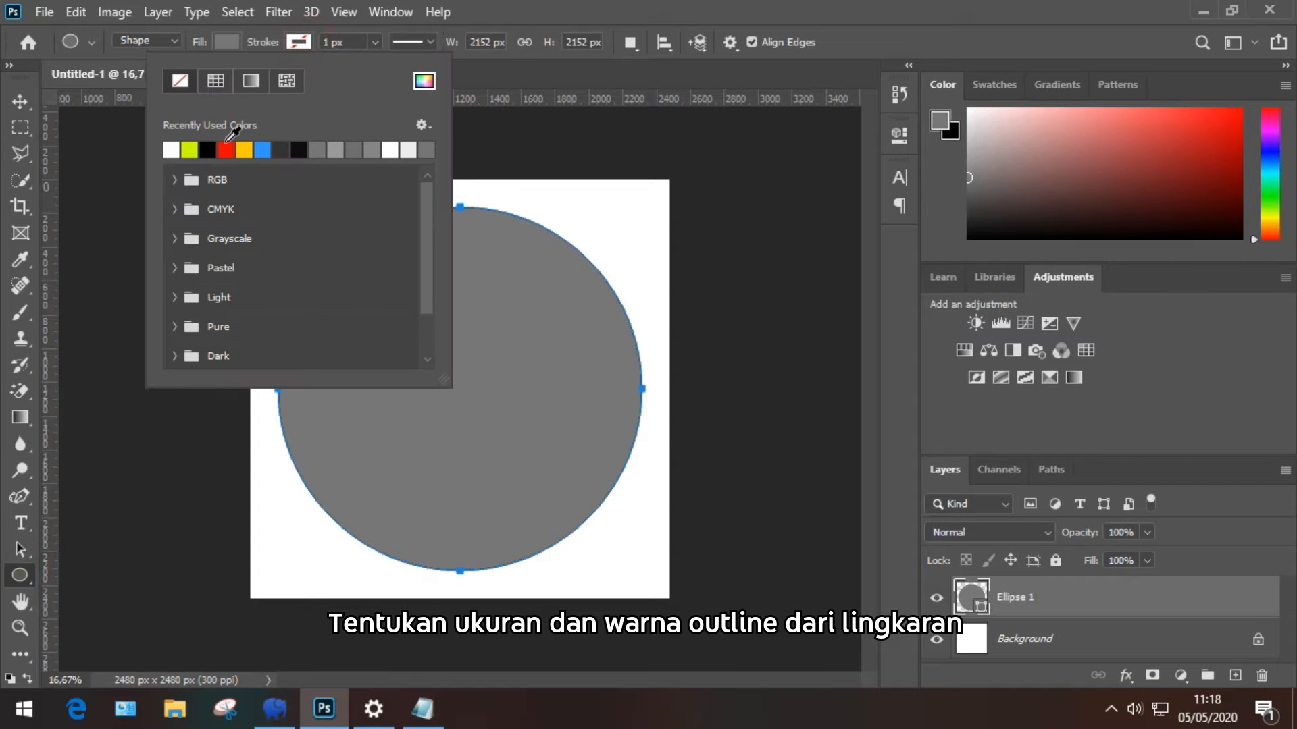
pyautogui.click(205, 153)
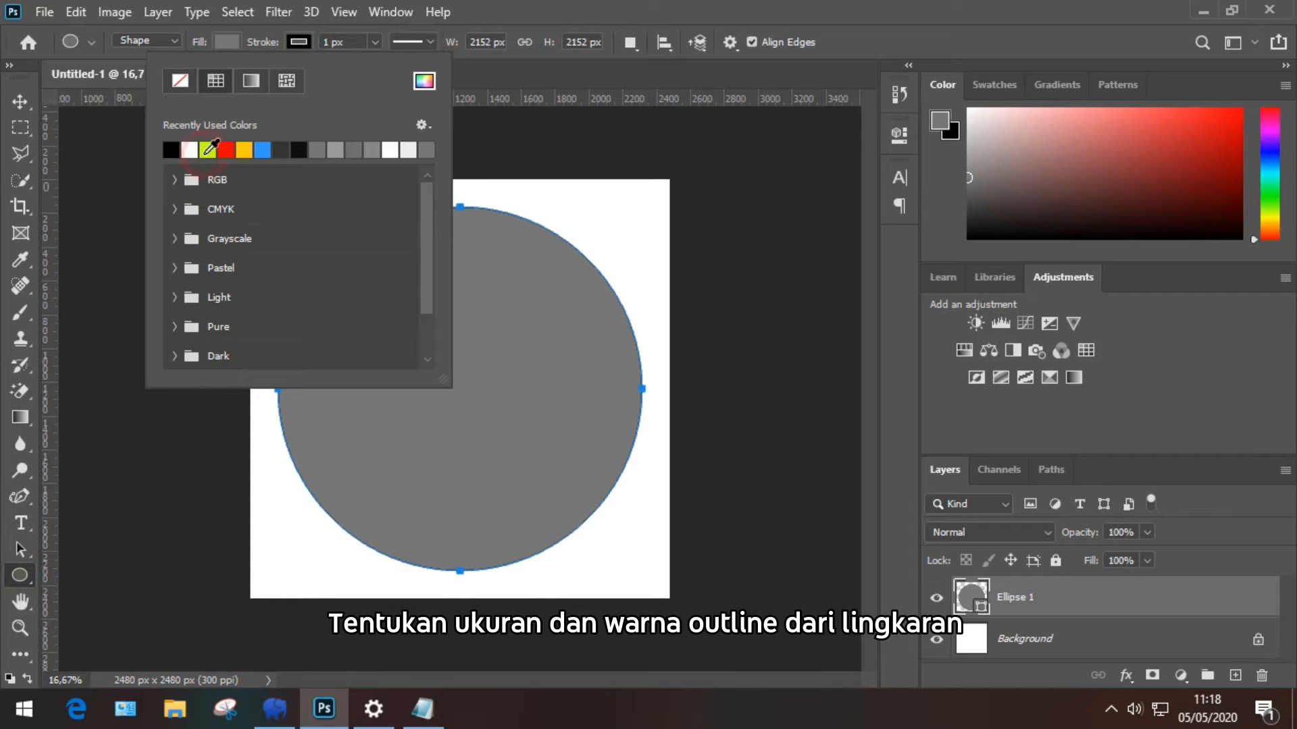
pyautogui.click(354, 43)
pyautogui.write('7')
pyautogui.press('Return')
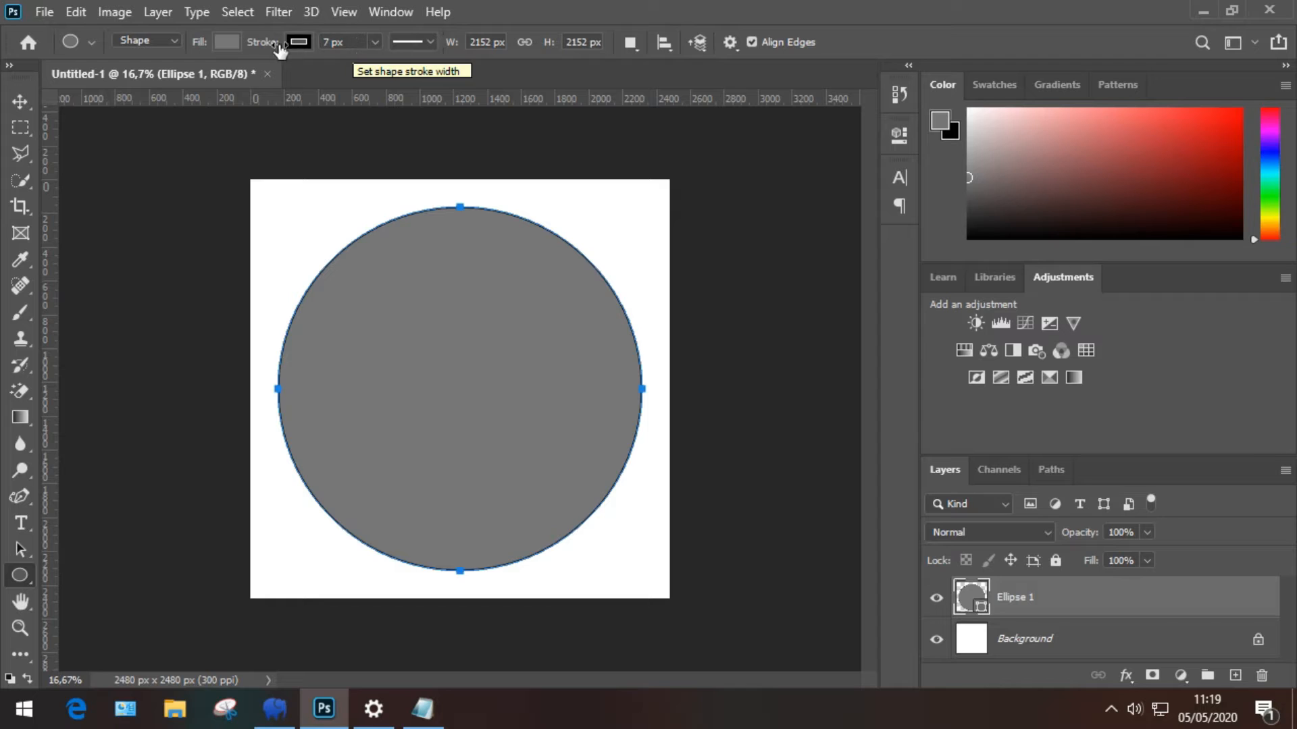
# Step: Change the circle's fill from grey to white
pyautogui.click(224, 45)
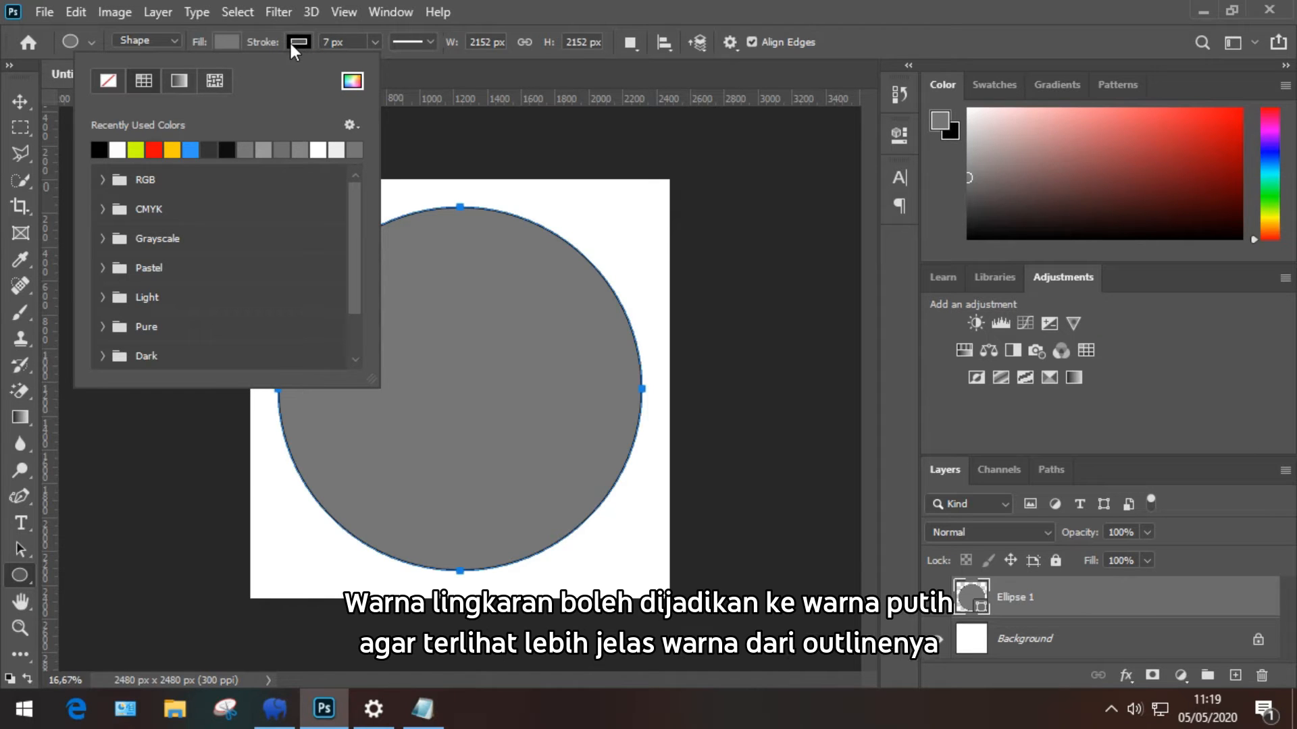
pyautogui.click(228, 41)
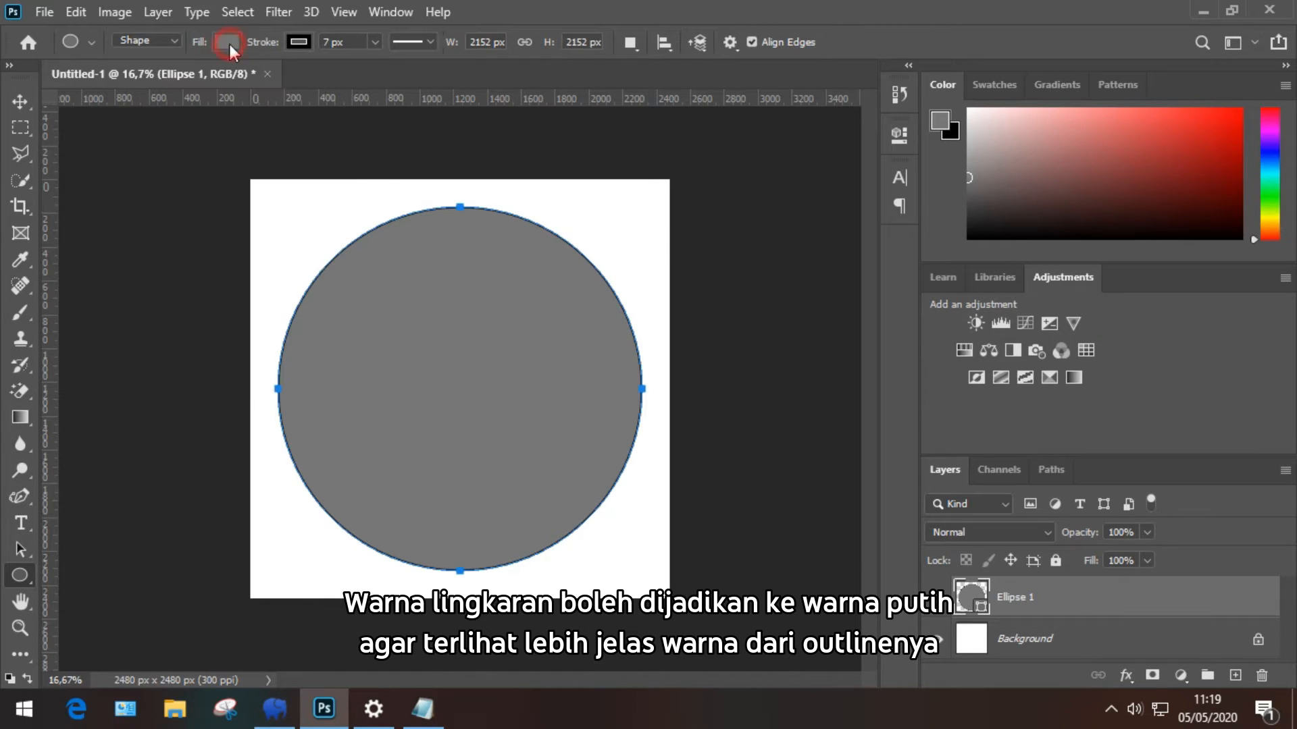
pyautogui.click(234, 44)
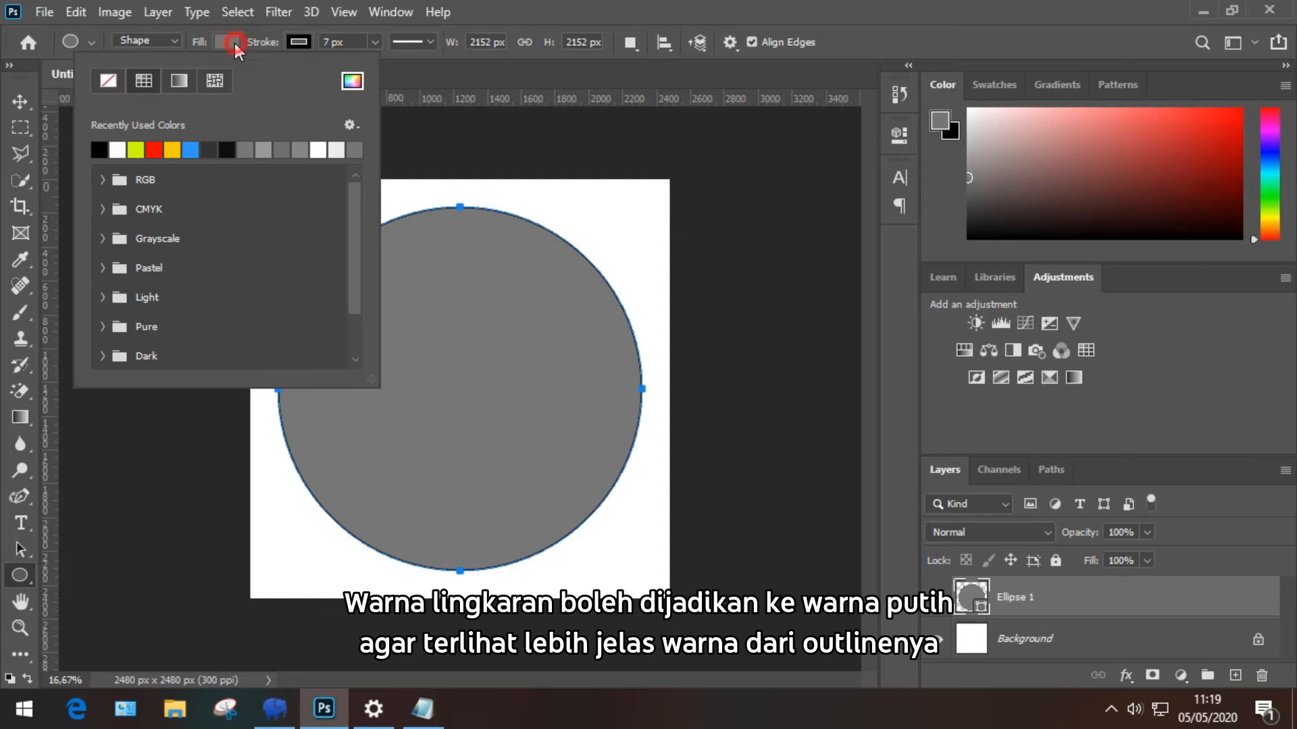
pyautogui.click(119, 149)
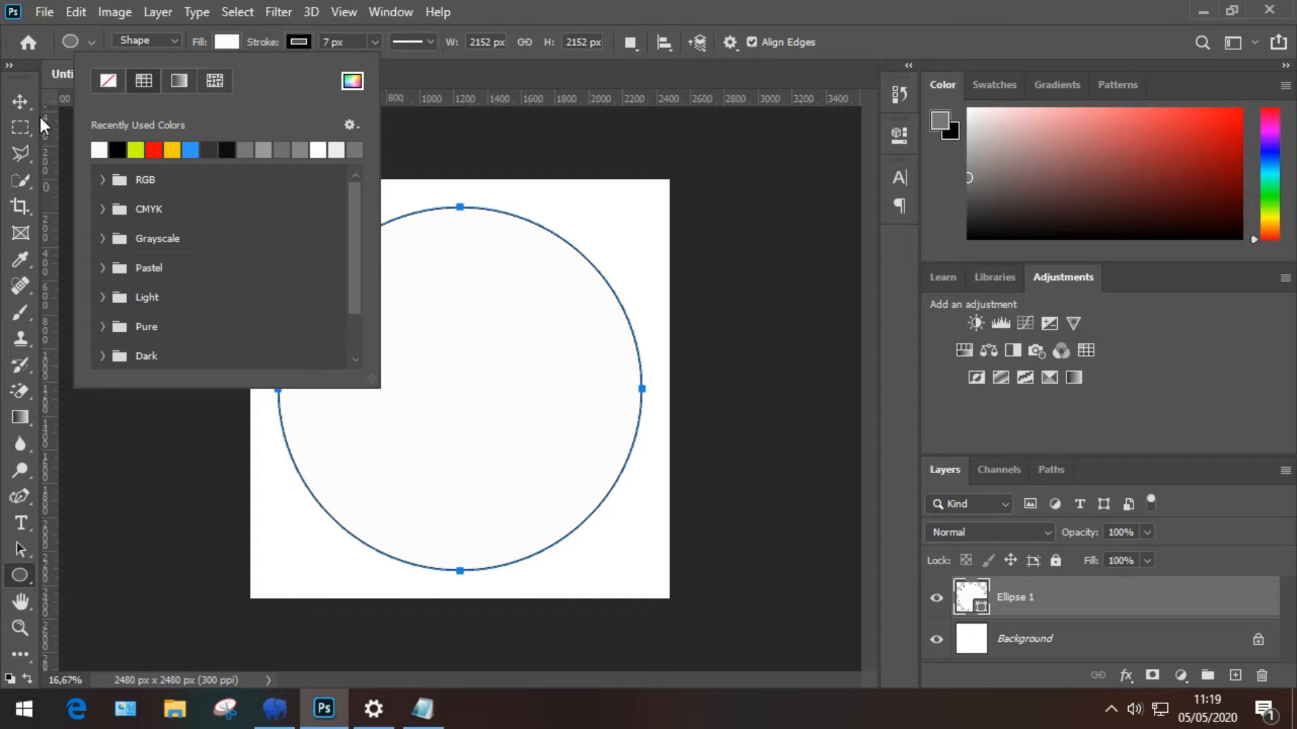
pyautogui.click(20, 524)
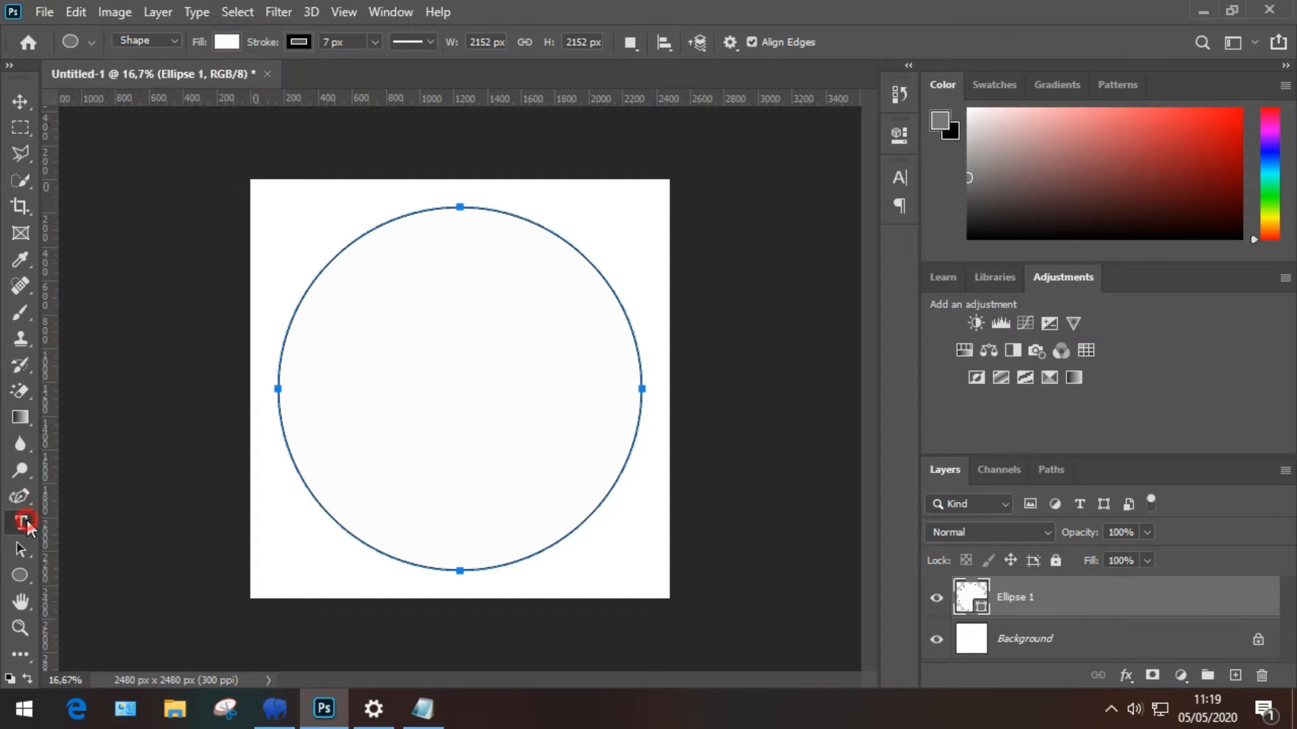
# Step: Start type on the circle's lower path with a 30 pt text size
pyautogui.click(459, 567)
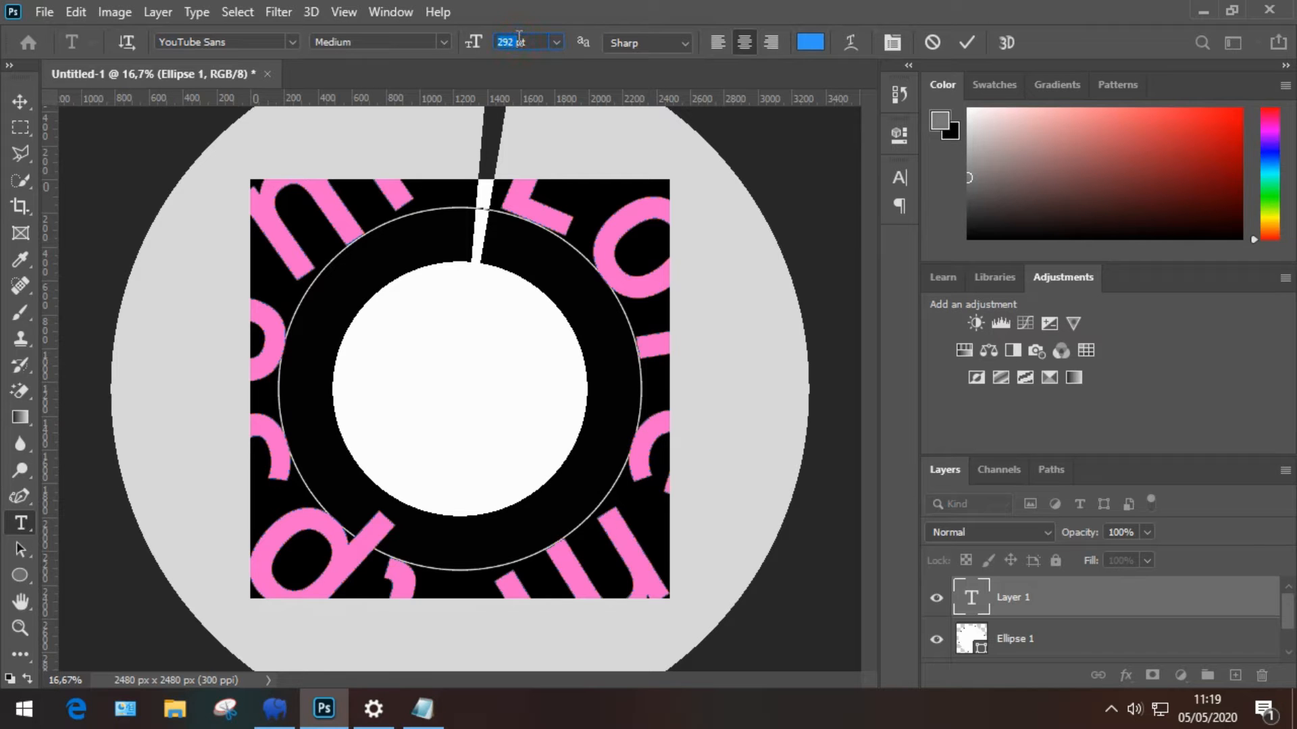
pyautogui.write('20')
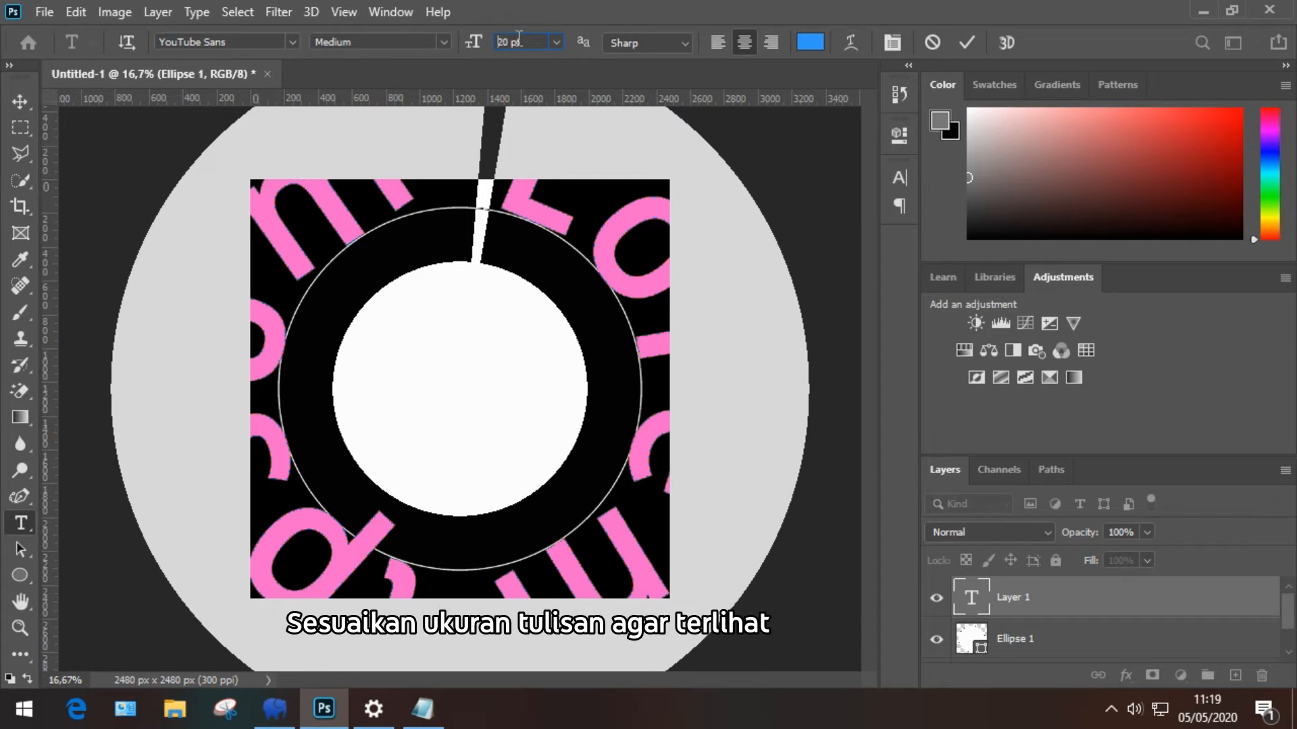
pyautogui.press('Return')
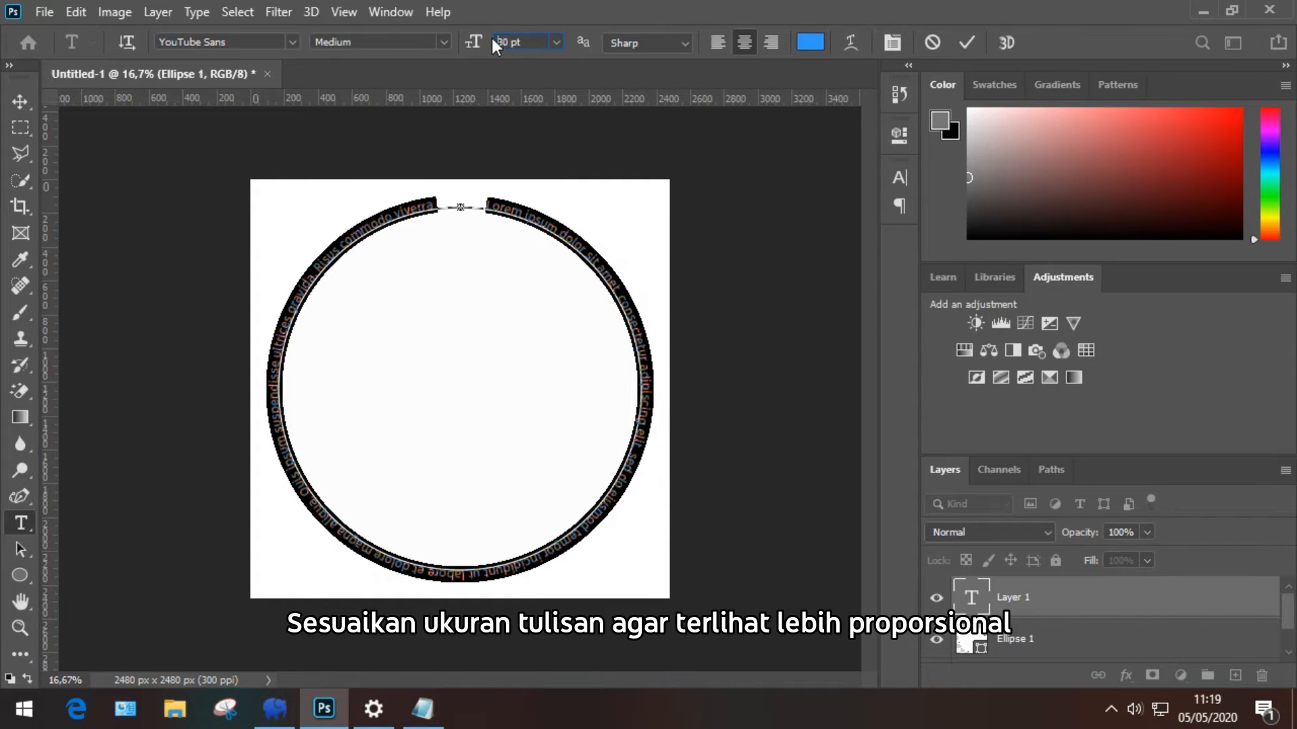
pyautogui.press('Return')
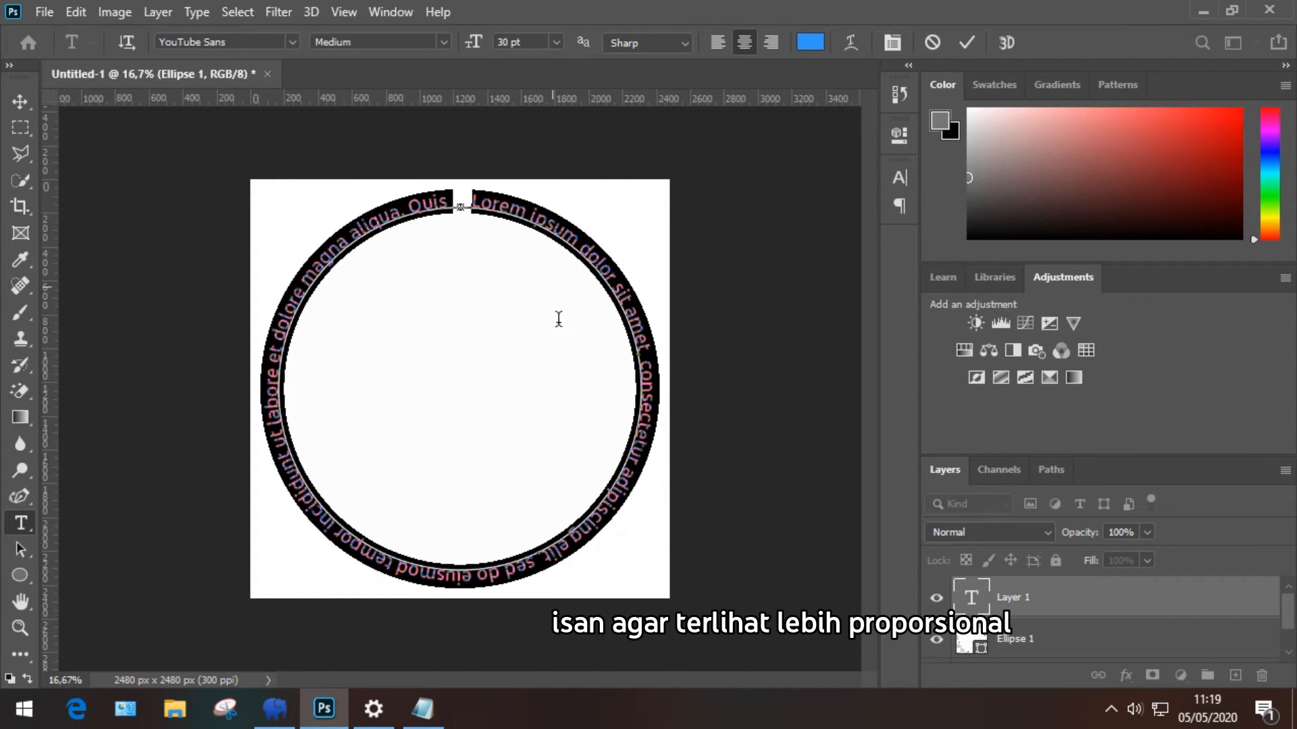
# Step: Replace the placeholder path text with 'Universitas Negeri Medan'
pyautogui.click(489, 561)
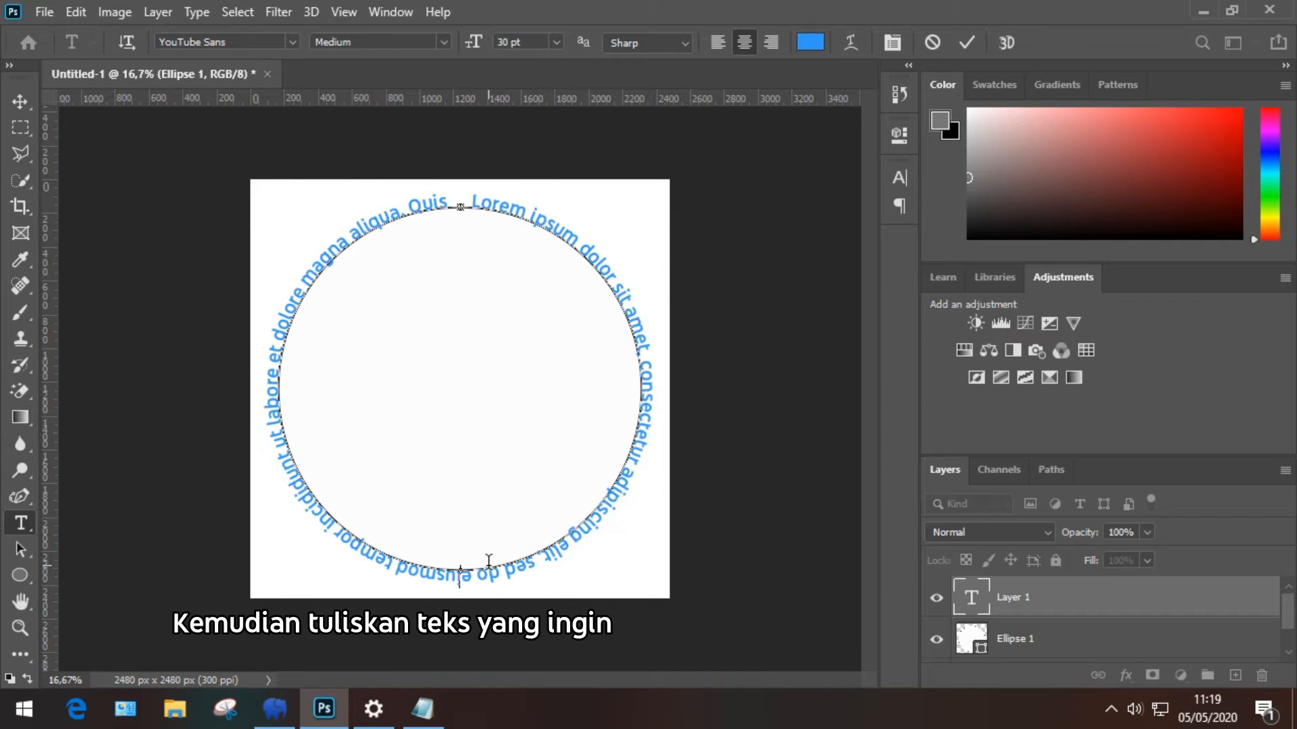
pyautogui.hotkey('ctrl', 'a')
pyautogui.press('BackSpace')
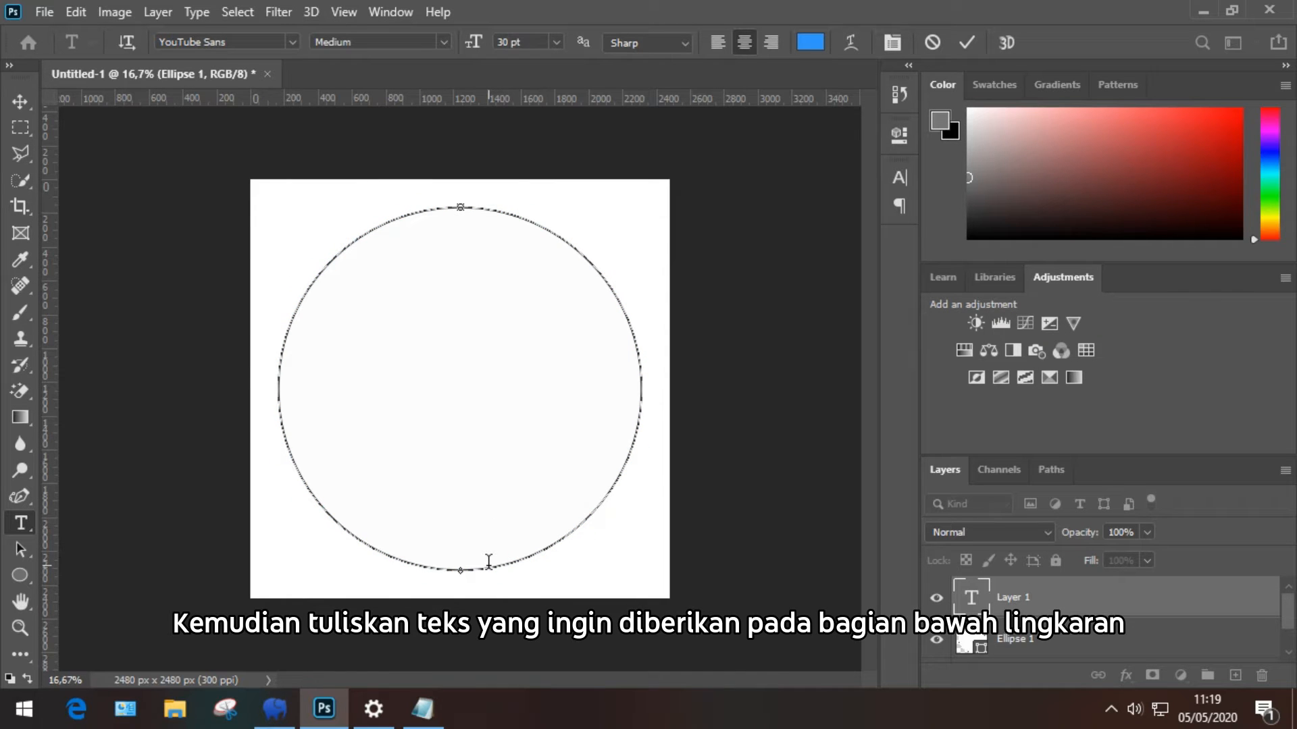
pyautogui.write('universi')
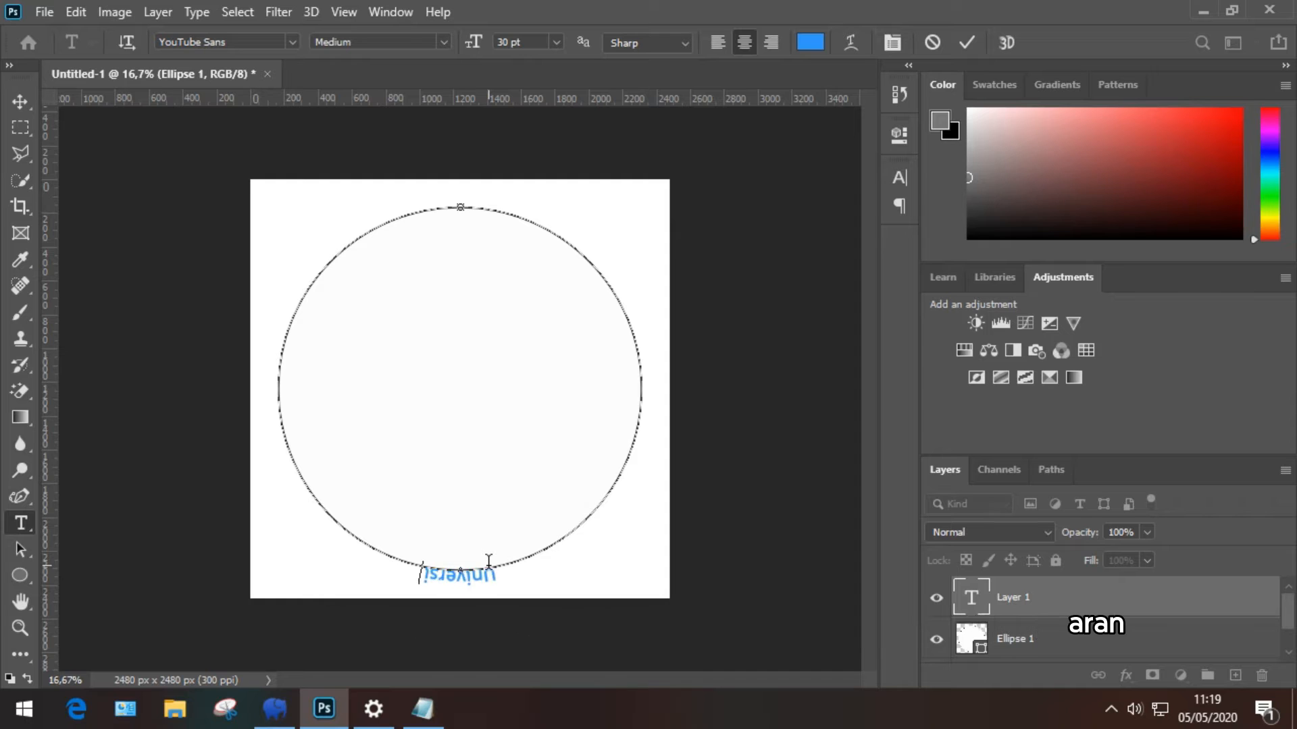
pyautogui.write('tas Negeri')
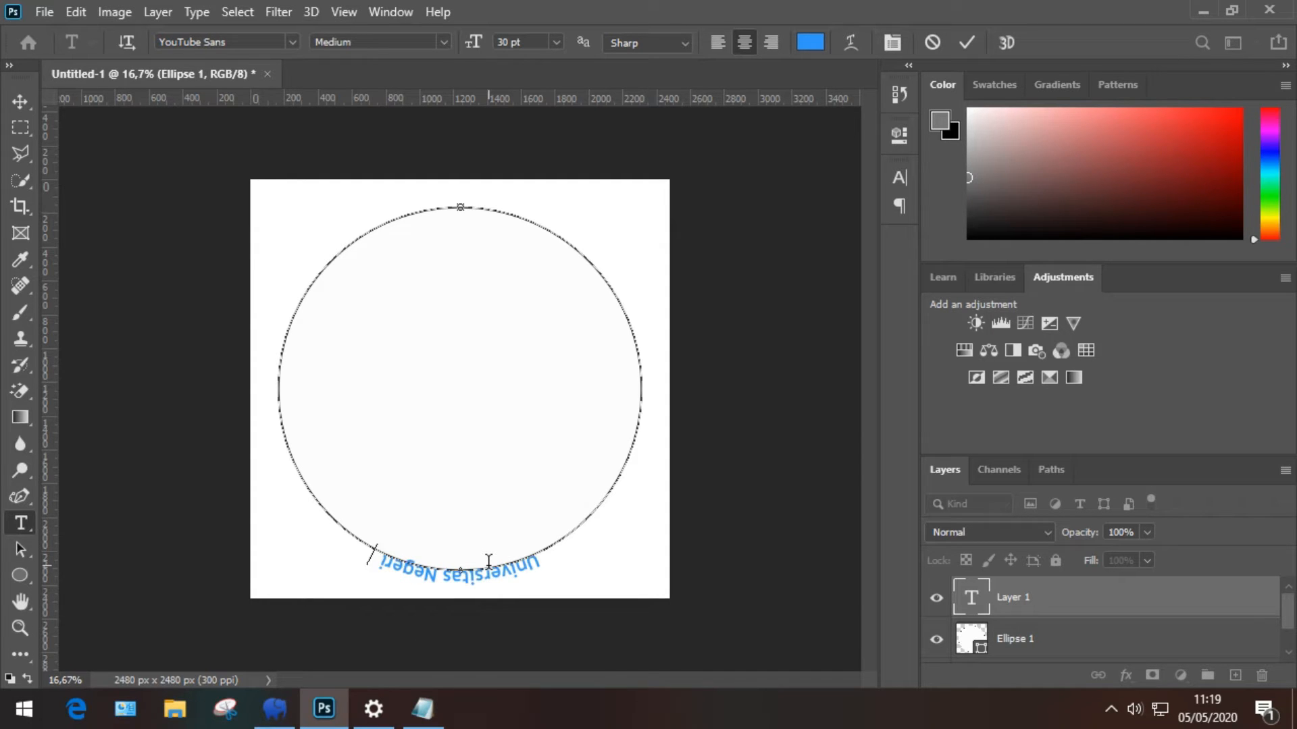
pyautogui.write(' Medan')
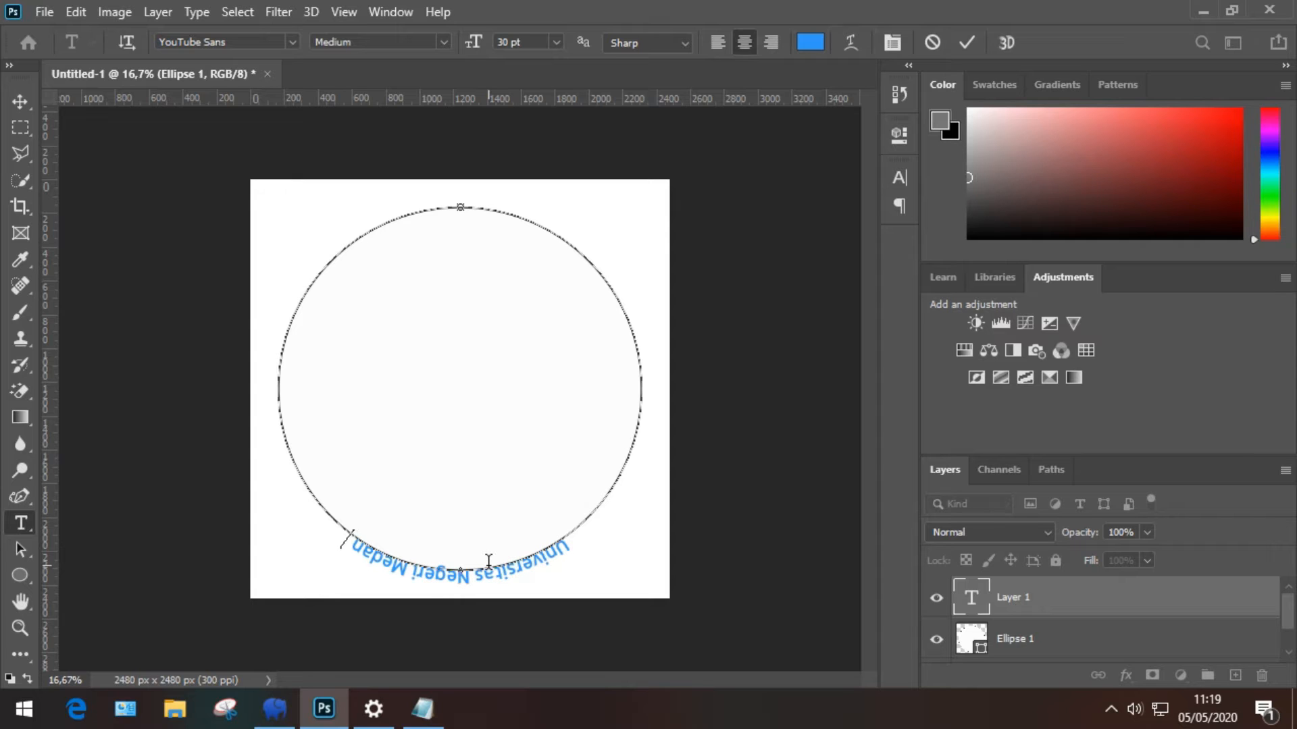
pyautogui.write(' -')
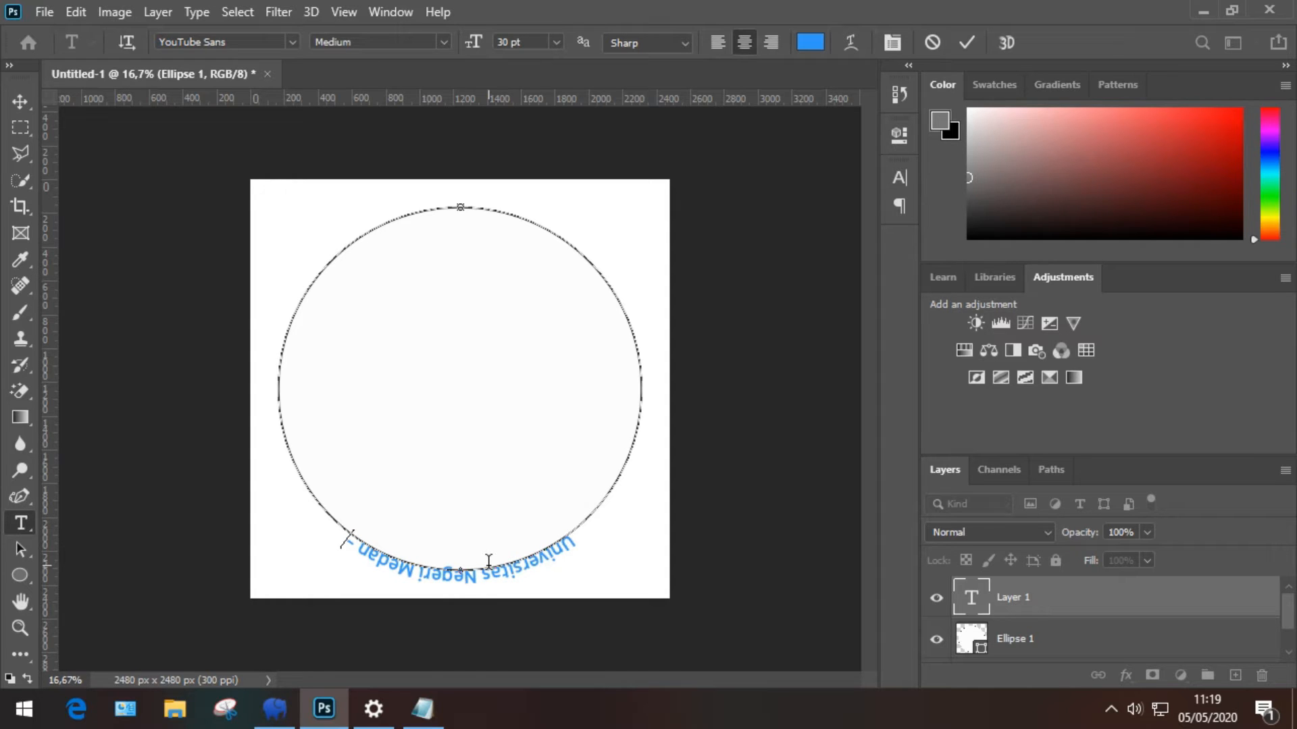
pyautogui.press('BackSpace')
pyautogui.press('BackSpace')
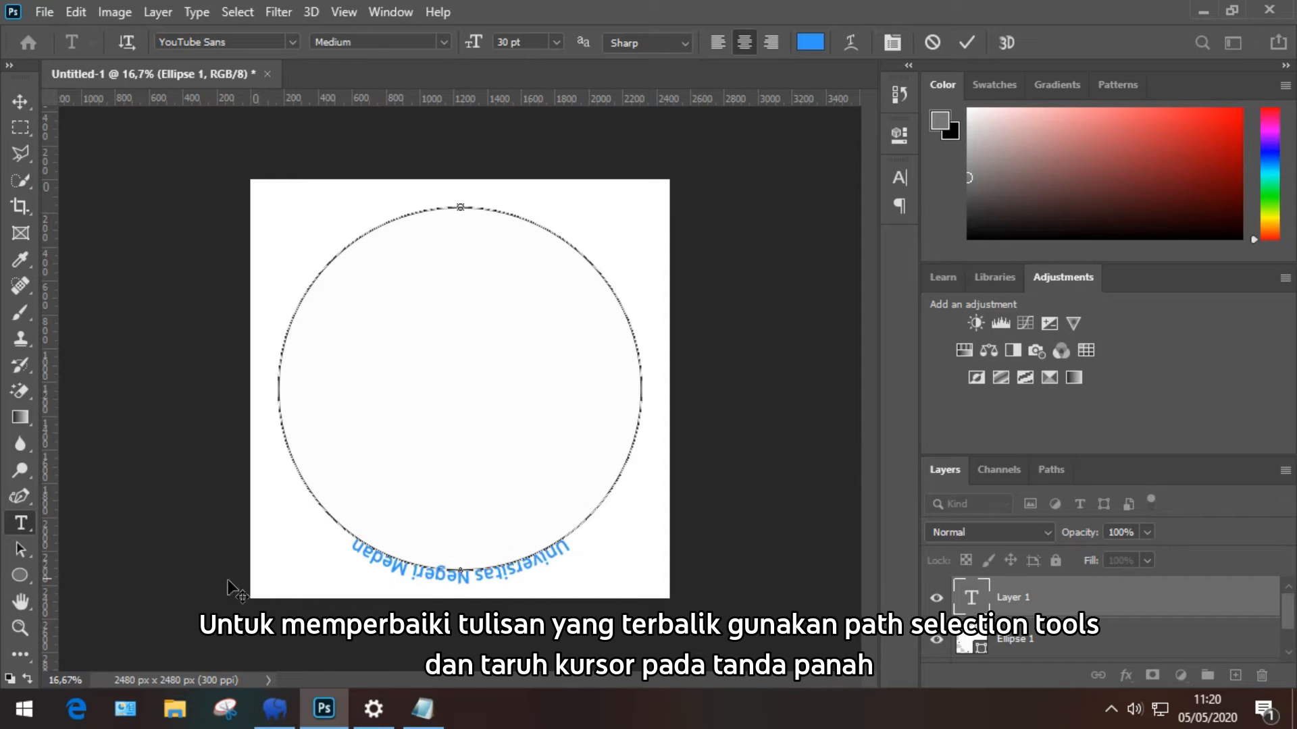
# Step: Flip 'Universitas Negeri Medan' across the path so it reads upright under the circle
pyautogui.click(20, 550)
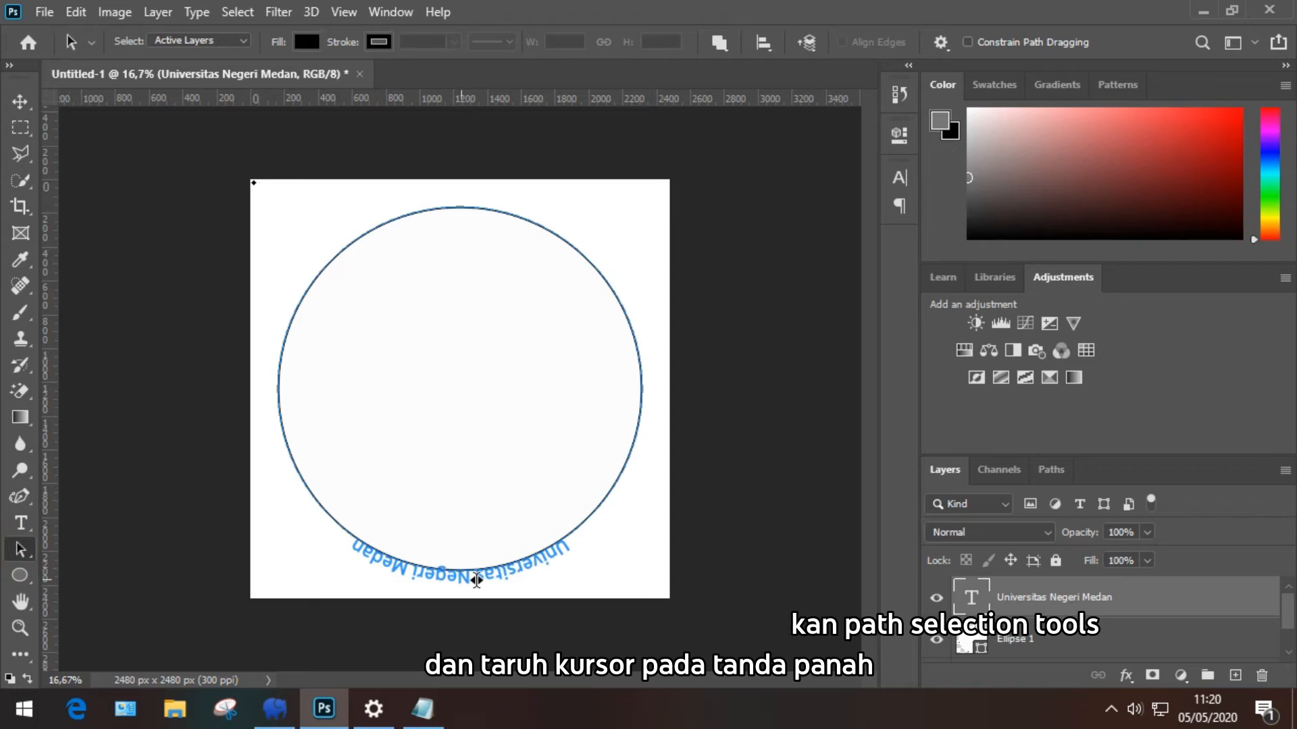
pyautogui.moveTo(462, 568); pyautogui.dragTo(463, 540)
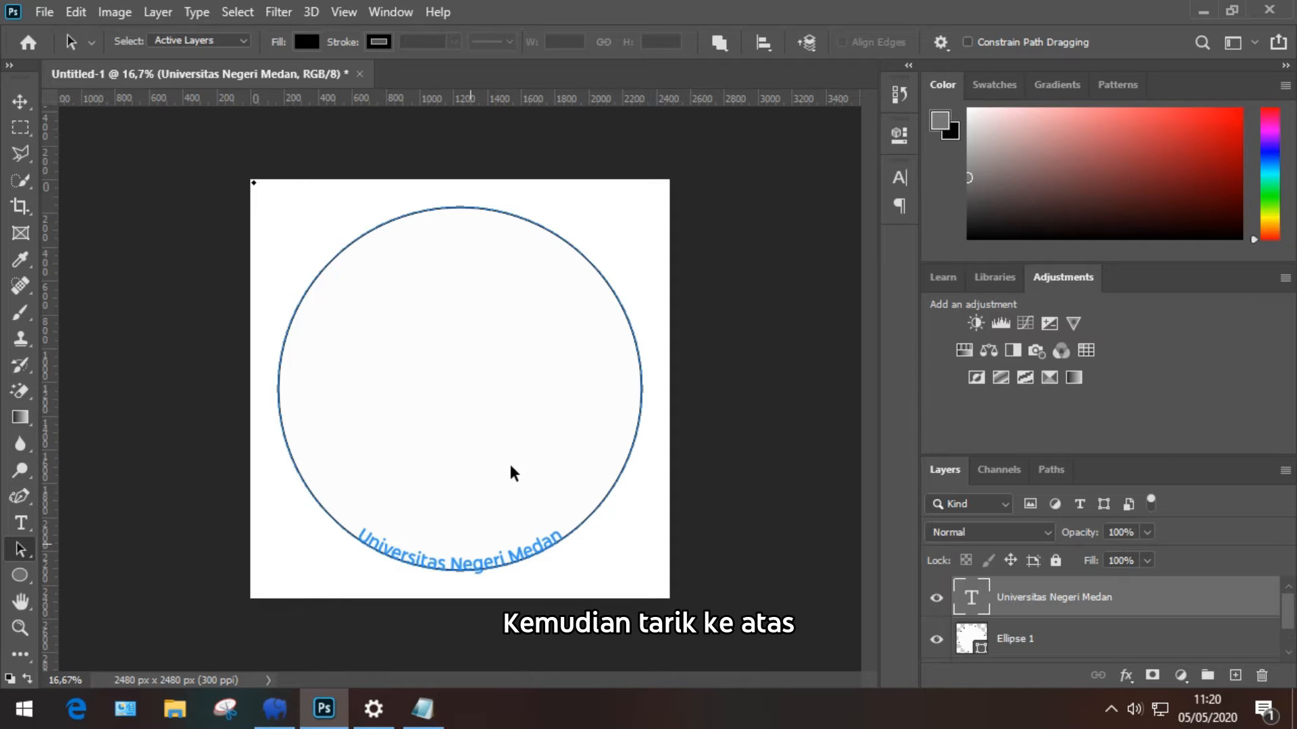
pyautogui.moveTo(635, 10)
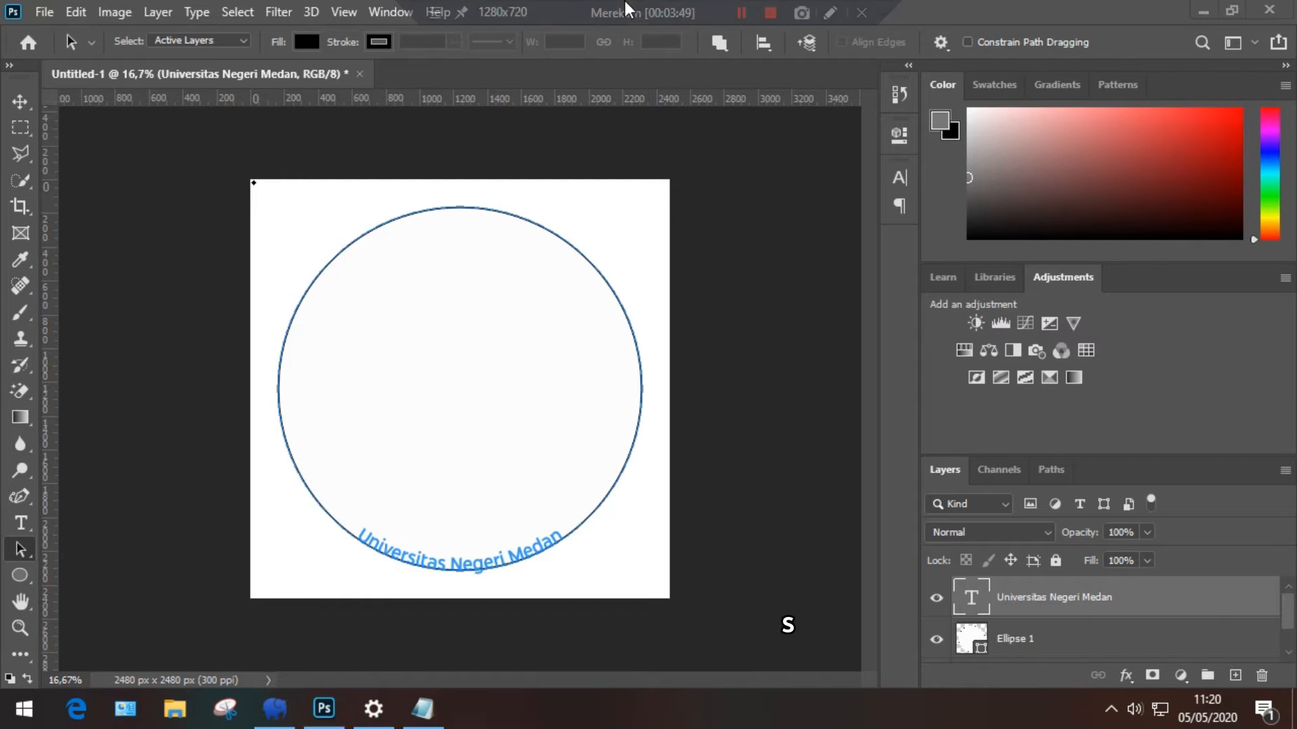
pyautogui.press('t')
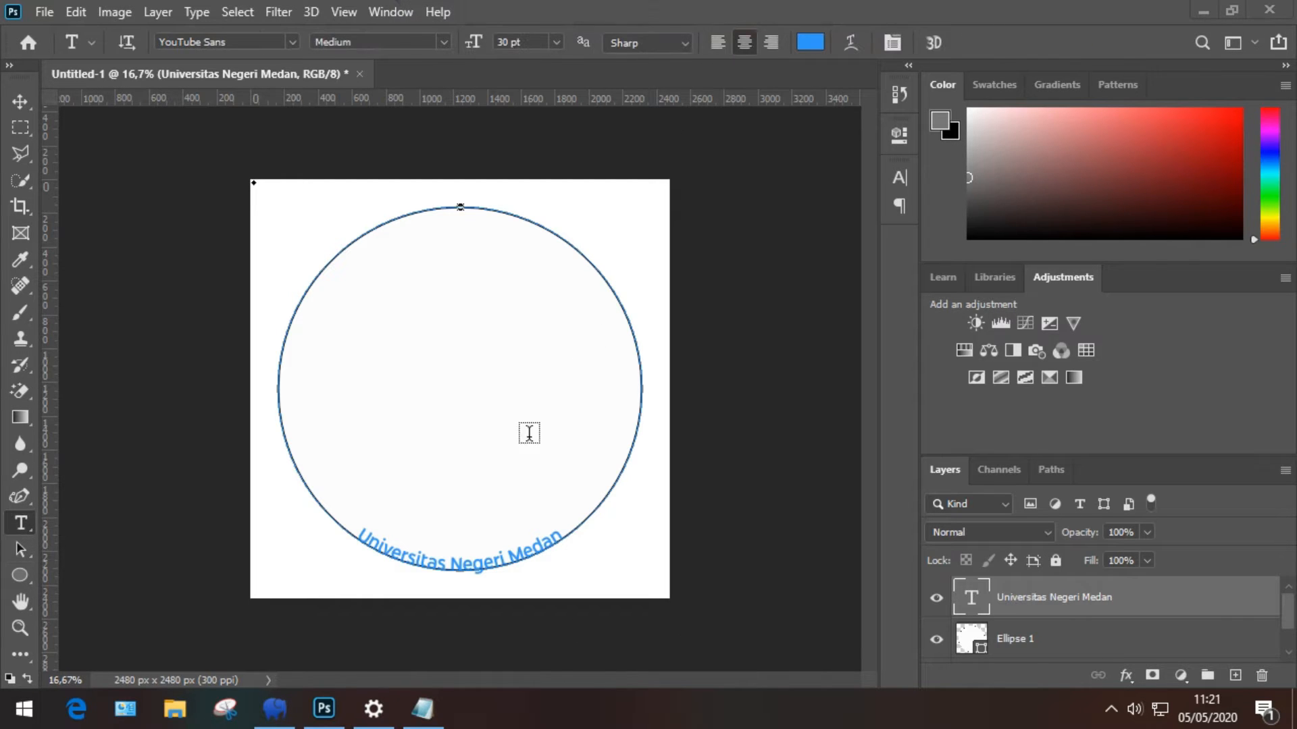
# Step: Reduce the curved university text to 29 pt and apply a first free transform
pyautogui.click(464, 568)
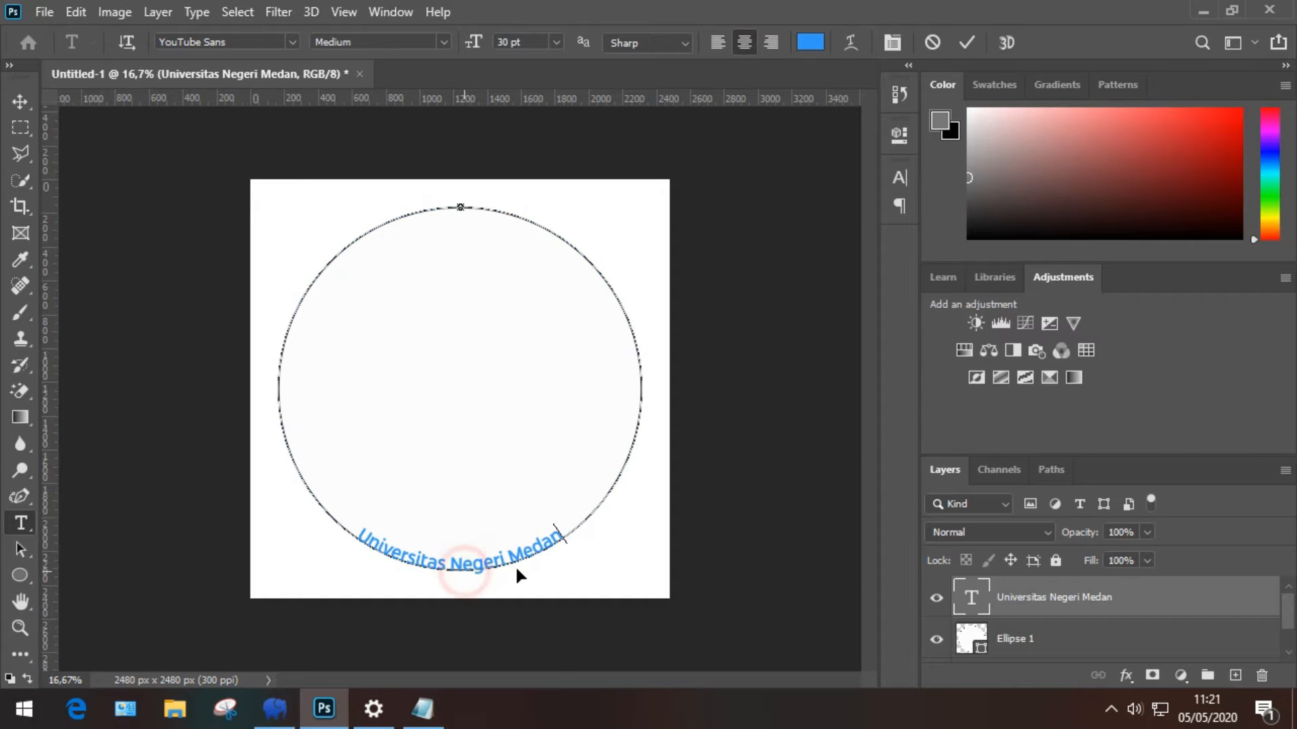
pyautogui.hotkey('ctrl', 'a')
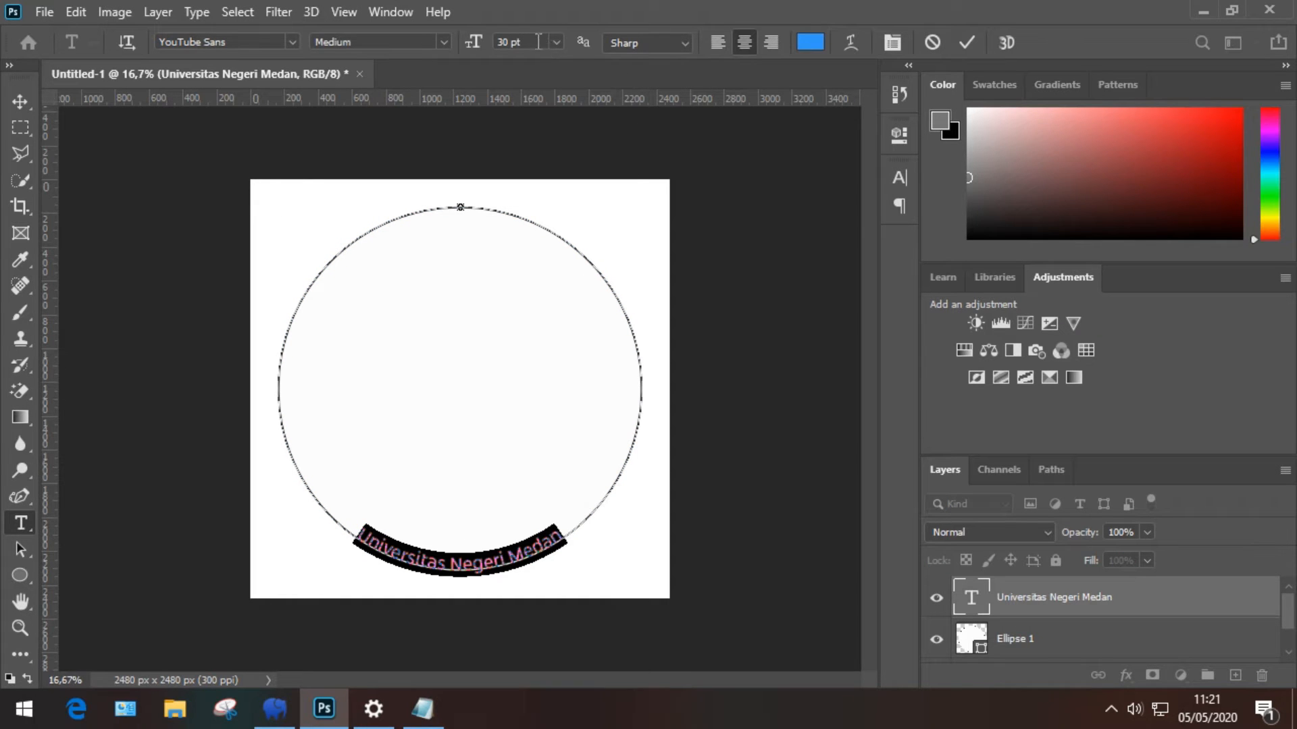
pyautogui.press('Down')
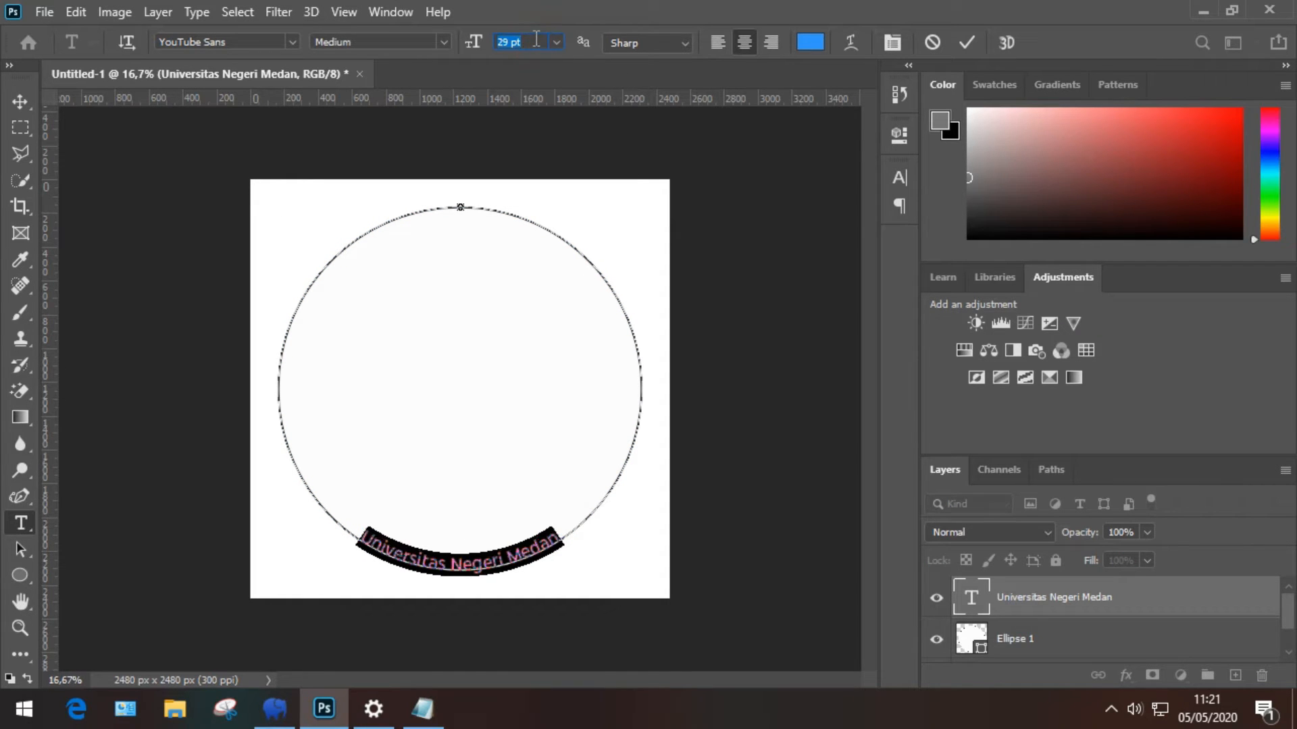
pyautogui.hotkey('ctrl', 'h')
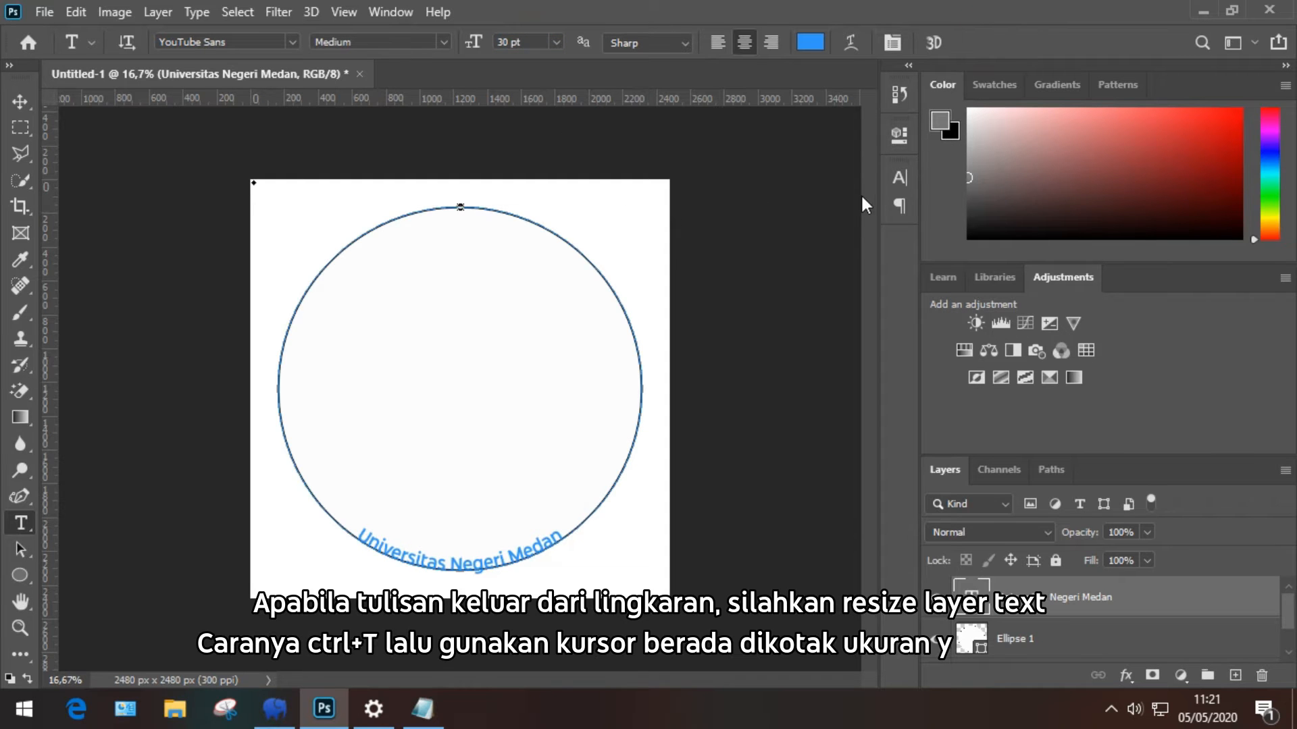
pyautogui.hotkey('ctrl', 't')
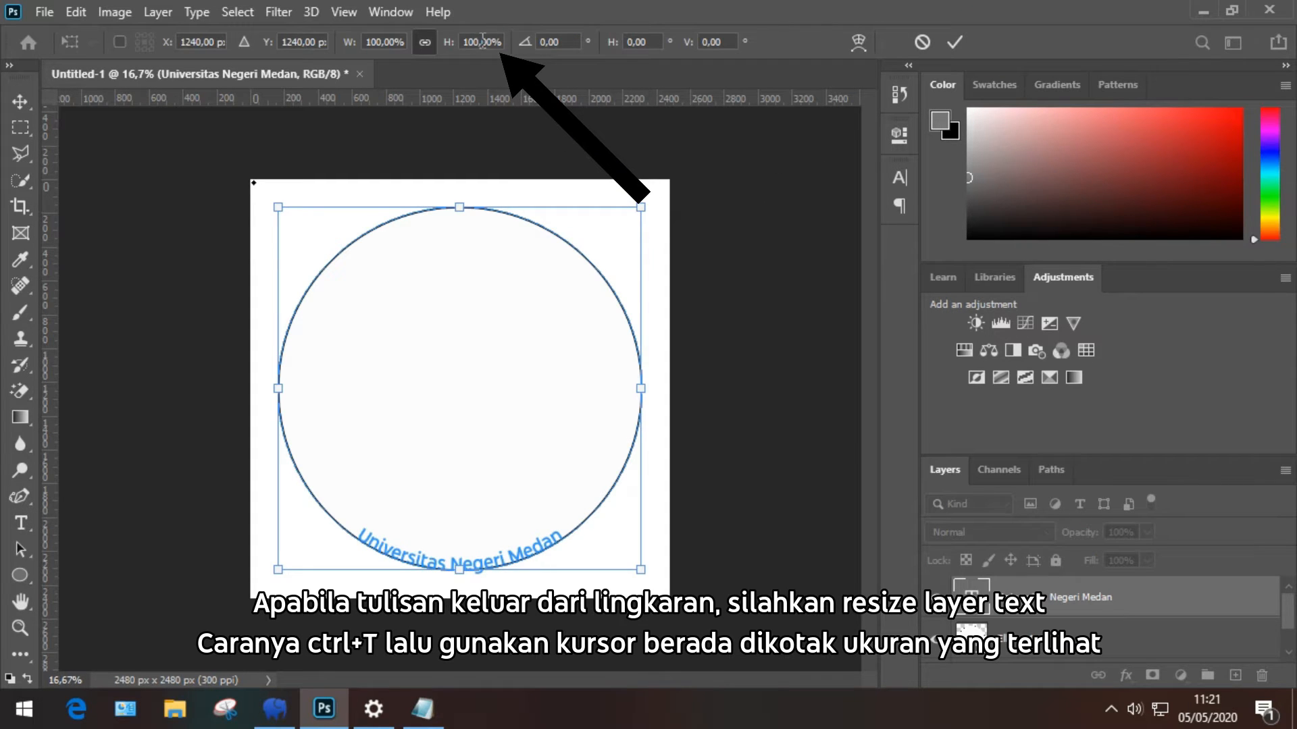
pyautogui.scroll(-5, 482, 42)
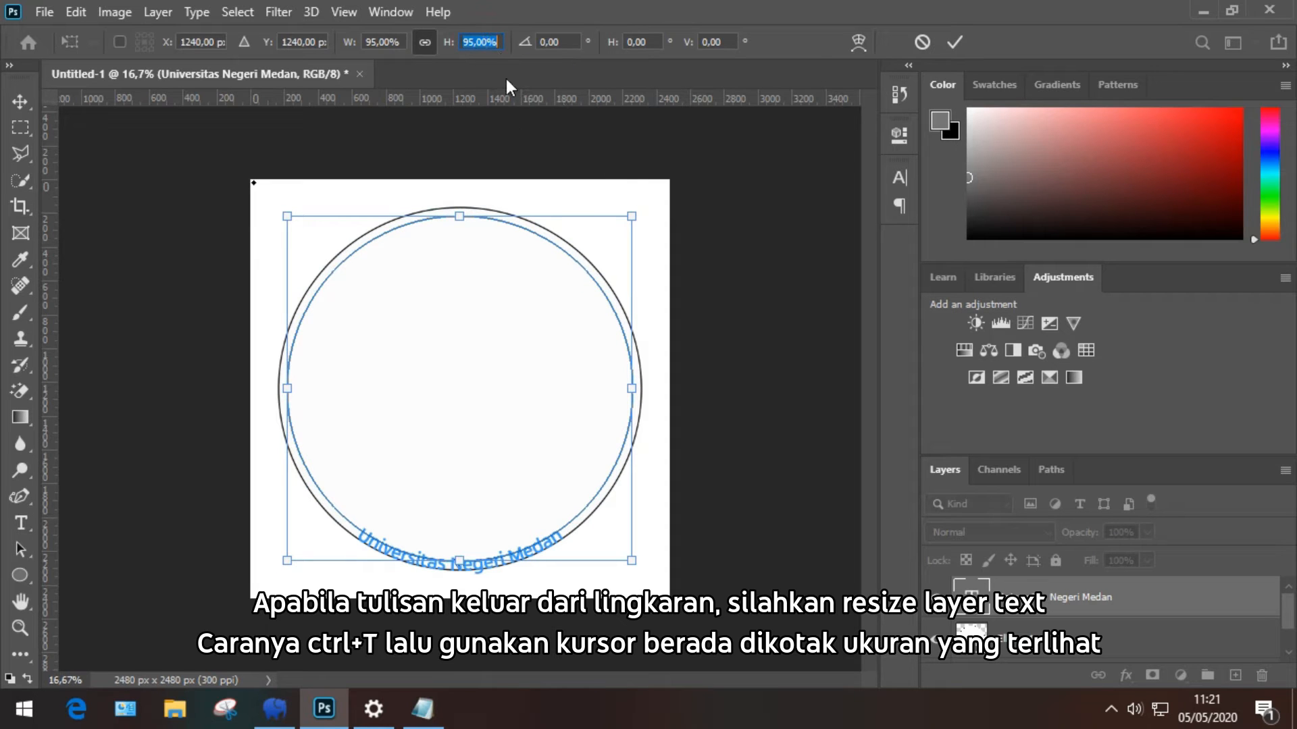
pyautogui.scroll(2, 483, 42)
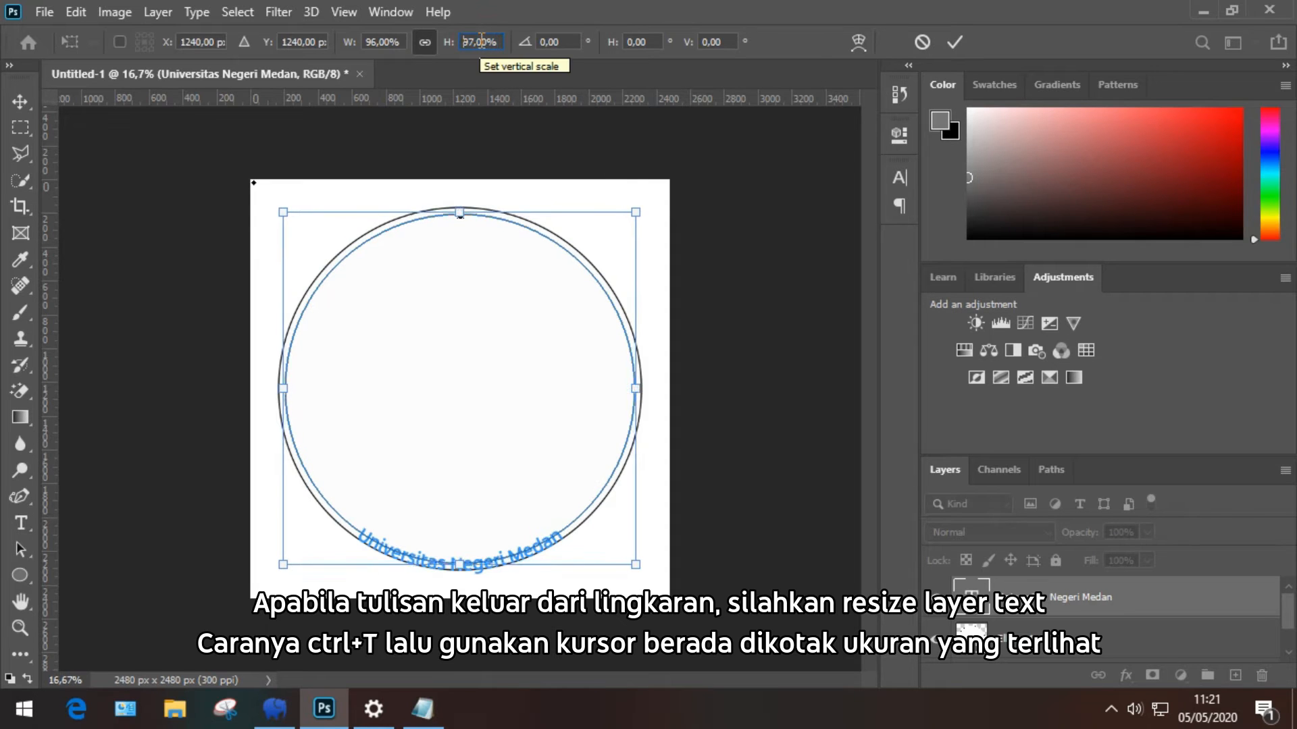
pyautogui.click(958, 40)
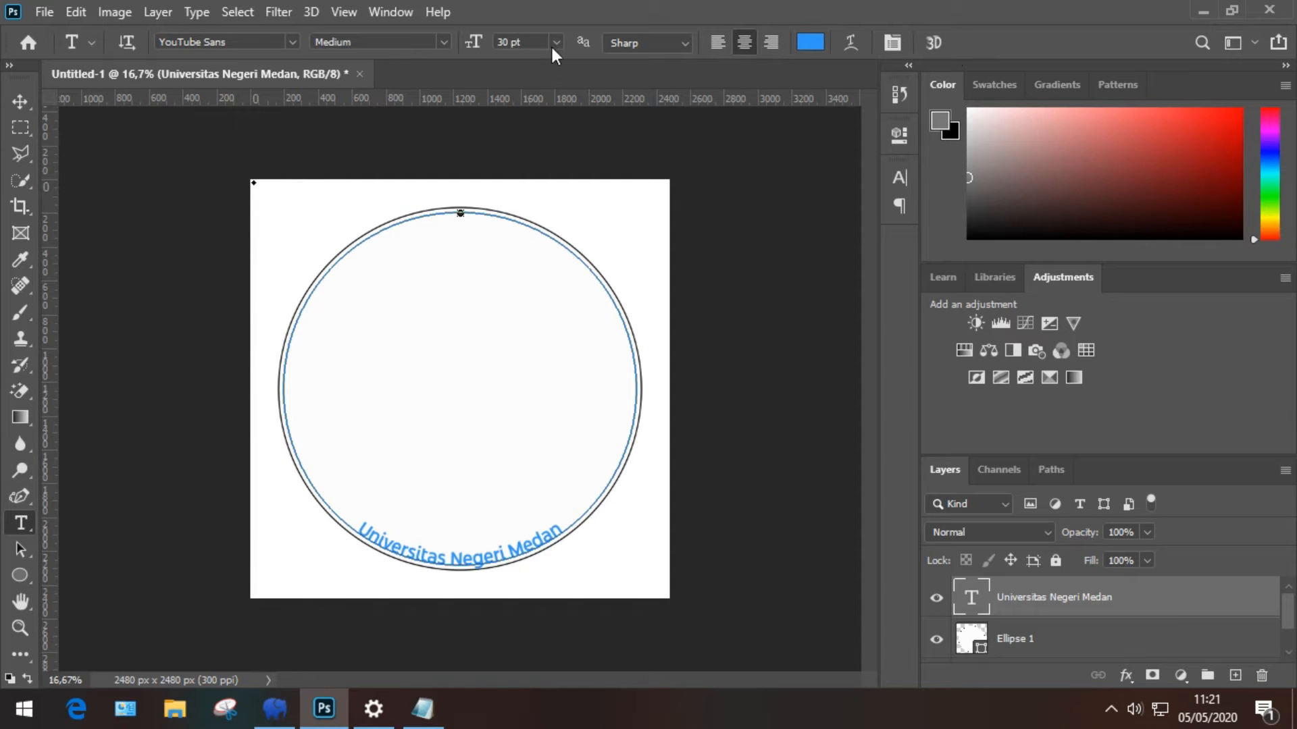
pyautogui.scroll(-1, 545, 39)
pyautogui.scroll(1, 544, 41)
# Step: Scale the curved text layer to 99% with Free Transform
pyautogui.click(34, 98)
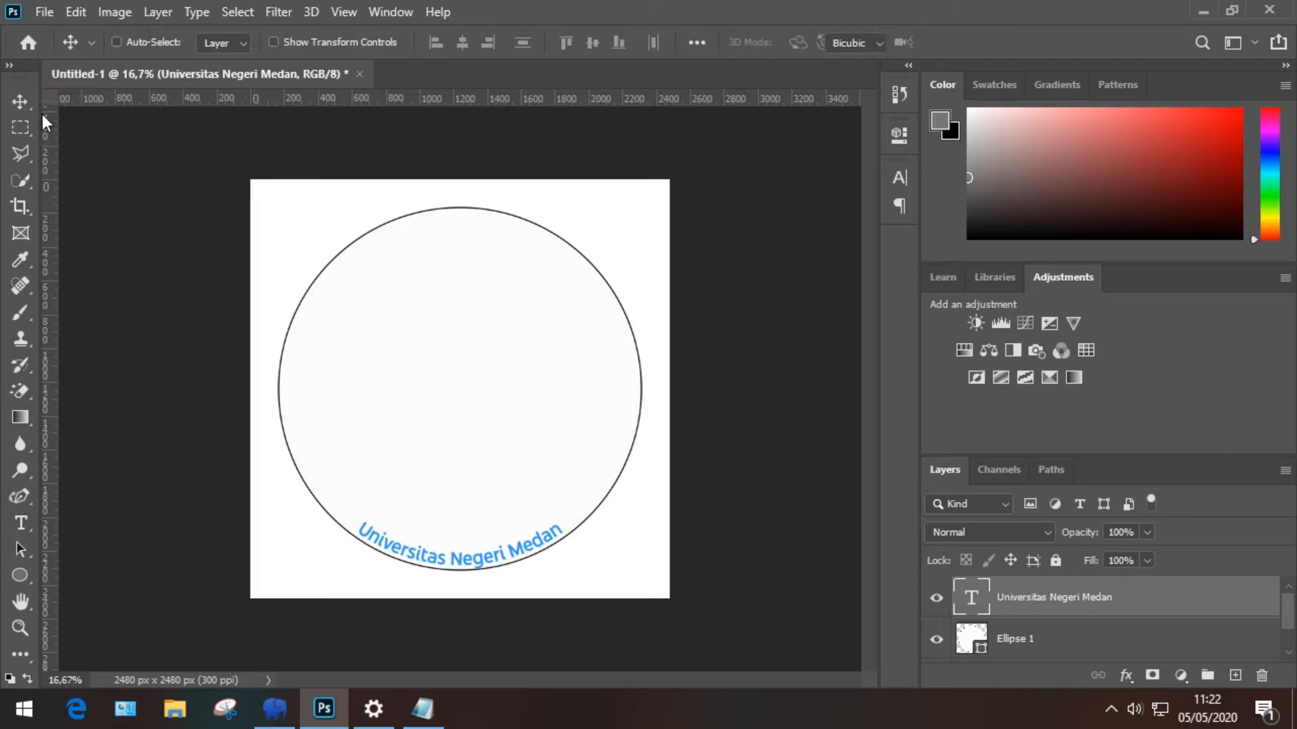
pyautogui.hotkey('ctrl', 't')
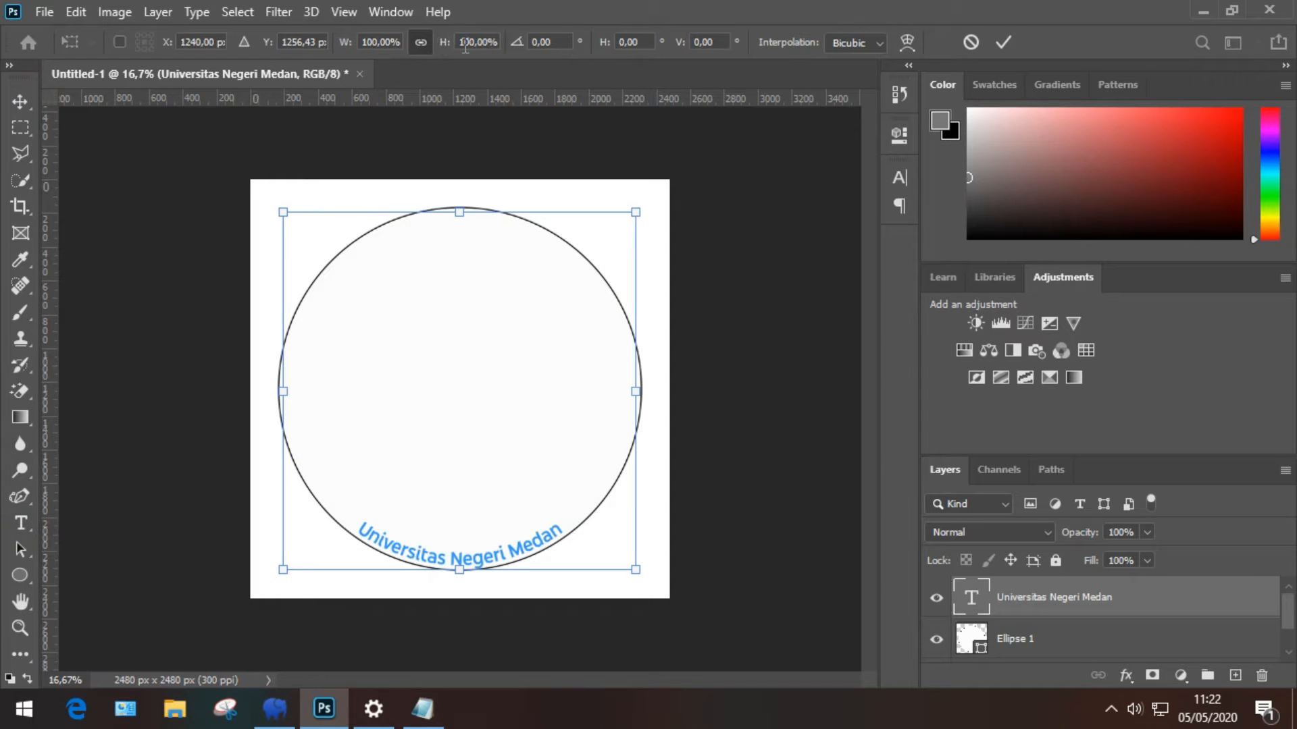
pyautogui.press('Down')
pyautogui.press('Down')
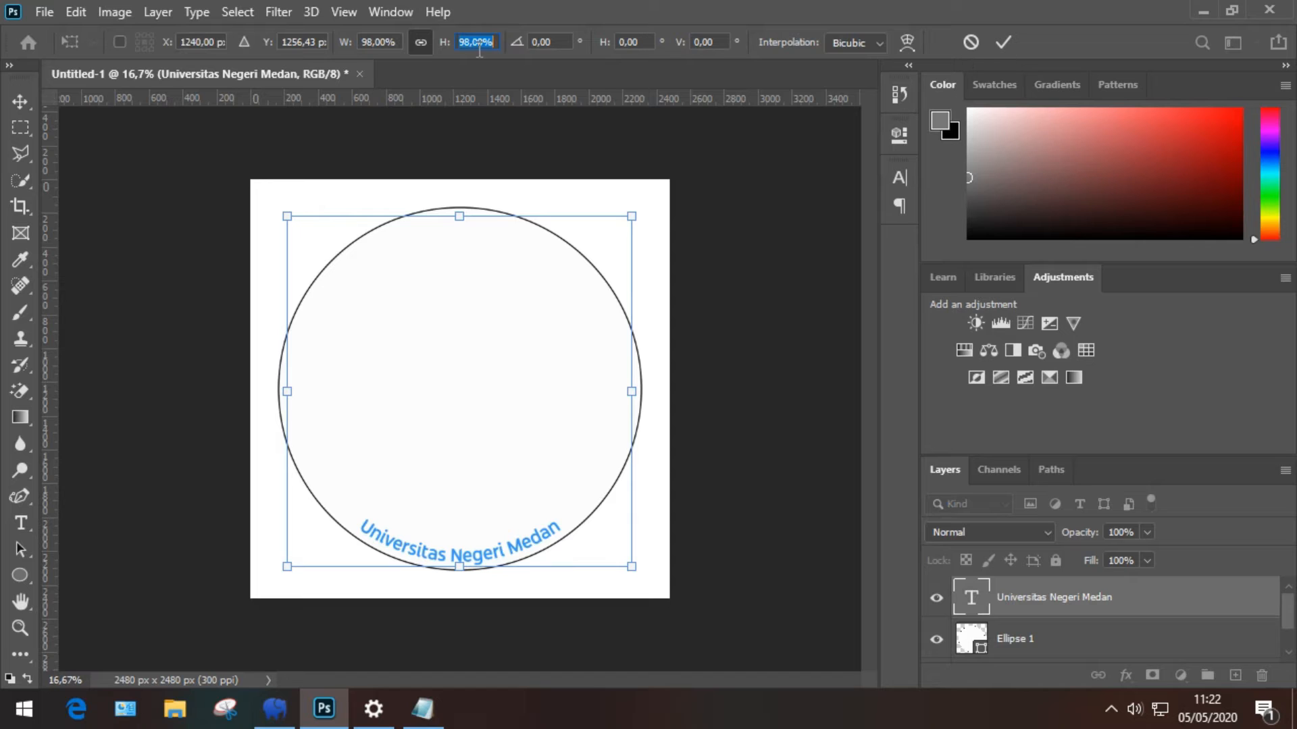
pyautogui.press('Up')
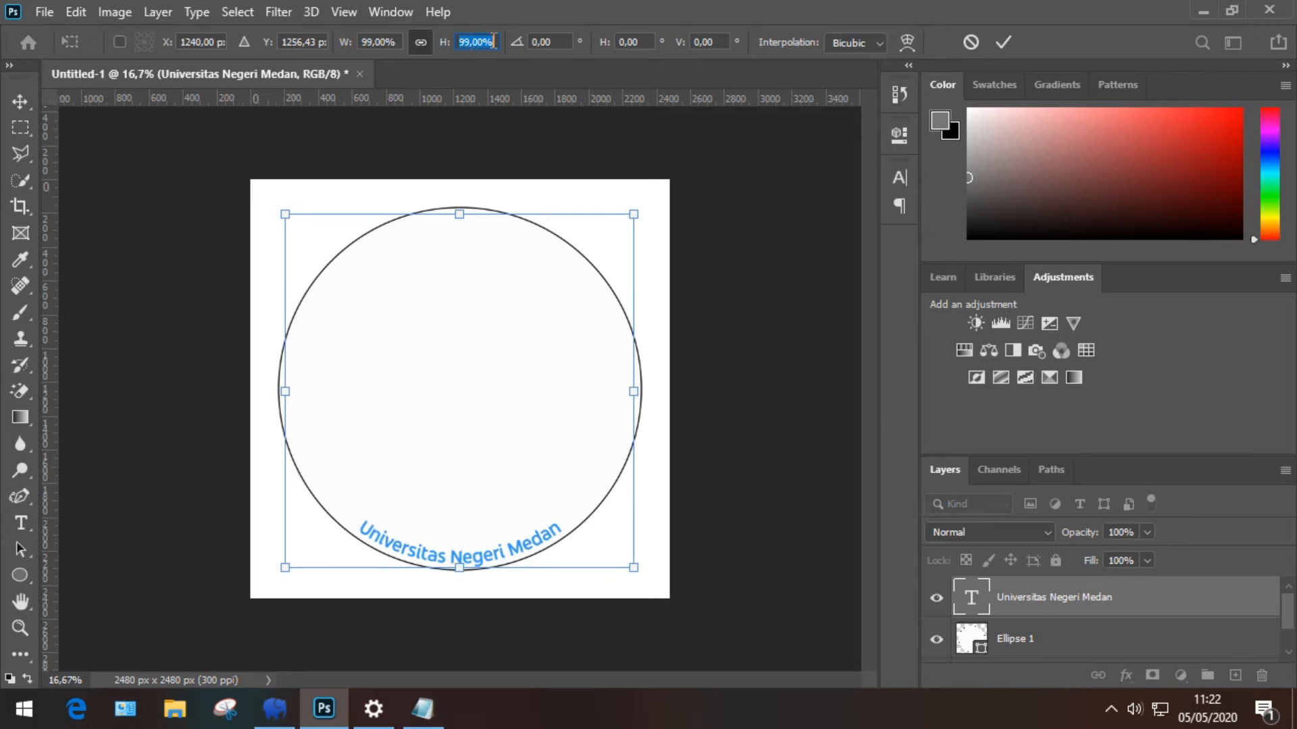
pyautogui.click(1004, 43)
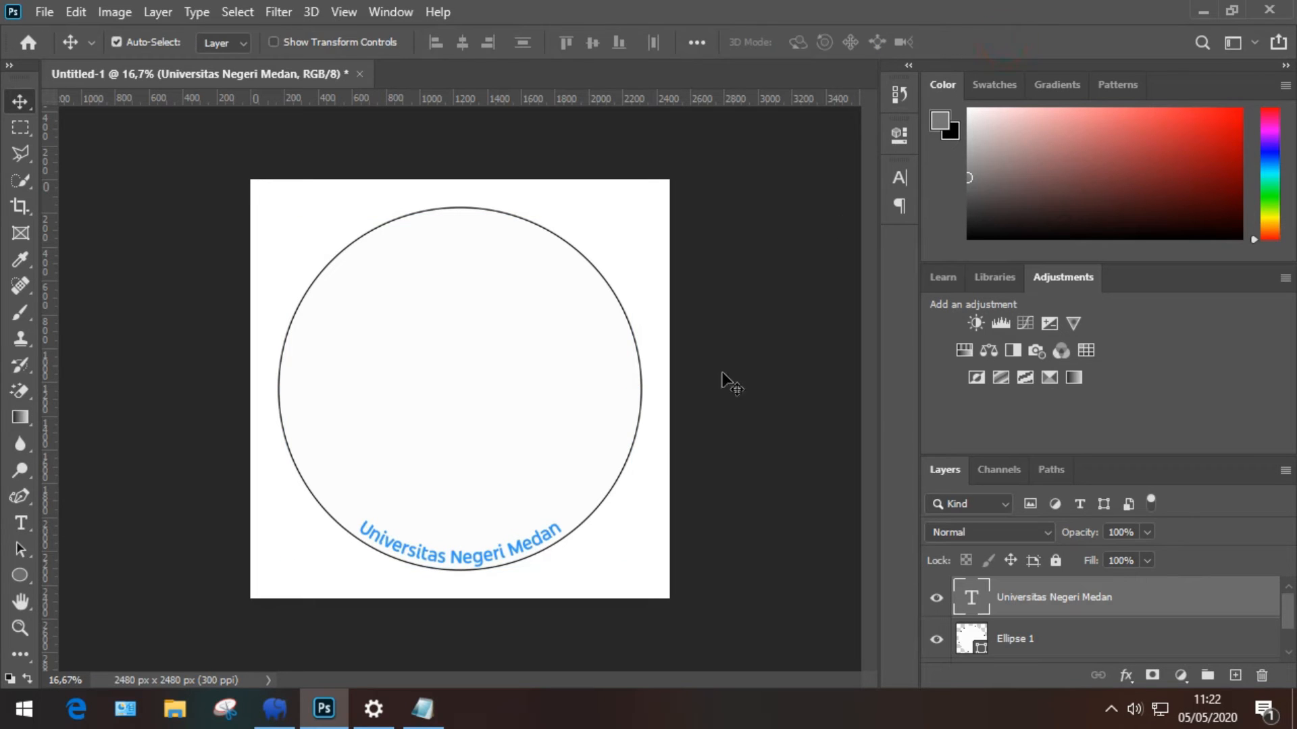
pyautogui.press('t')
pyautogui.click(485, 557)
# Step: Retype the bottom arc text as UNIVERSITAS NEGERI MEDAN in capitals at 39 pt
pyautogui.hotkey('ctrl', 'a')
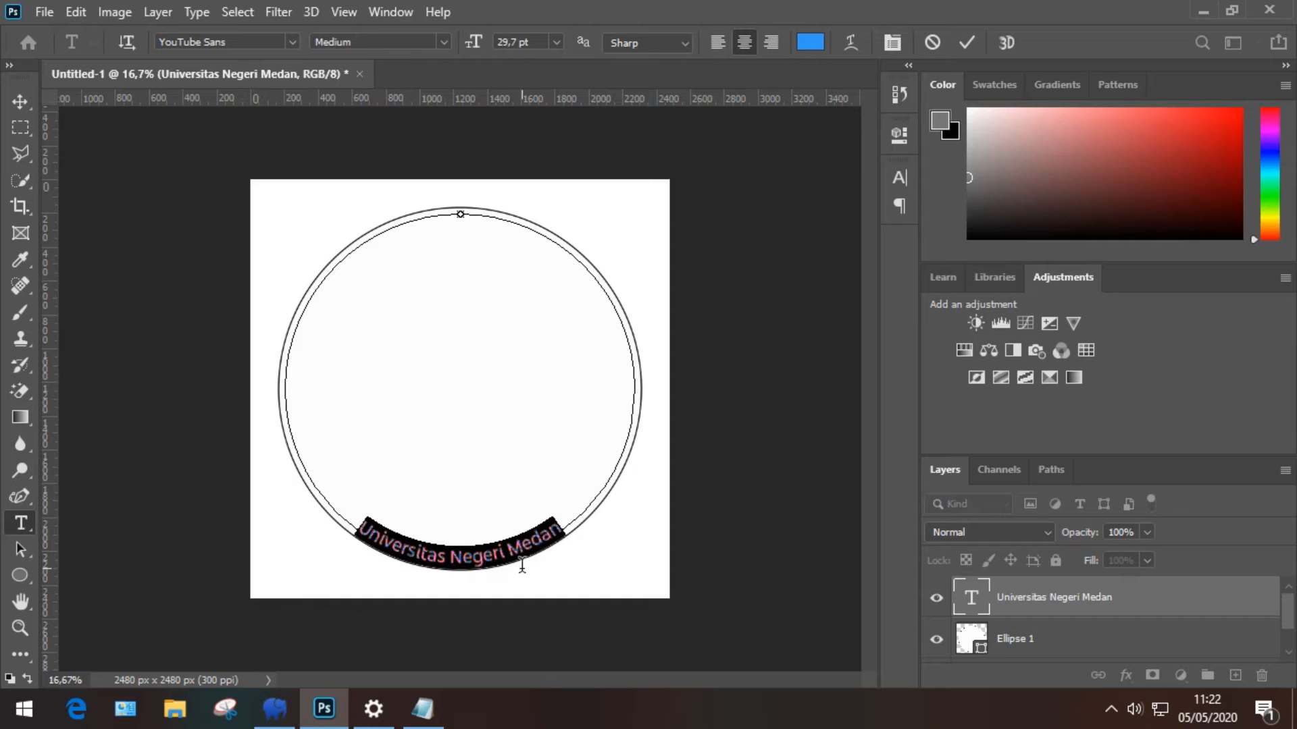
pyautogui.write('UNI')
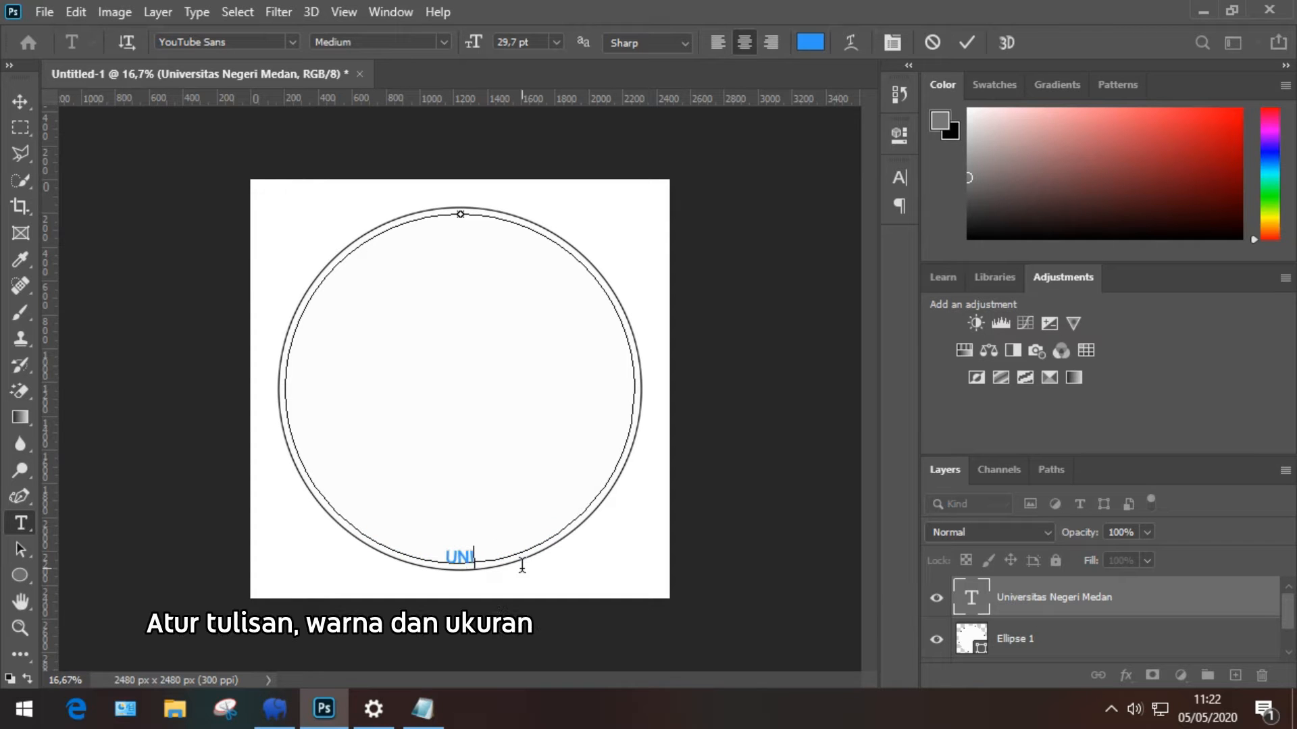
pyautogui.write('VERSIT')
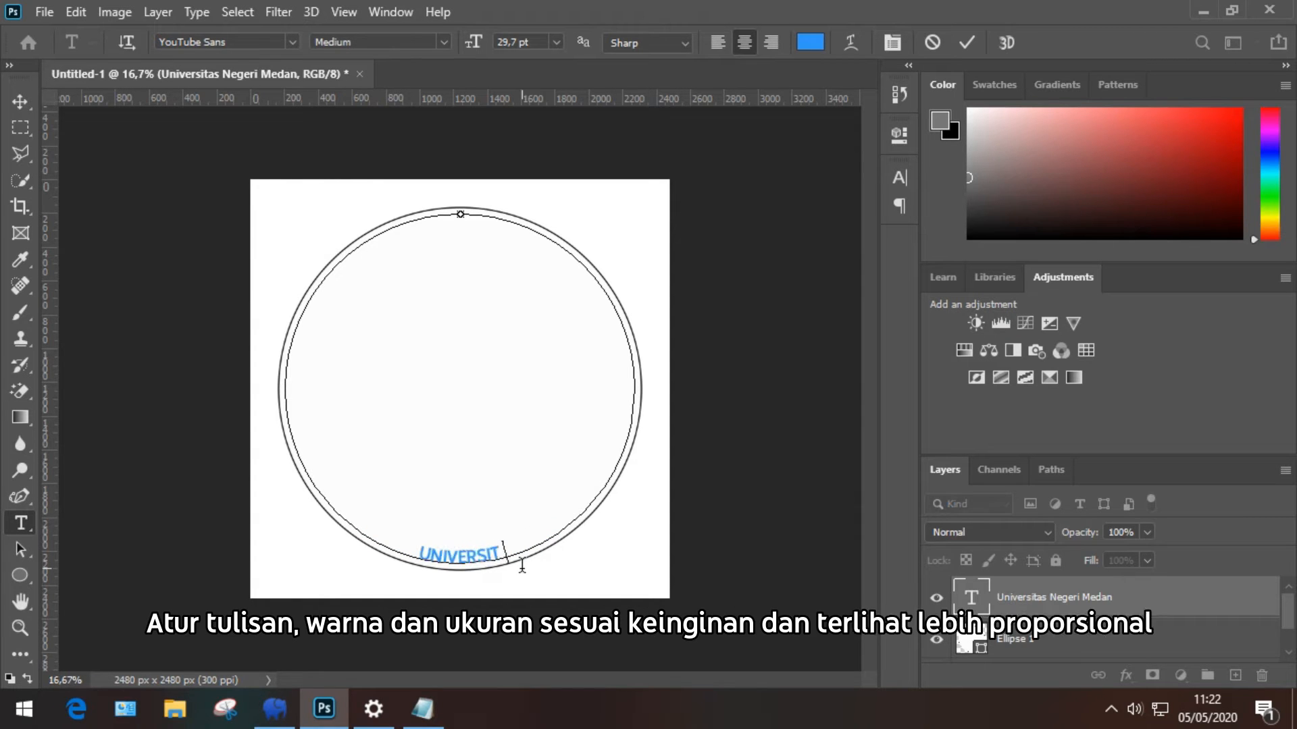
pyautogui.write('AS NEGERI')
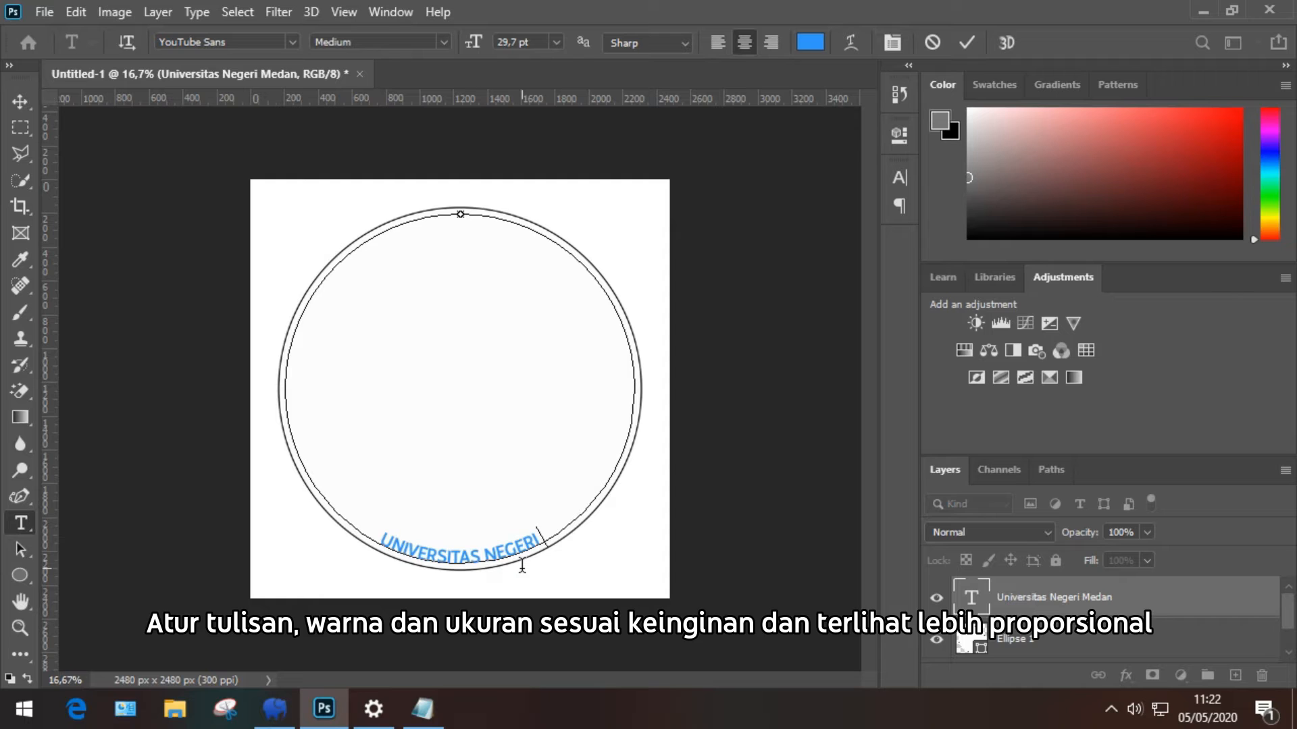
pyautogui.write(' MEDAN')
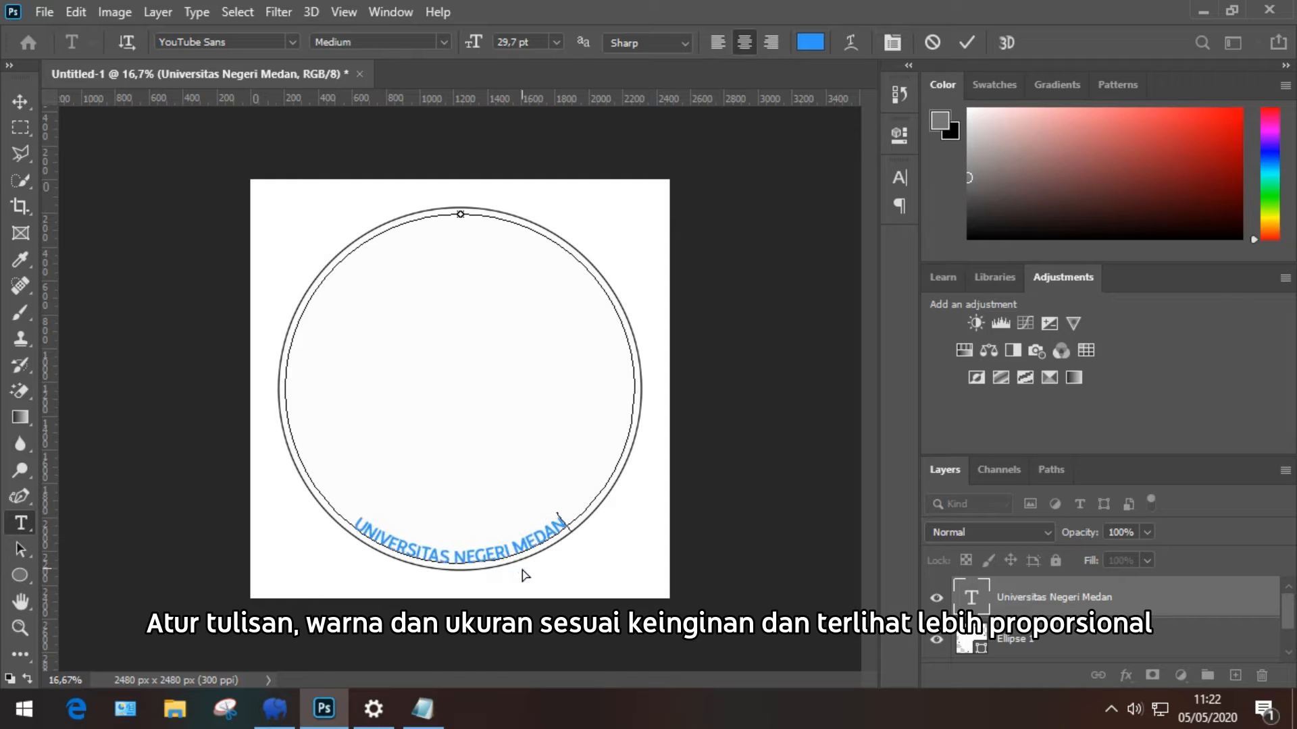
pyautogui.hotkey('ctrl', 'a')
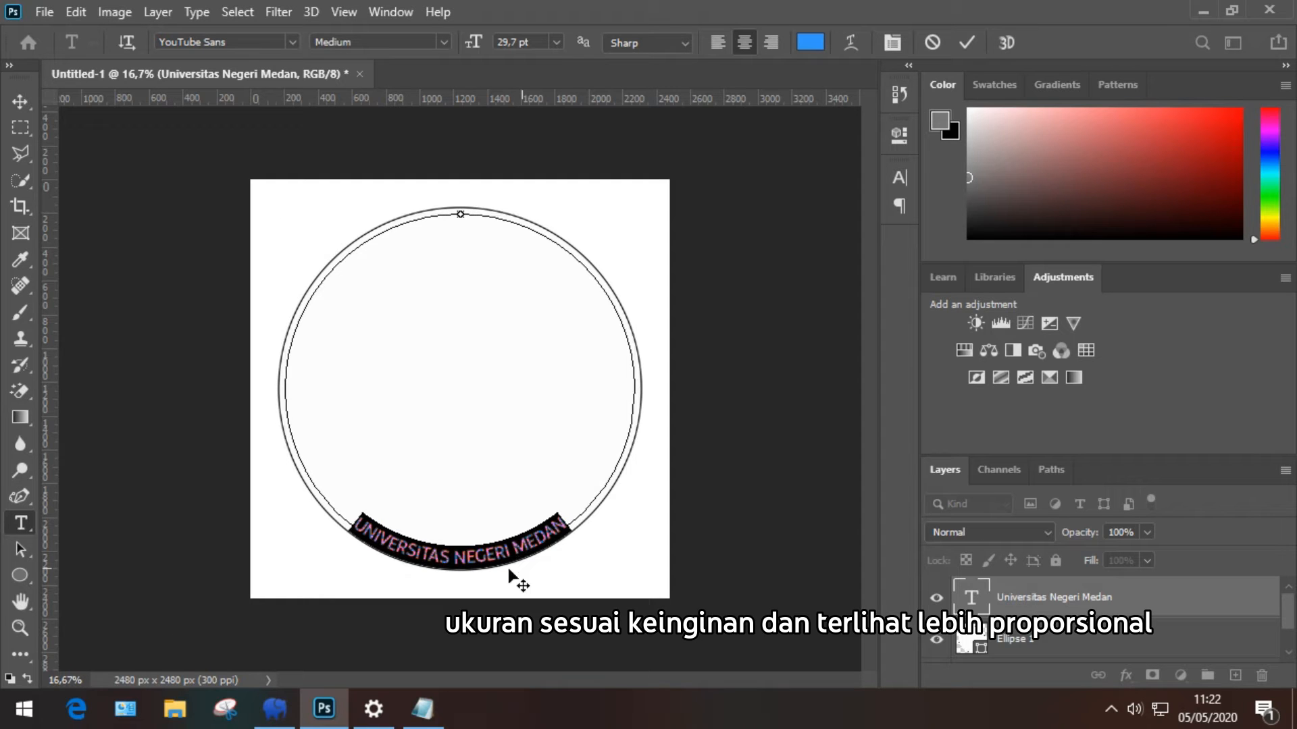
pyautogui.click(520, 41)
pyautogui.write('36')
pyautogui.press('Return')
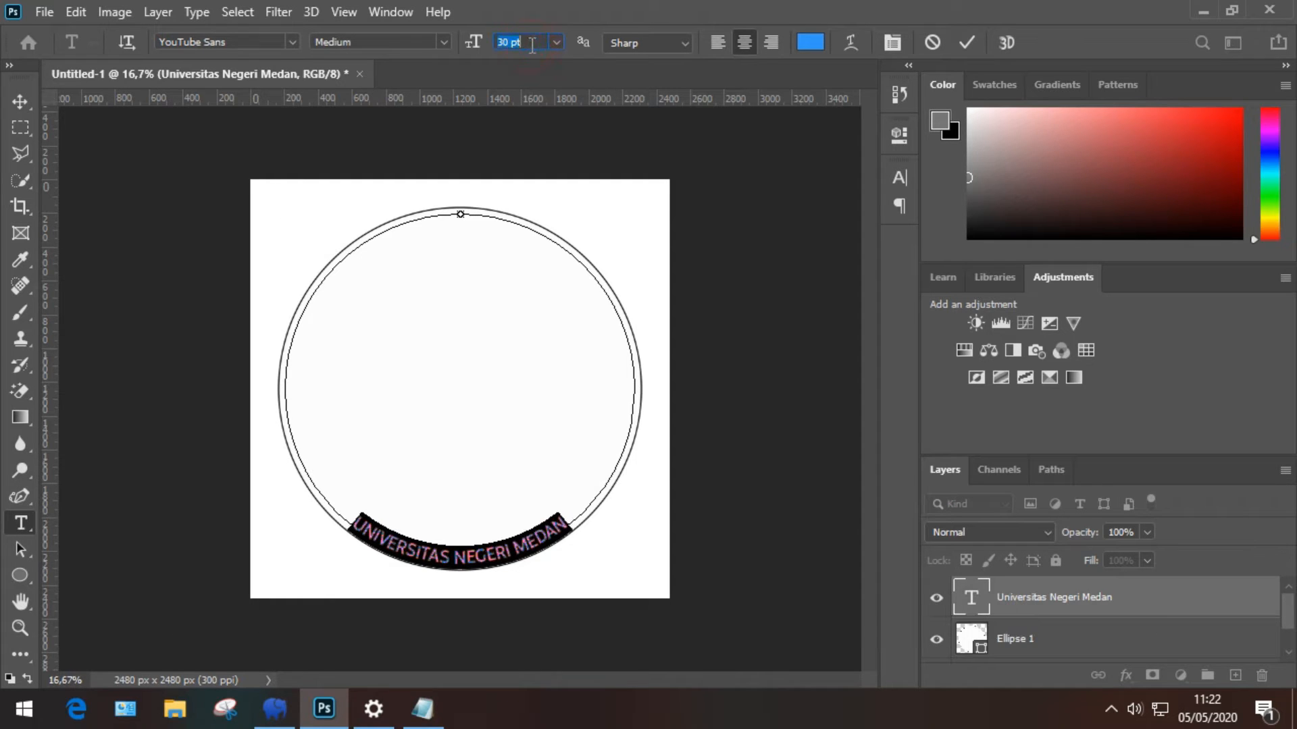
pyautogui.press('Up')
pyautogui.press('Up')
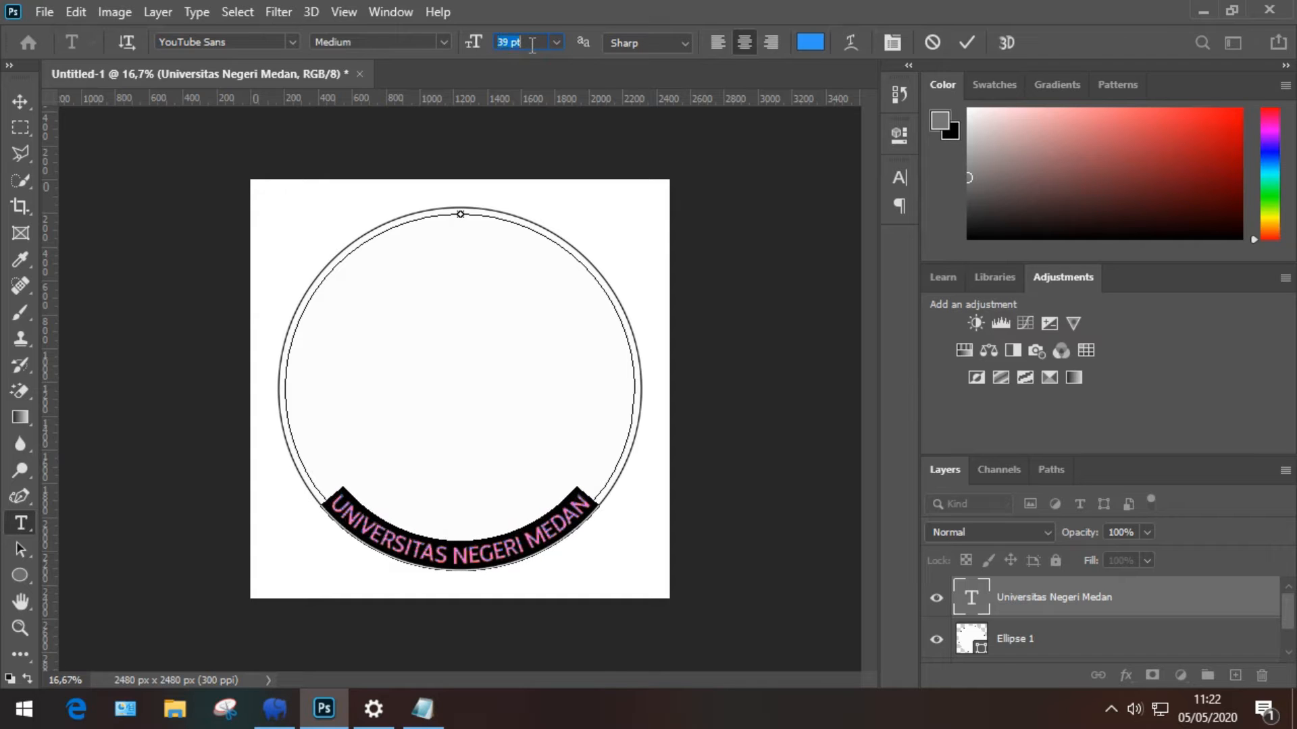
pyautogui.click(971, 41)
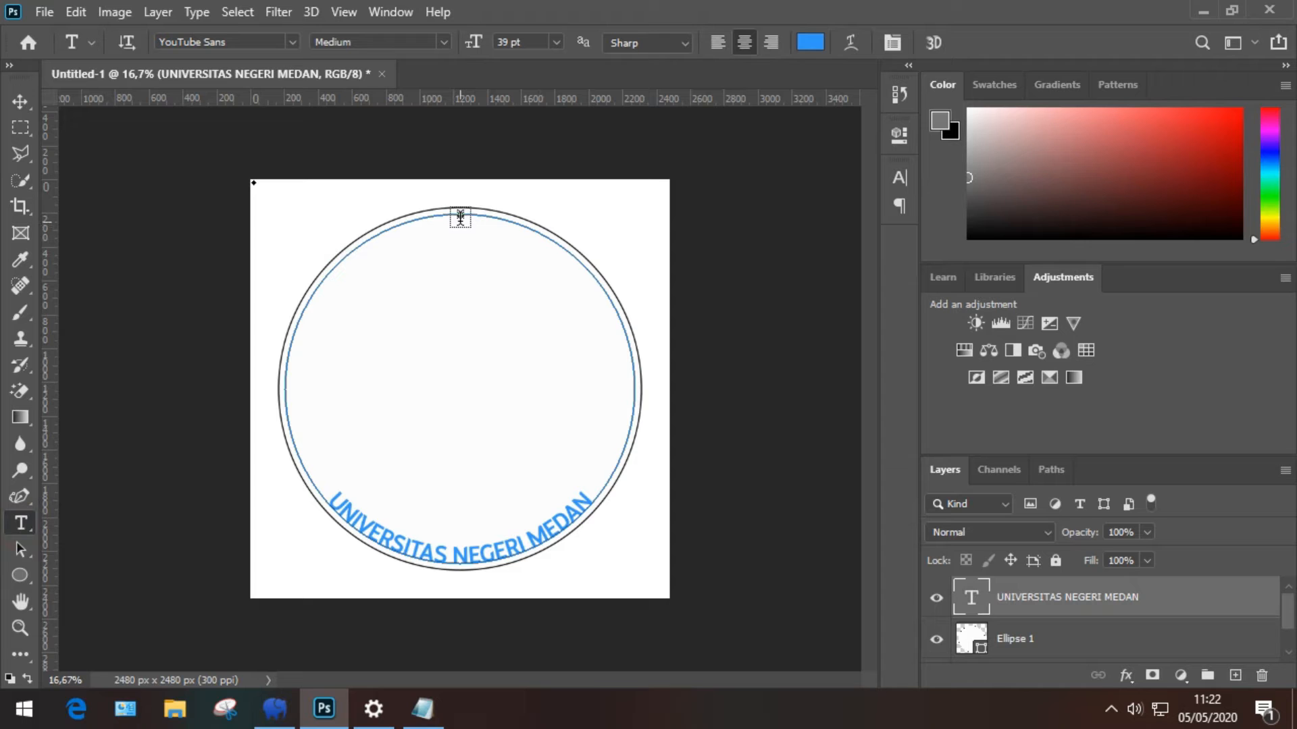
pyautogui.click(1013, 642)
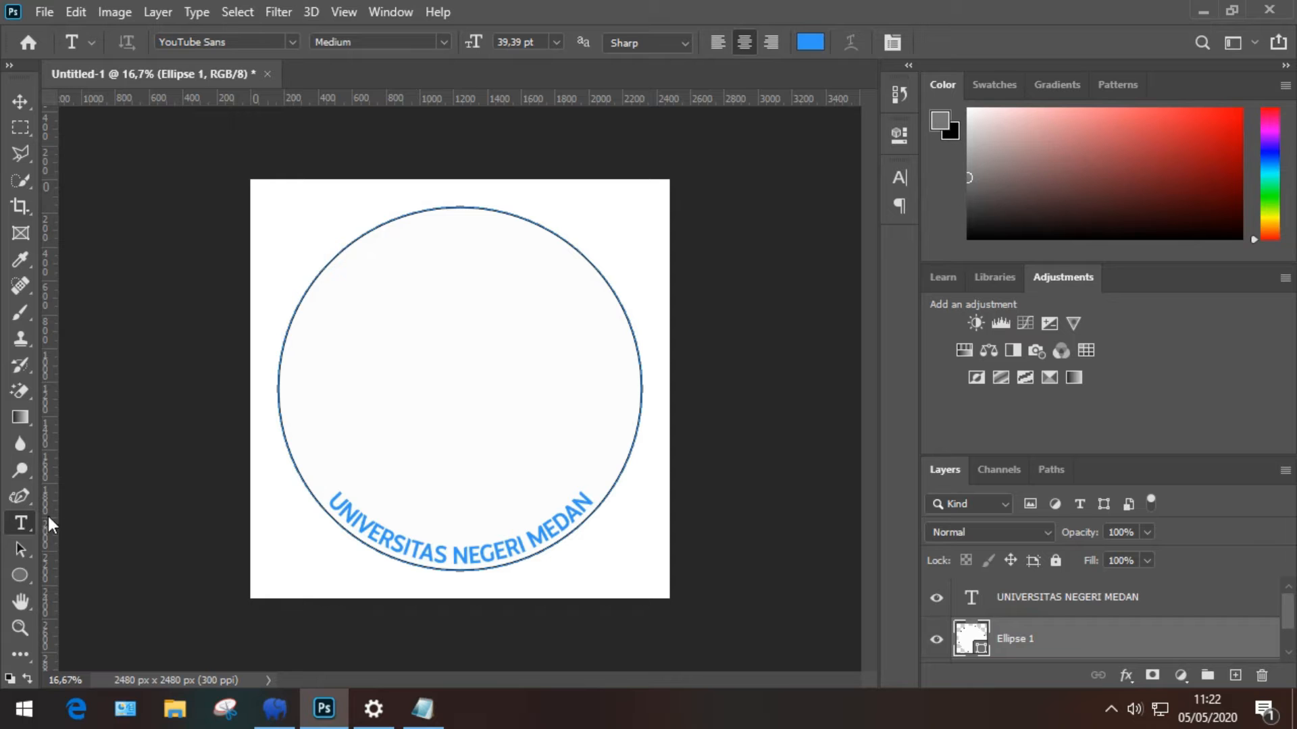
# Step: Select the Ellipse 1 layer, closing its layer style settings unchanged
pyautogui.click(19, 575)
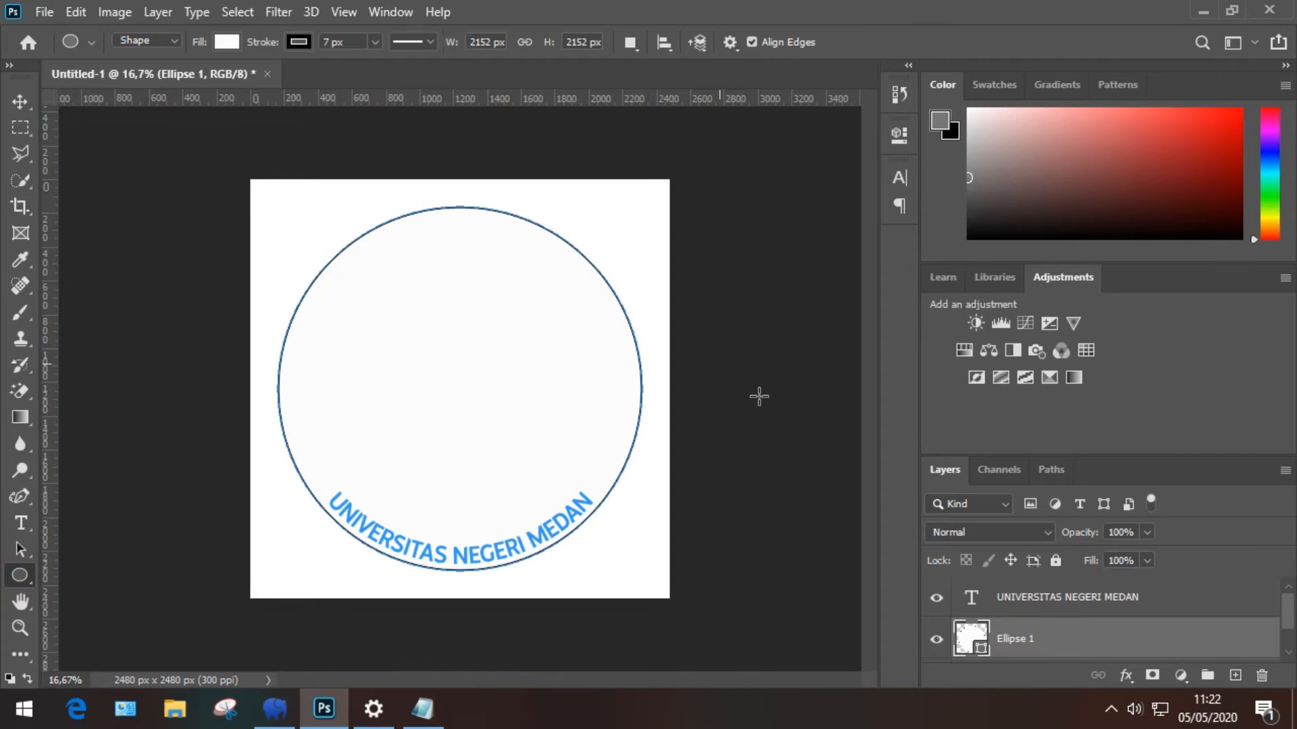
pyautogui.press('v')
pyautogui.doubleClick(1045, 640)
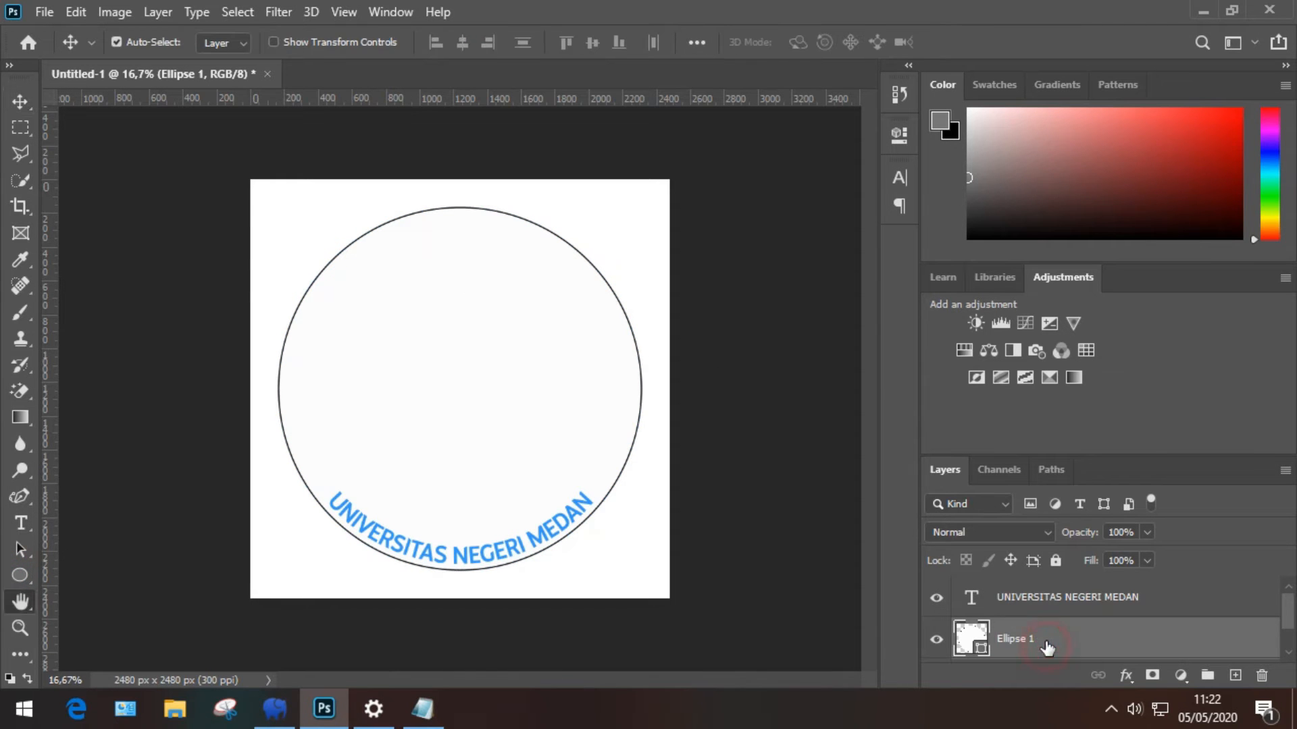
pyautogui.click(1194, 266)
pyautogui.click(1092, 647)
pyautogui.scroll(-1, 1093, 648)
pyautogui.click(1038, 639)
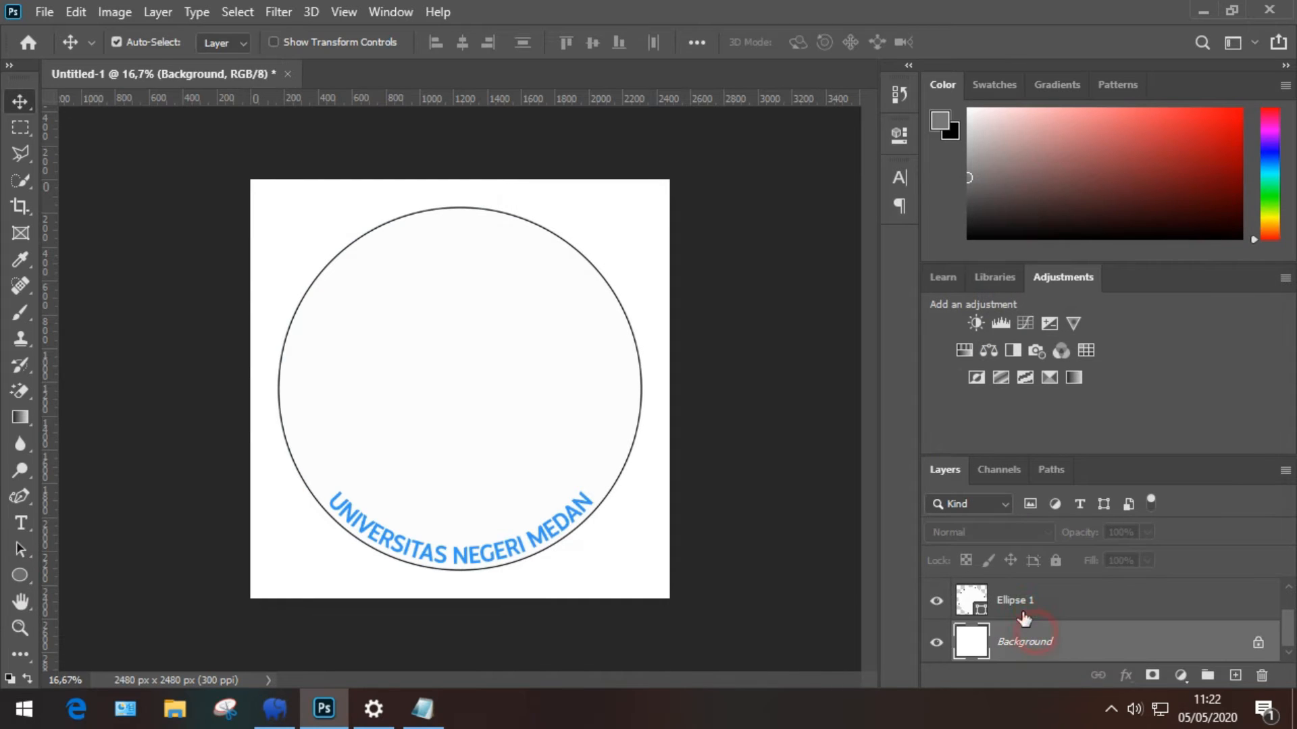
pyautogui.click(1023, 613)
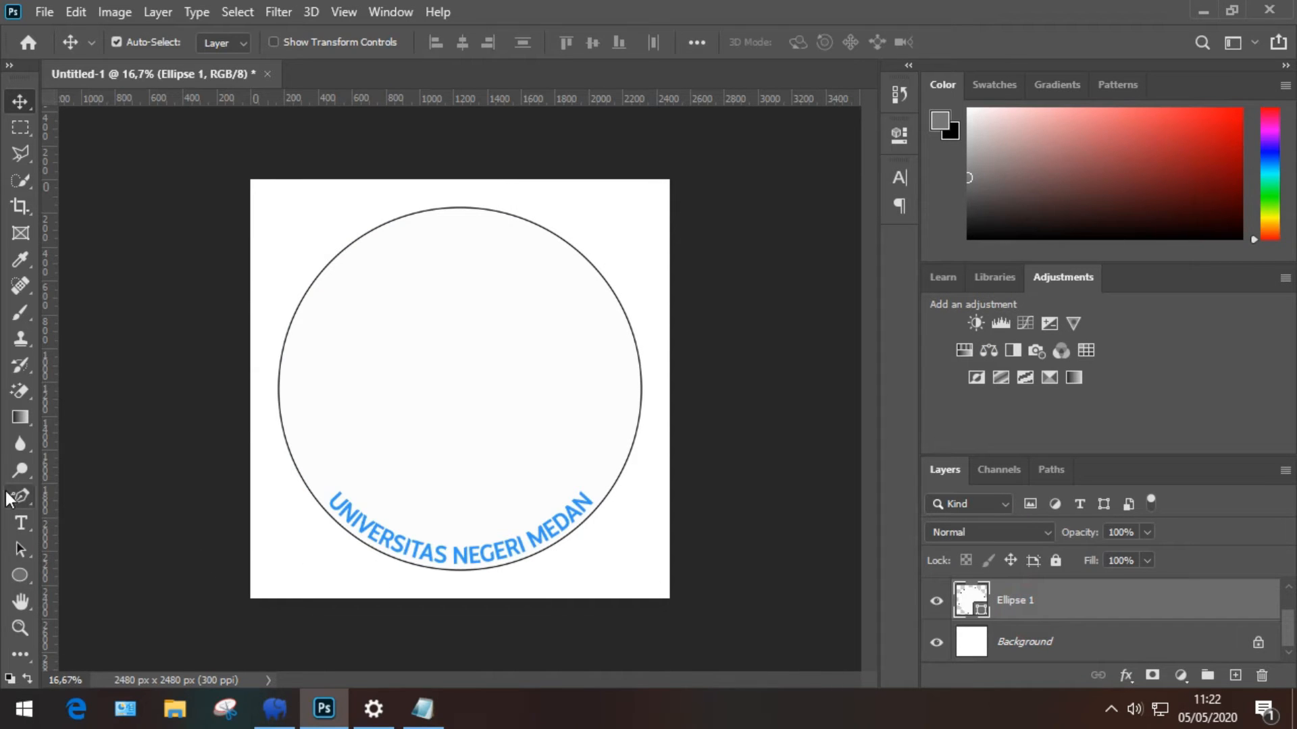
# Step: Type 'Fakultas Matematika dan Ilmu Pengetahuan Alam' along the top of the circle
pyautogui.click(19, 529)
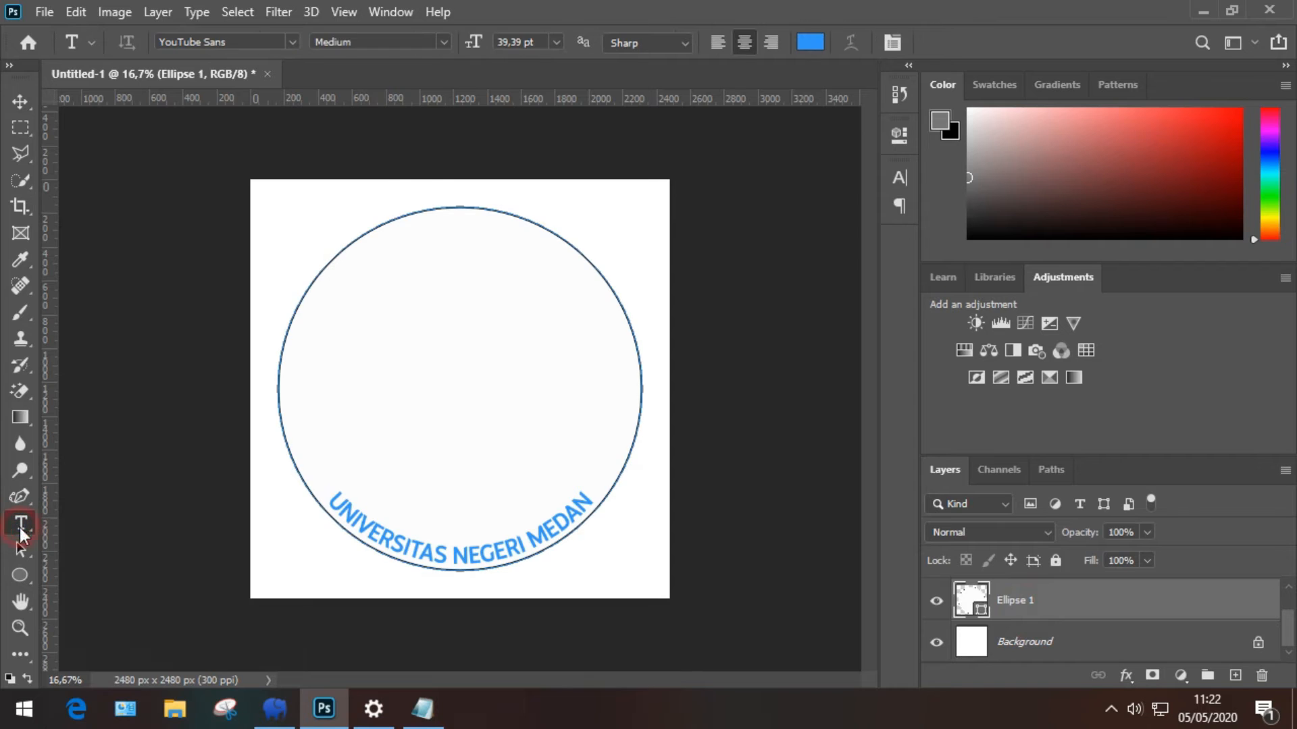
pyautogui.click(465, 207)
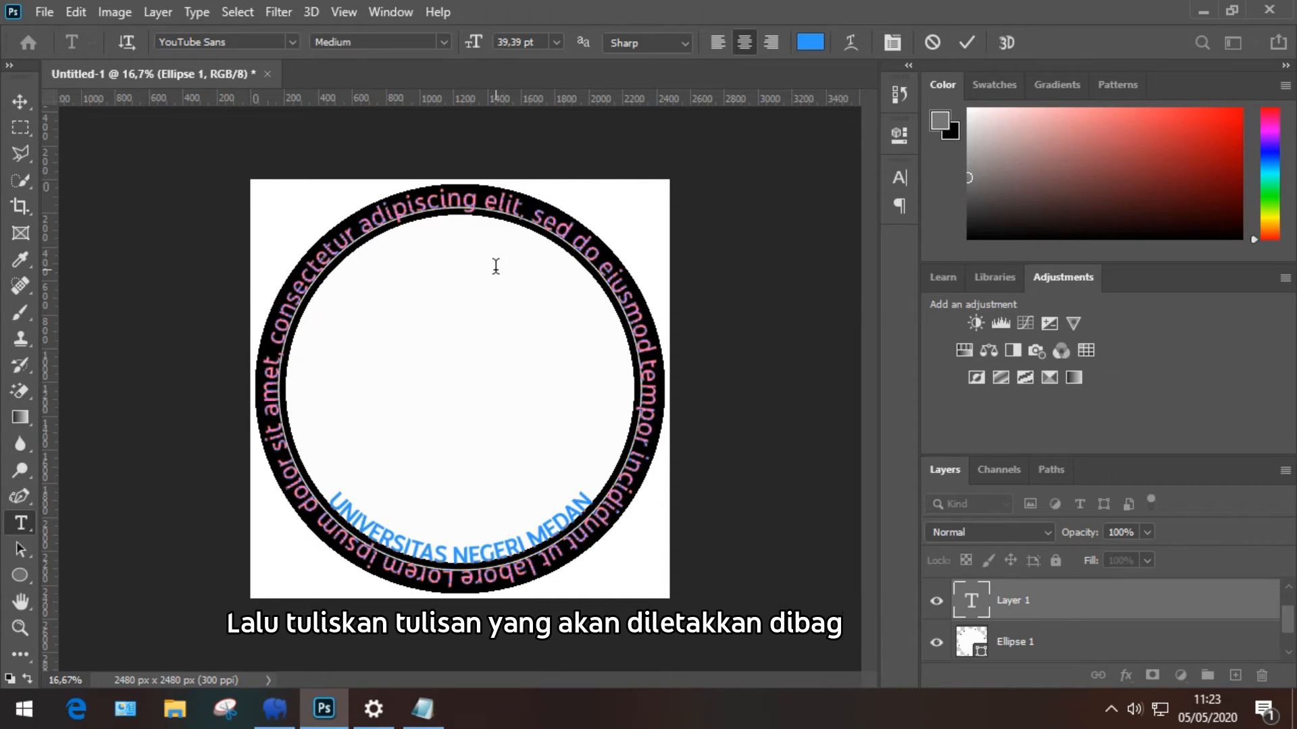
pyautogui.write('Faku')
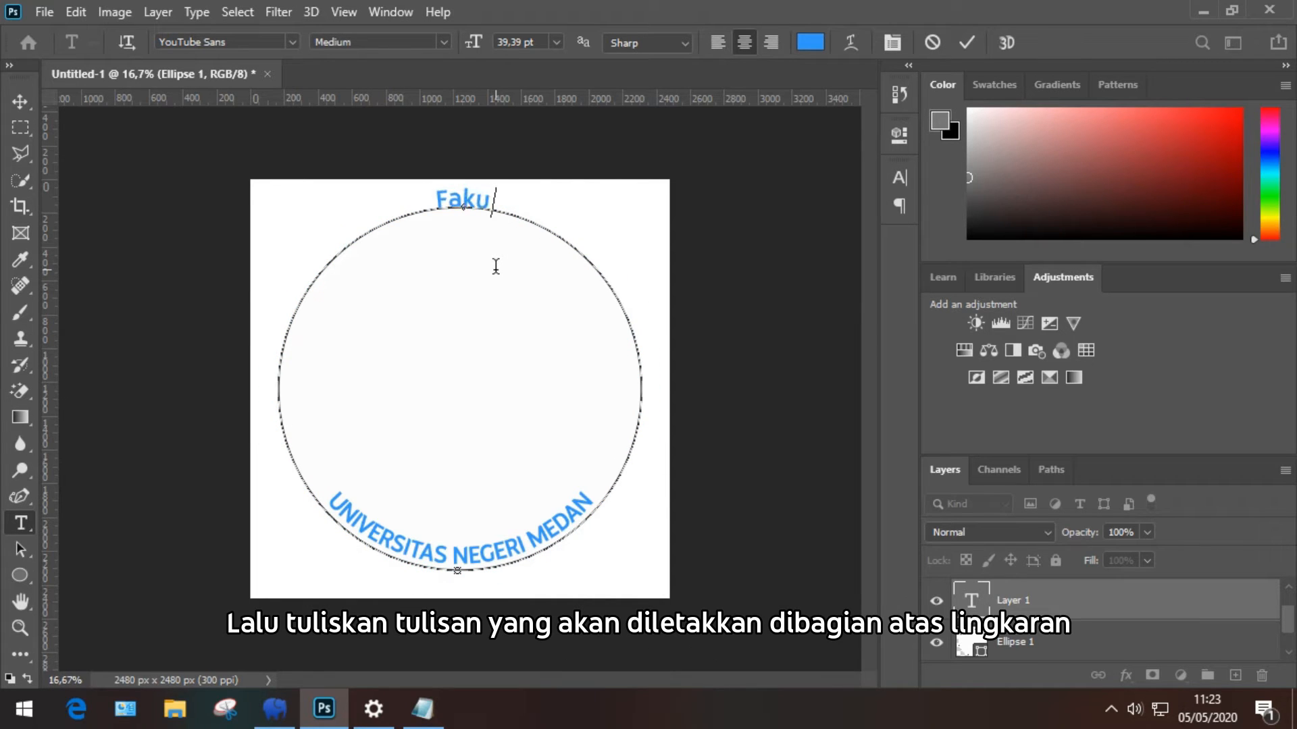
pyautogui.write('ltas M')
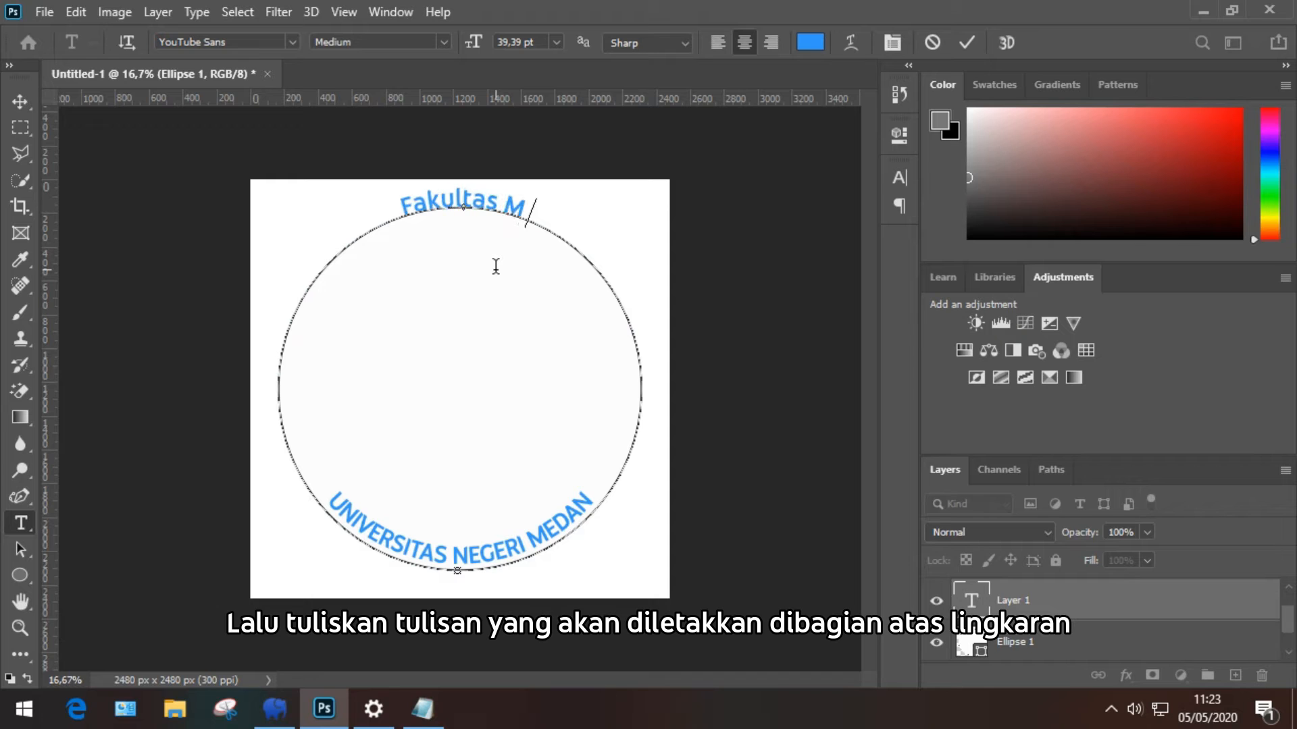
pyautogui.write('atem')
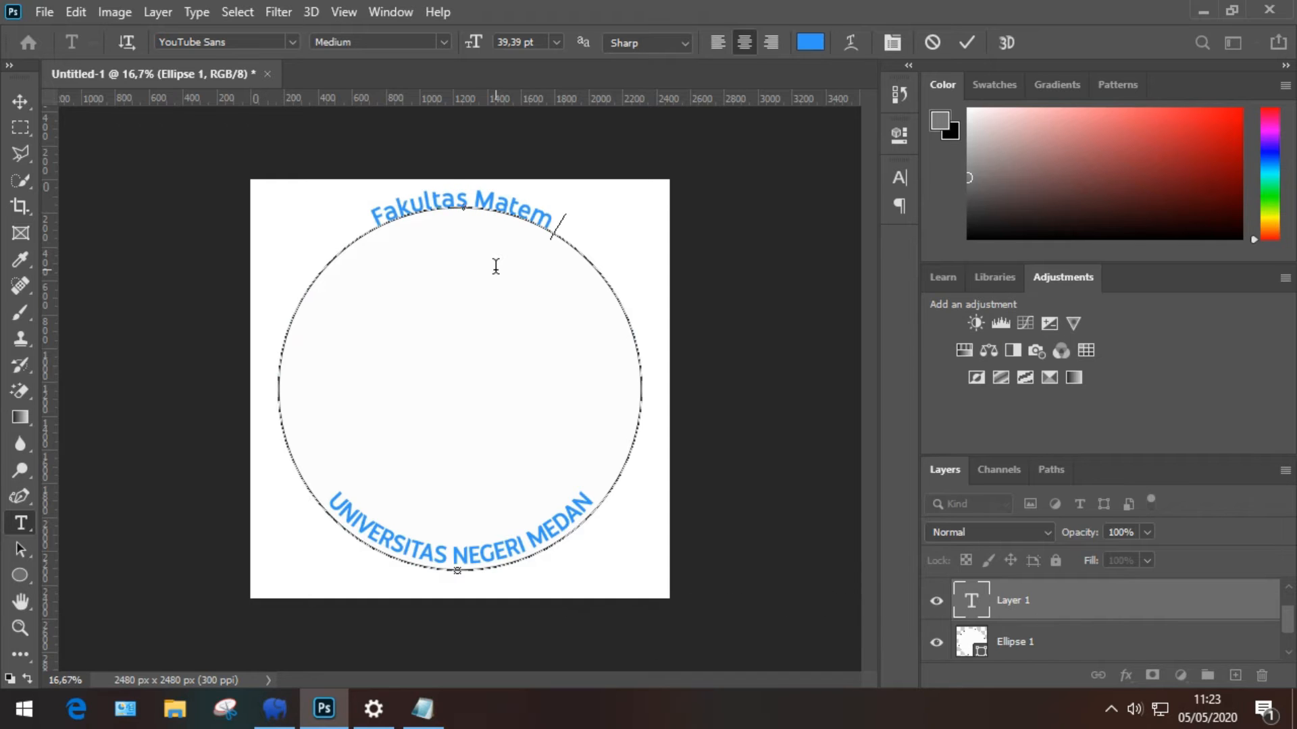
pyautogui.write('atika dan Ilmu Pen')
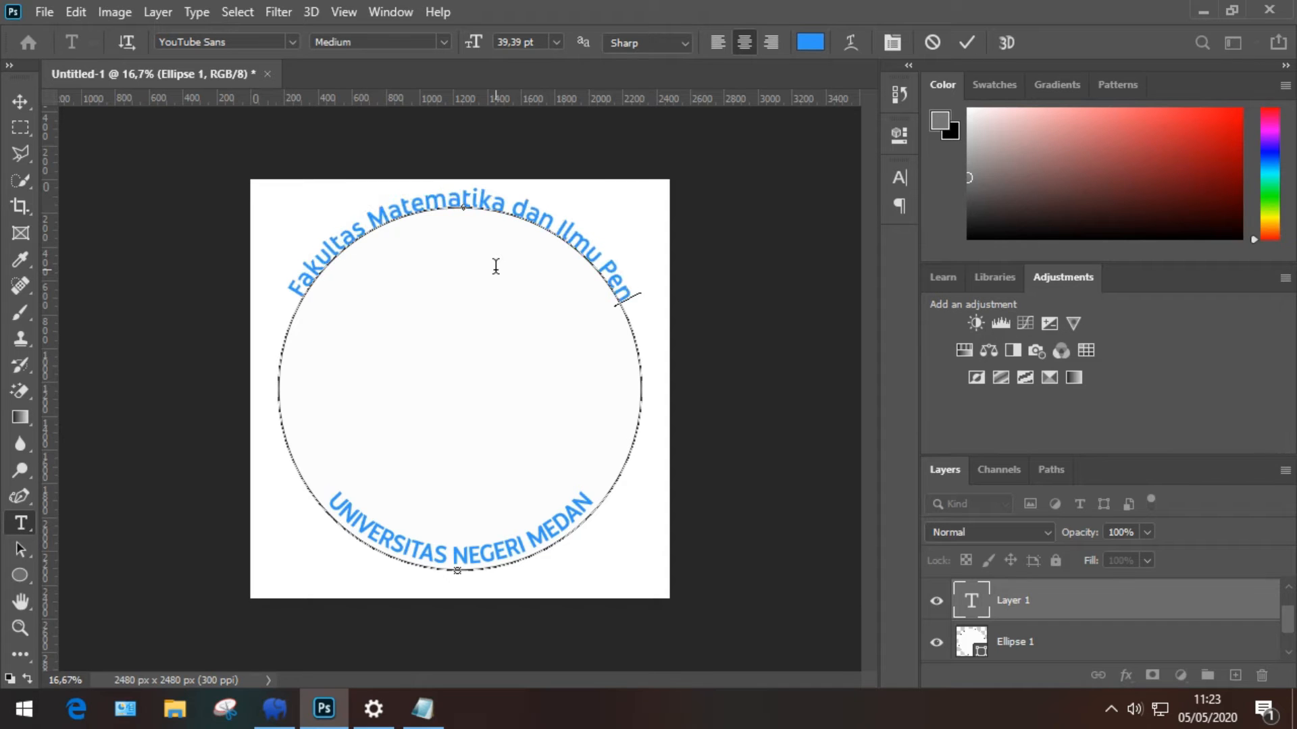
pyautogui.write('getahu')
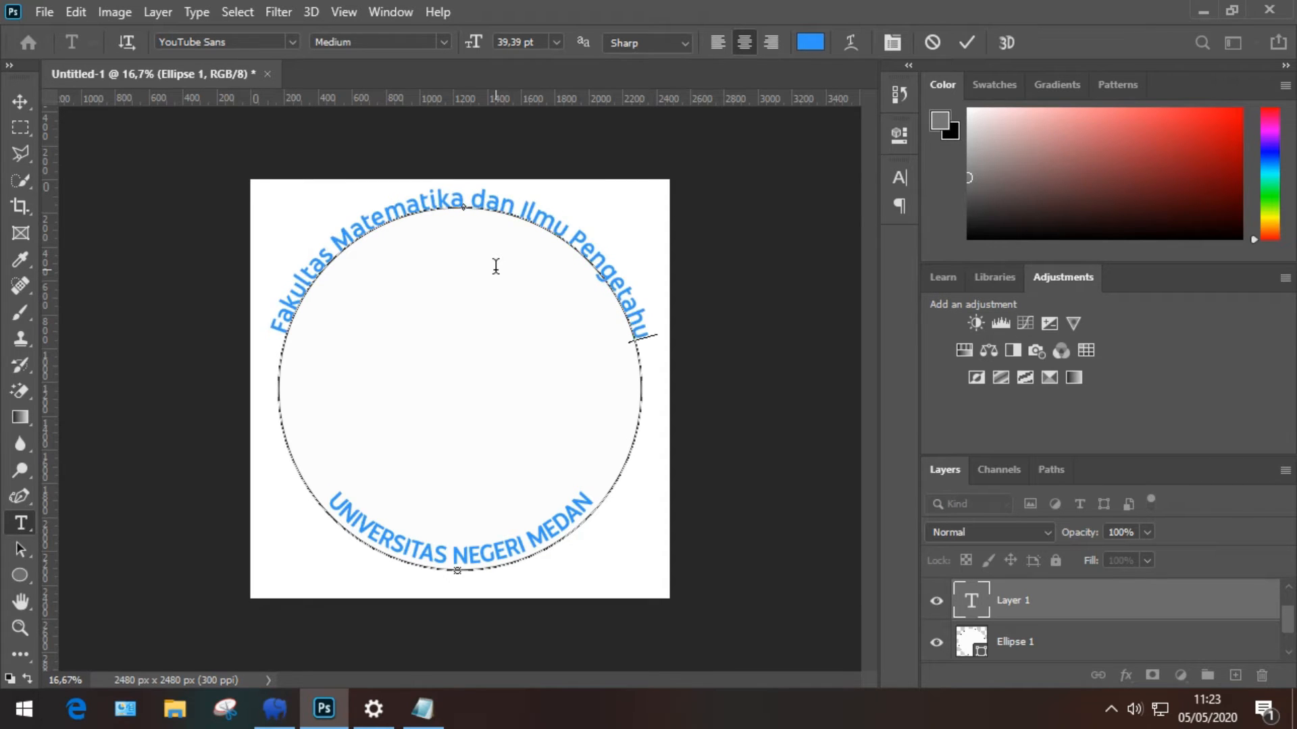
pyautogui.write('an Alam')
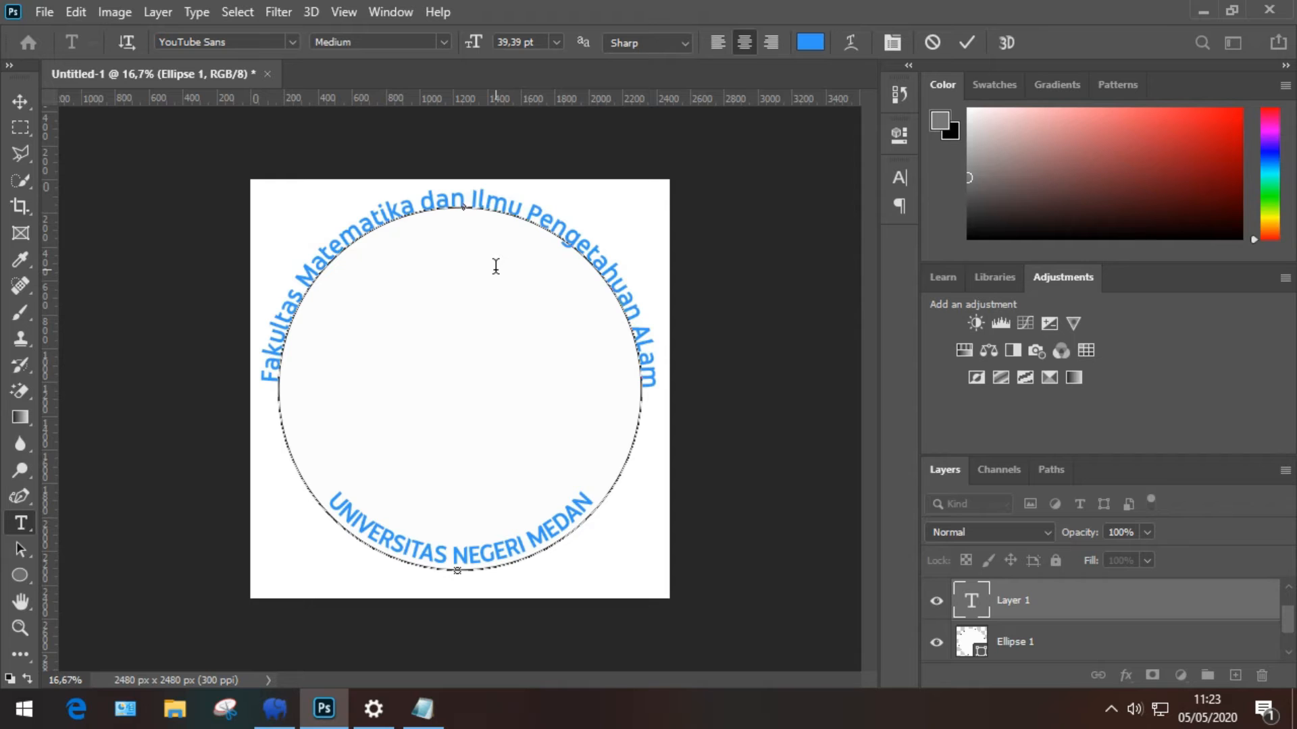
pyautogui.press('BackSpace')
pyautogui.press('BackSpace')
pyautogui.press('BackSpace')
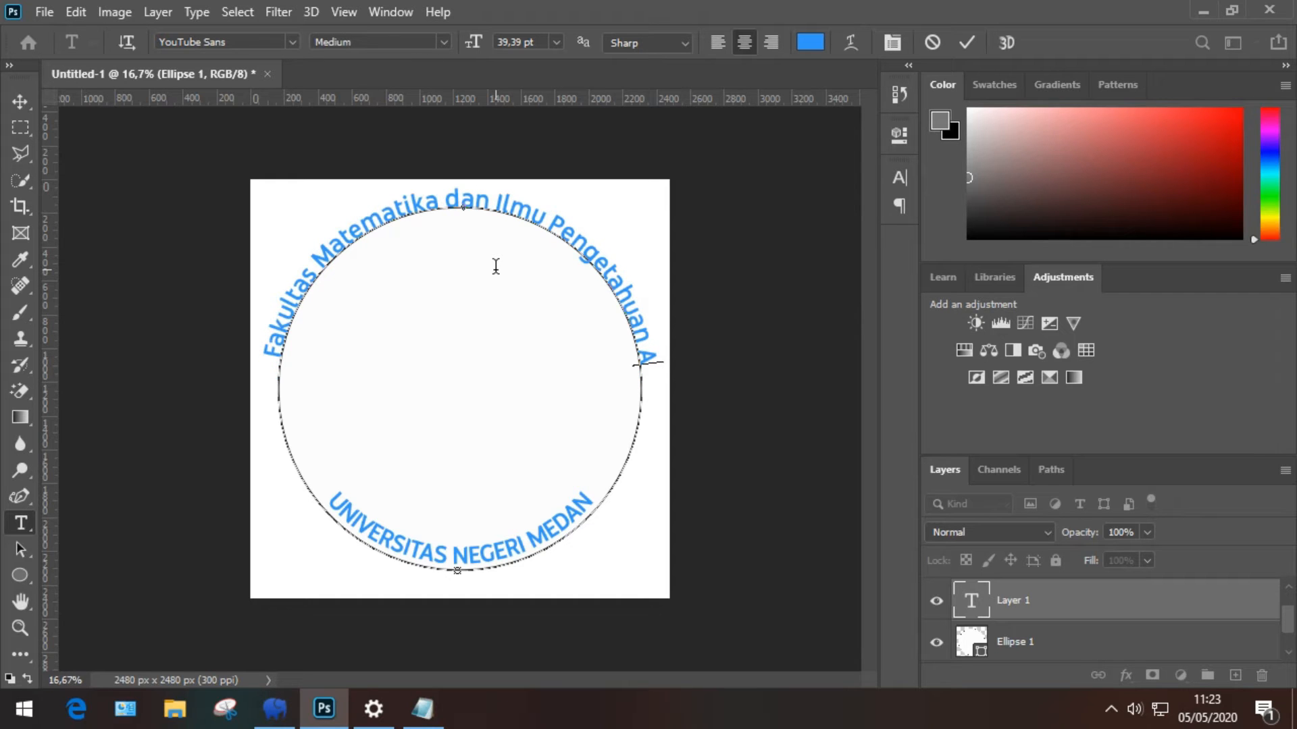
pyautogui.write('lam')
# Step: Reduce the faculty arc text to 36,39 pt and commit it
pyautogui.hotkey('ctrl', 'a')
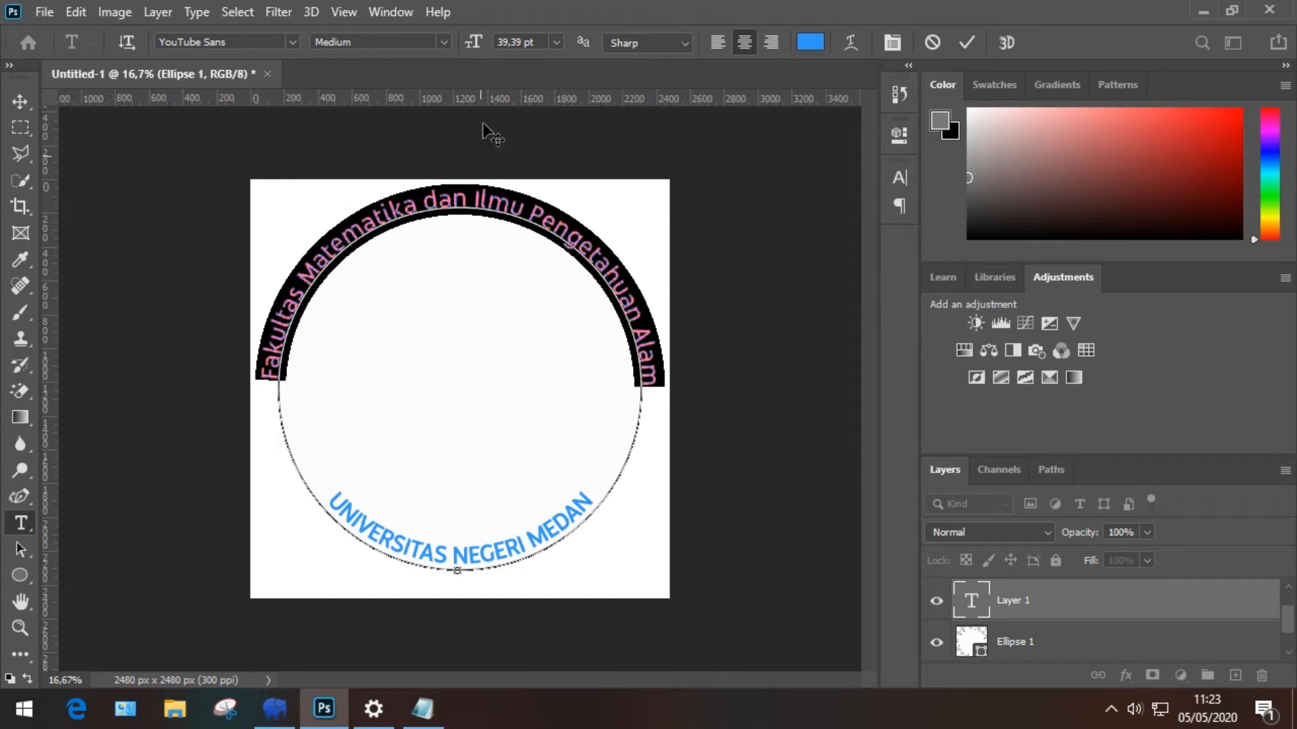
pyautogui.click(535, 42)
pyautogui.press('Down')
pyautogui.press('Down')
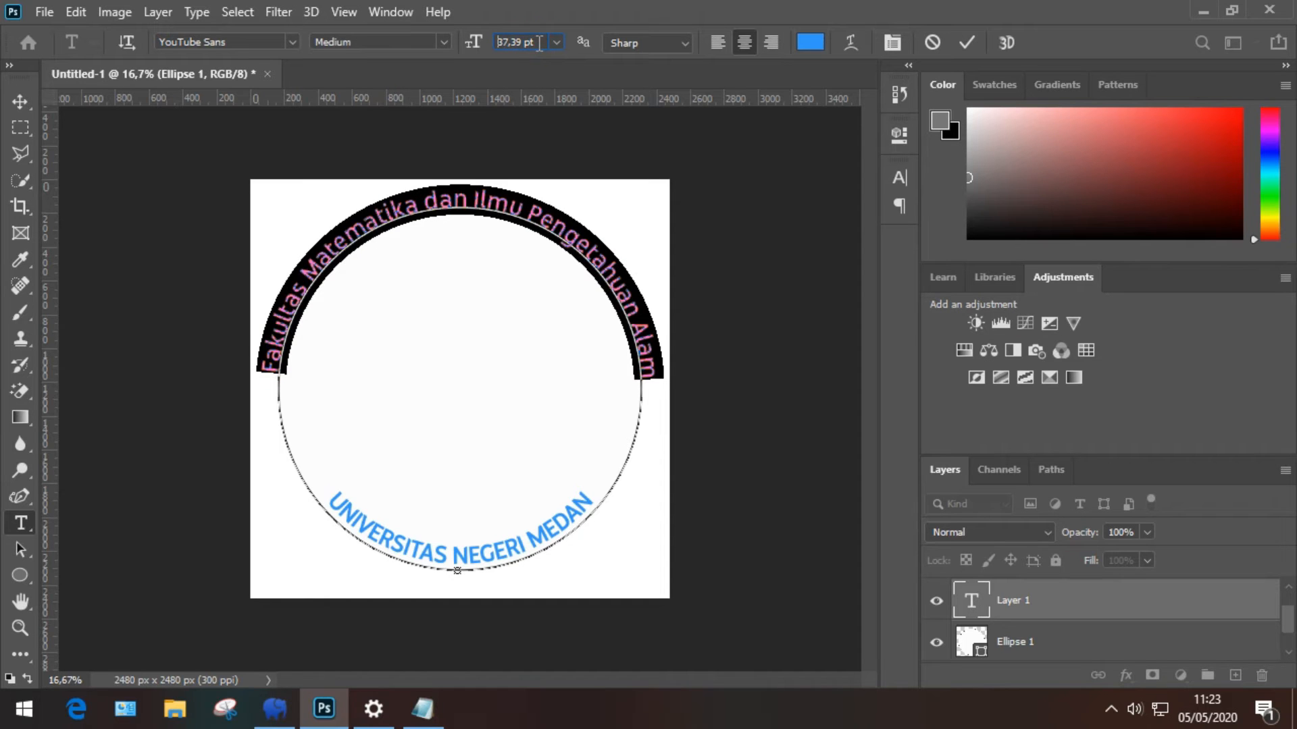
pyautogui.press('Down')
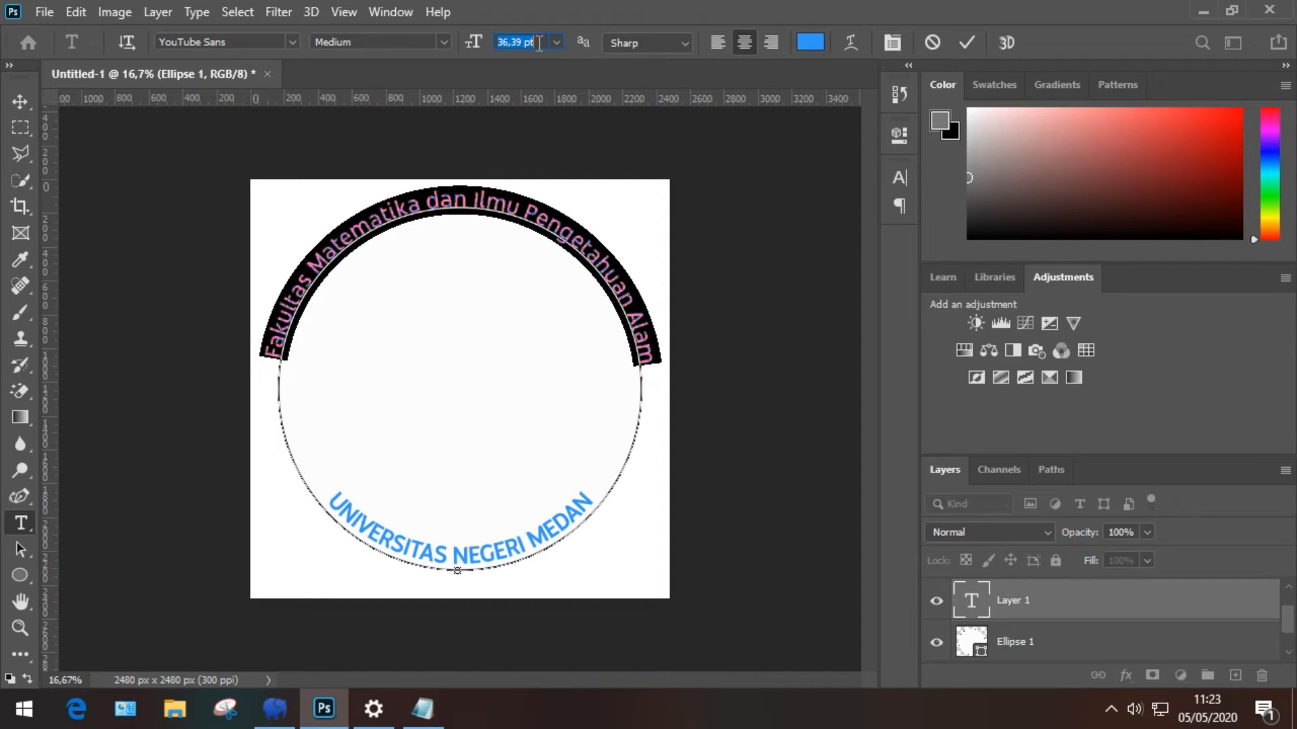
pyautogui.click(968, 42)
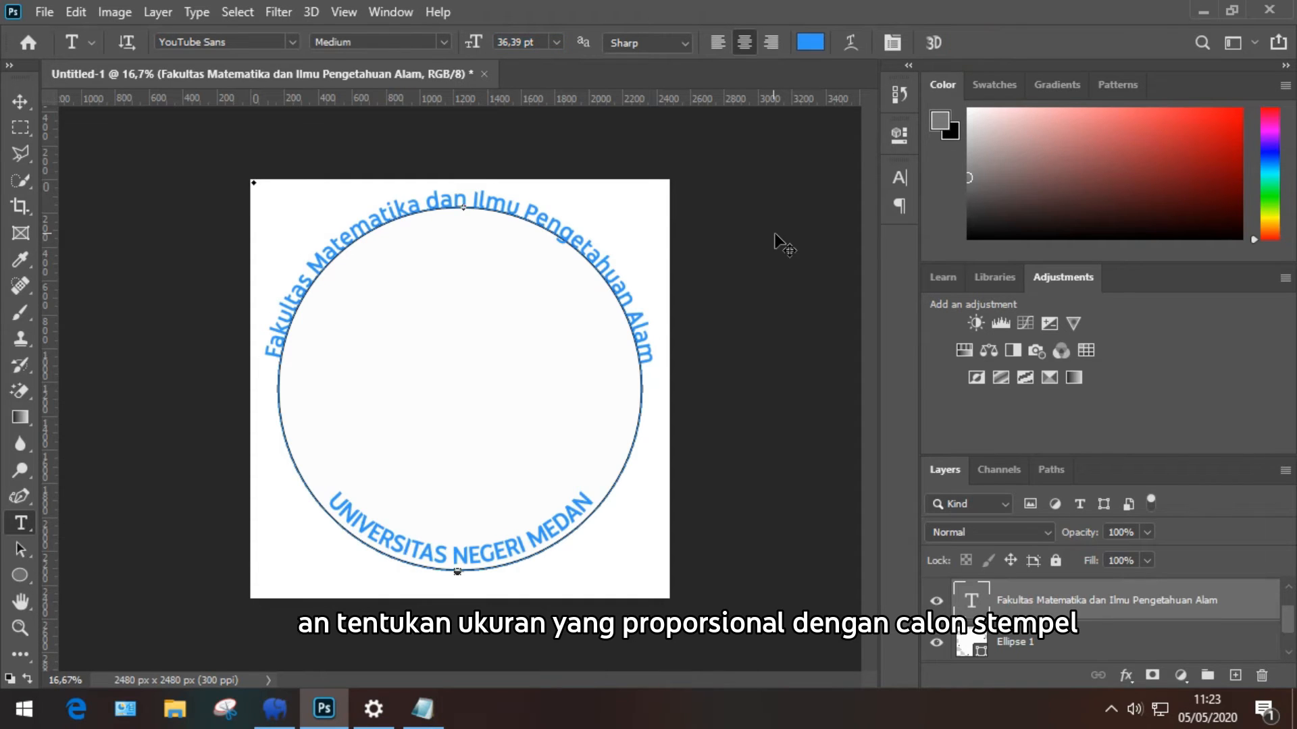
# Step: Free-transform the faculty arc text layer down to 87% width and height
pyautogui.hotkey('ctrl', 't')
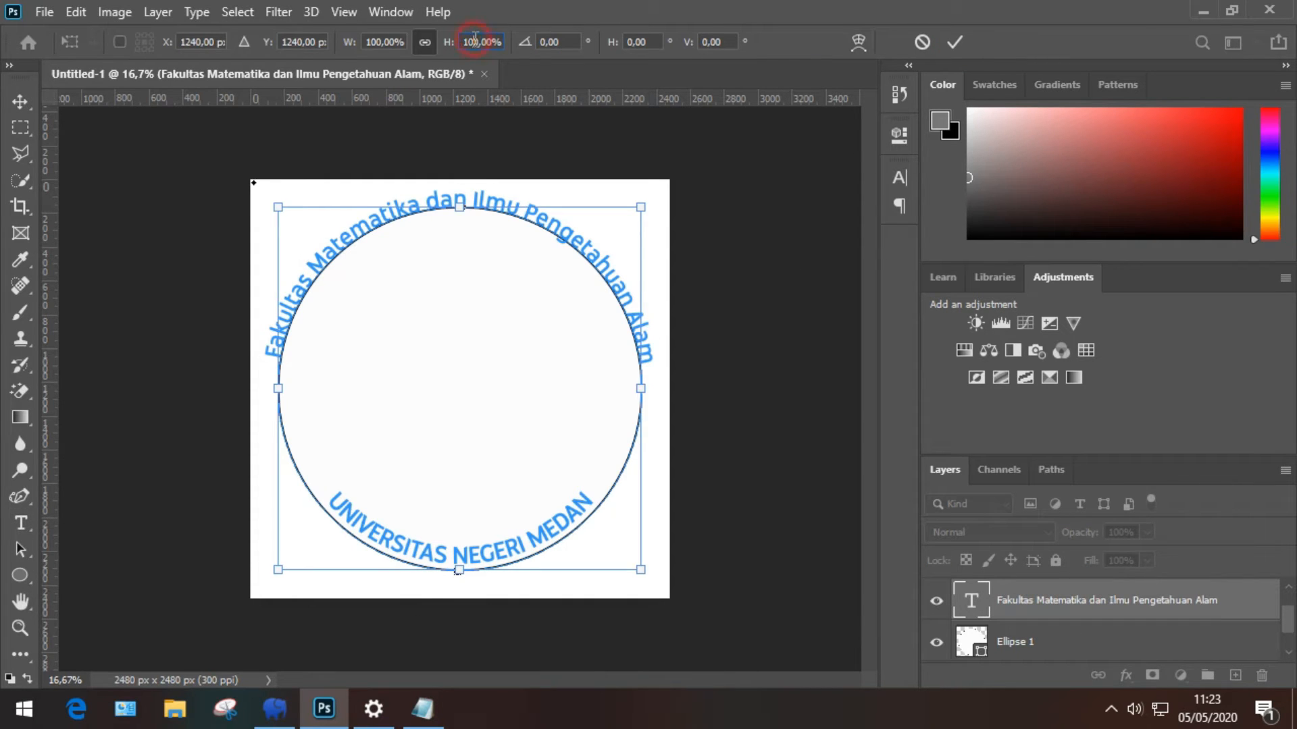
pyautogui.scroll(-6, 475, 41)
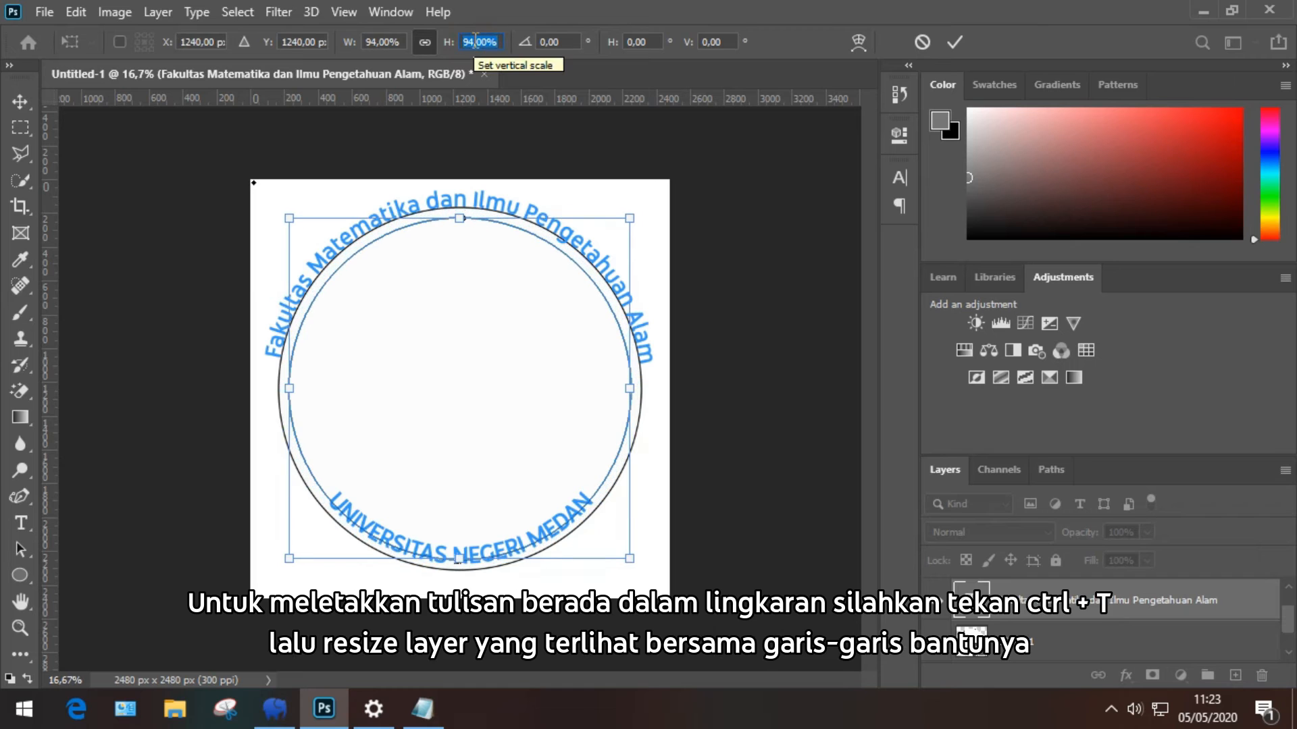
pyautogui.scroll(-4, 475, 42)
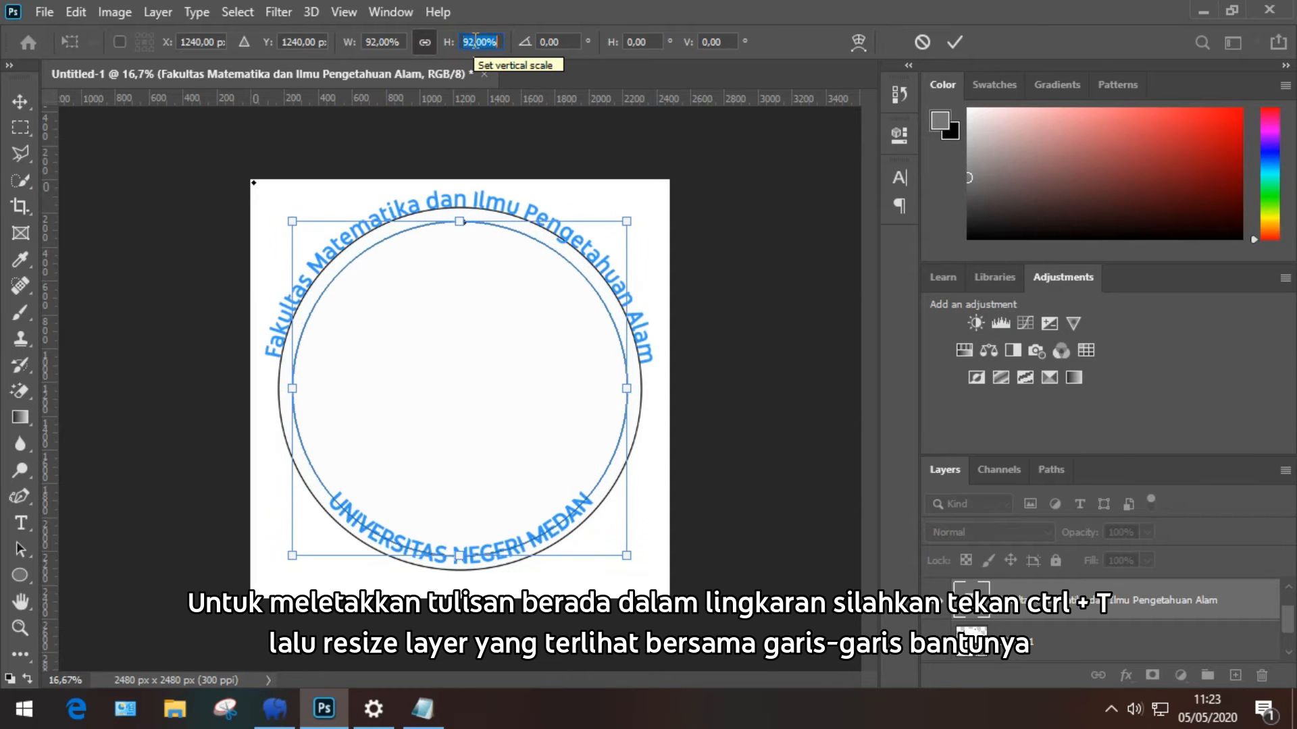
pyautogui.scroll(-4, 475, 41)
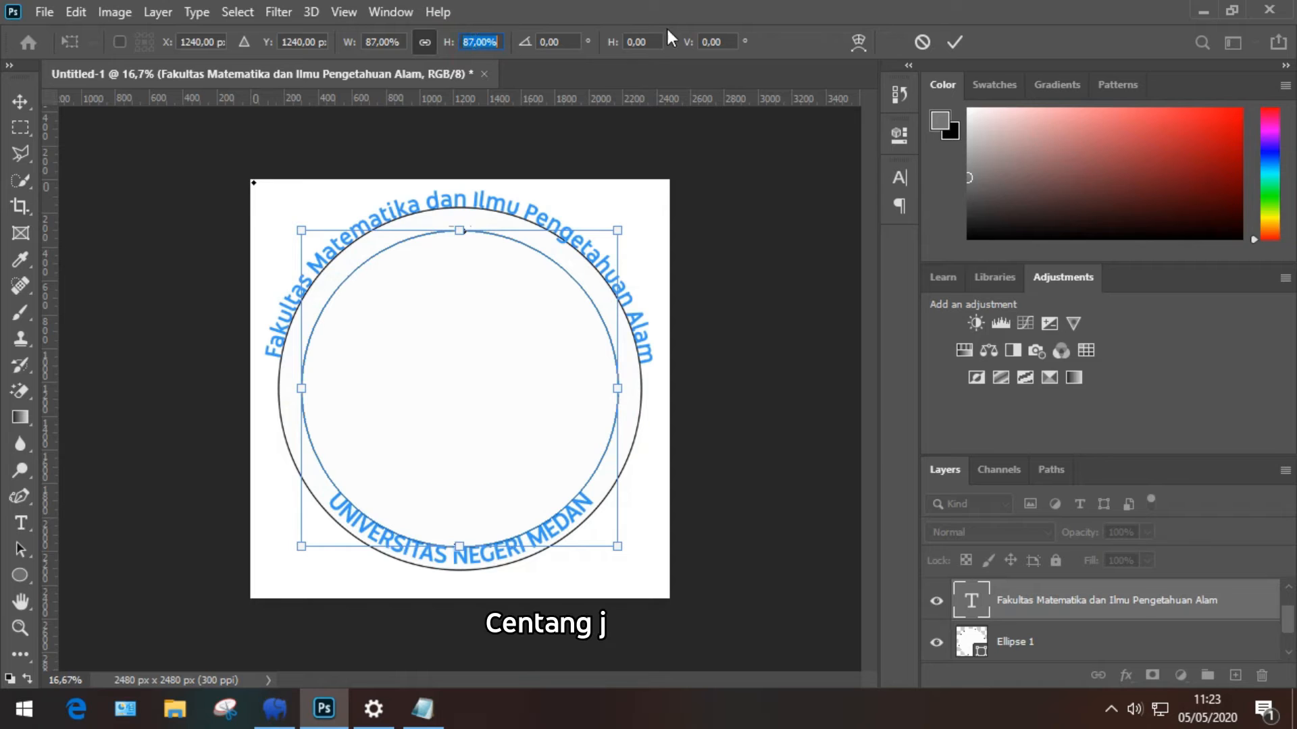
pyautogui.click(955, 43)
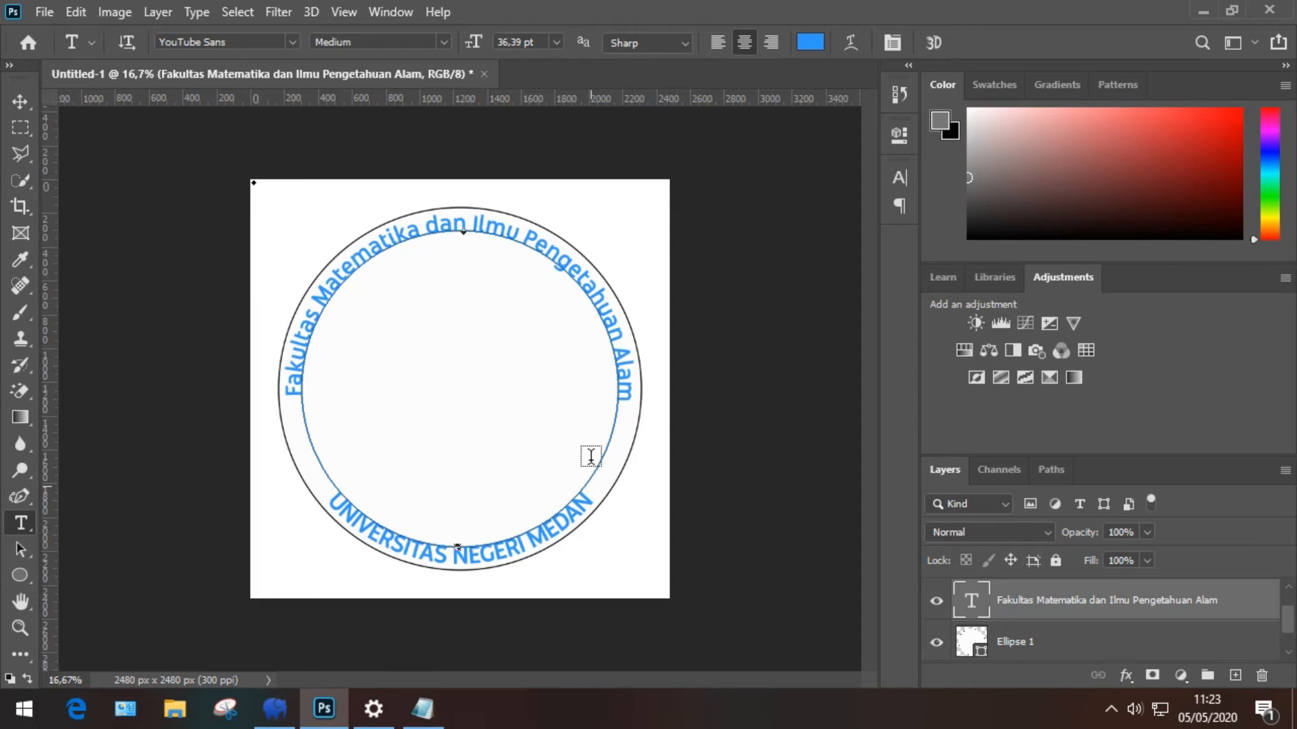
# Step: Change the faculty arc text to Arial Regular at 32,39 pt
pyautogui.click(482, 228)
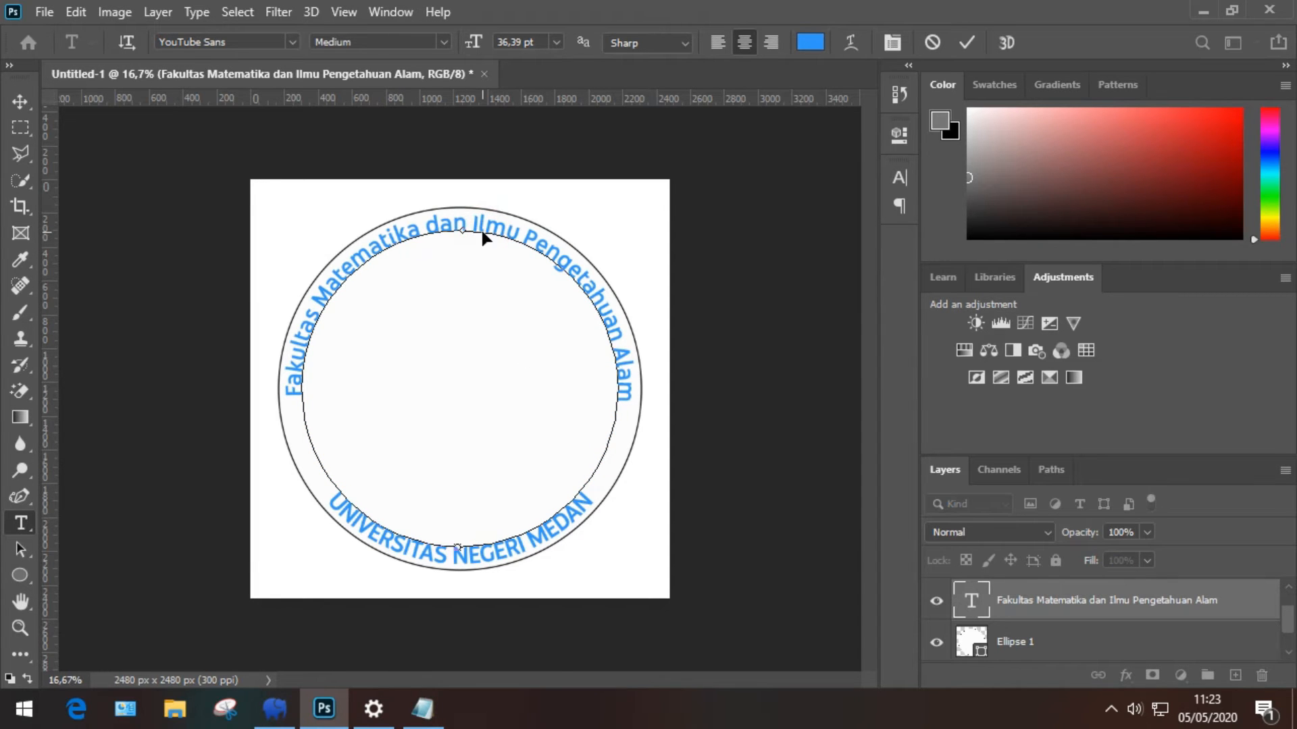
pyautogui.hotkey('ctrl', 'a')
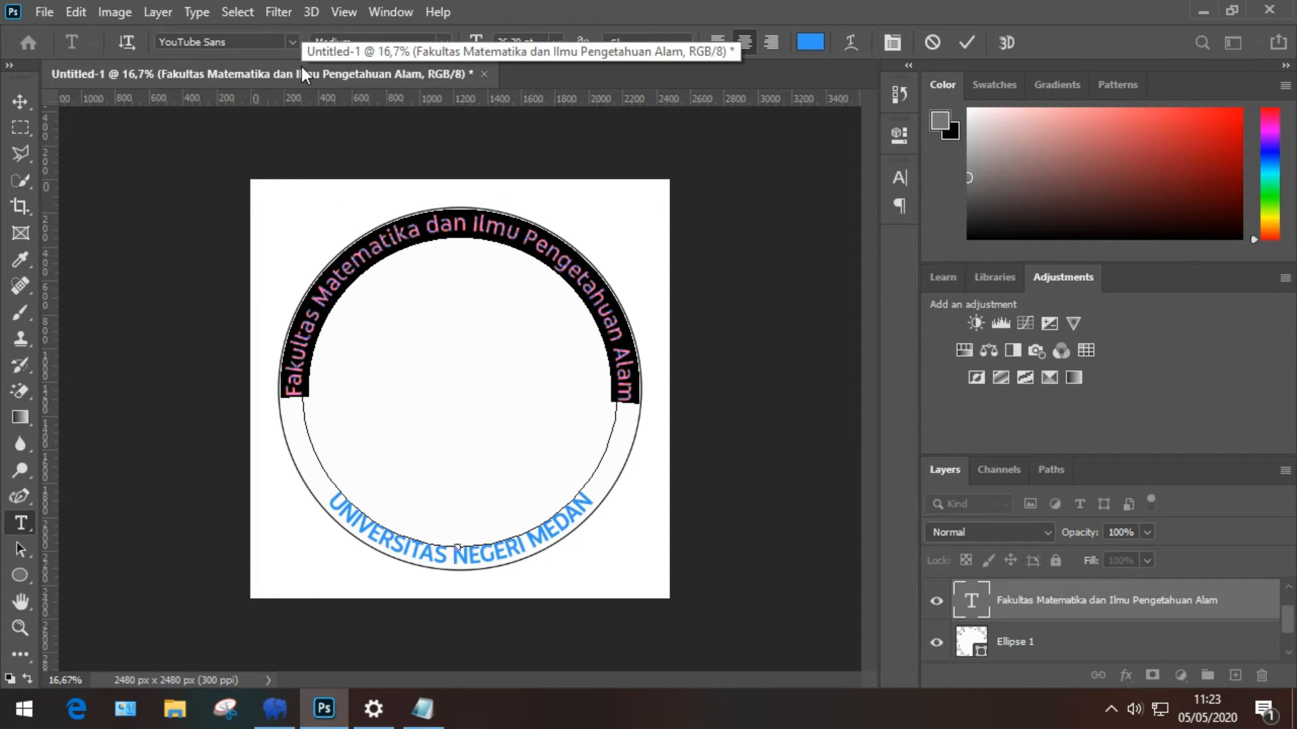
pyautogui.click(221, 42)
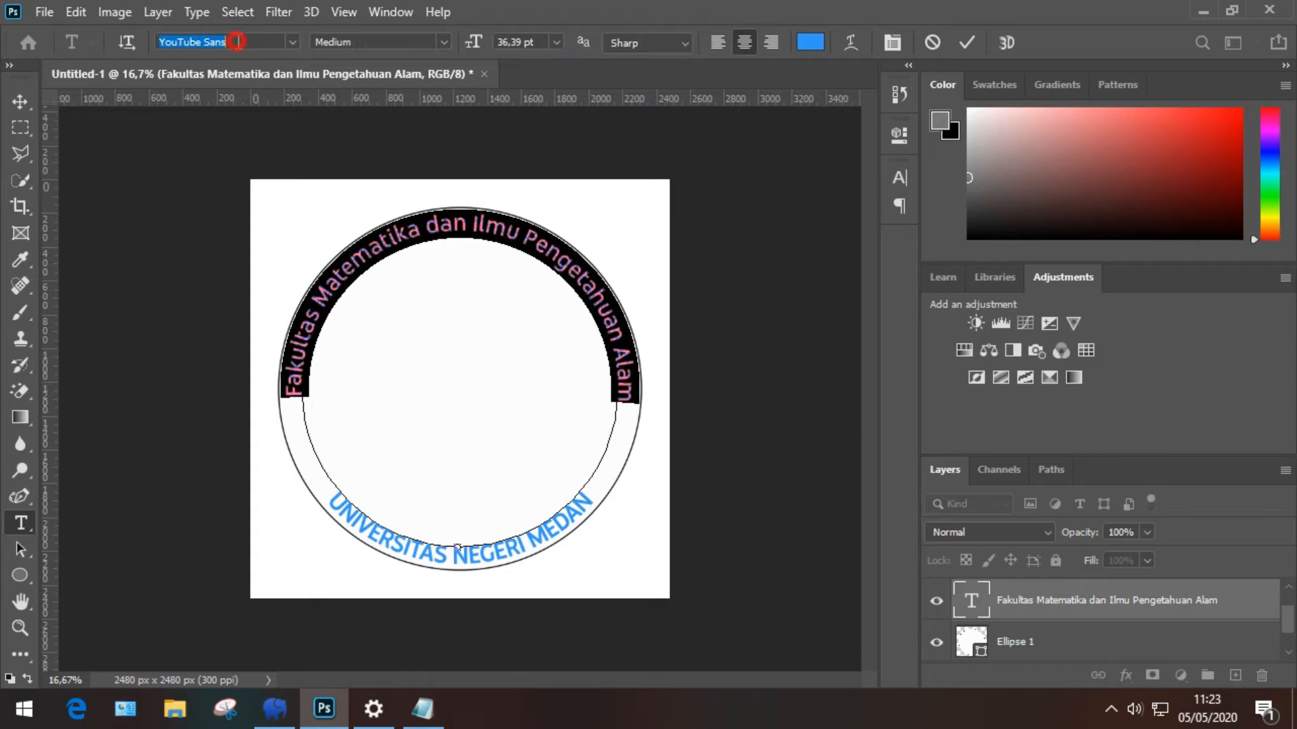
pyautogui.write('arial')
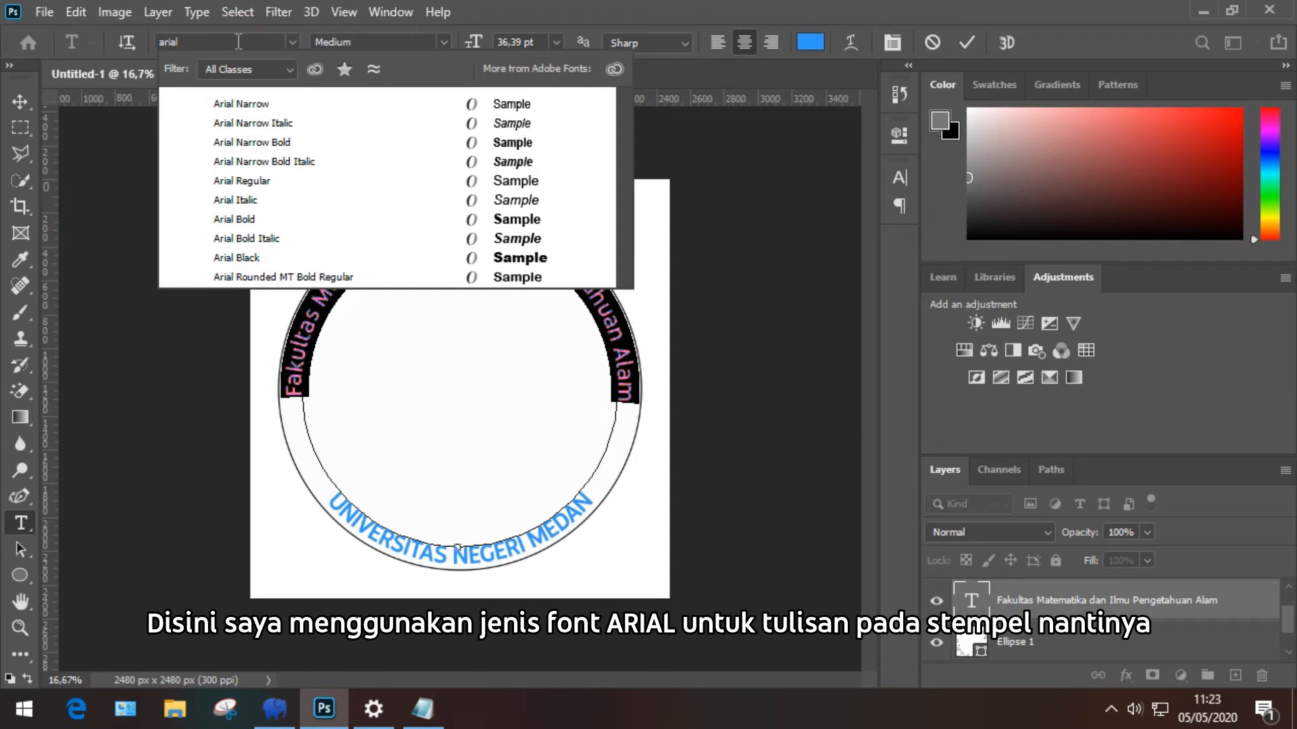
pyautogui.click(286, 180)
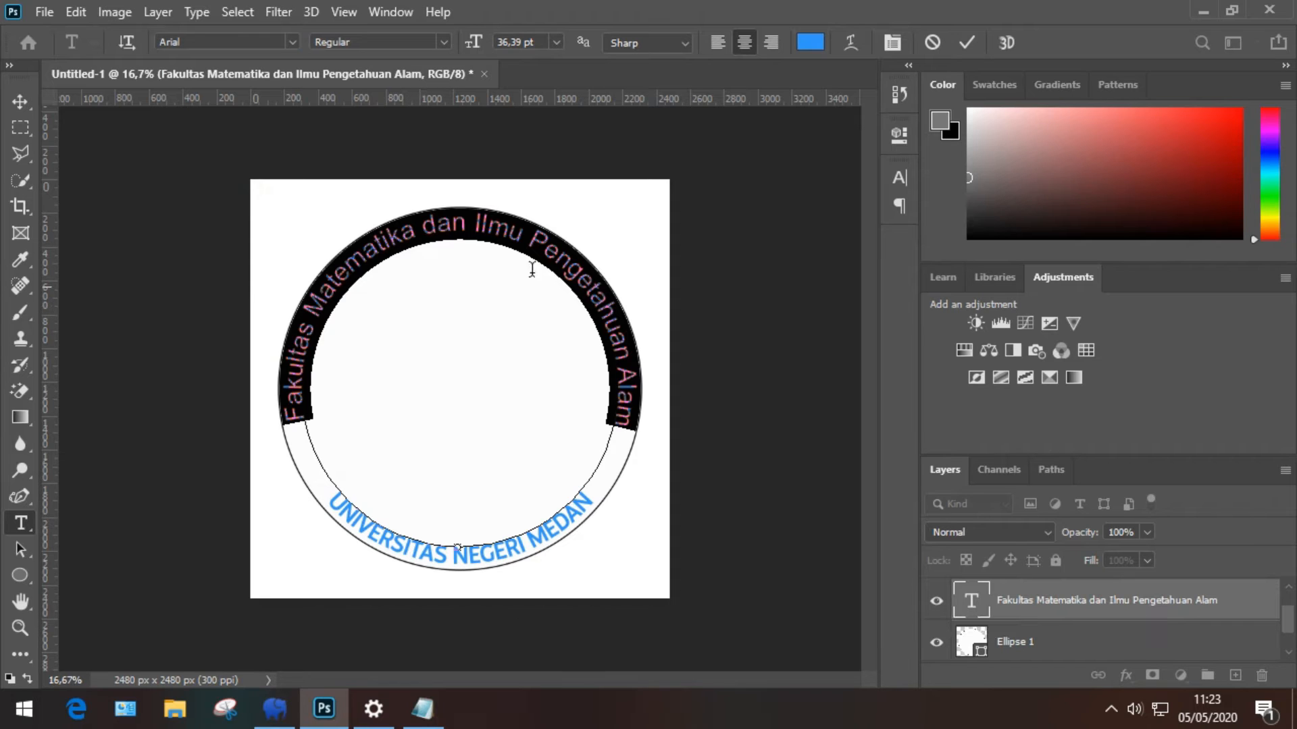
pyautogui.press('Down')
pyautogui.press('Down')
pyautogui.press('Down')
pyautogui.press('Down')
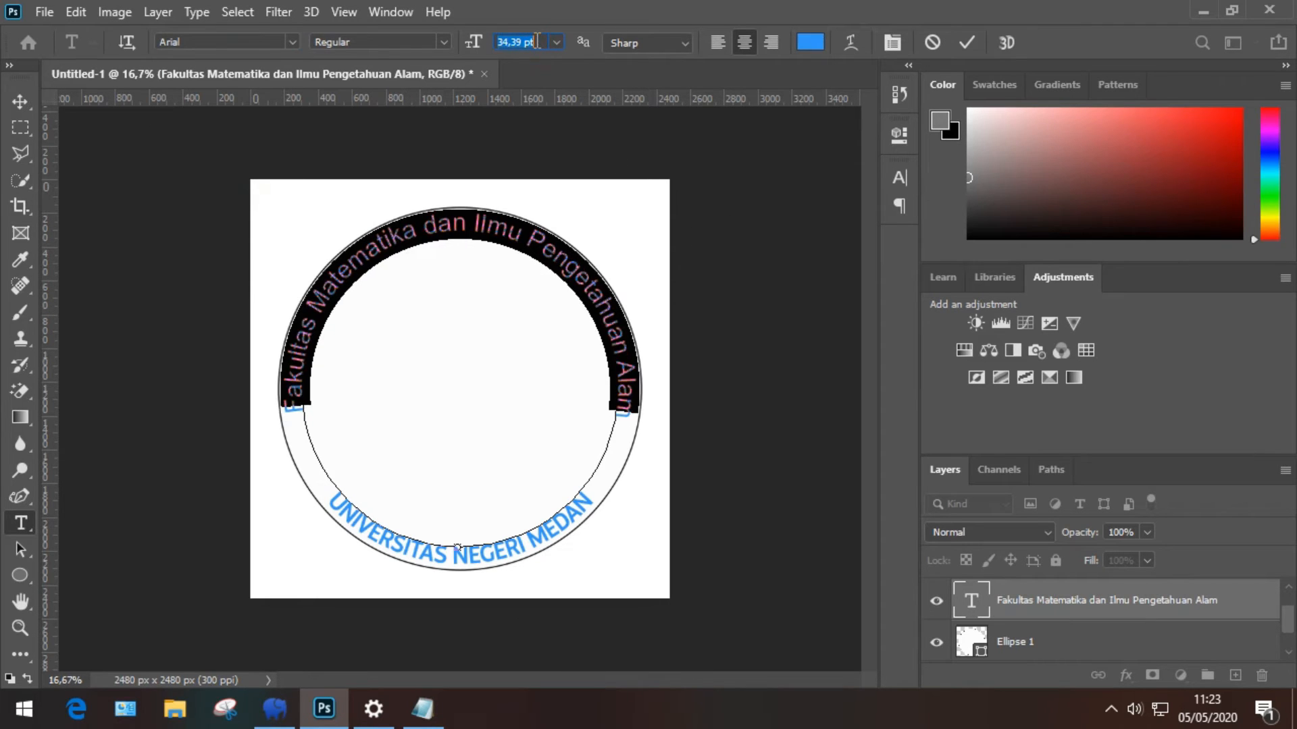
pyautogui.click(967, 42)
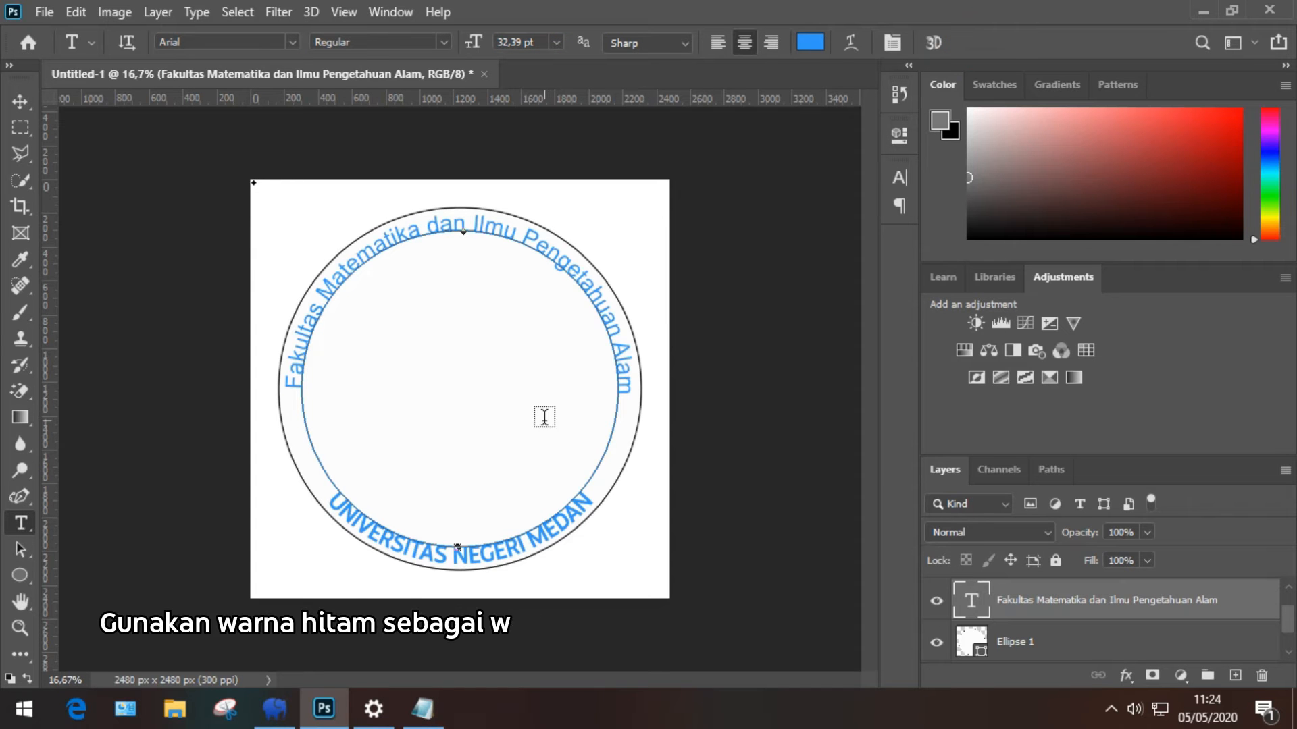
# Step: Make the faculty arc text black and reduce it to 31,39 pt
pyautogui.click(516, 240)
pyautogui.hotkey('ctrl', 'a')
pyautogui.click(810, 42)
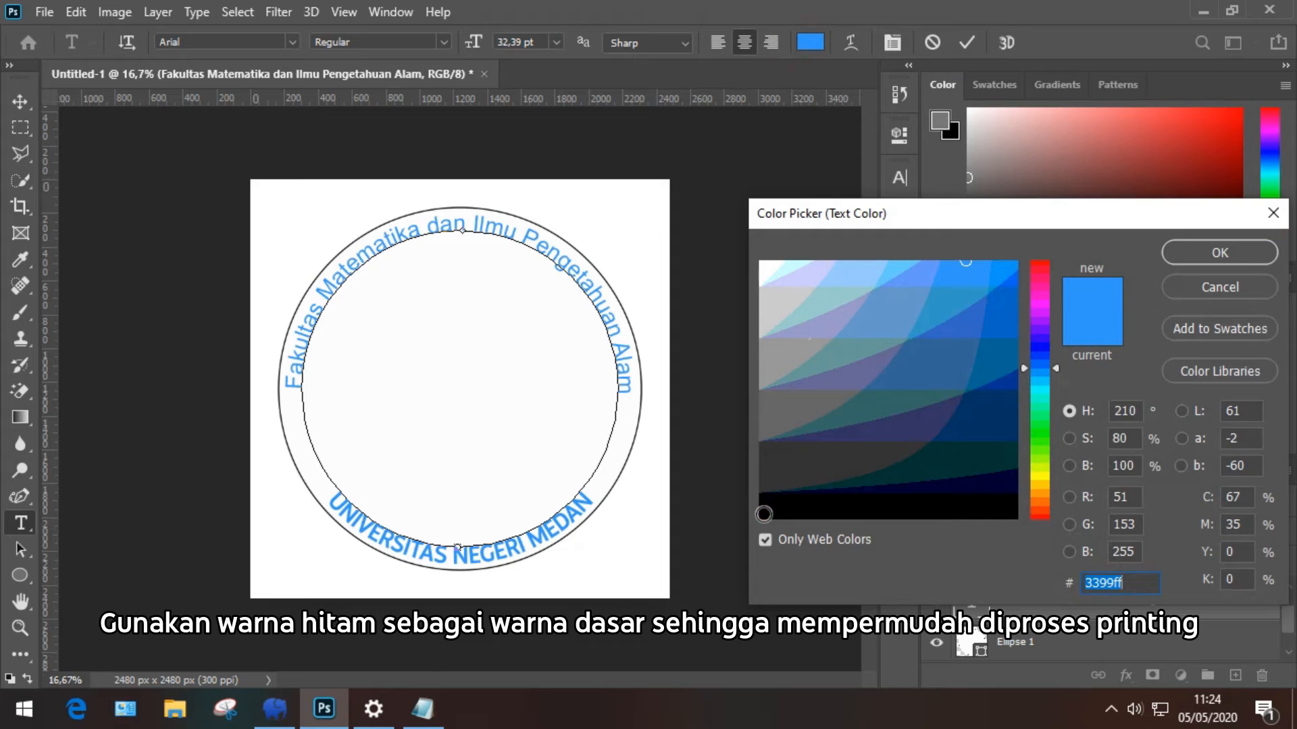
pyautogui.click(764, 515)
pyautogui.click(1221, 254)
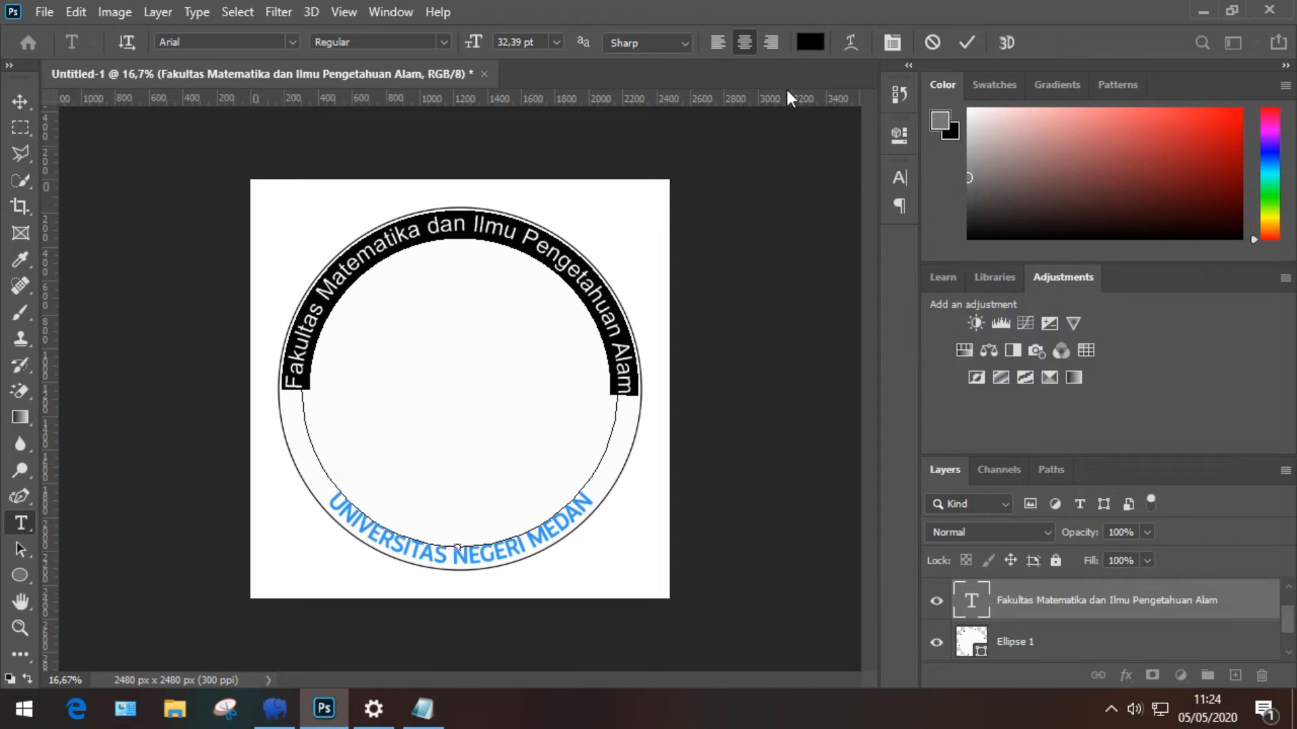
pyautogui.click(529, 45)
pyautogui.press('Down')
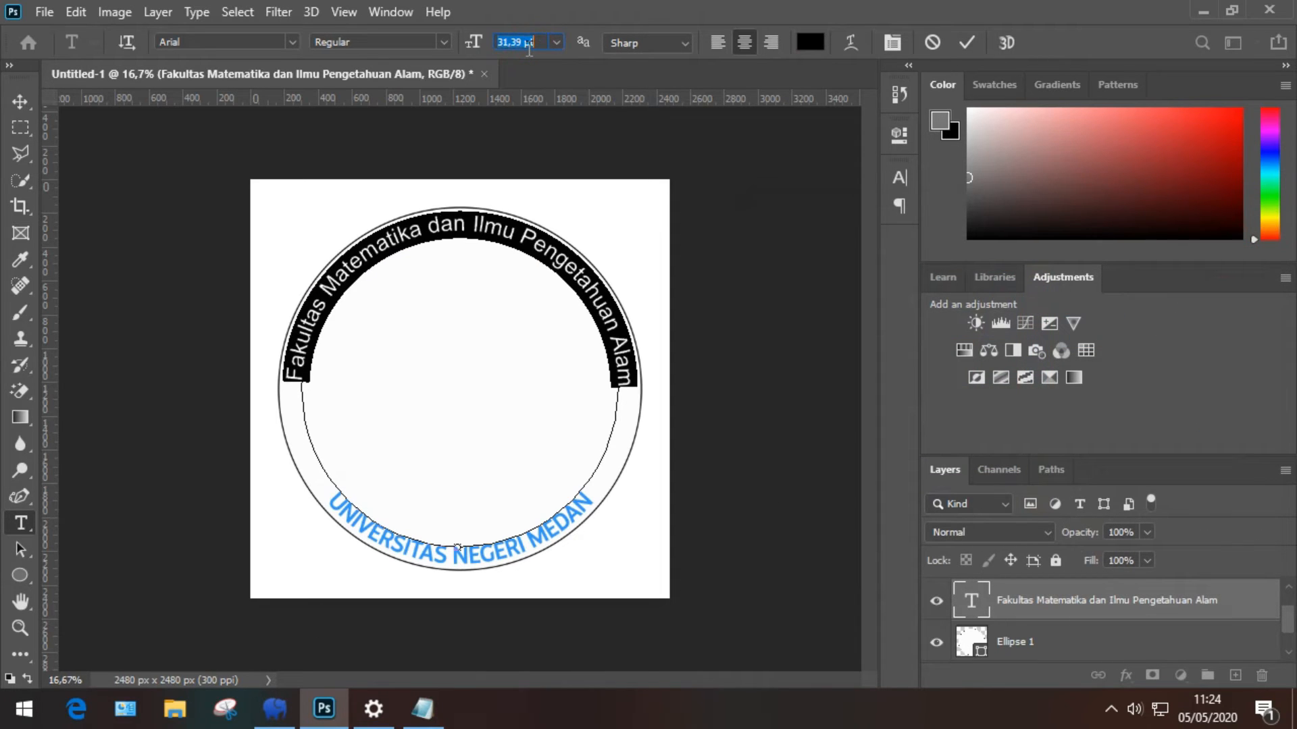
pyautogui.click(967, 42)
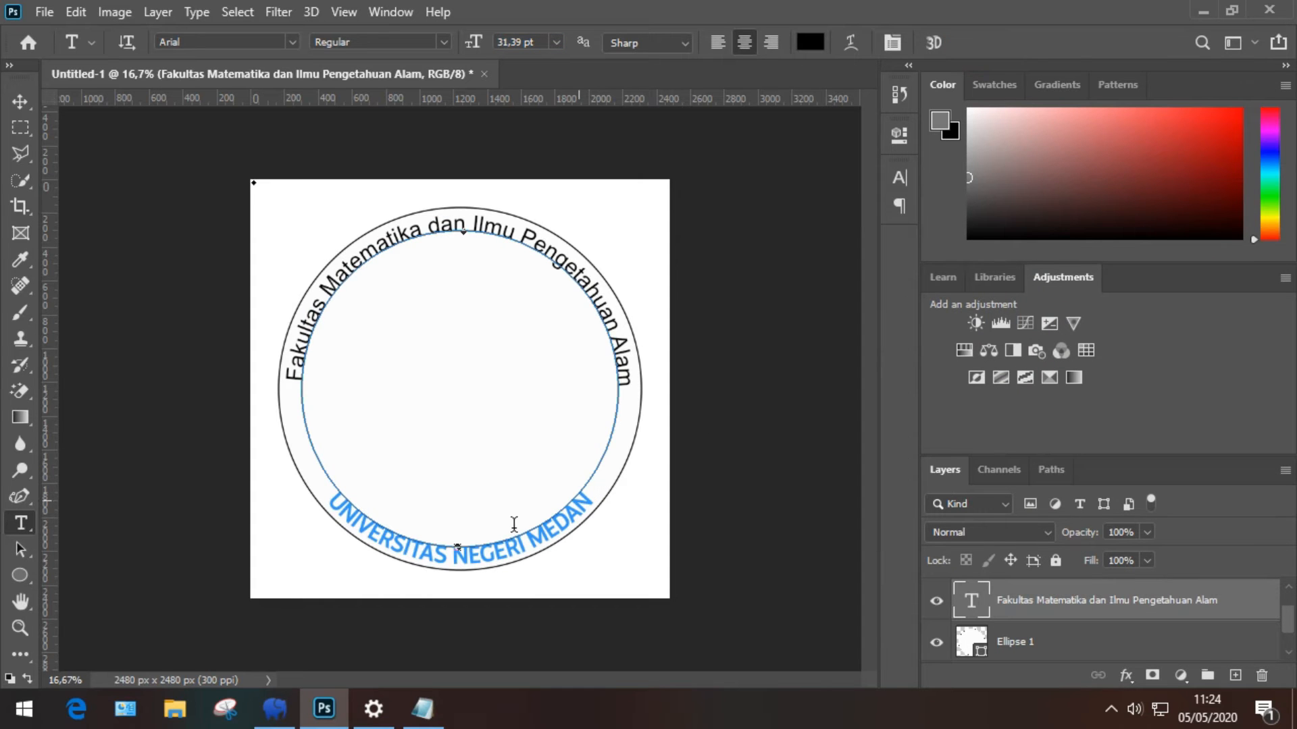
# Step: Enlarge the UNIVERSITAS NEGERI MEDAN arc text by one point
pyautogui.click(477, 554)
pyautogui.hotkey('ctrl', 'a')
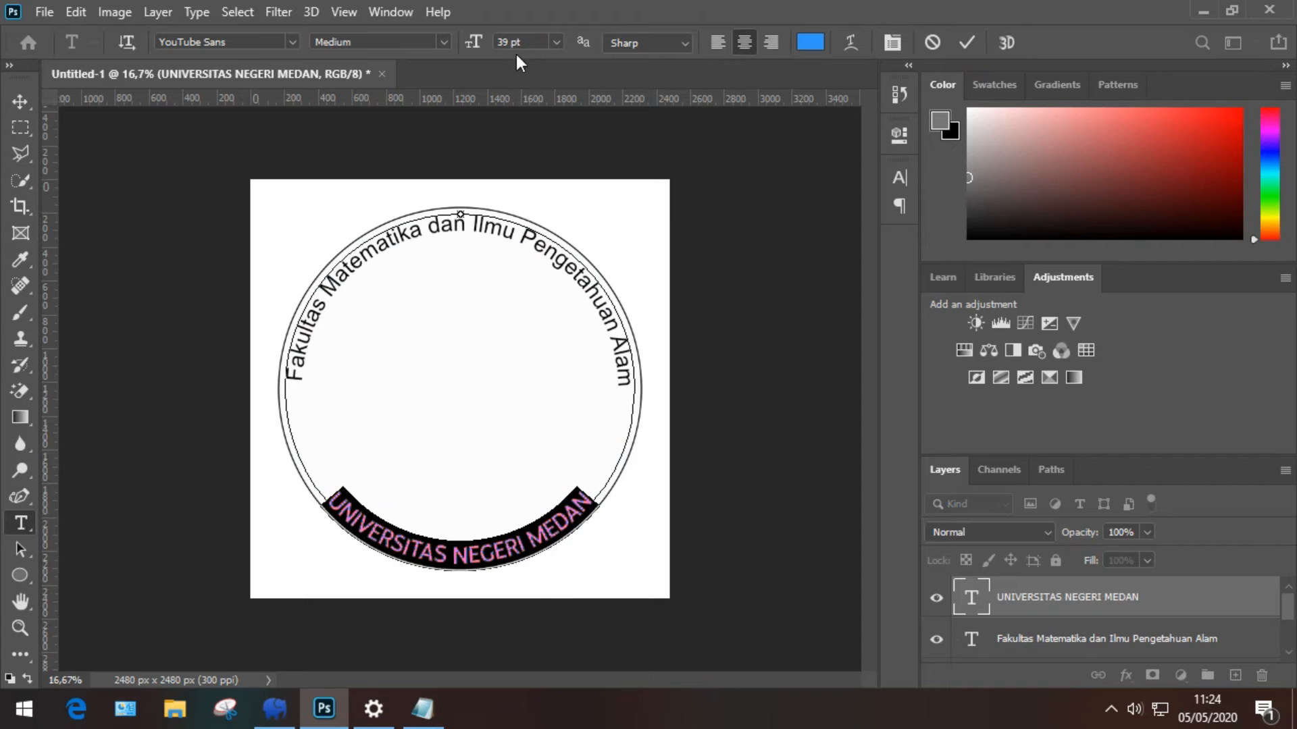
pyautogui.press('Up')
pyautogui.press('Up')
pyautogui.press('Up')
pyautogui.press('Up')
pyautogui.press('Up')
pyautogui.press('Up')
pyautogui.press('Up')
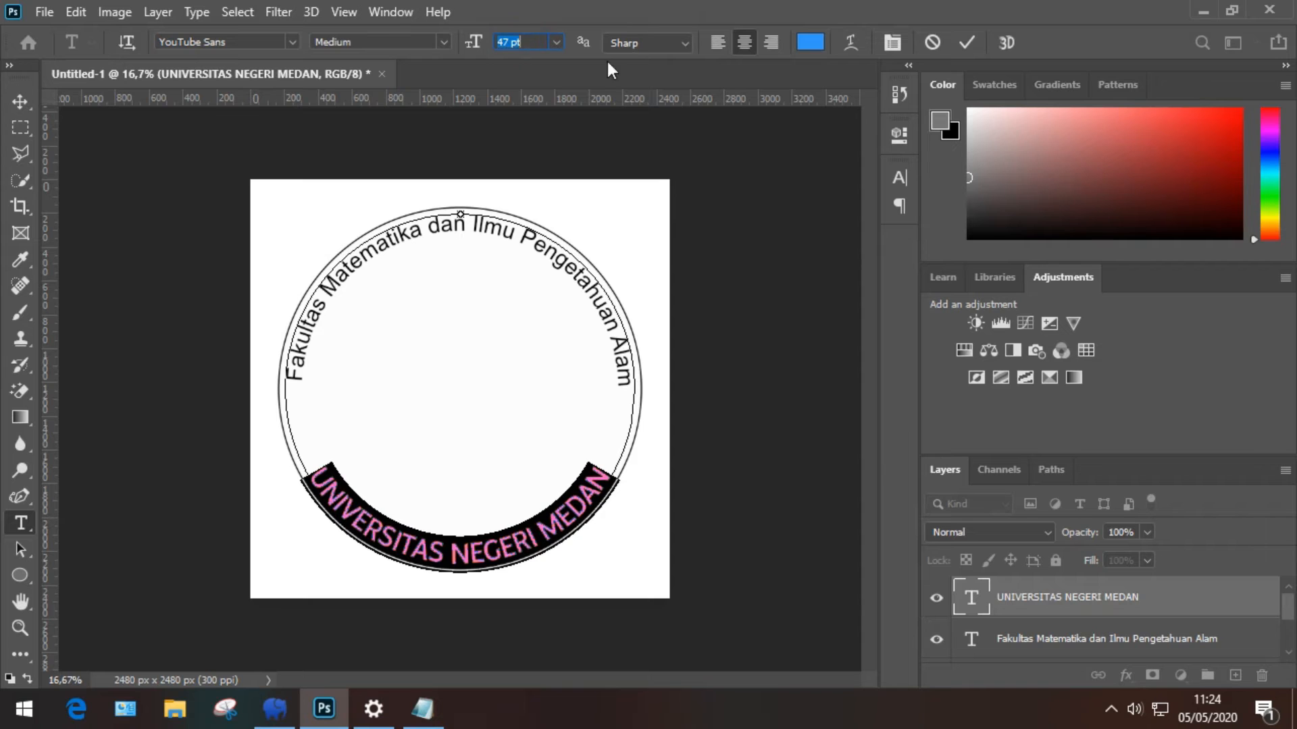
pyautogui.click(967, 42)
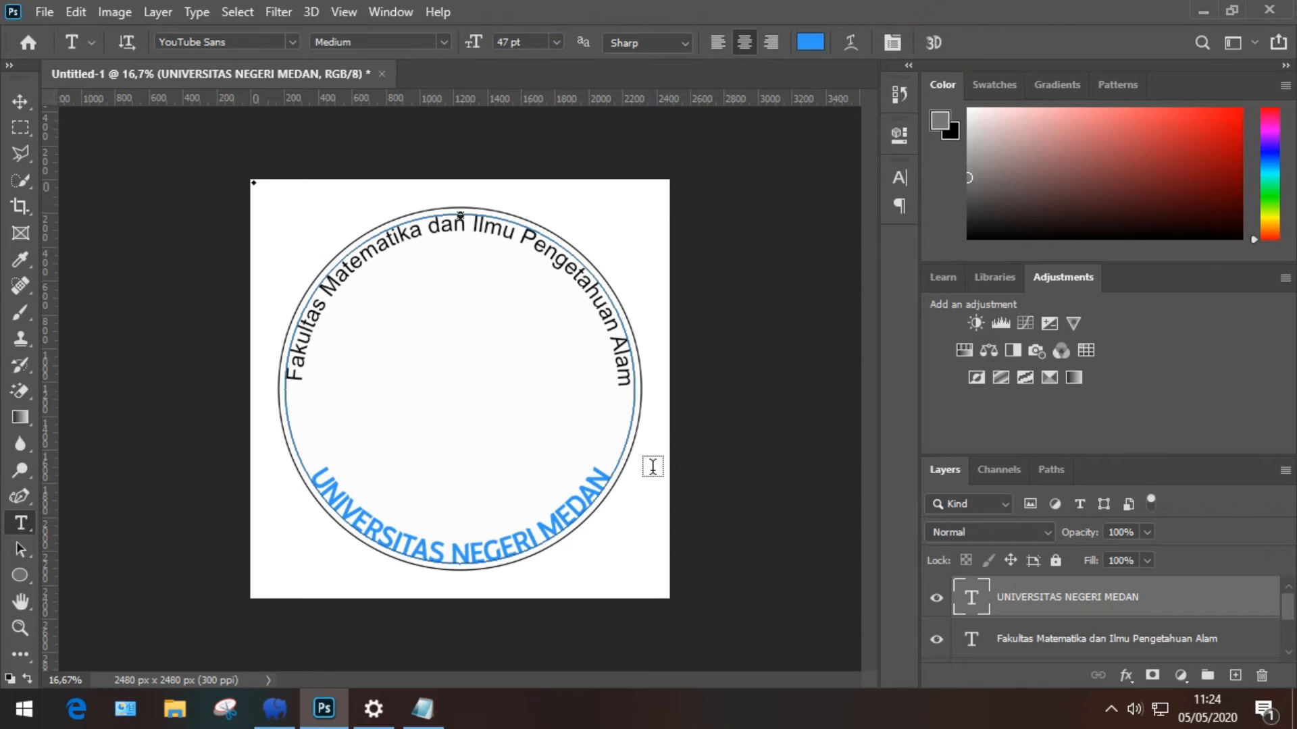
# Step: Set the university arc text to Arial Regular at 41 pt
pyautogui.click(553, 519)
pyautogui.hotkey('ctrl', 'a')
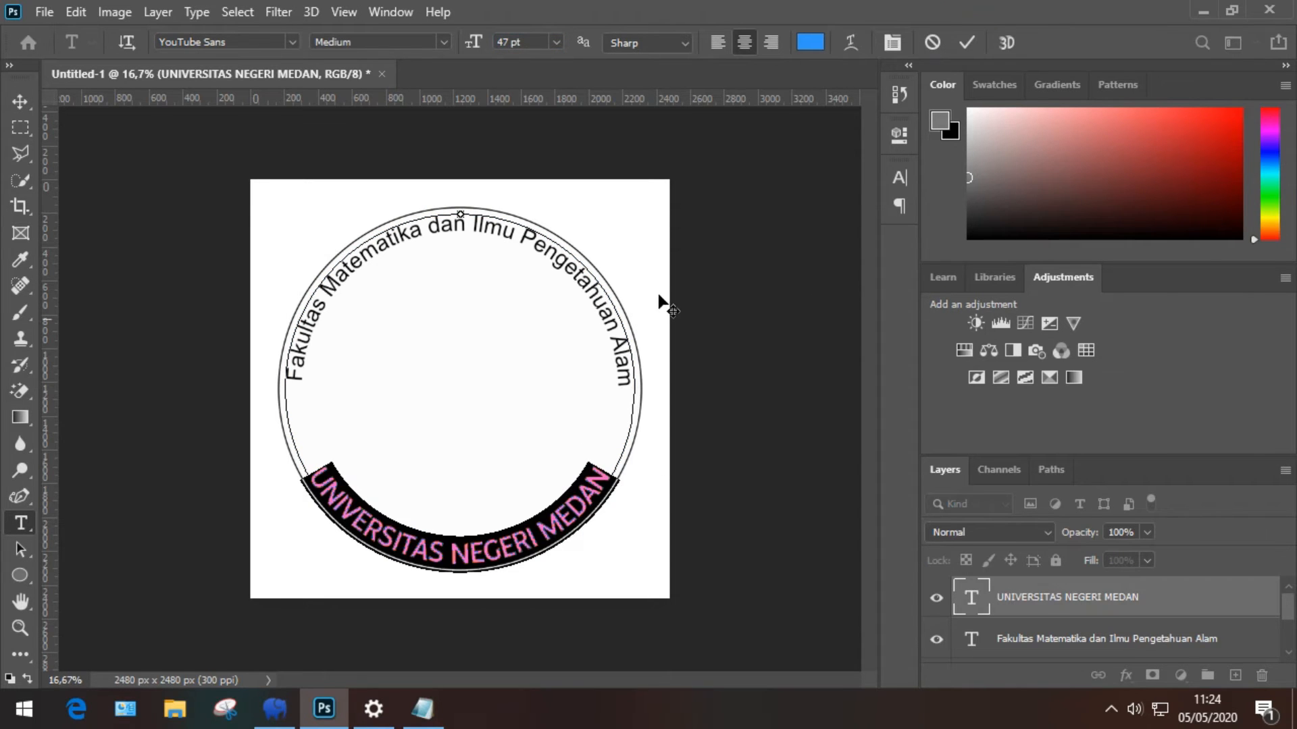
pyautogui.click(256, 41)
pyautogui.write('arial')
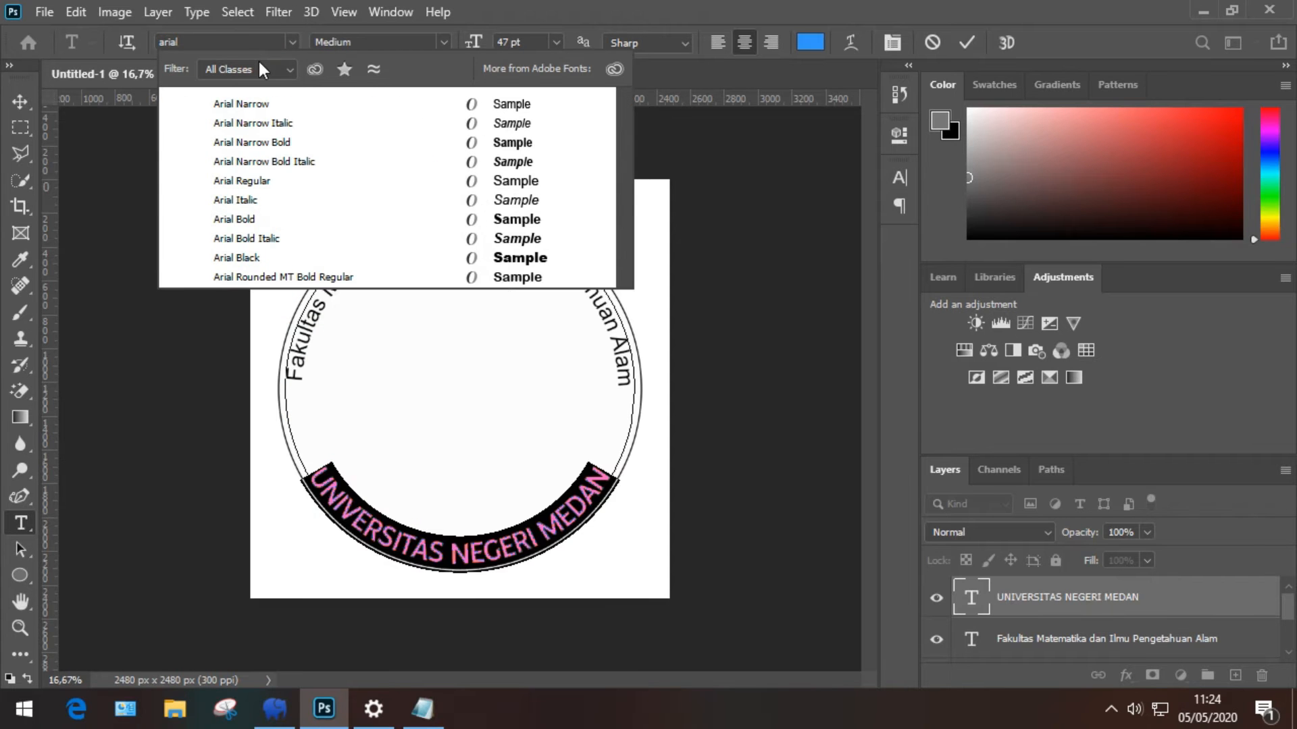
pyautogui.click(267, 179)
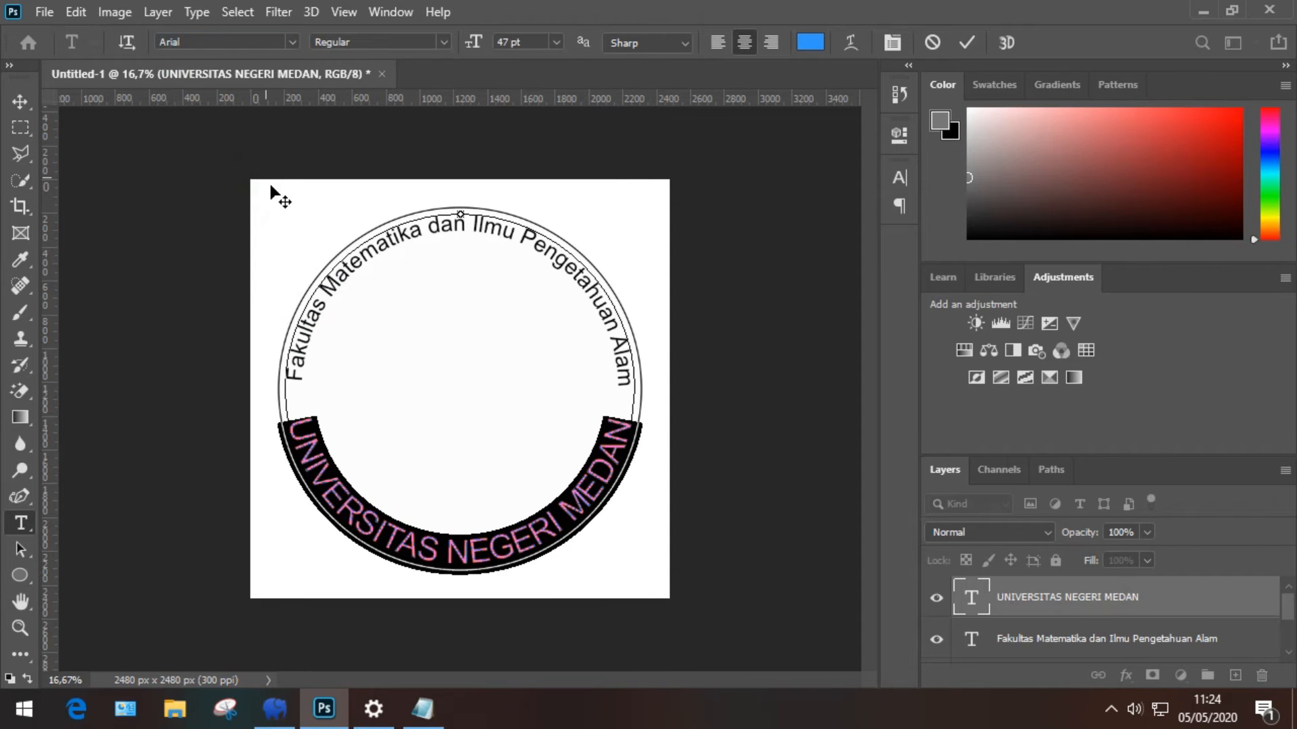
pyautogui.press('Down')
pyautogui.press('Down')
pyautogui.press('Down')
pyautogui.press('Down')
pyautogui.press('Down')
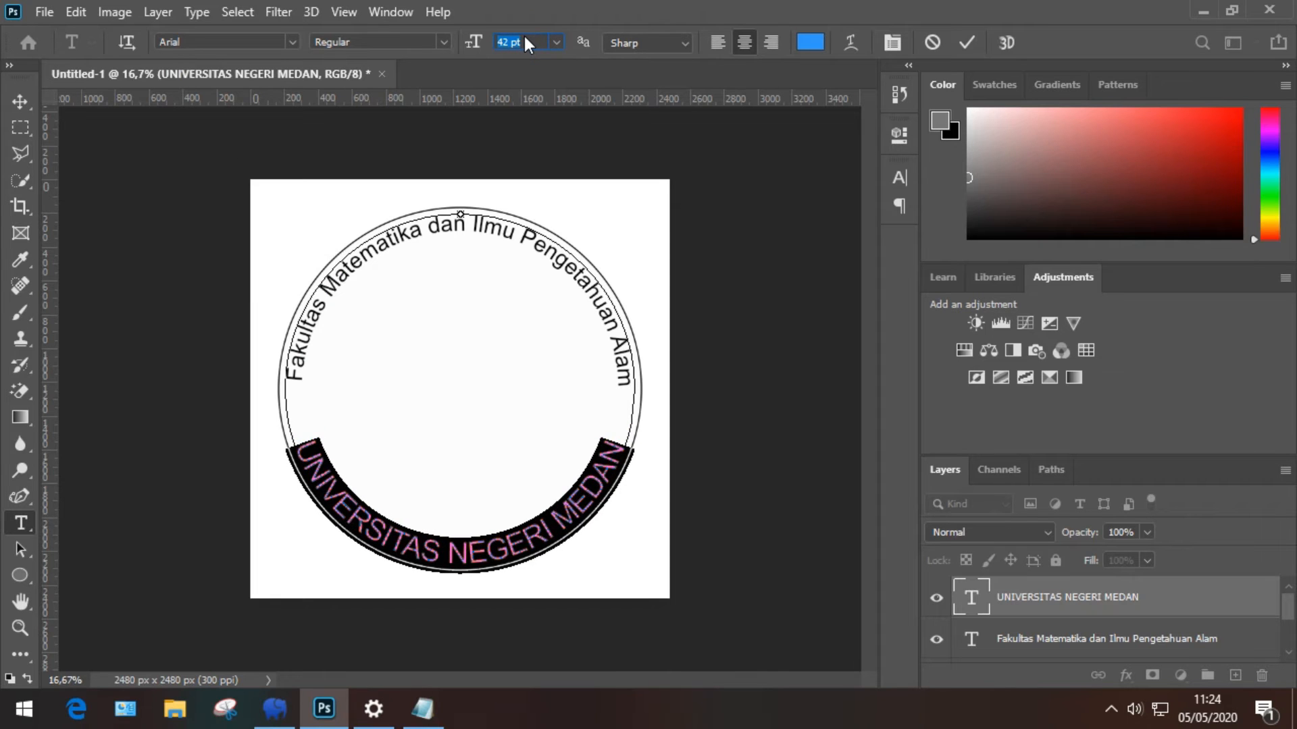
pyautogui.press('Down')
pyautogui.click(967, 42)
# Step: Make the university arc text black and apply Faux Bold
pyautogui.click(537, 524)
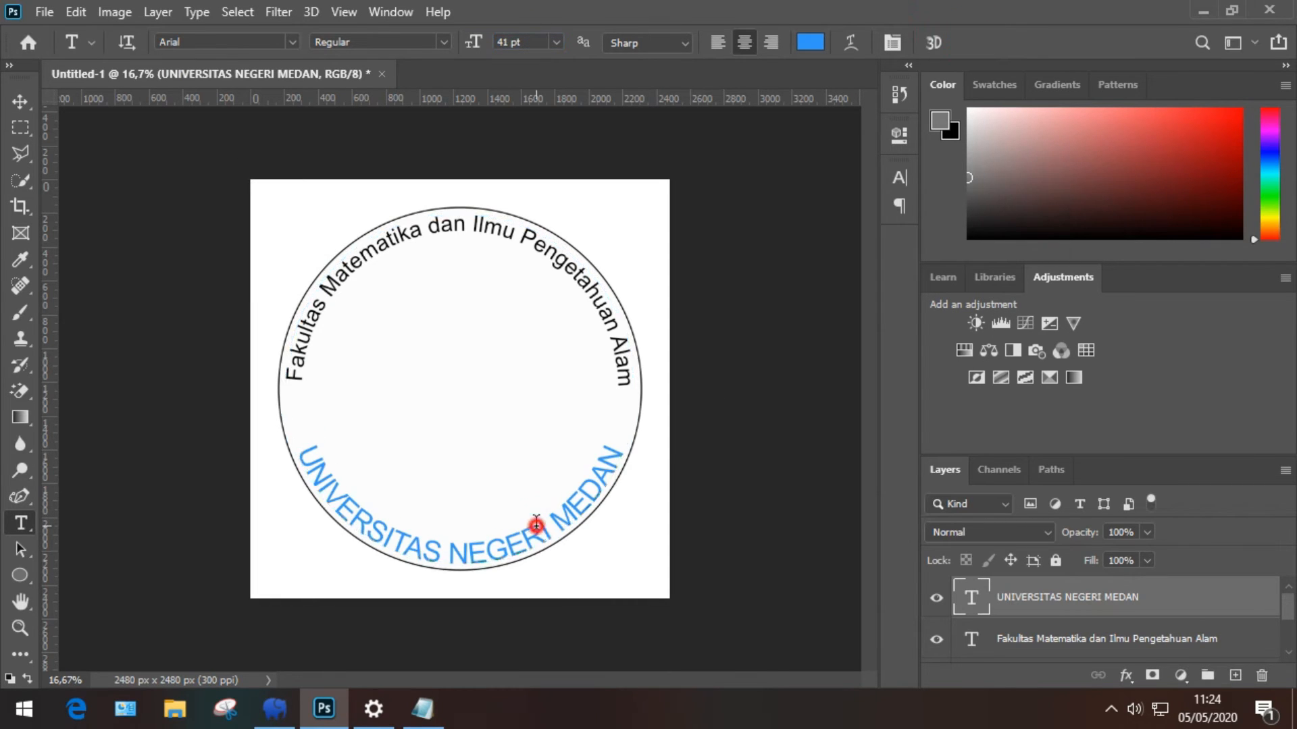
pyautogui.hotkey('ctrl', 'a')
pyautogui.click(825, 42)
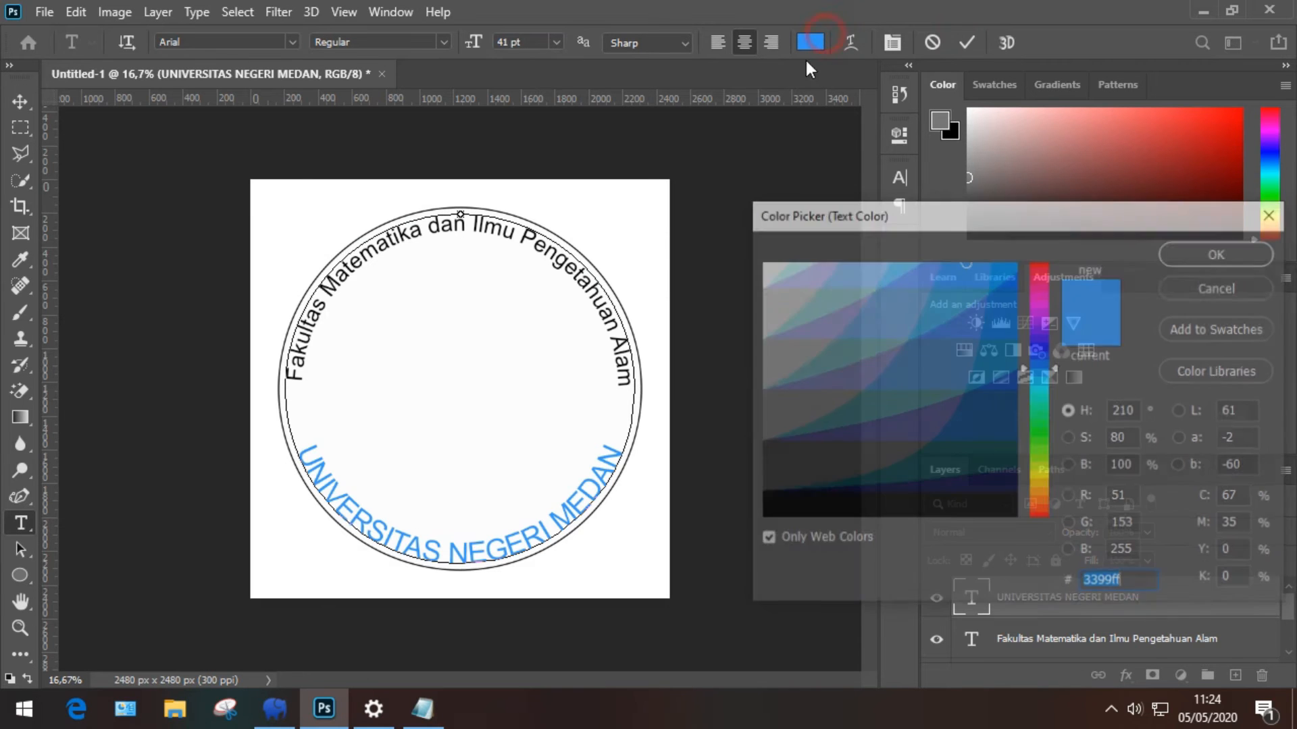
pyautogui.click(765, 510)
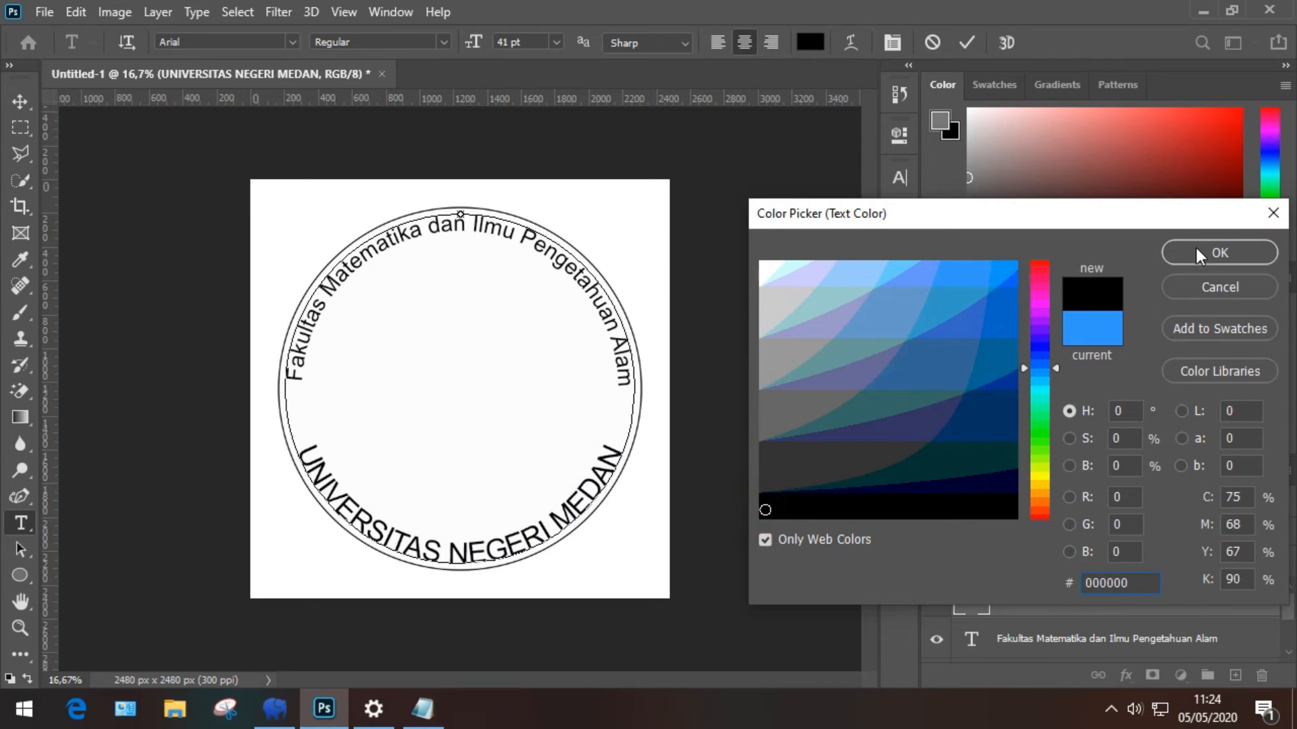
pyautogui.click(1219, 253)
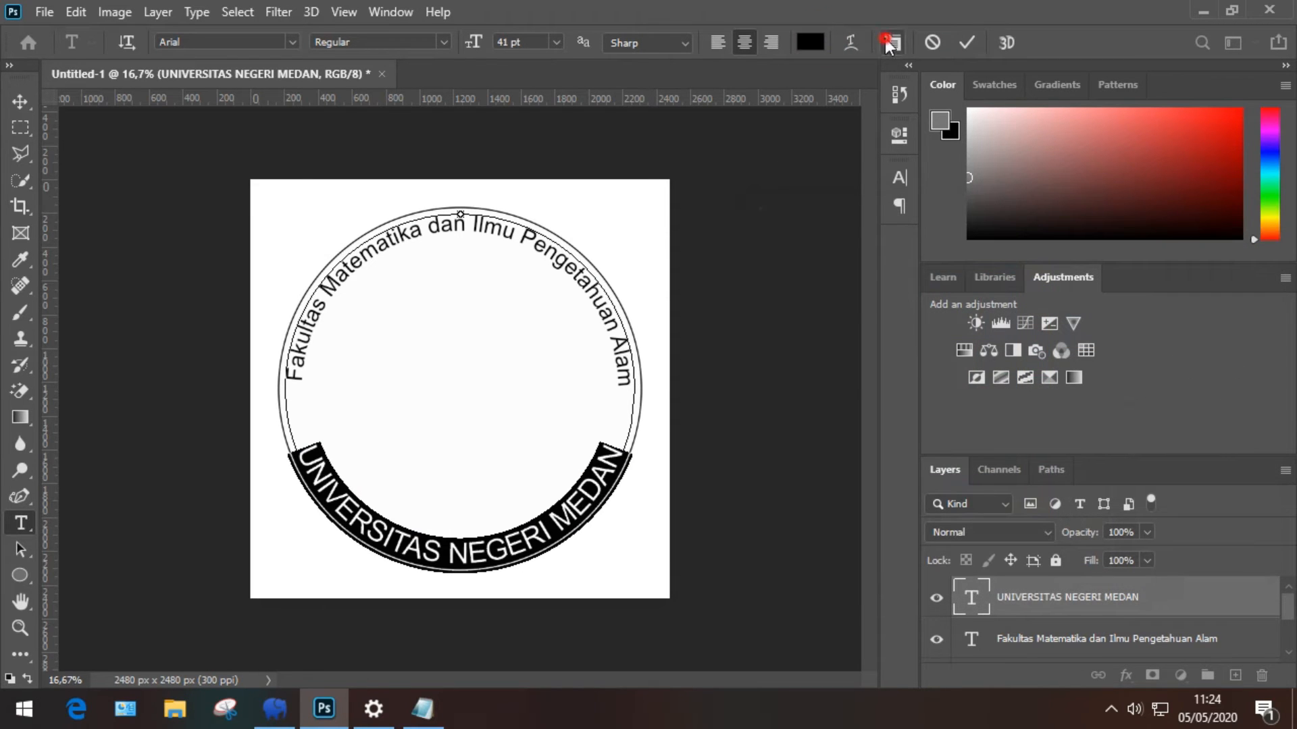
pyautogui.click(891, 42)
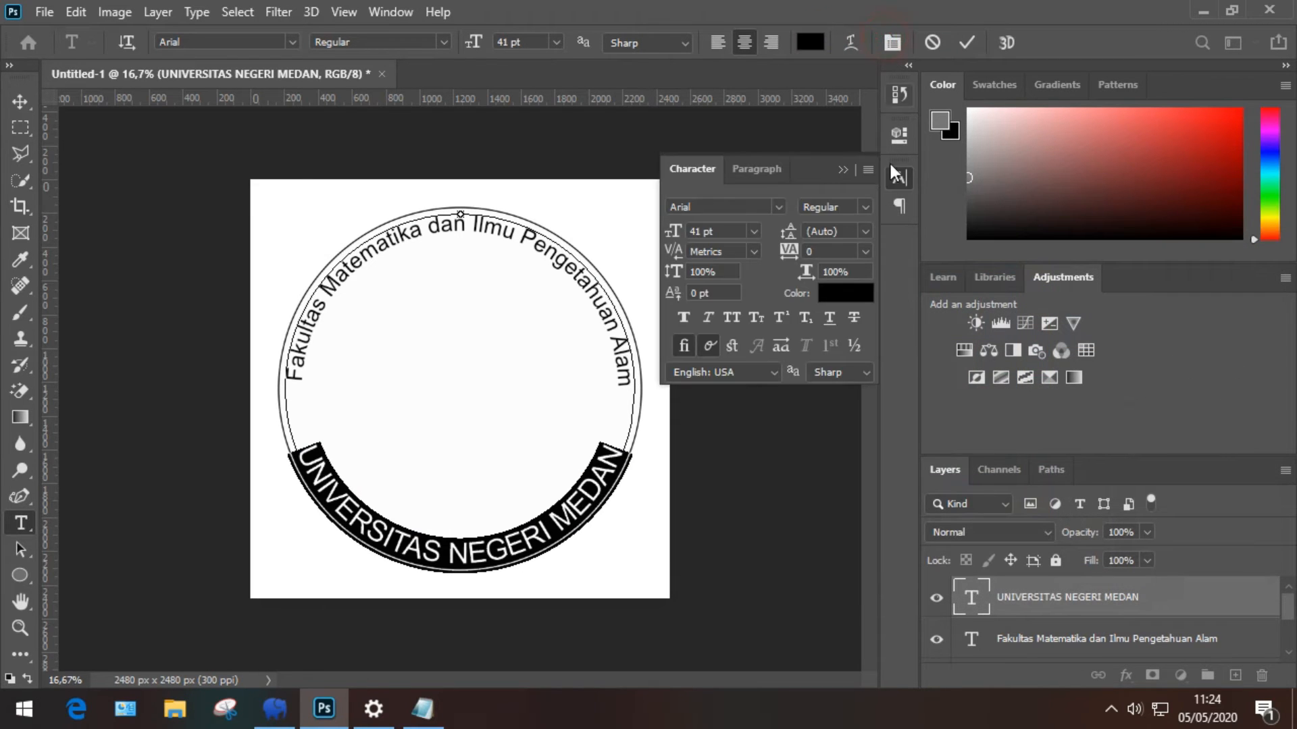
pyautogui.click(686, 317)
pyautogui.click(960, 41)
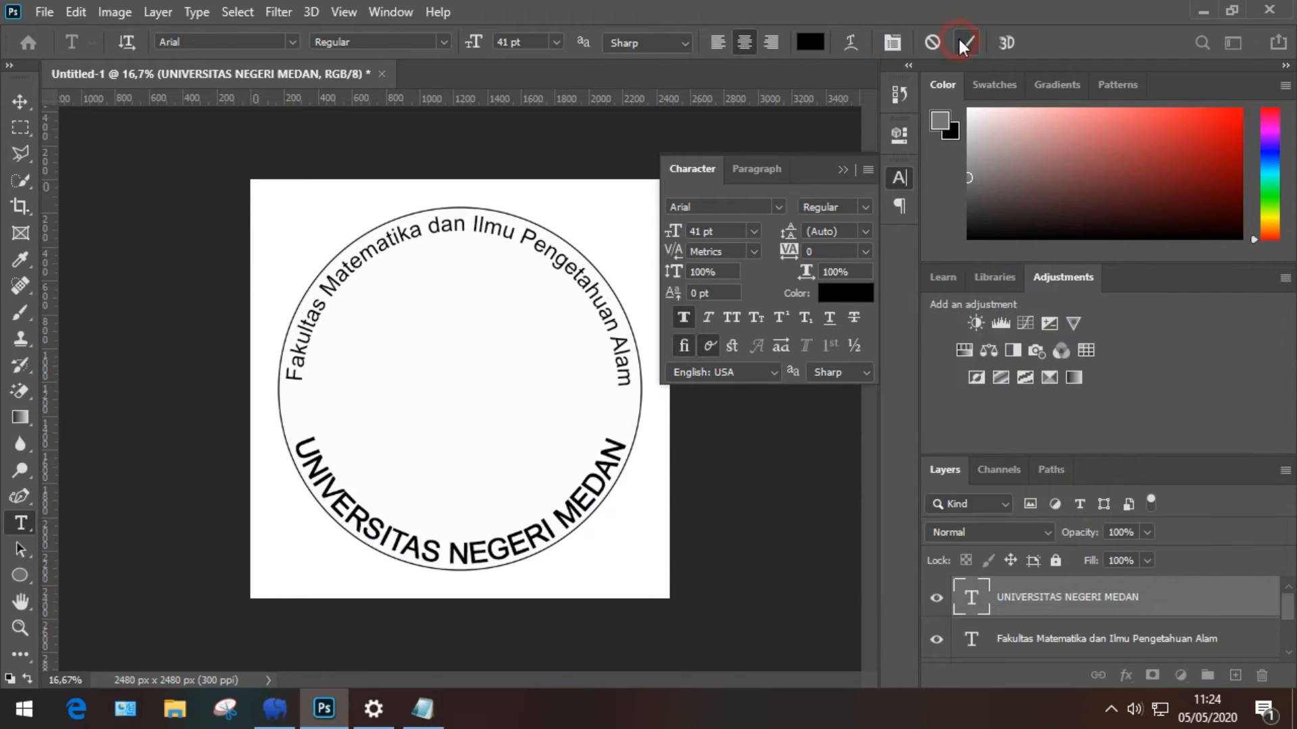
# Step: Duplicate Ellipse 1 and scale the copy to 82% as an inner ring
pyautogui.click(843, 169)
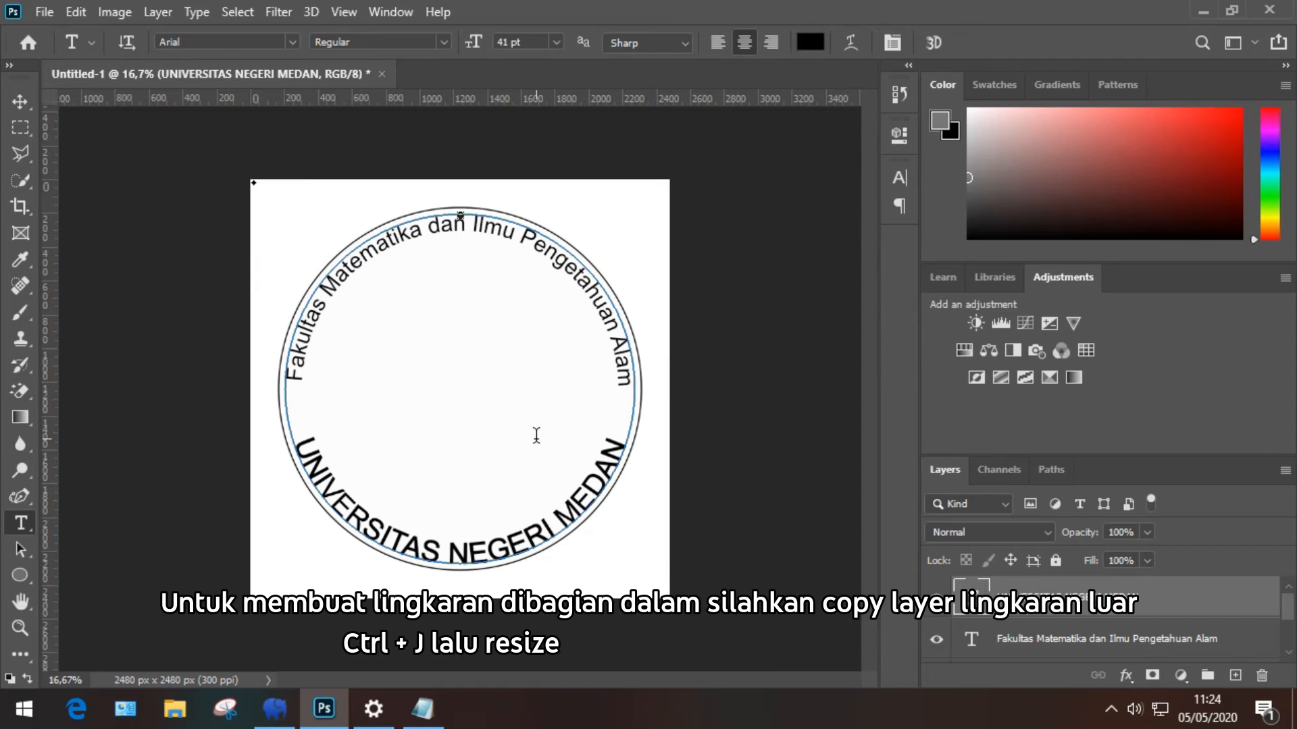
pyautogui.press('v')
pyautogui.click(562, 415)
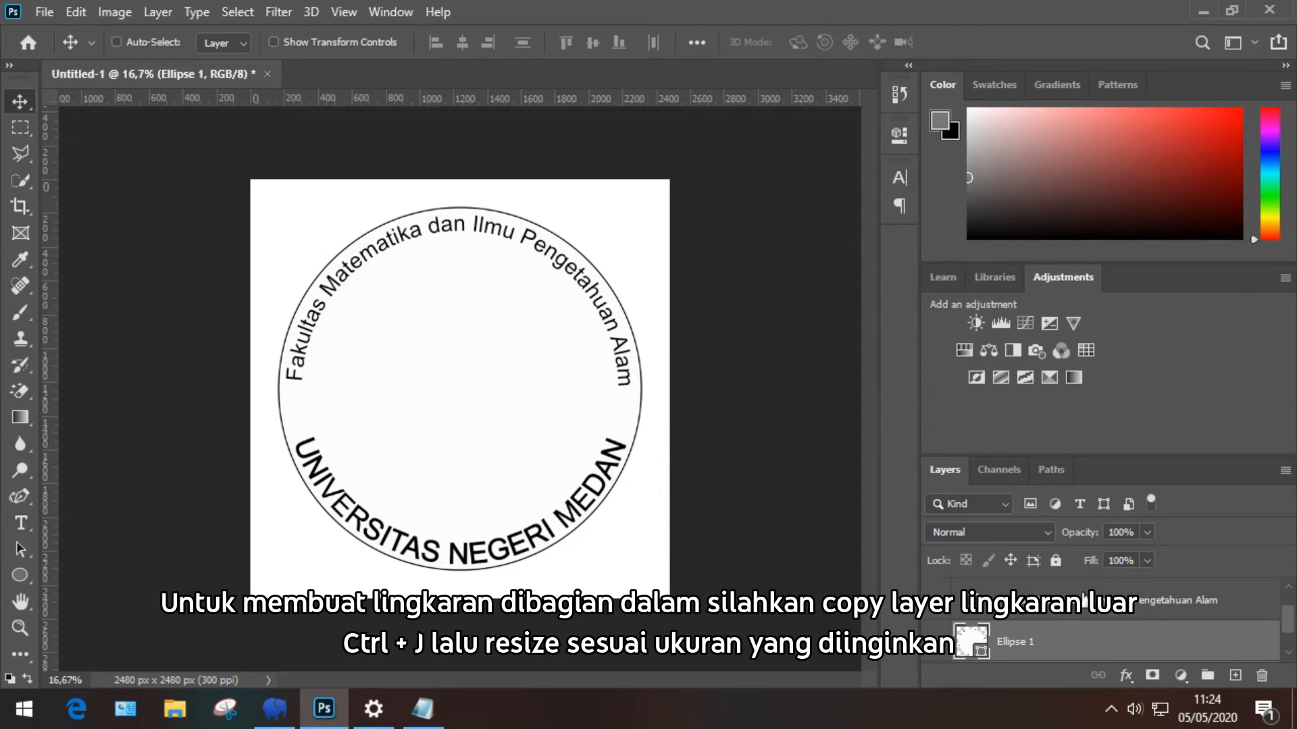
pyautogui.hotkey('ctrl', 'j')
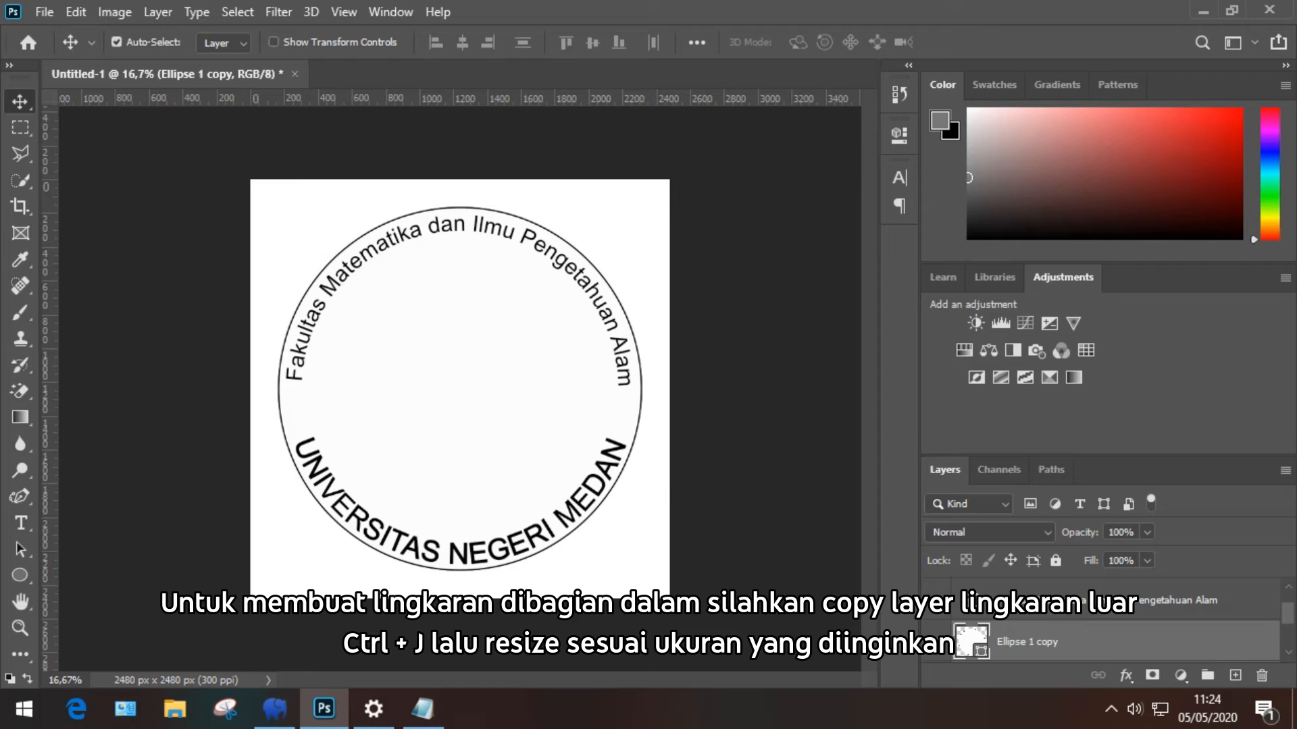
pyautogui.hotkey('ctrl', 't')
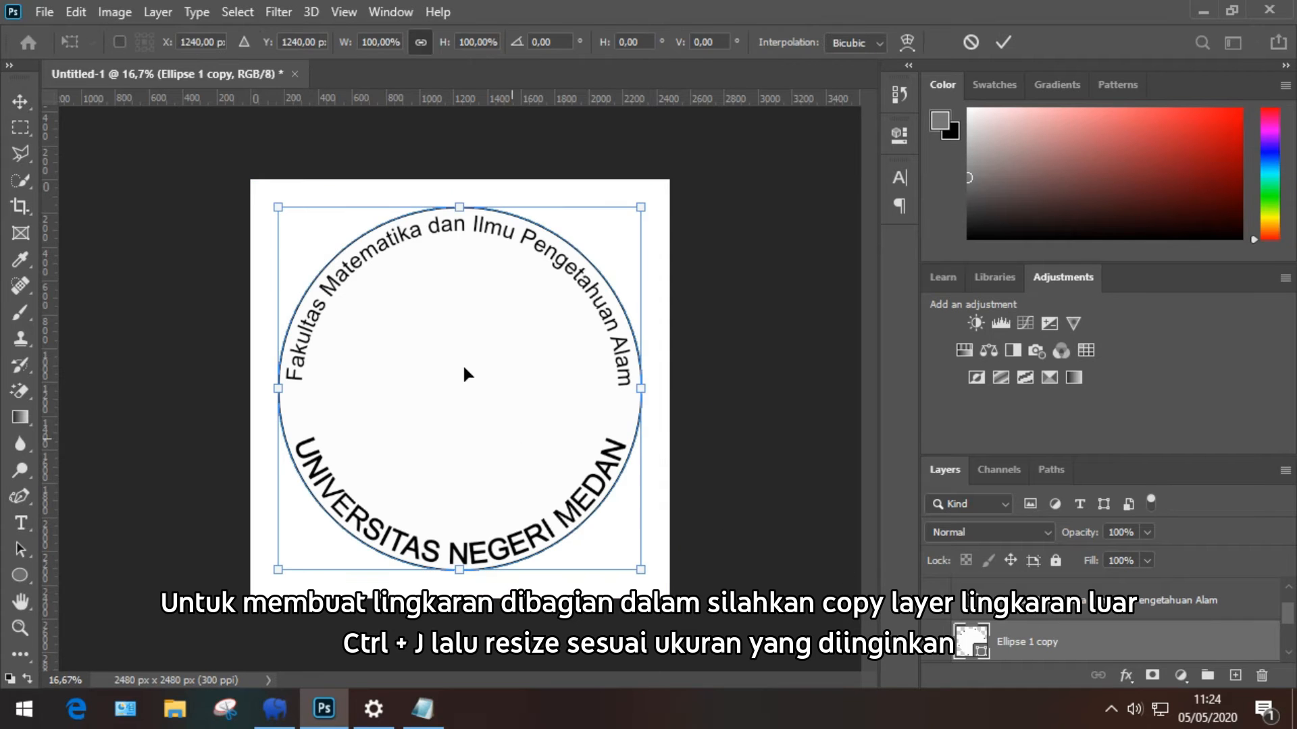
pyautogui.scroll(-16, 488, 42)
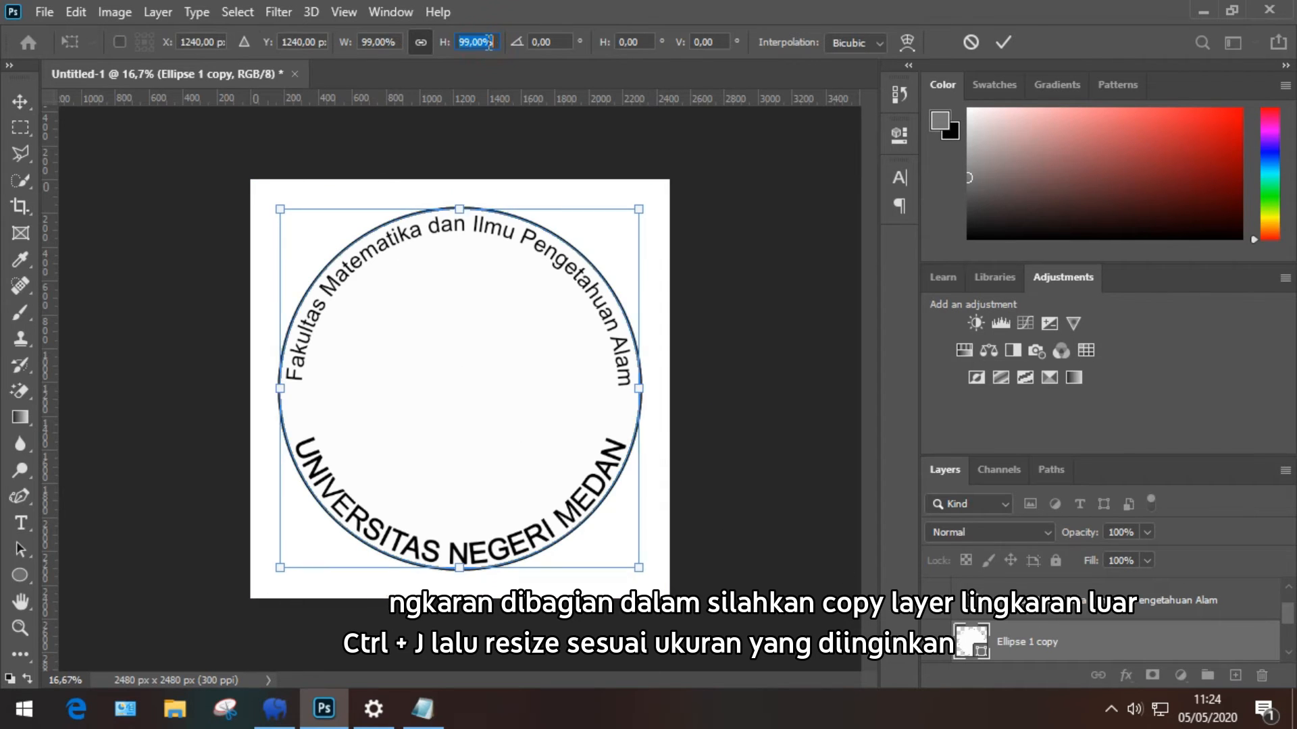
pyautogui.scroll(-3, 488, 42)
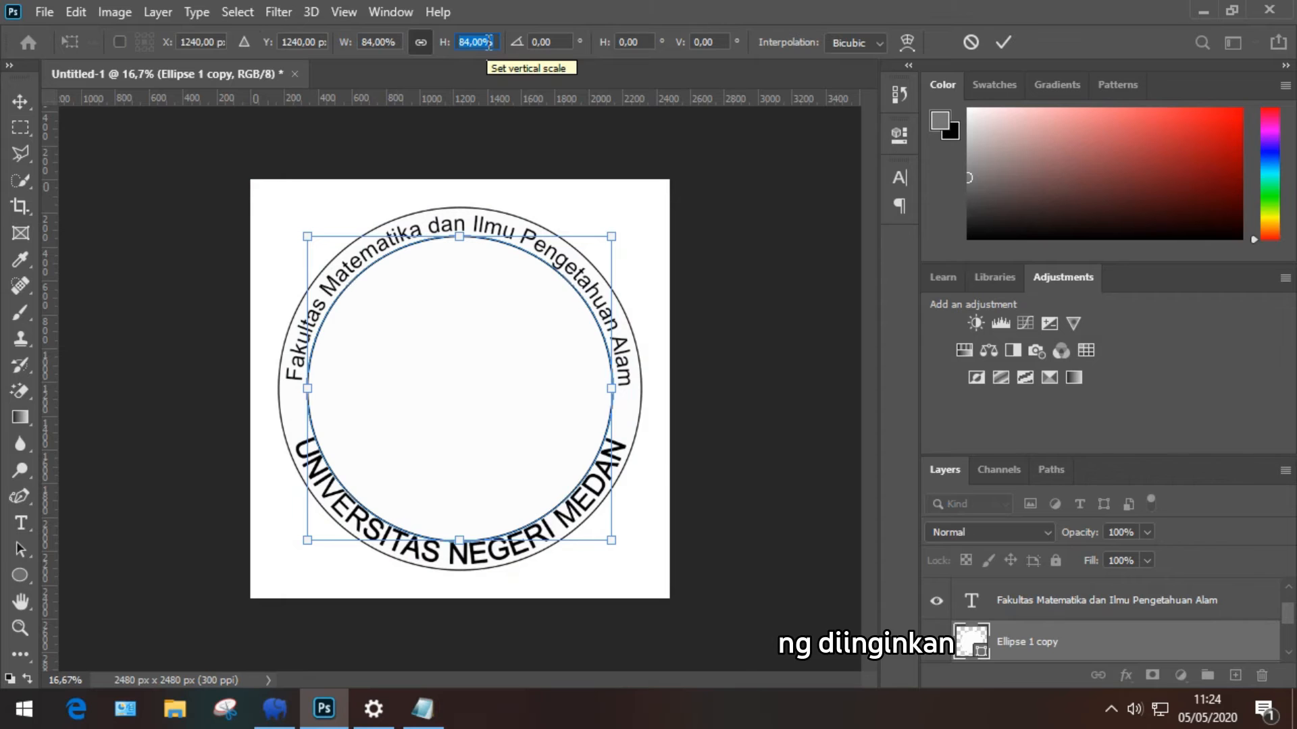
pyautogui.scroll(1, 487, 42)
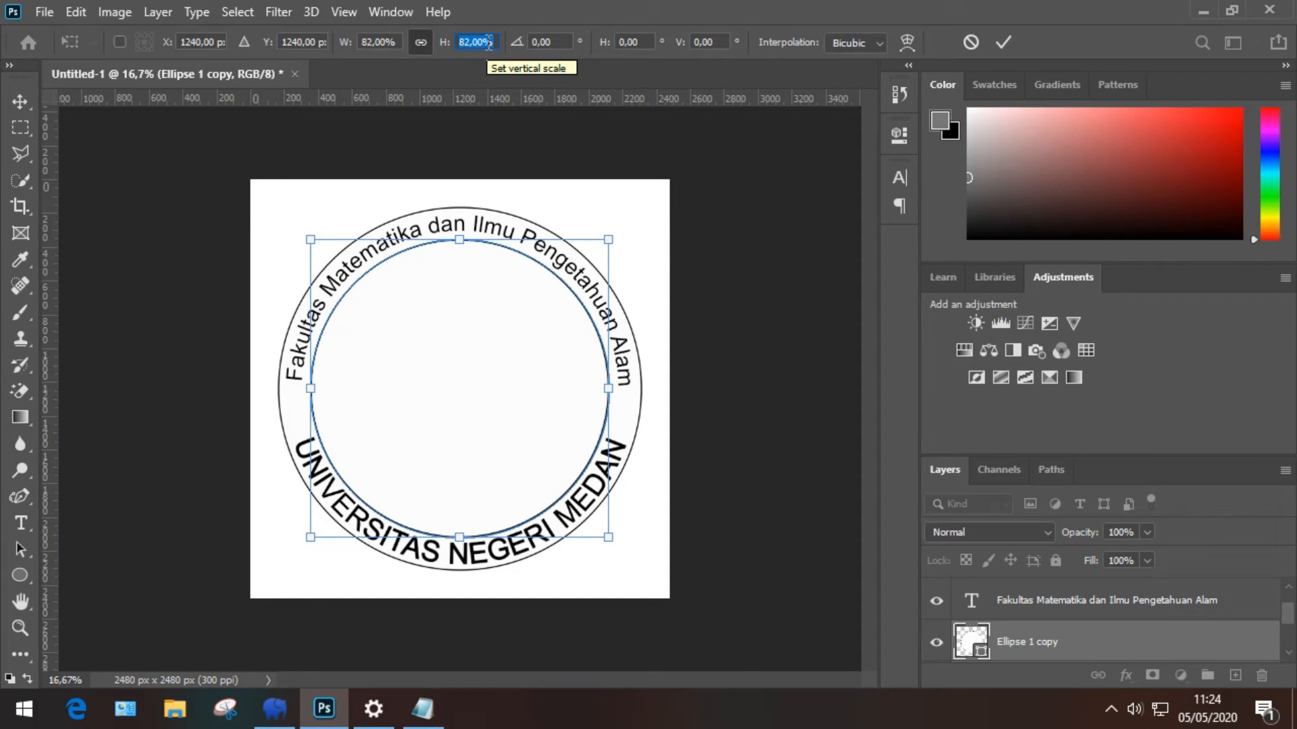
pyautogui.click(1005, 42)
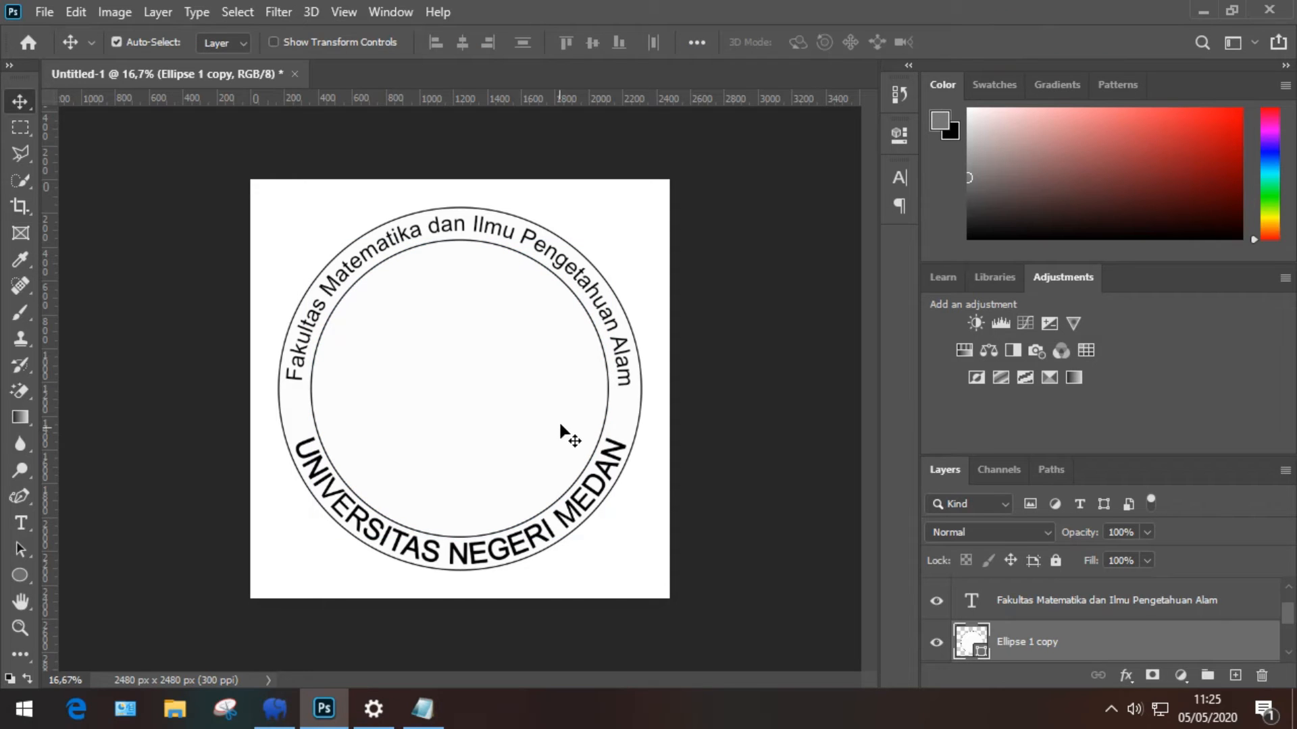
# Step: Scale the outer ring Ellipse 1 to 101%
pyautogui.click(632, 417)
pyautogui.hotkey('ctrl', 't')
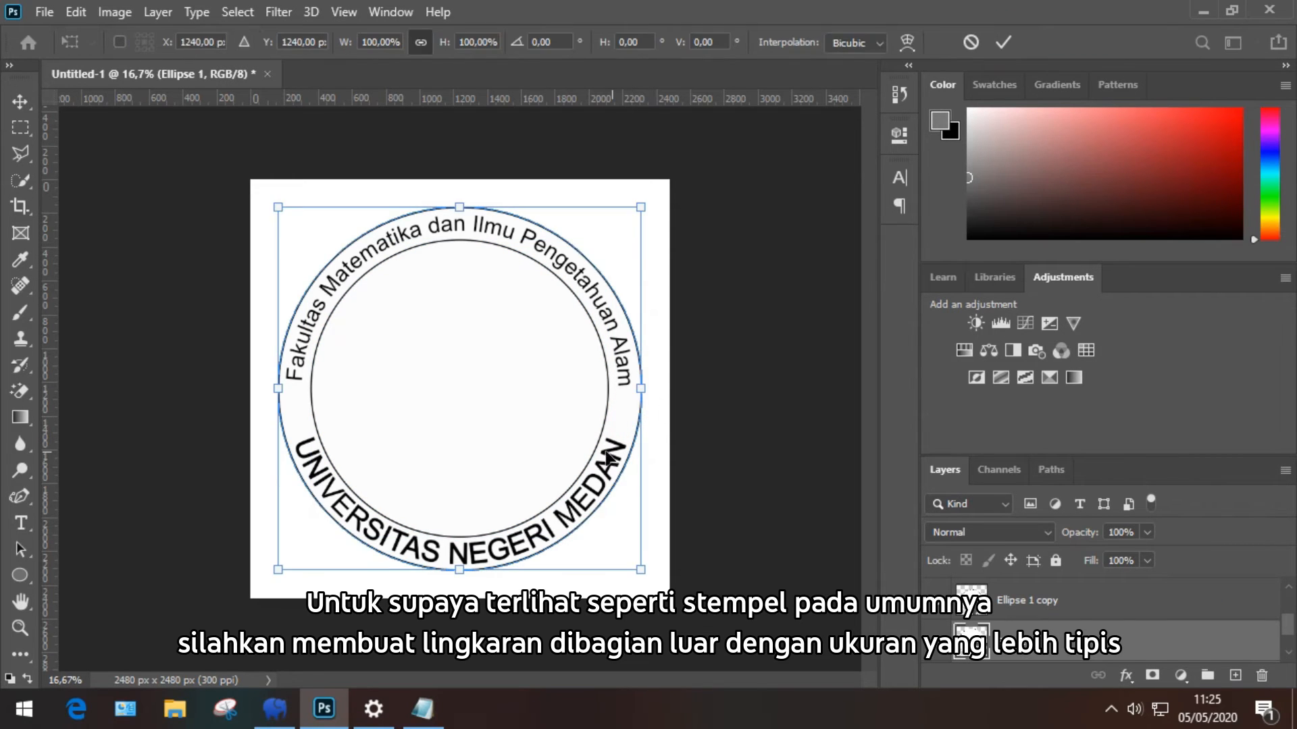
pyautogui.click(473, 42)
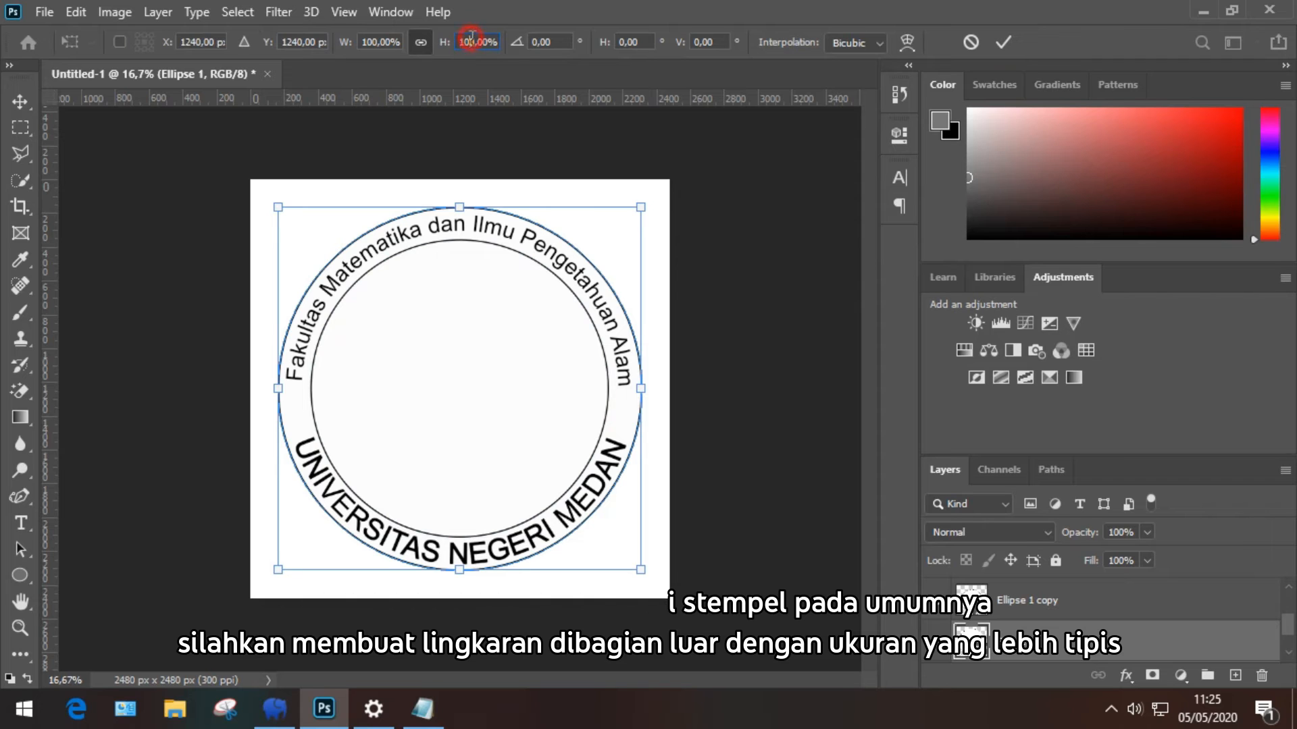
pyautogui.write('102')
pyautogui.press('Return')
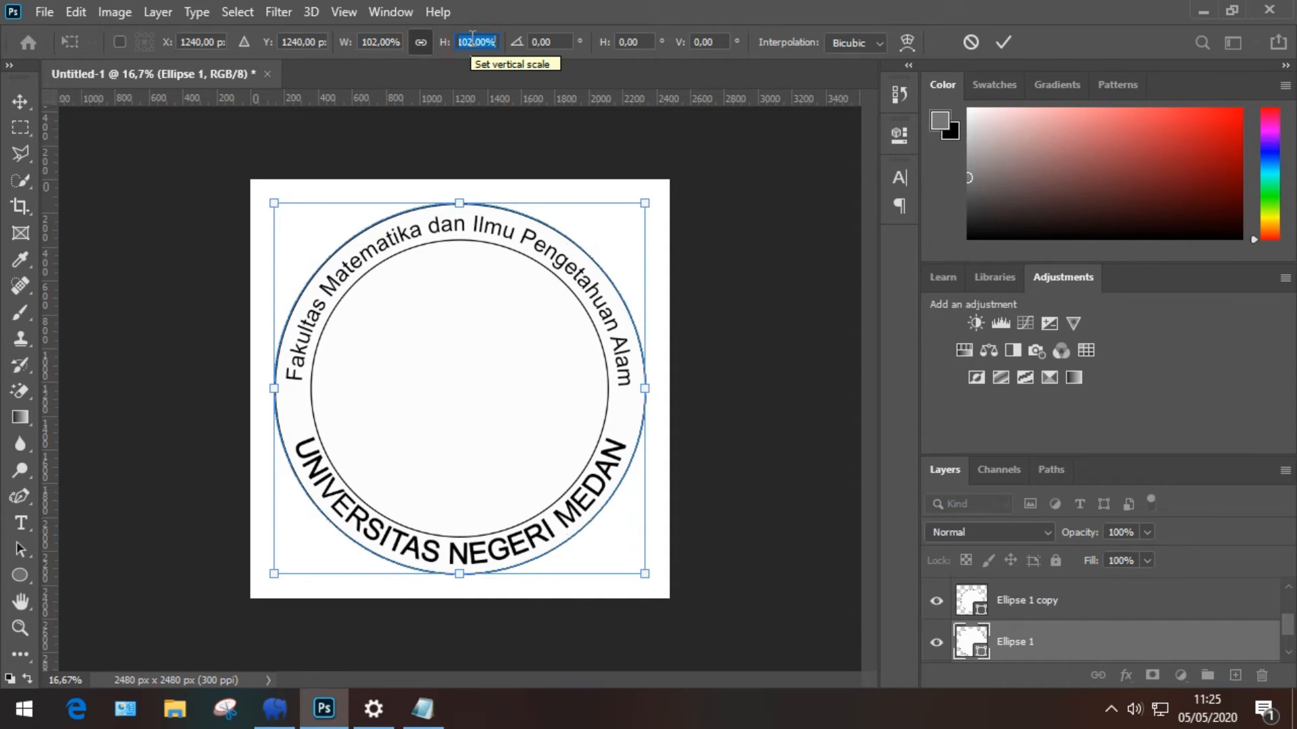
pyautogui.write('101')
pyautogui.press('Return')
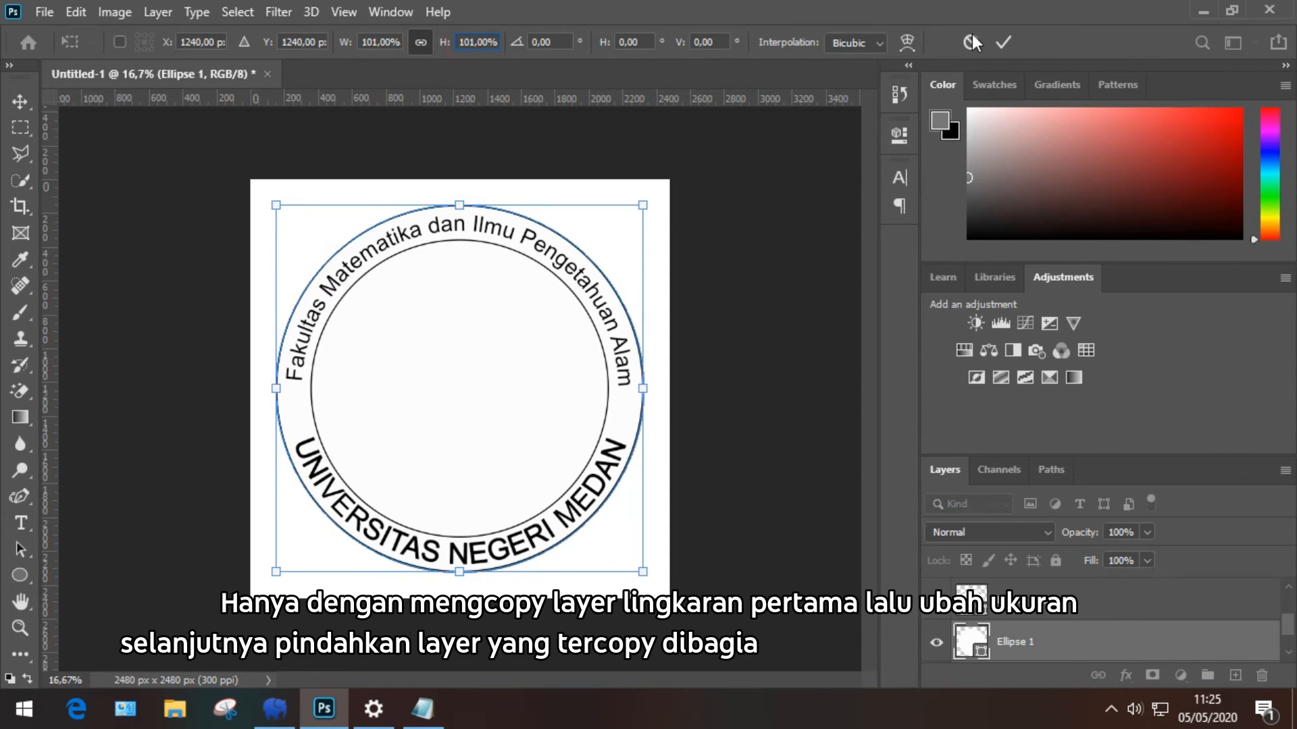
# Step: Duplicate the outer ring, enlarge the copy to 102%, and move it down the layer stack
pyautogui.hotkey('ctrl', 'j')
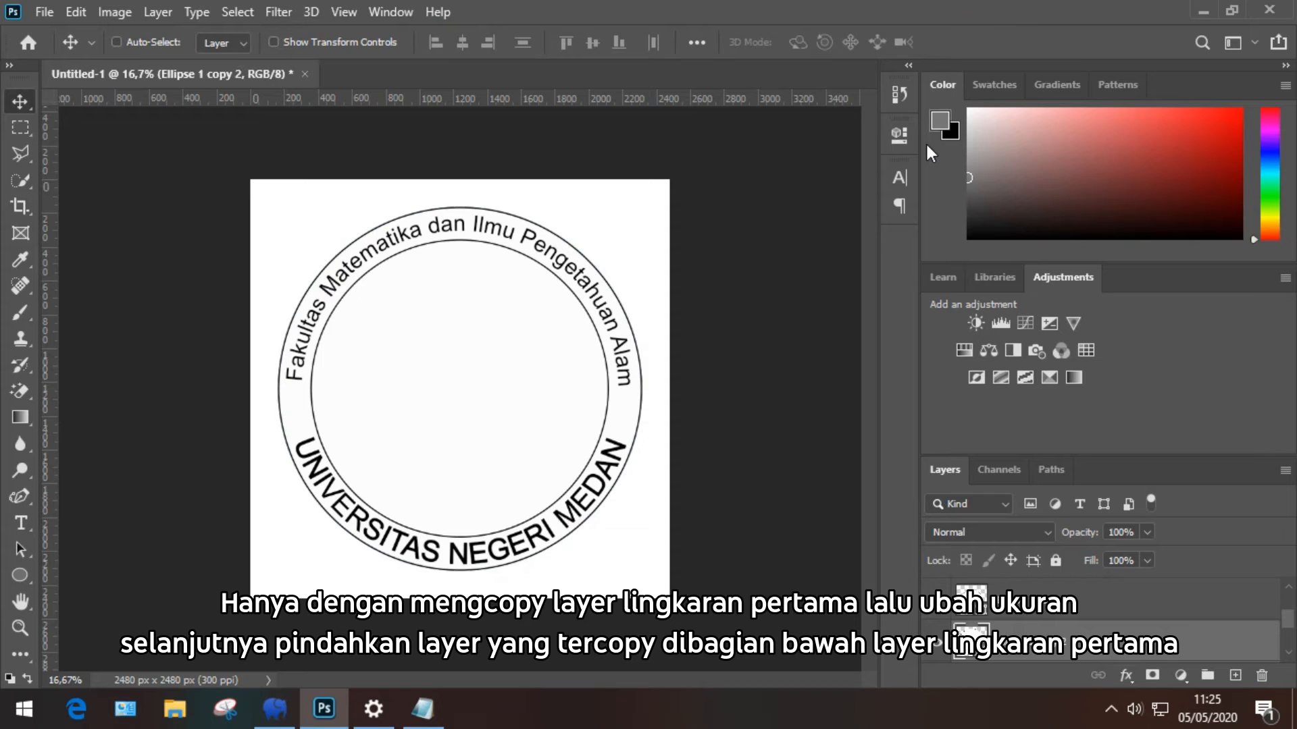
pyautogui.hotkey('ctrl', 't')
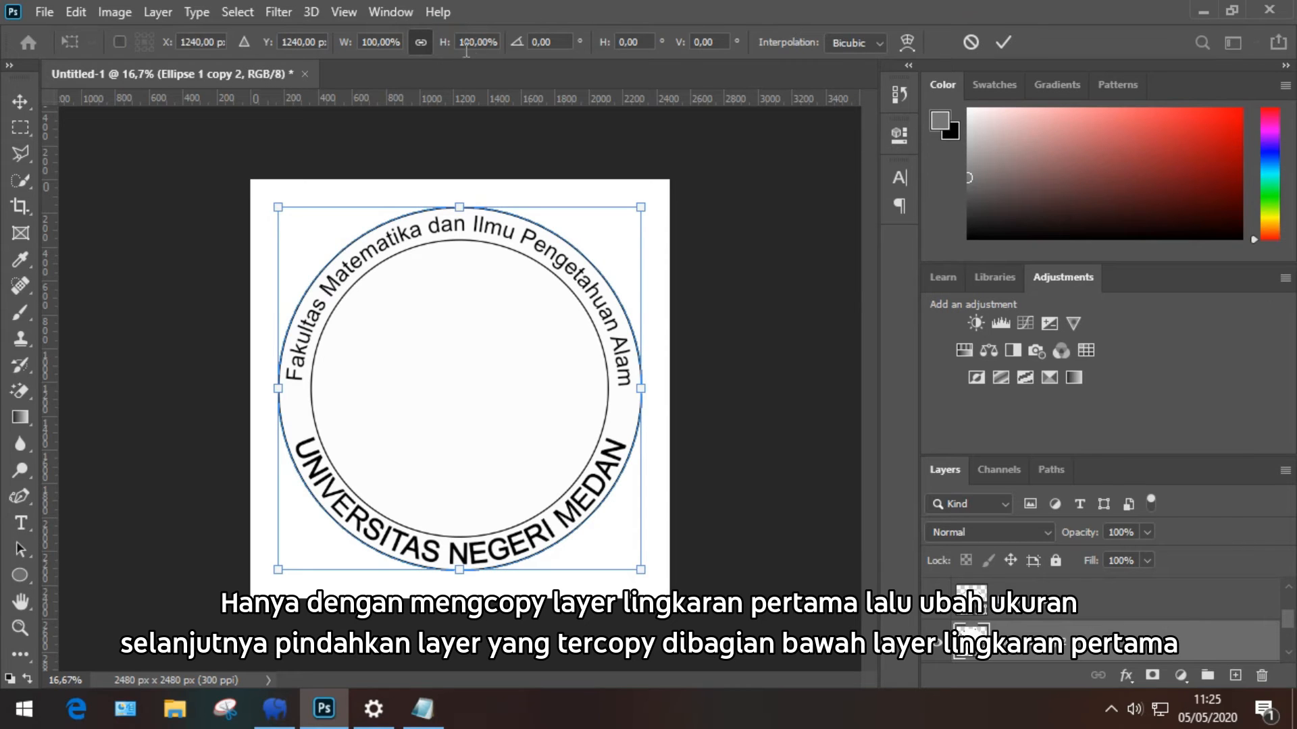
pyautogui.write('102')
pyautogui.press('Return')
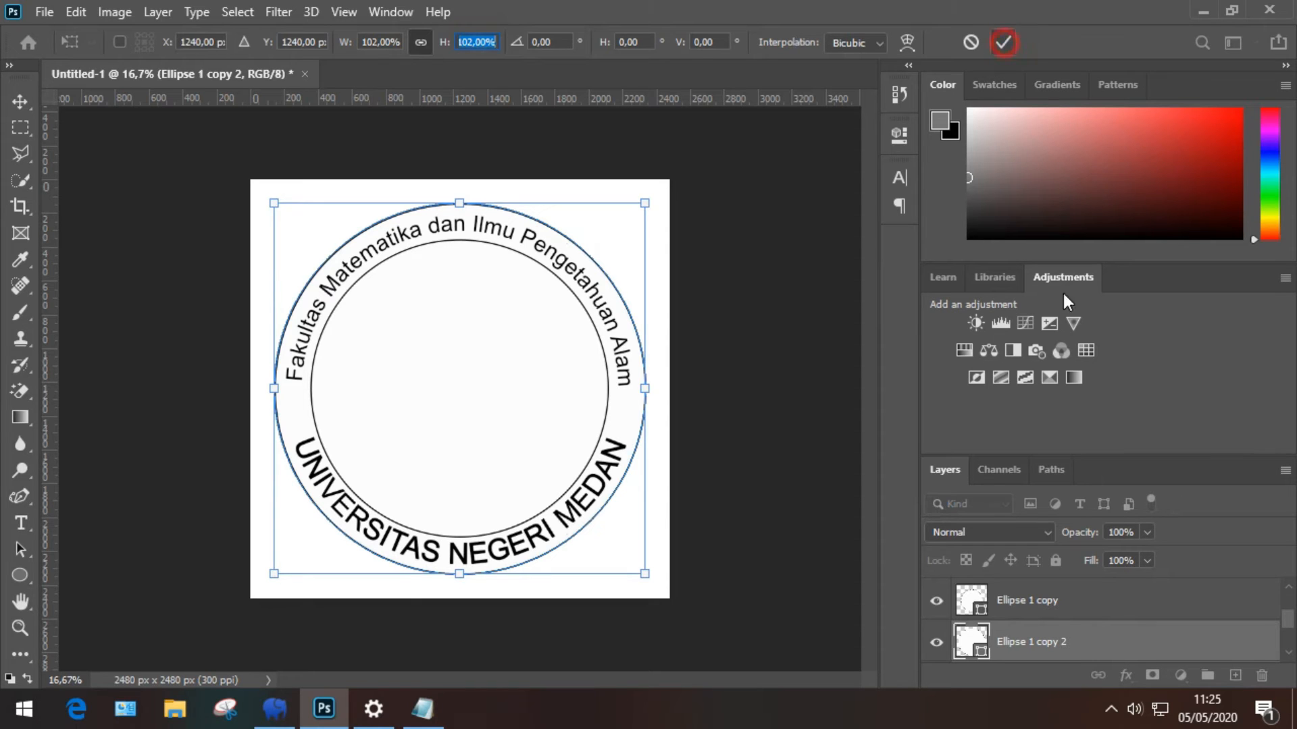
pyautogui.press('Return')
pyautogui.scroll(-1, 1064, 618)
pyautogui.moveTo(1040, 601); pyautogui.dragTo(1013, 608)
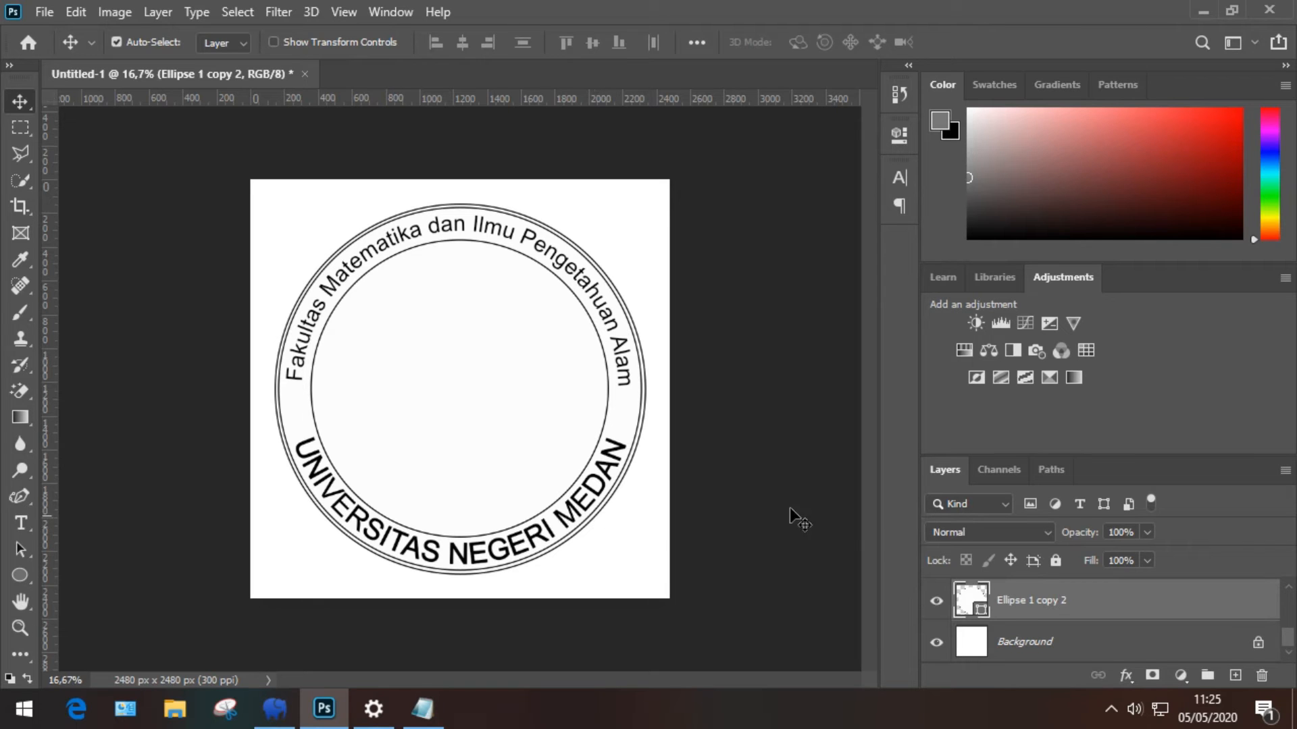
# Step: Select the Rectangle Tool from the shape tool group
pyautogui.click(20, 576)
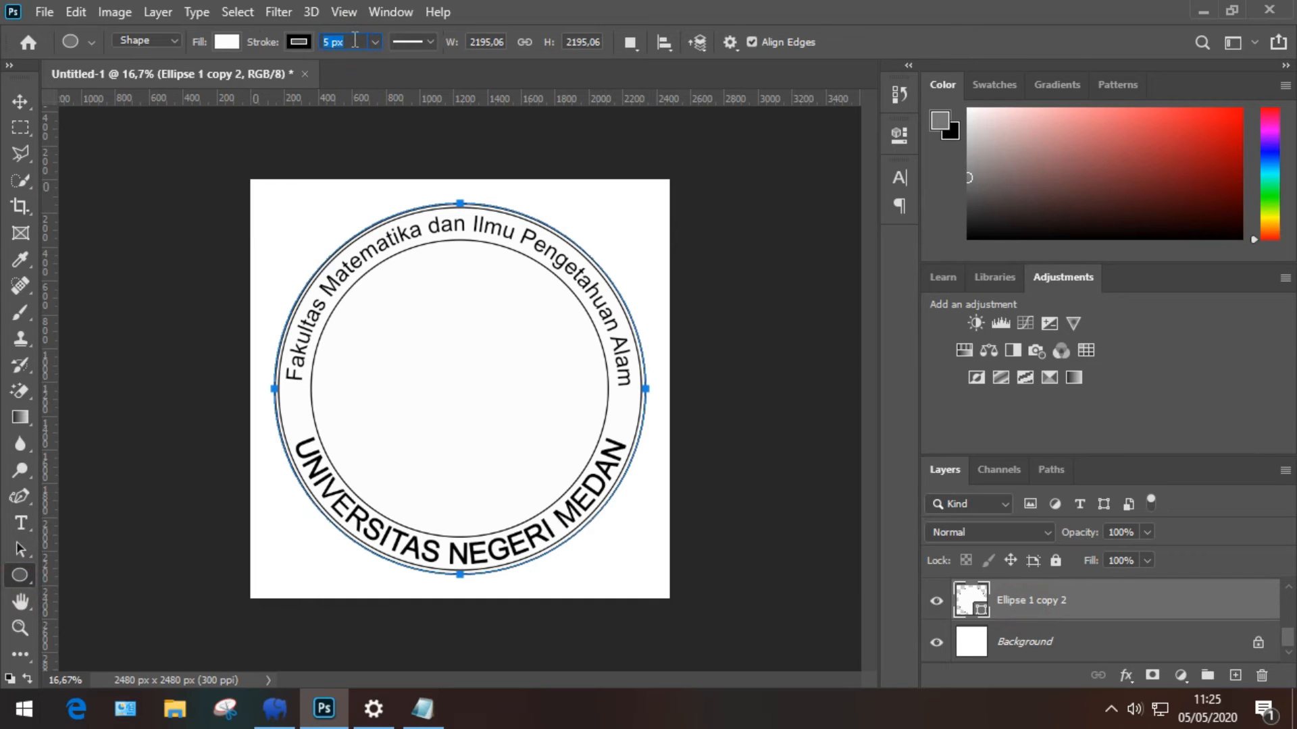
pyautogui.click(19, 103)
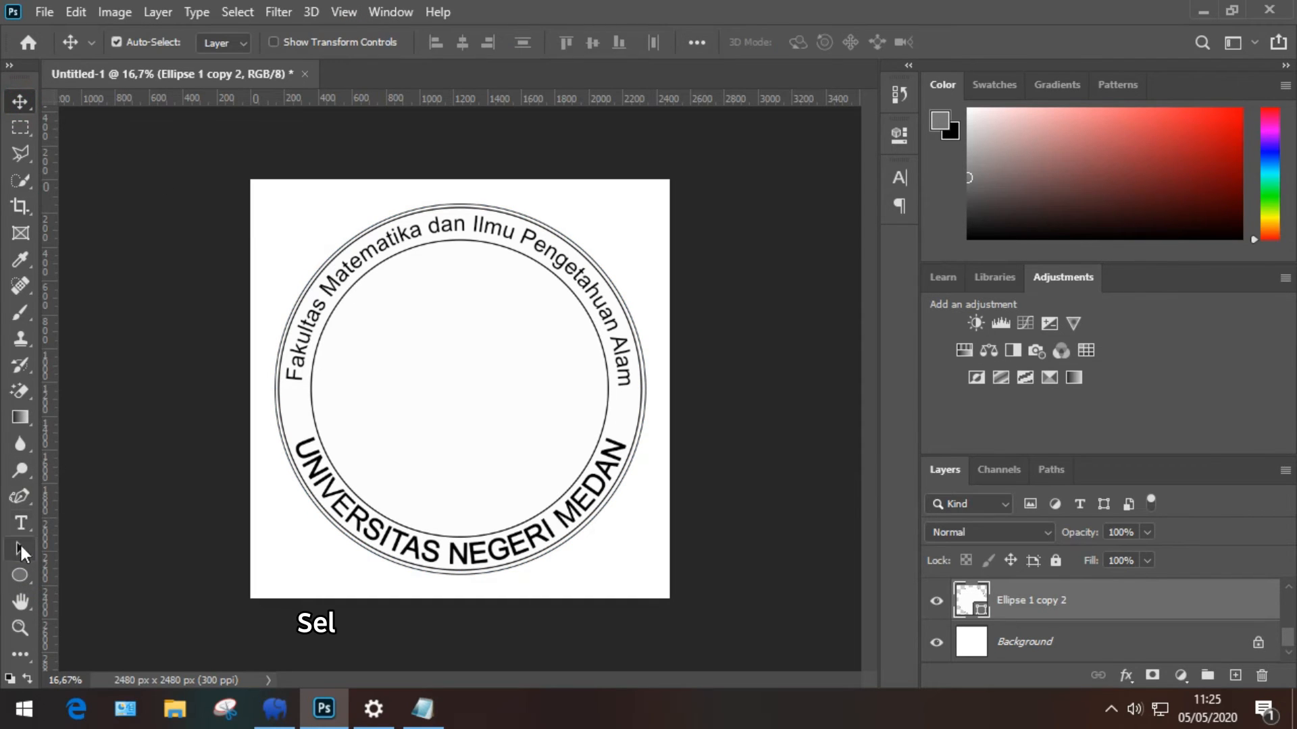
pyautogui.click(20, 575)
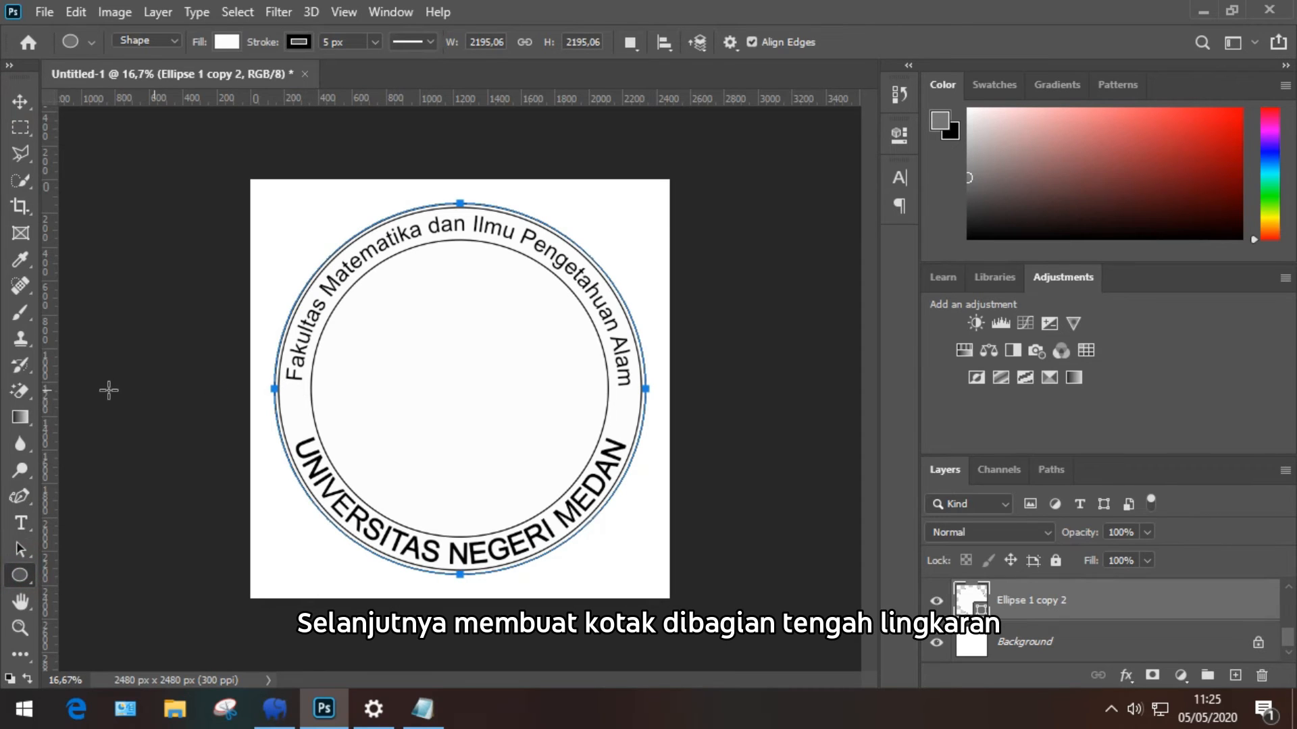
pyautogui.rightClick(18, 576)
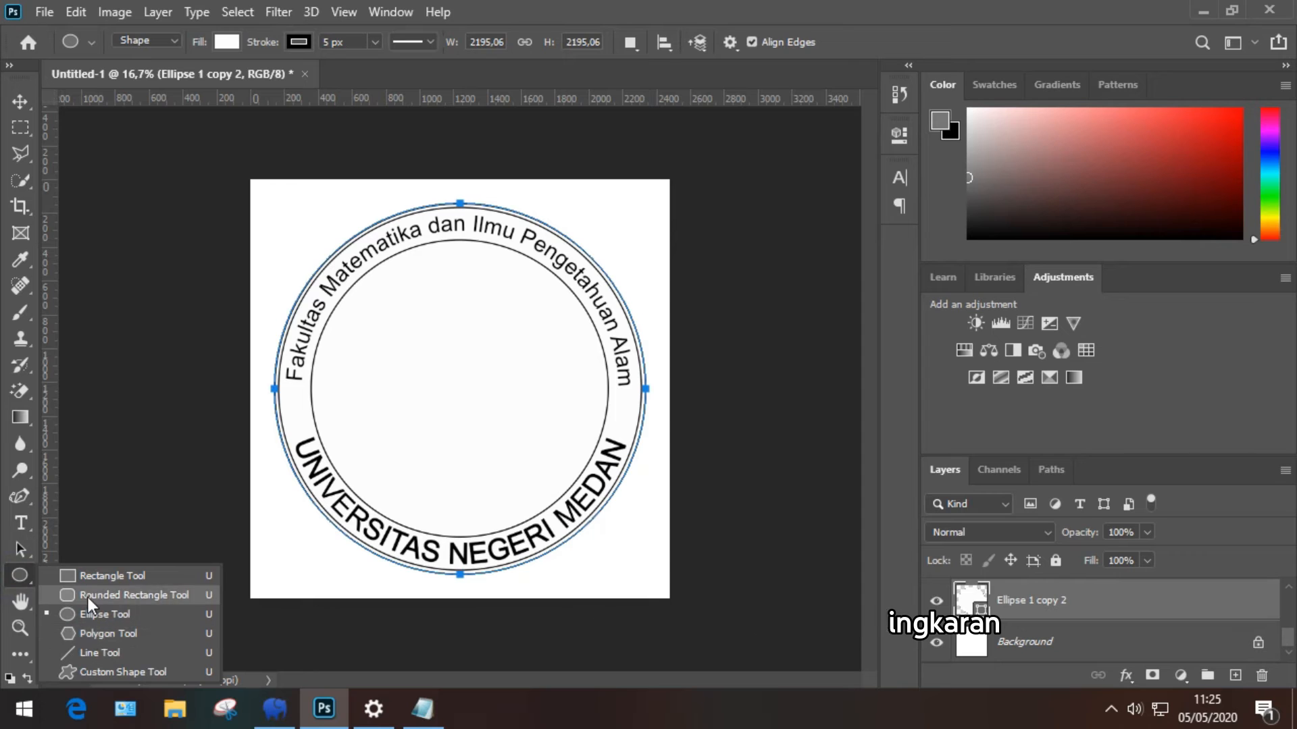
pyautogui.click(86, 576)
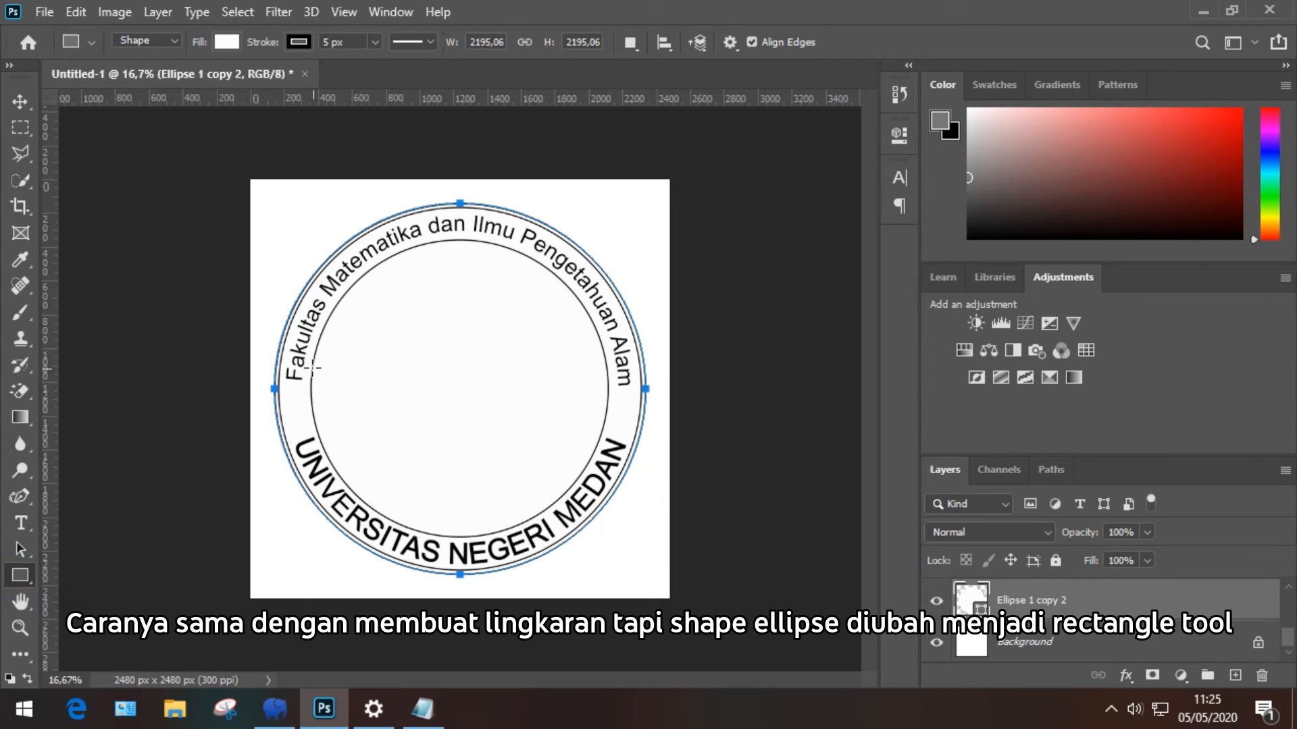
# Step: Draw the Rectangle 1 band across the stamp's middle and place a horizontal guide on it
pyautogui.moveTo(311, 366); pyautogui.dragTo(610, 404)
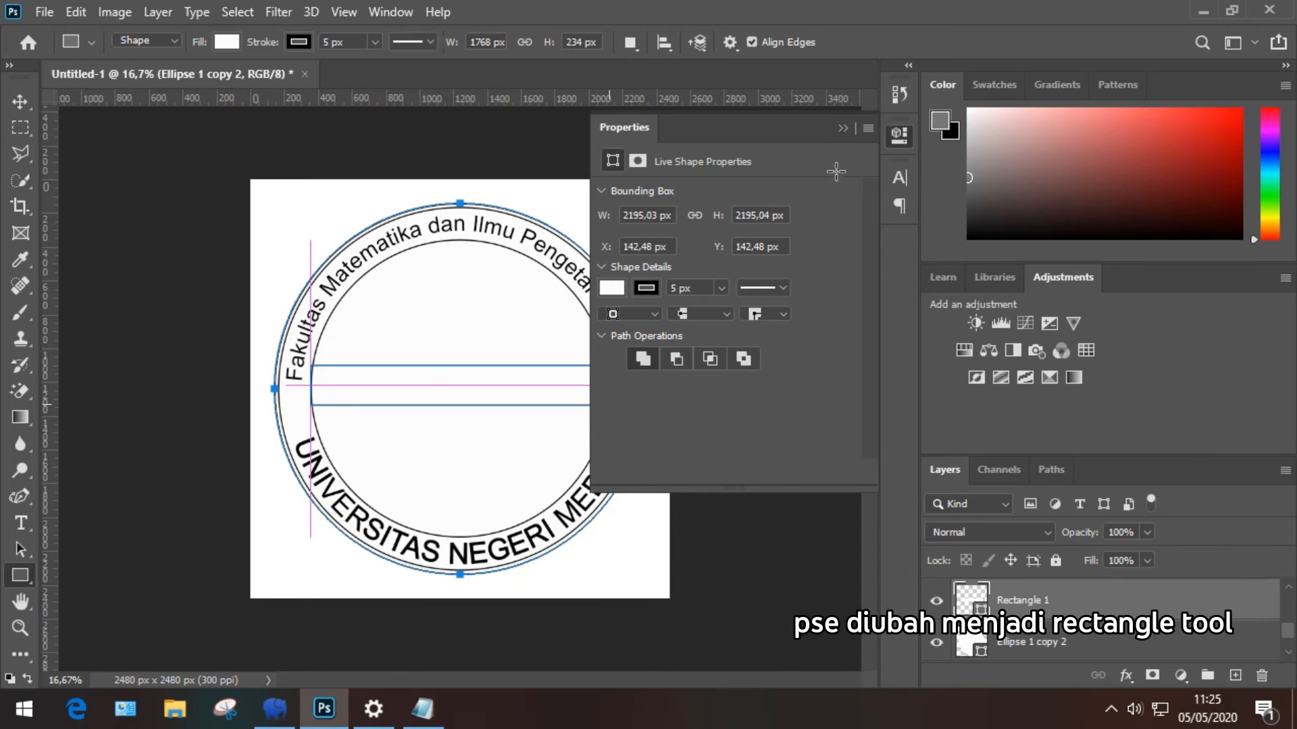
pyautogui.click(844, 128)
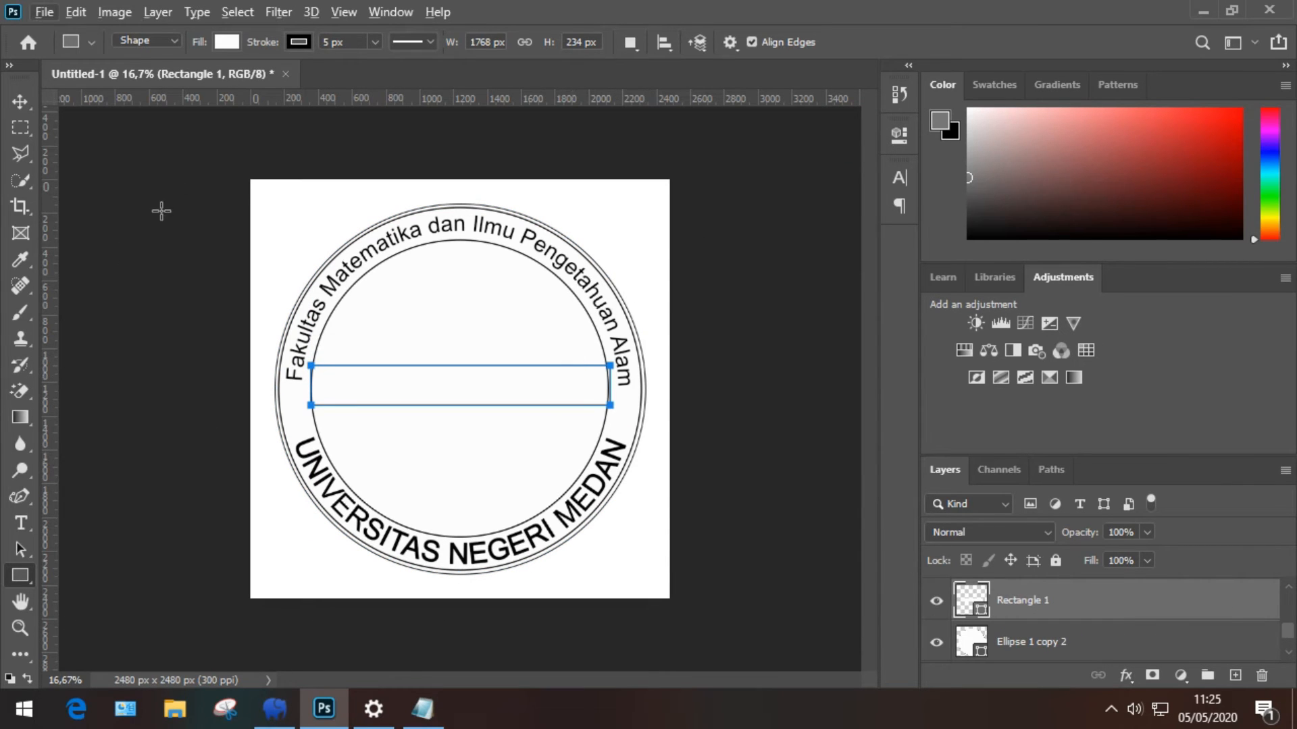
pyautogui.moveTo(375, 102); pyautogui.dragTo(417, 386)
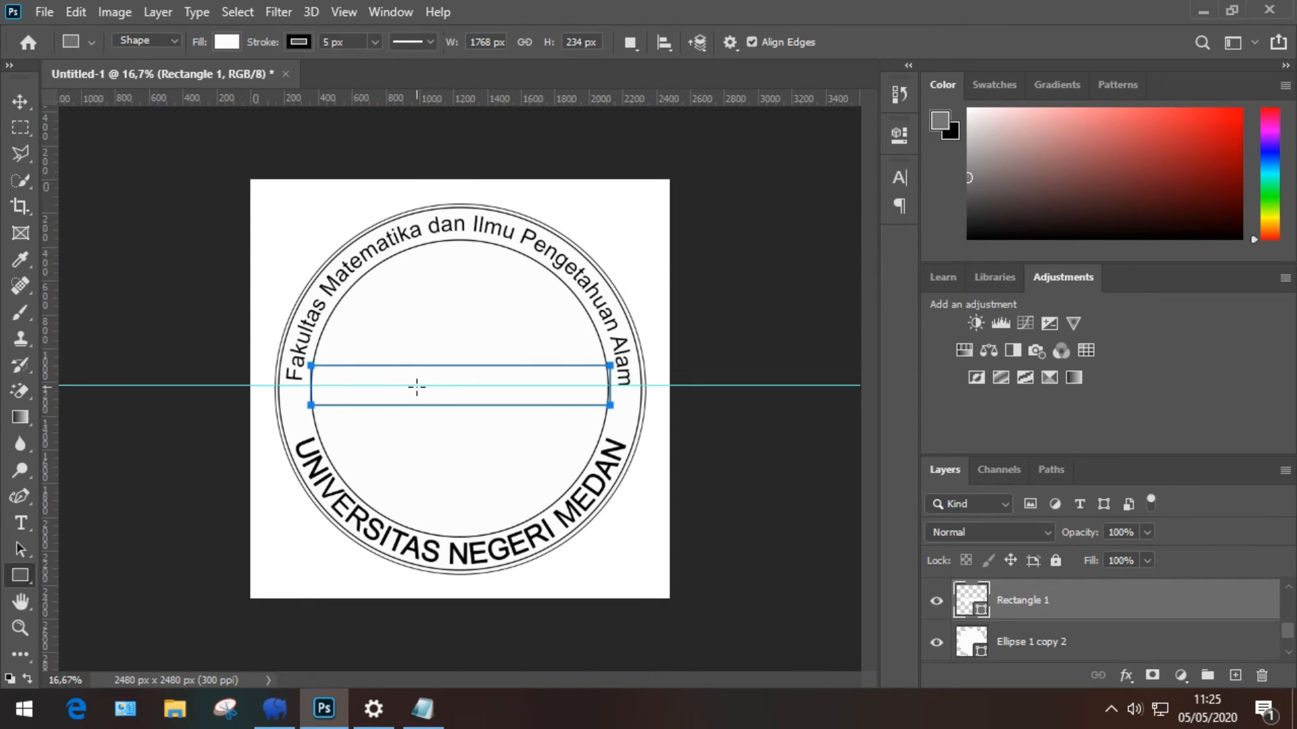
# Step: Move Rectangle 1 to the top of the layers and centre it on a guide at Y 1240 px
pyautogui.press('v')
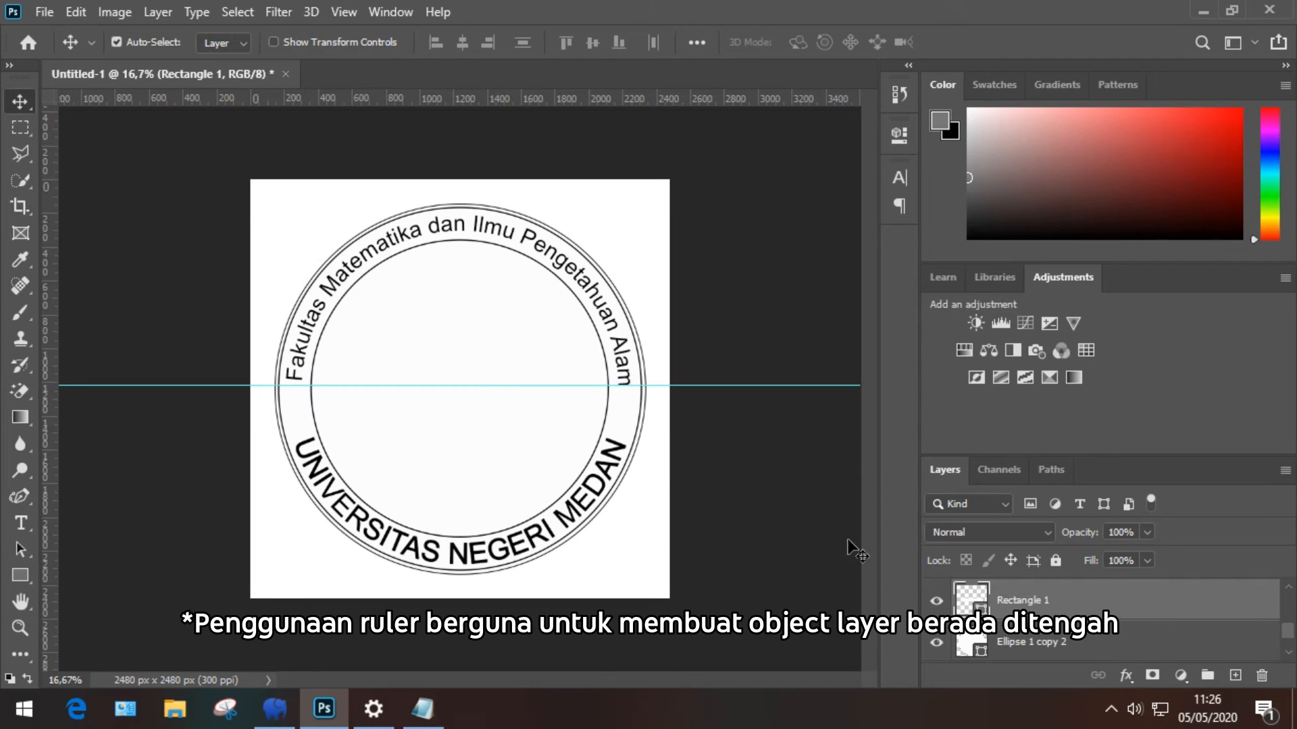
pyautogui.scroll(2, 1006, 603)
pyautogui.scroll(-2, 1019, 604)
pyautogui.moveTo(1046, 611); pyautogui.dragTo(1059, 580)
pyautogui.moveTo(547, 401); pyautogui.dragTo(546, 404)
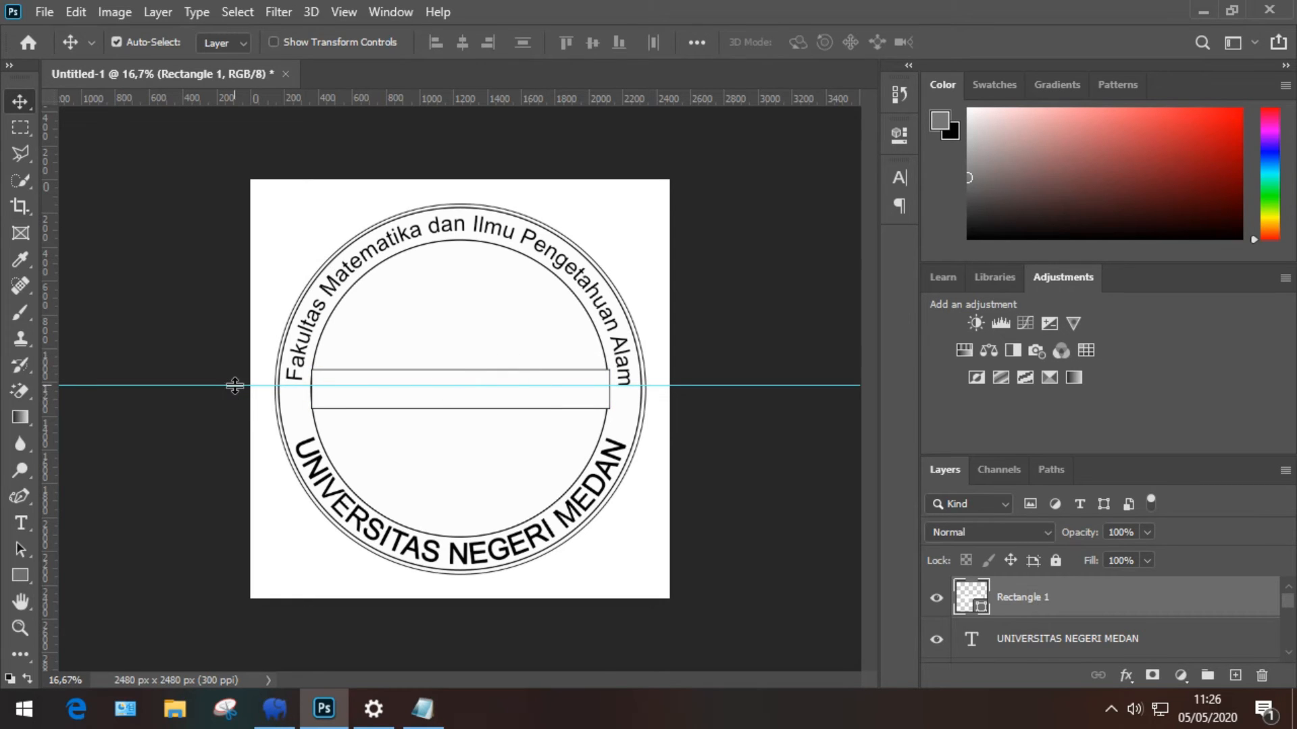
pyautogui.moveTo(234, 384); pyautogui.dragTo(236, 390)
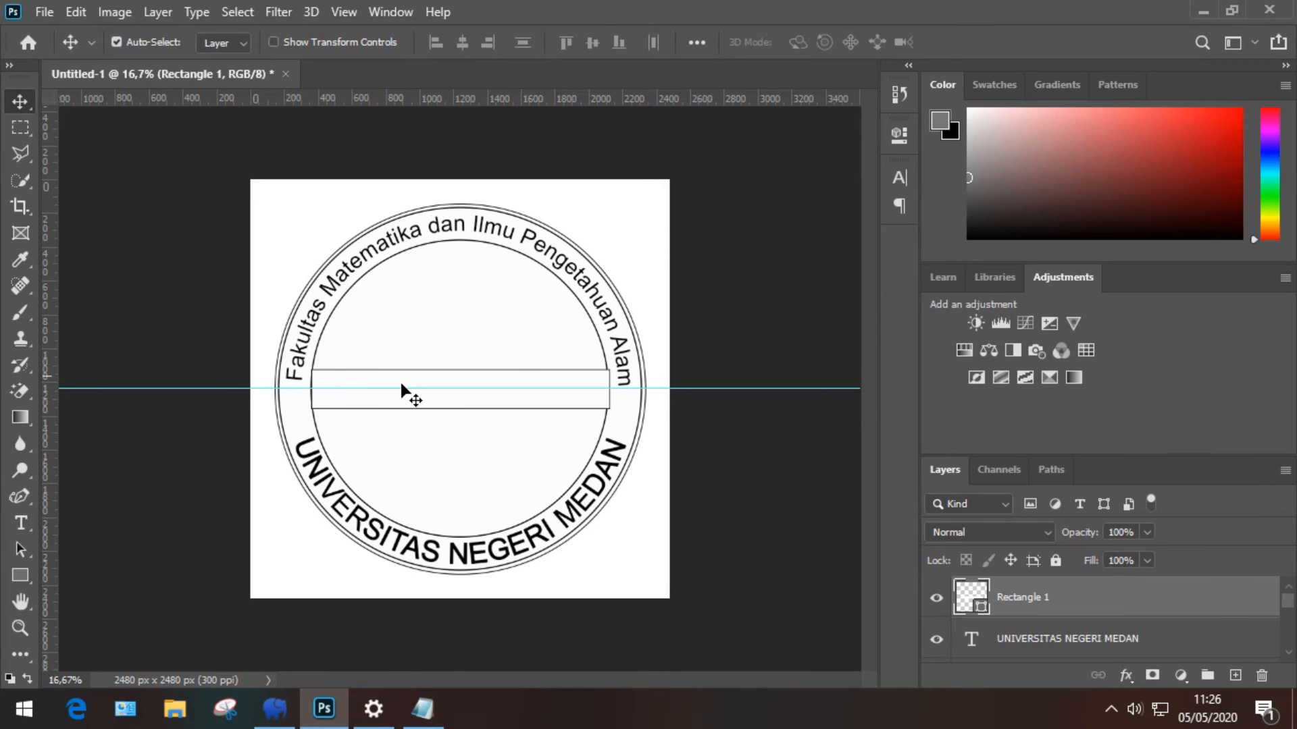
pyautogui.moveTo(444, 404); pyautogui.dragTo(443, 400)
pyautogui.scroll(5, 389, 401)
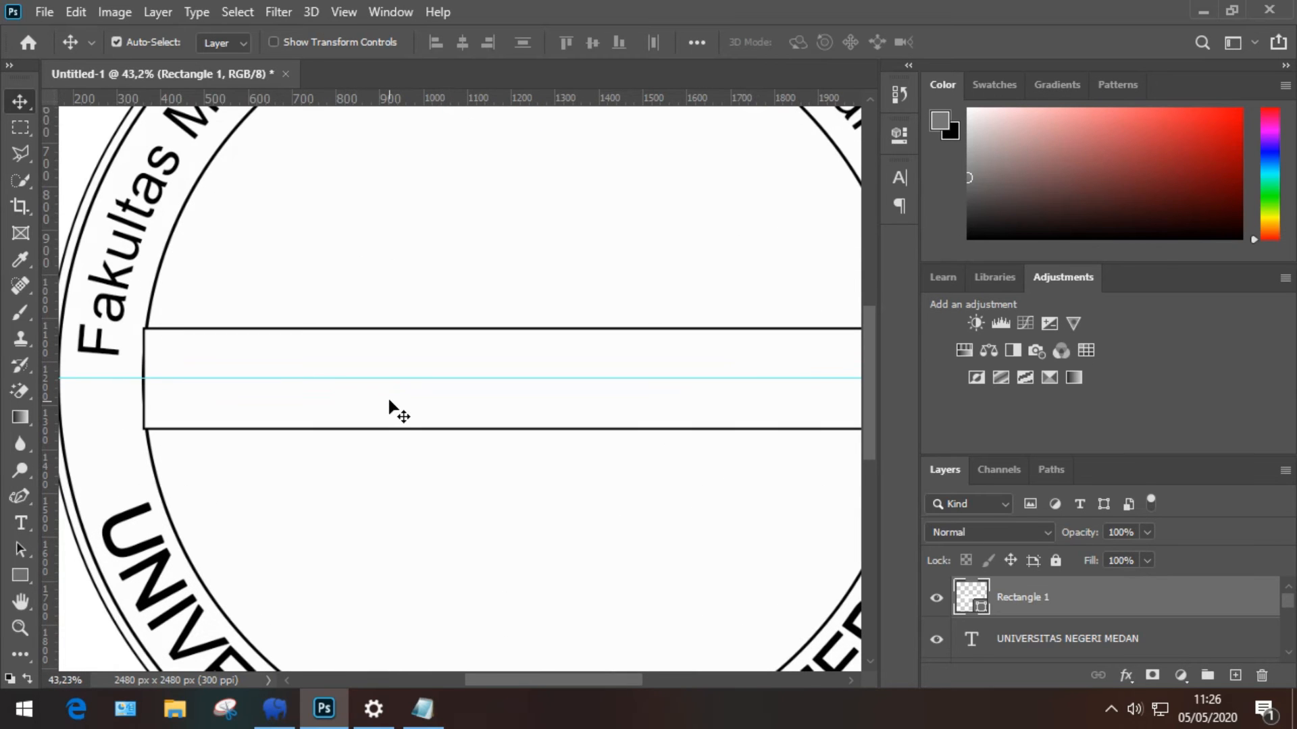
pyautogui.scroll(-3, 370, 431)
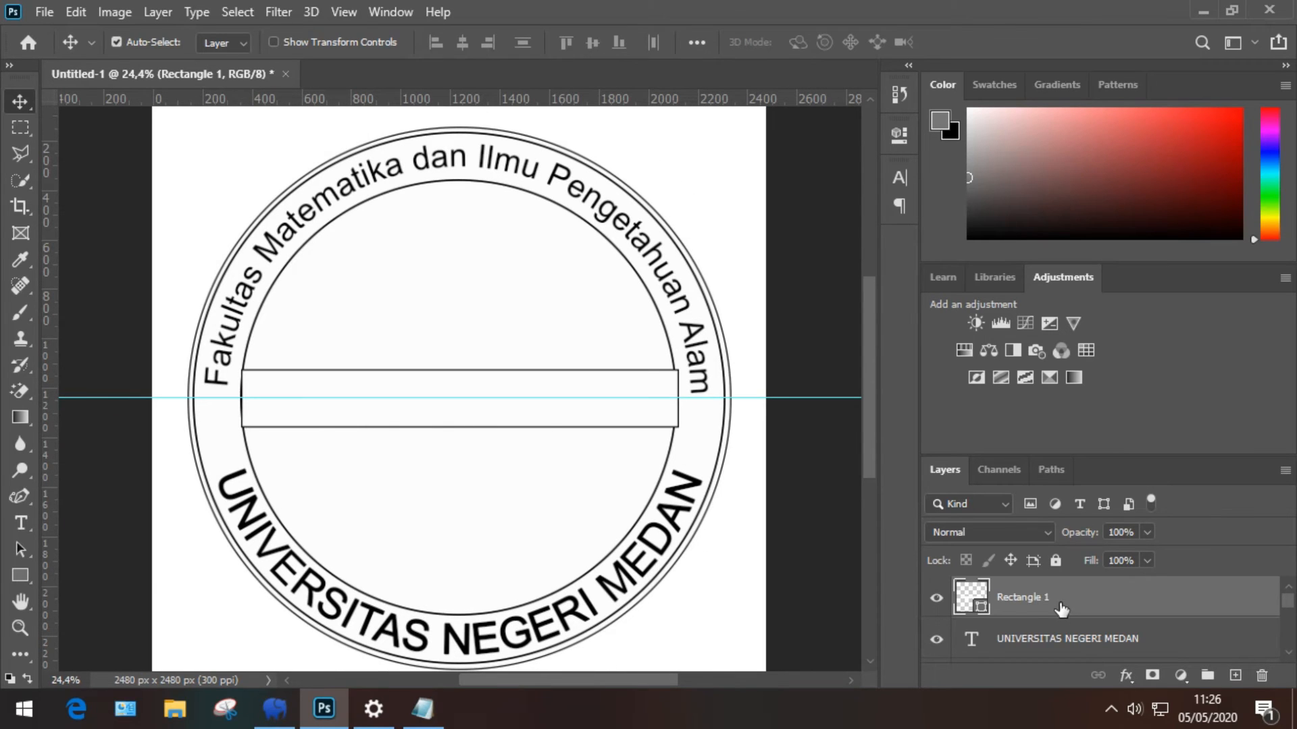
# Step: Set the Rectangle 1 band's fill to No Color
pyautogui.click(20, 575)
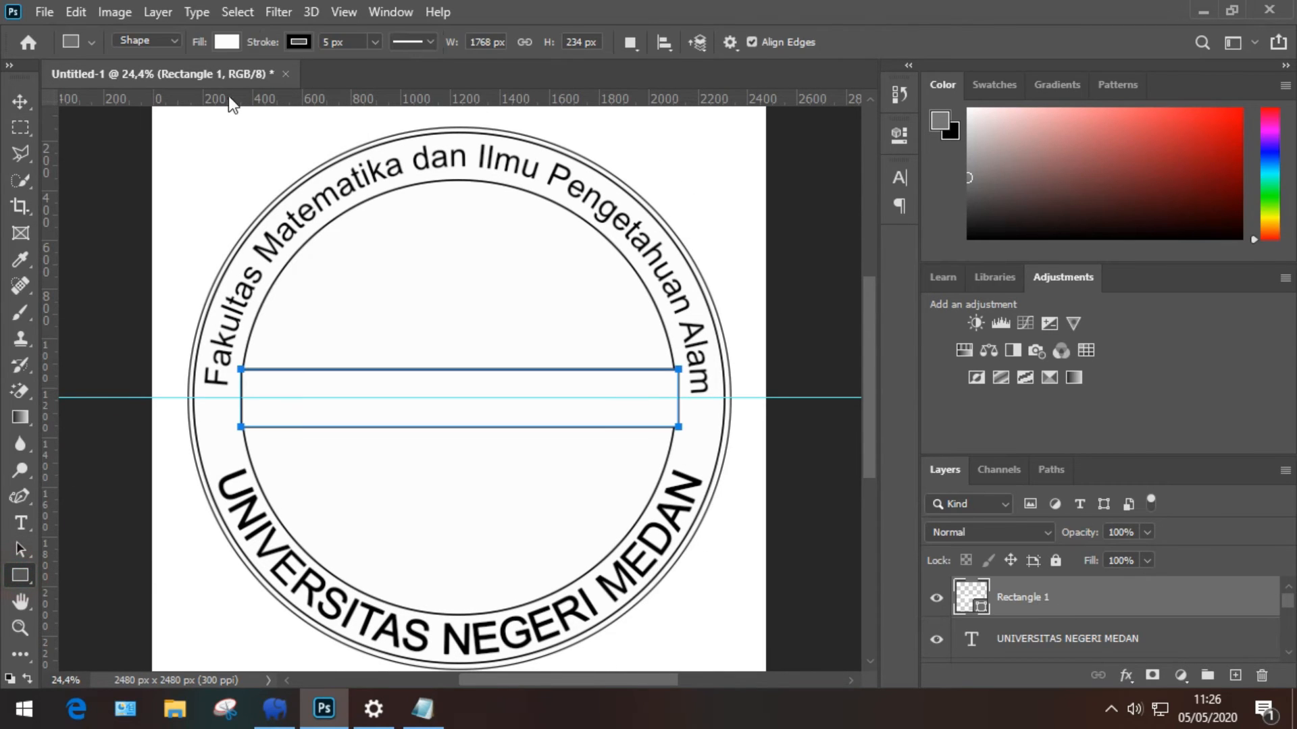
pyautogui.click(229, 42)
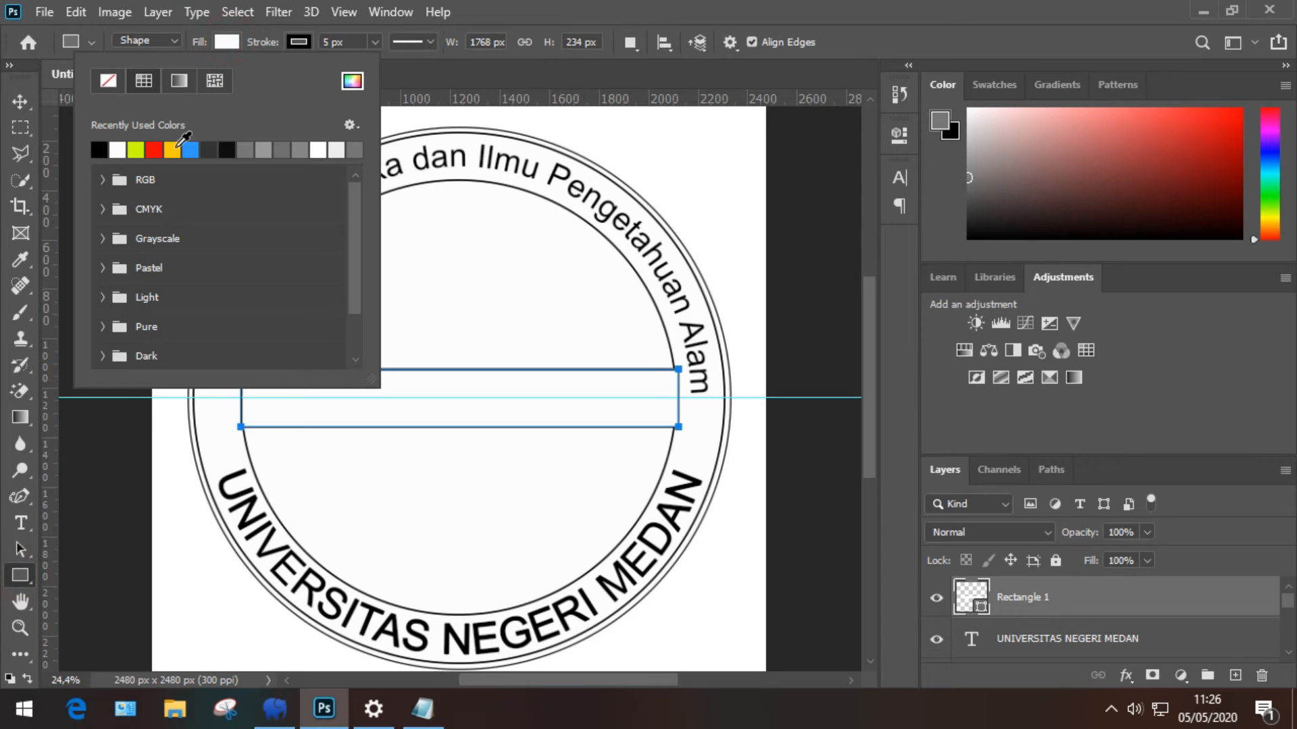
pyautogui.click(111, 83)
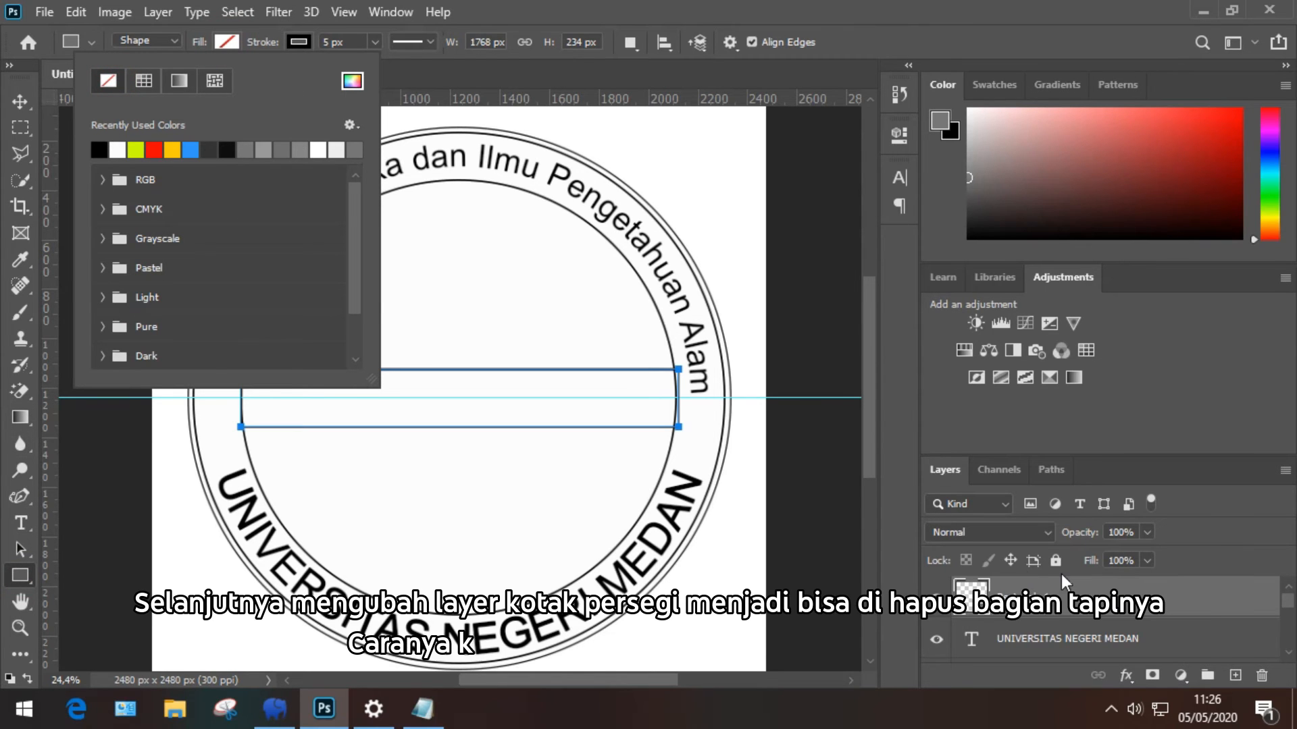
# Step: Rasterize the Rectangle 1 layer into an ordinary pixel layer
pyautogui.rightClick(1060, 594)
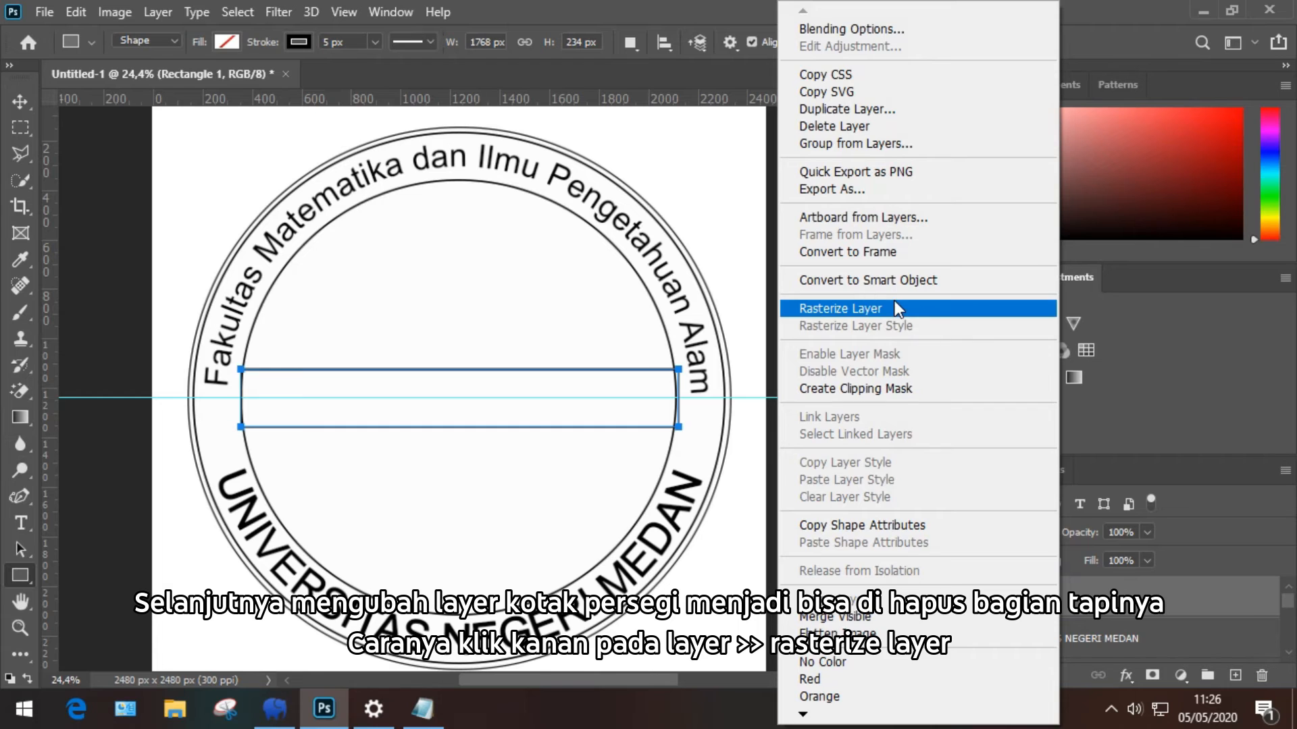
pyautogui.click(894, 301)
pyautogui.scroll(5, 701, 398)
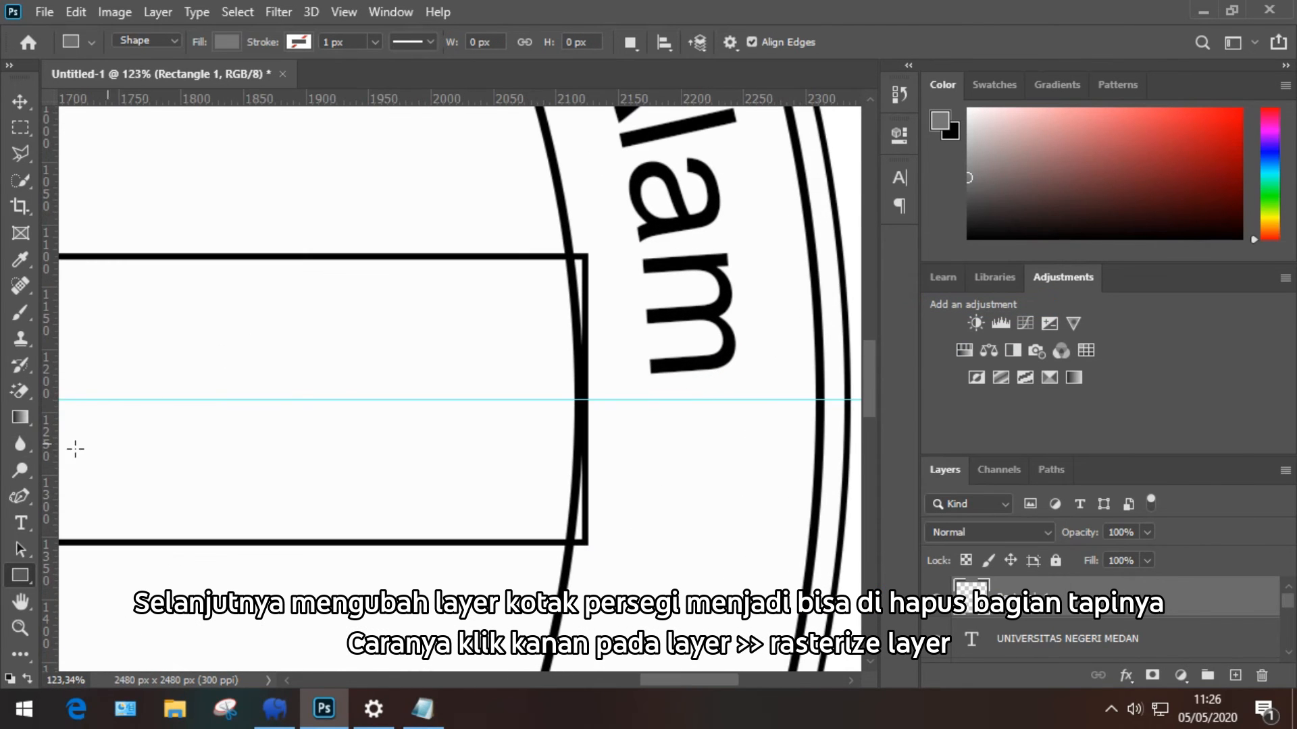
pyautogui.click(20, 393)
# Step: Switch to the plain Eraser Tool and set its size to 64 px
pyautogui.click(73, 405)
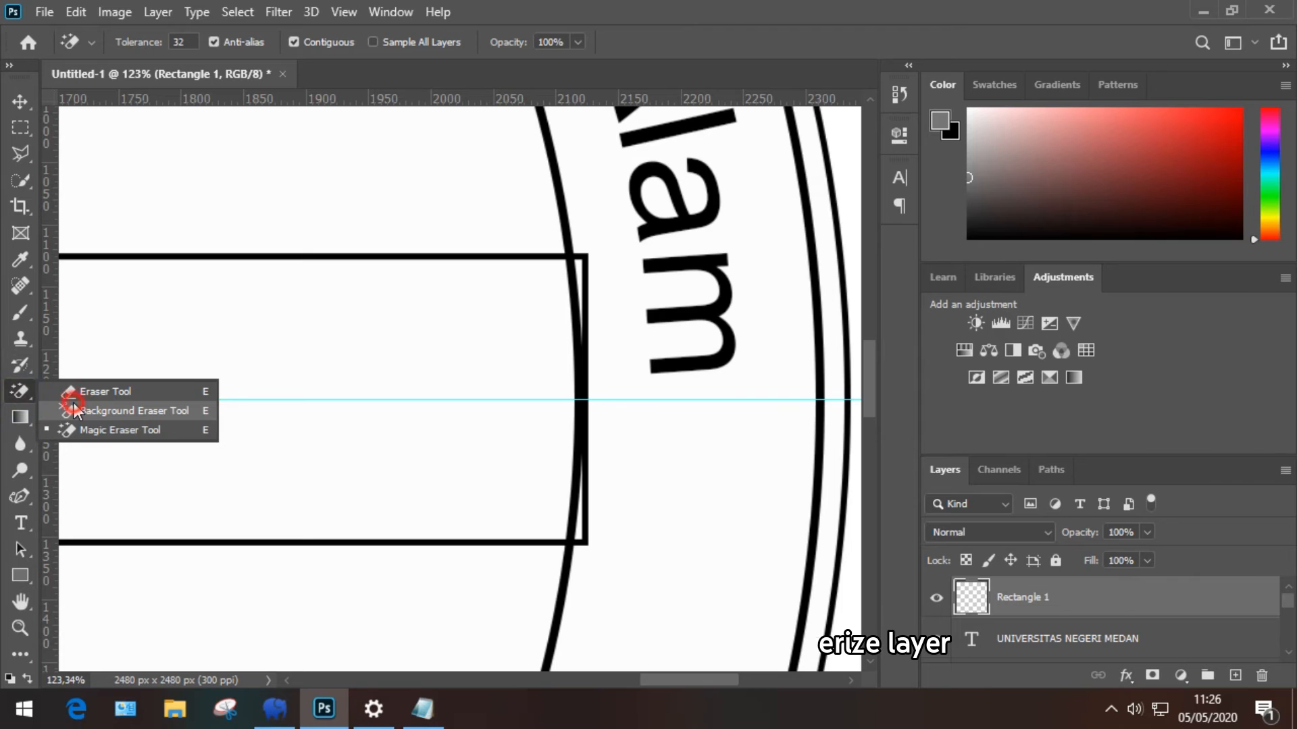
pyautogui.click(79, 398)
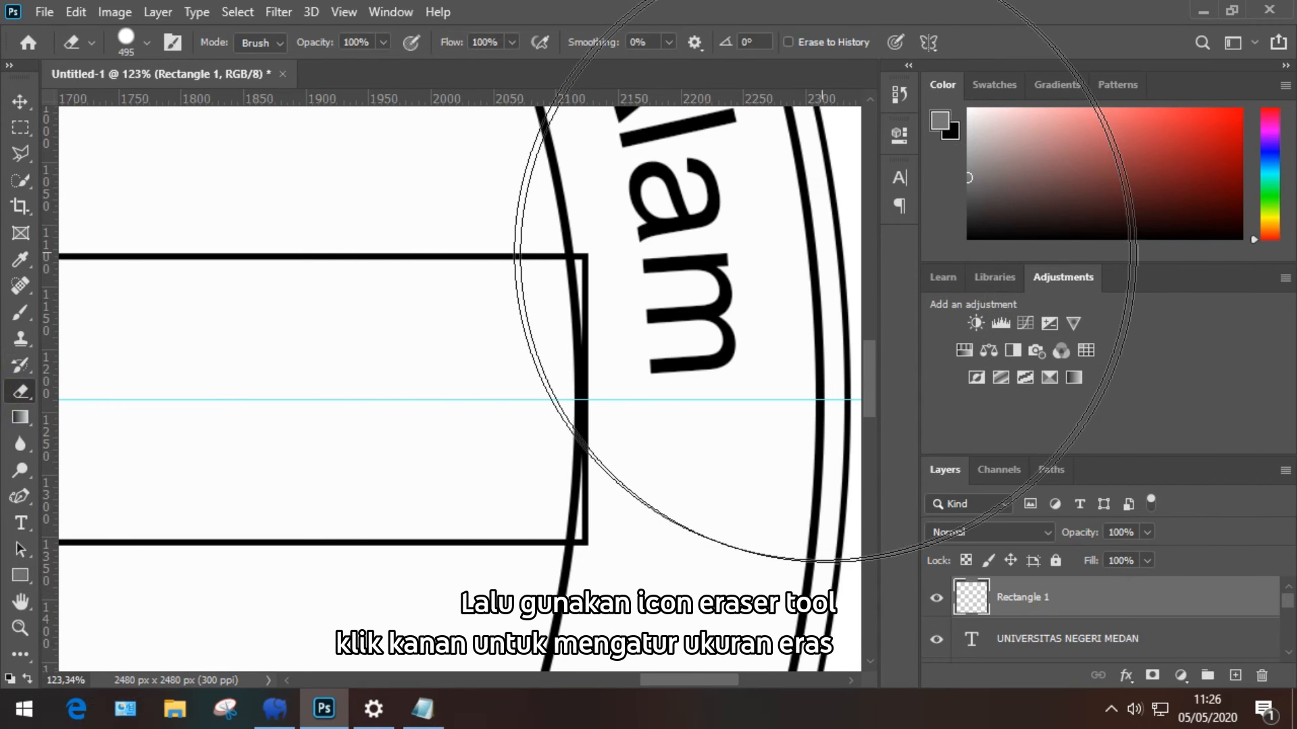
pyautogui.rightClick(826, 253)
pyautogui.click(977, 300)
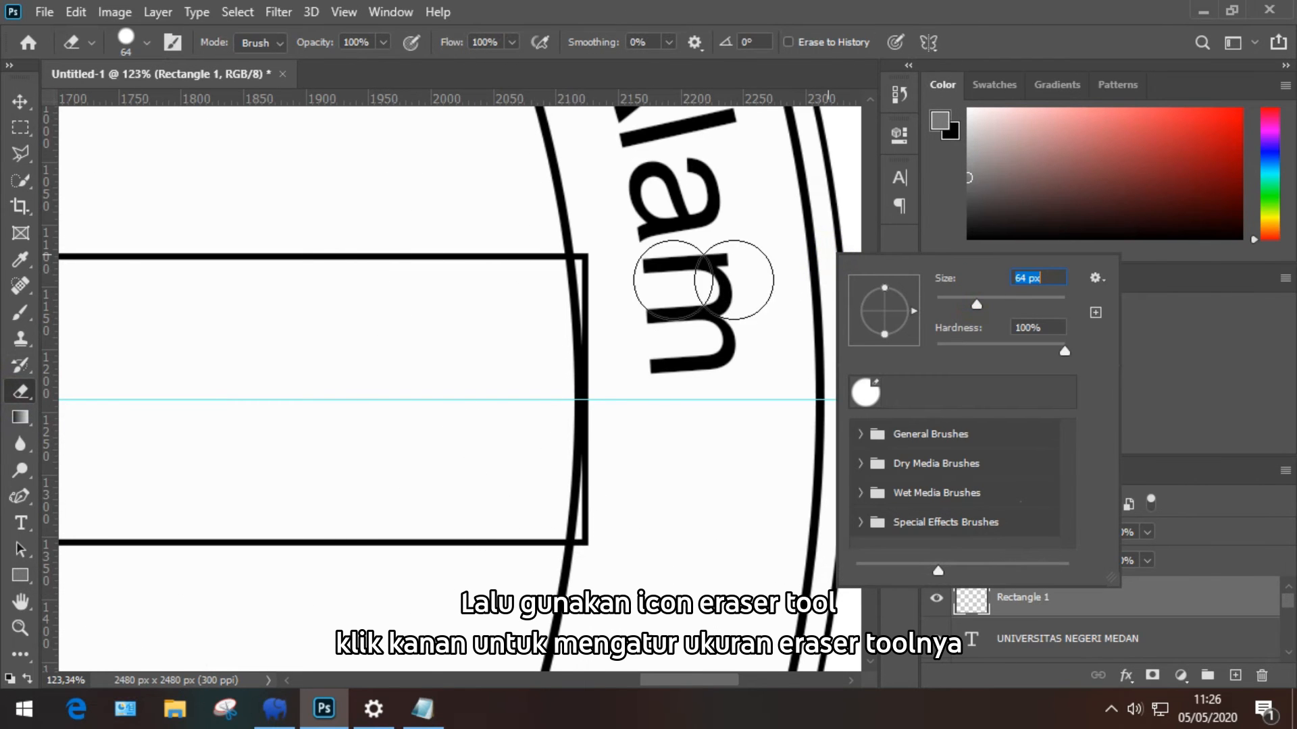
pyautogui.click(612, 261)
# Step: Erase the band's right vertical end line and its leftover corner
pyautogui.moveTo(614, 265)
pyautogui.mouseDown()
pyautogui.moveTo(601, 485)
pyautogui.moveTo(616, 550)
pyautogui.mouseUp()
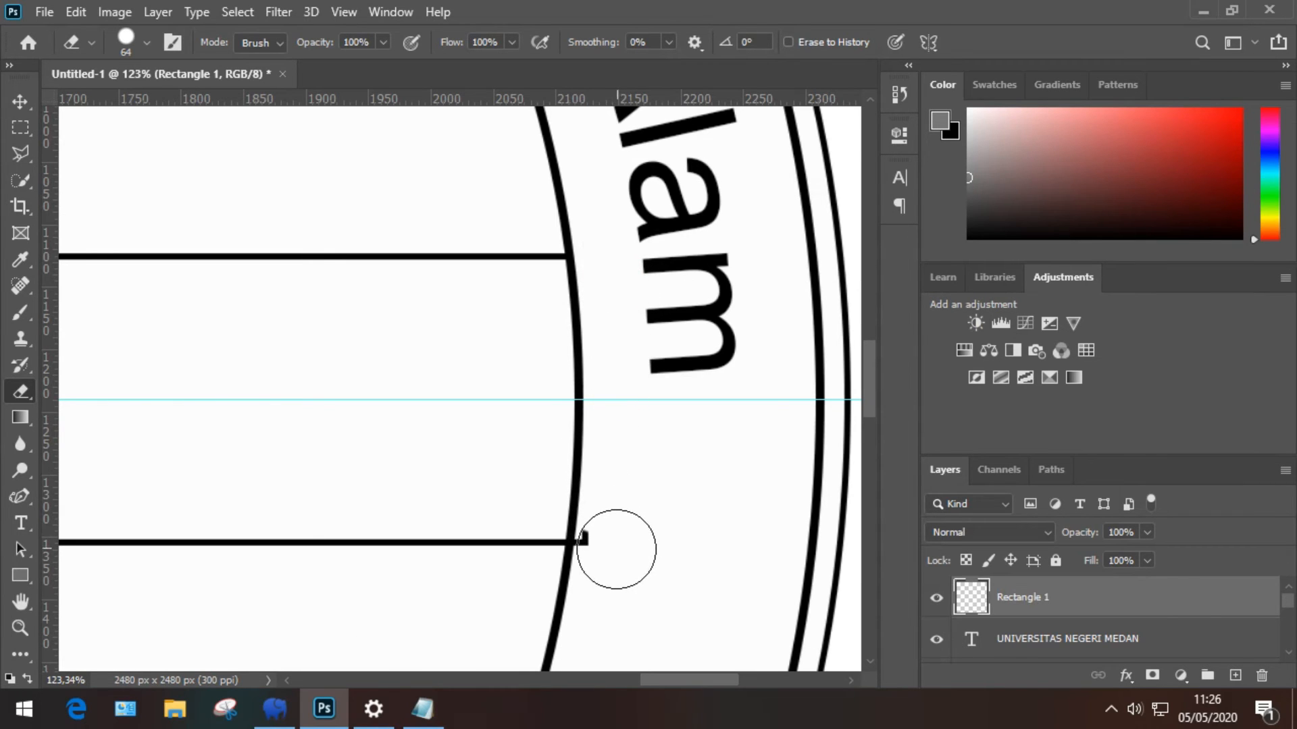
pyautogui.click(614, 547)
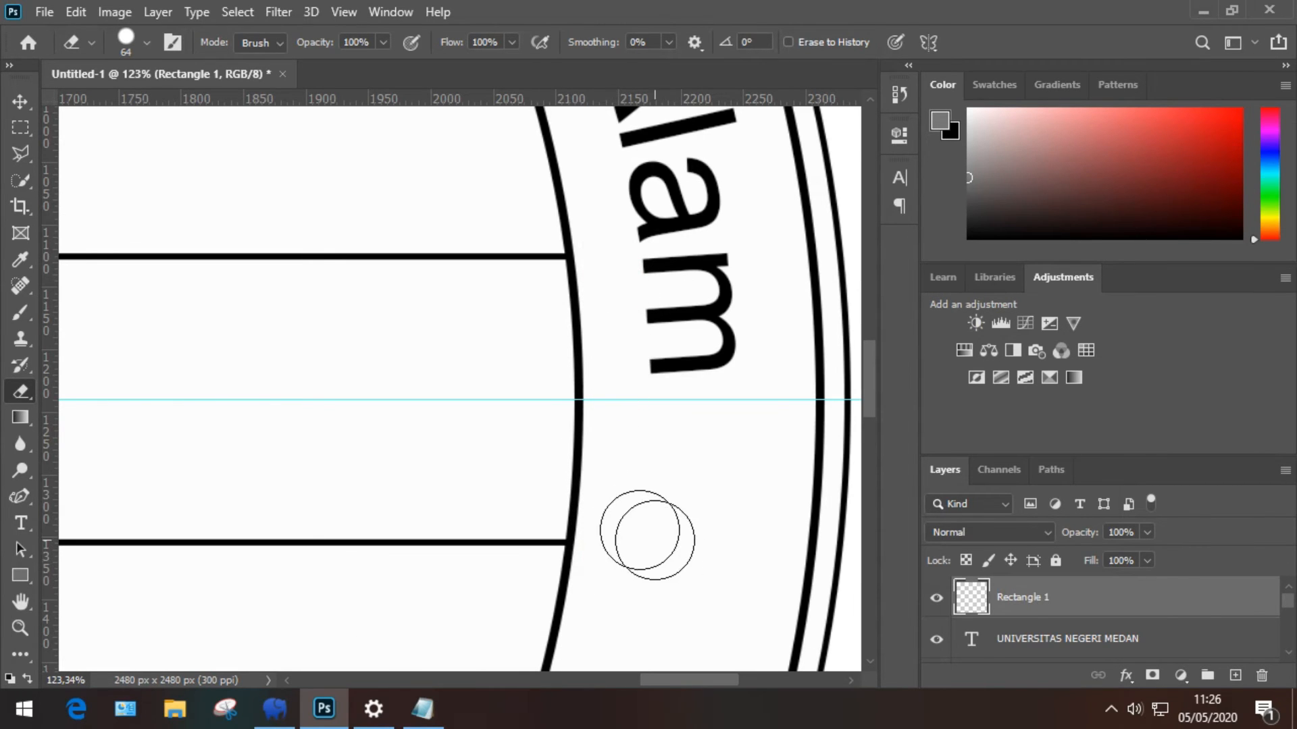
pyautogui.moveTo(679, 685); pyautogui.dragTo(421, 669)
# Step: Erase the band's left vertical end line and the leftover edge bits there
pyautogui.moveTo(536, 266); pyautogui.dragTo(554, 475)
pyautogui.scroll(-1, 553, 475)
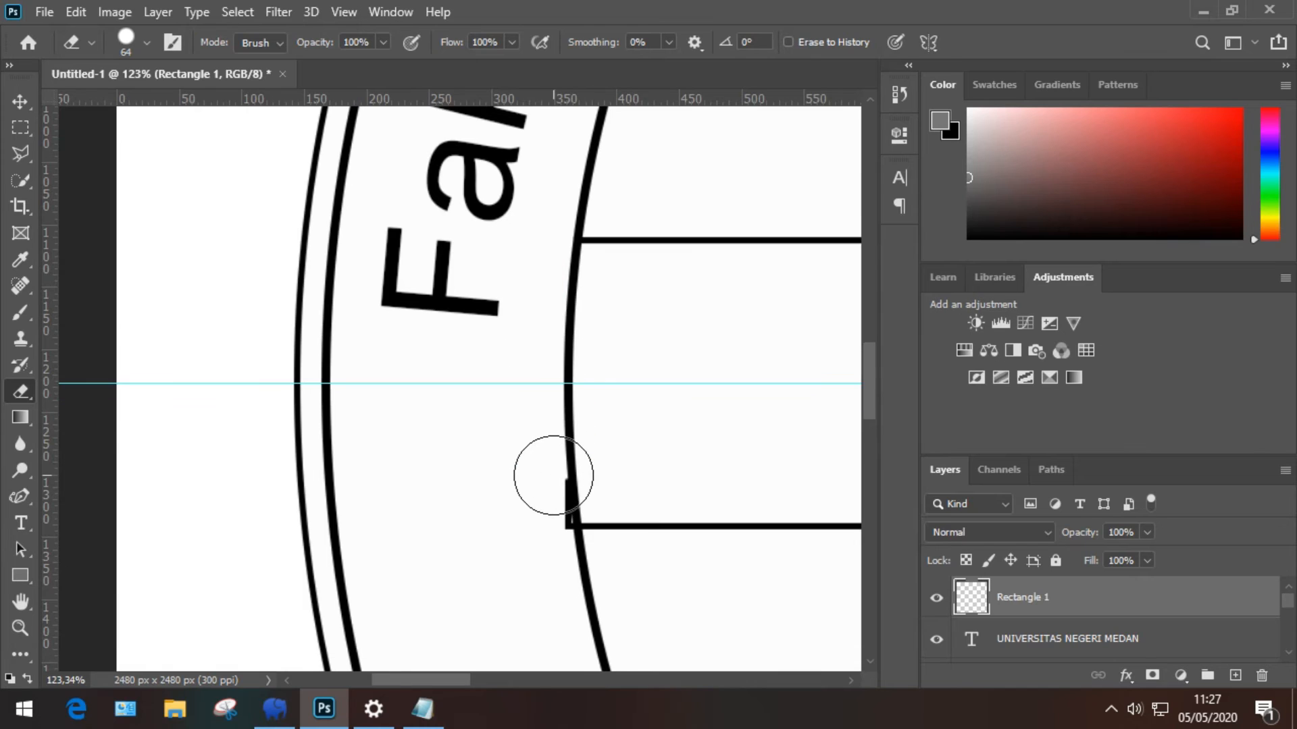
pyautogui.scroll(-1, 553, 474)
pyautogui.click(539, 506)
pyautogui.click(540, 473)
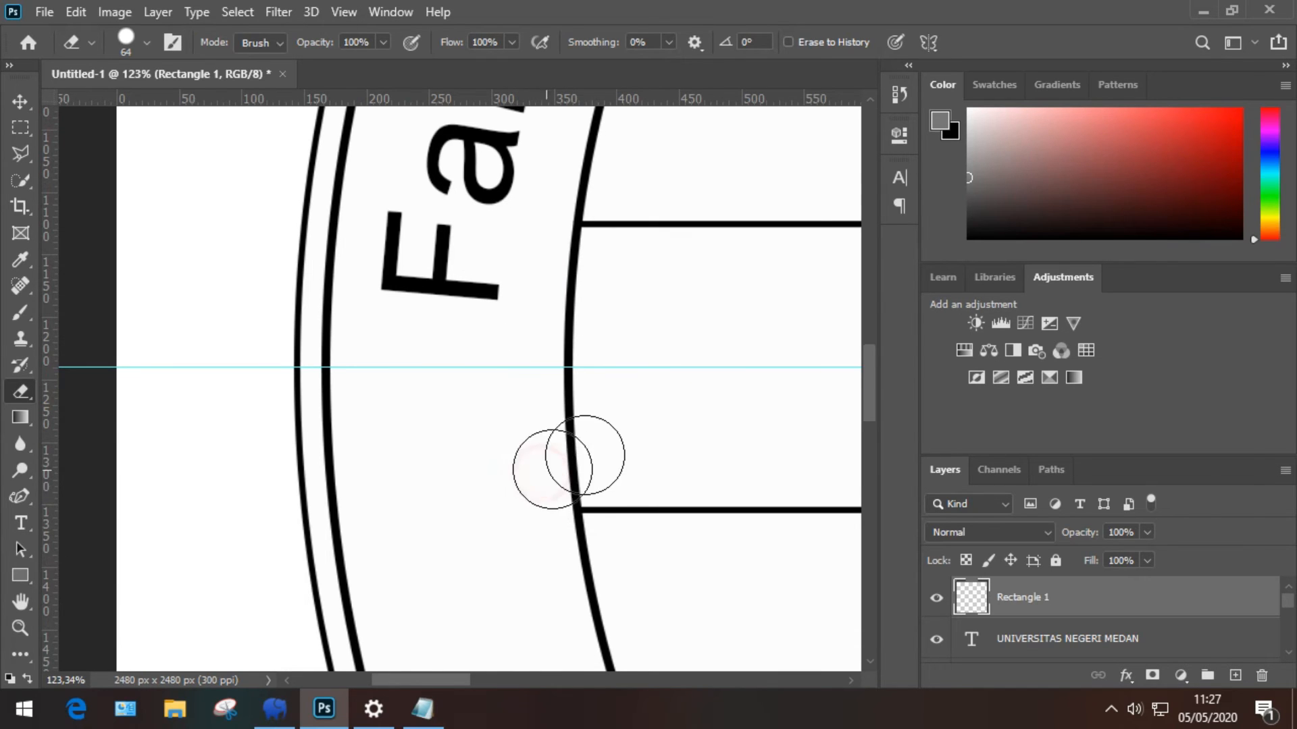
pyautogui.scroll(-10, 585, 454)
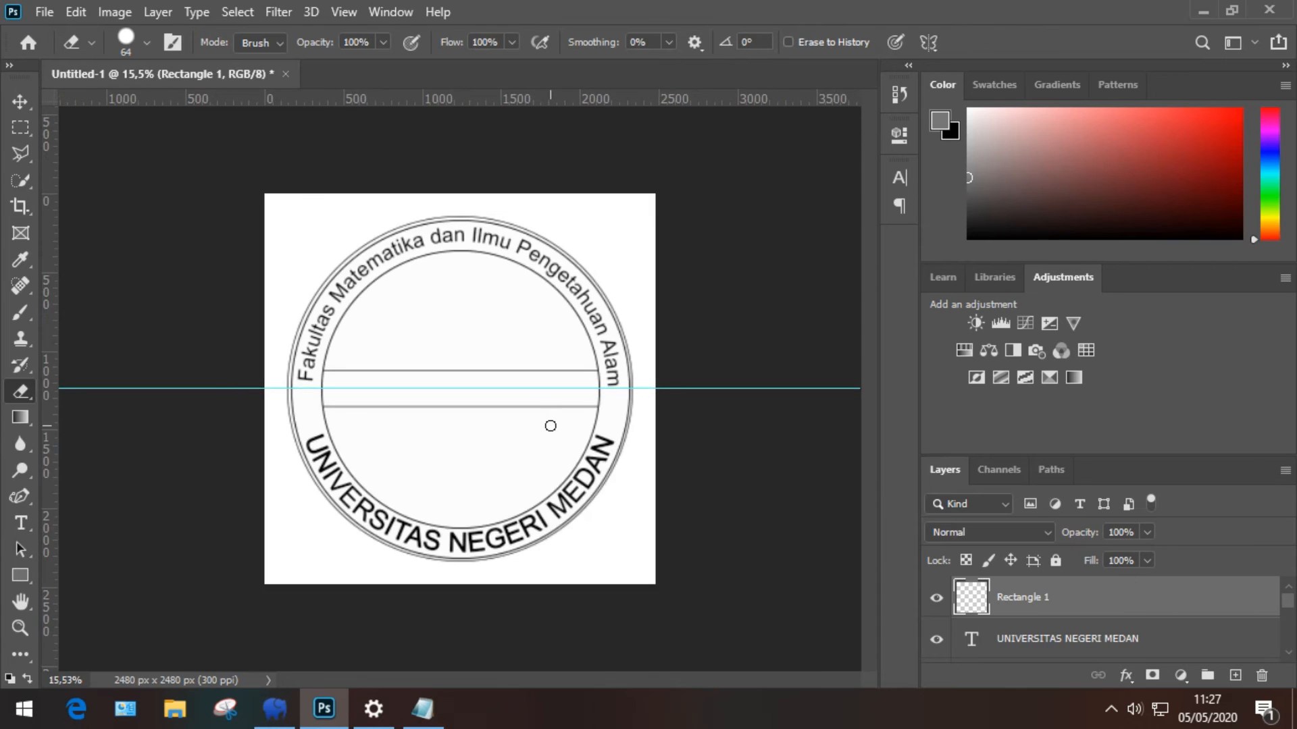
pyautogui.scroll(3, 551, 426)
pyautogui.scroll(1, 571, 410)
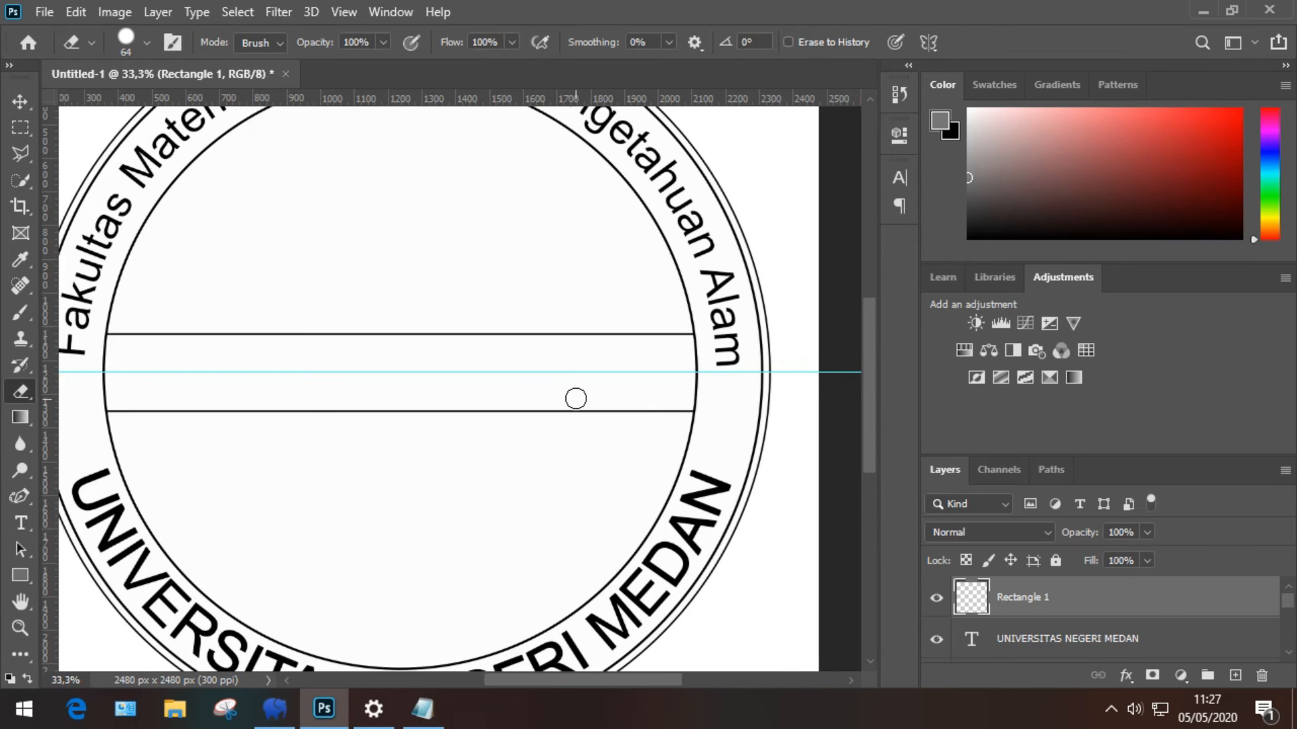
pyautogui.scroll(3, 576, 399)
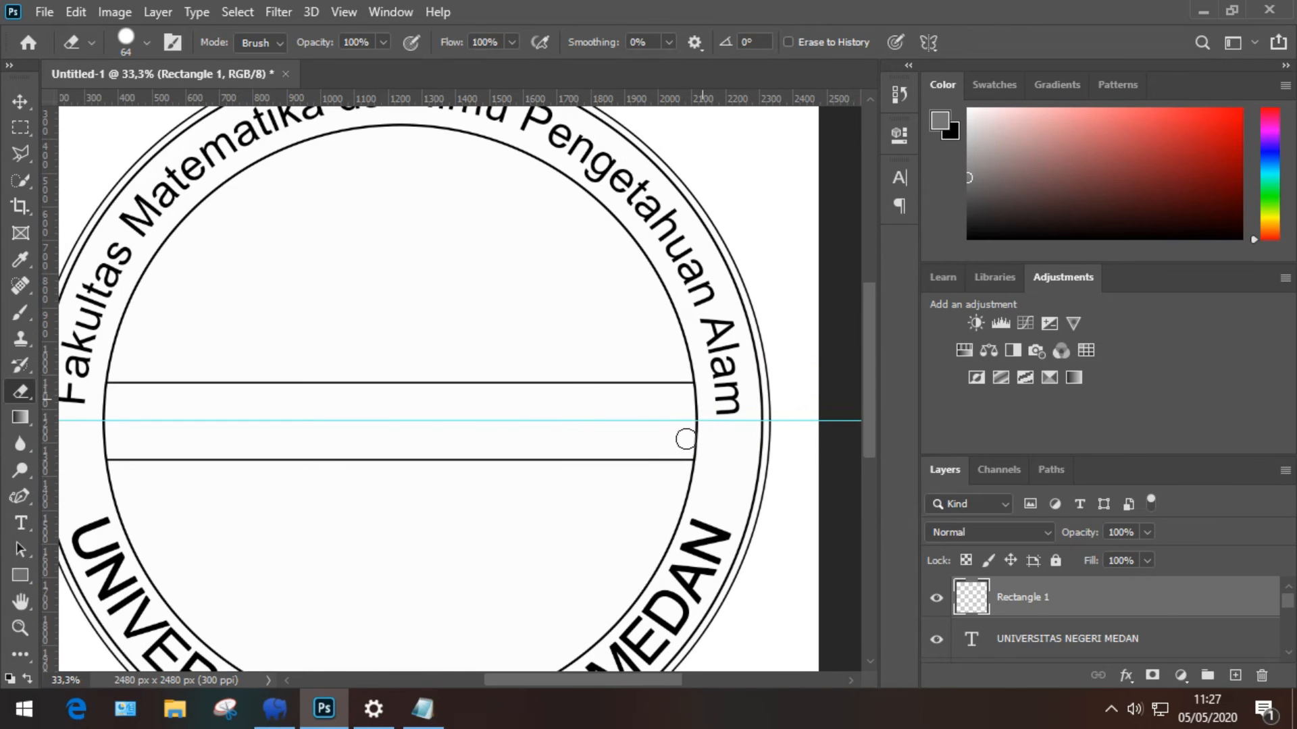
pyautogui.scroll(2, 706, 405)
pyautogui.scroll(-5, 703, 405)
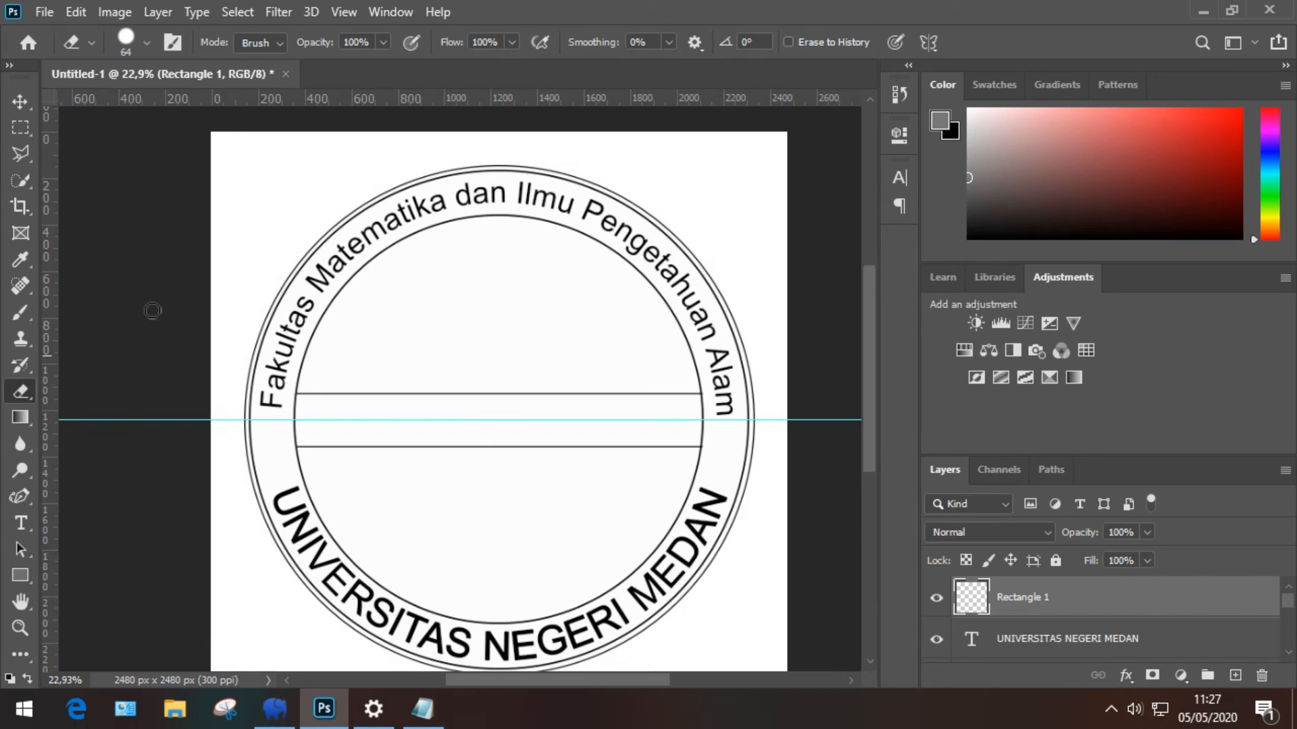
pyautogui.click(20, 127)
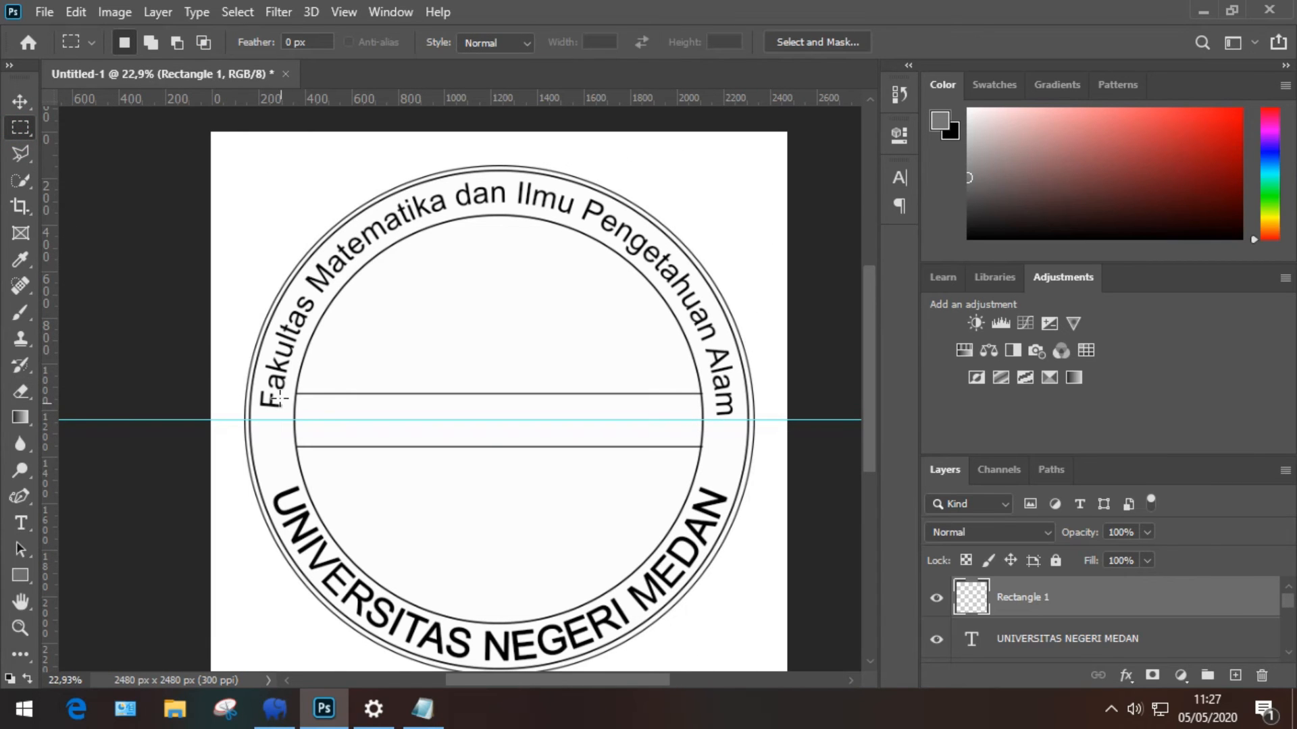
pyautogui.moveTo(279, 395); pyautogui.dragTo(638, 426)
pyautogui.scroll(4, 681, 421)
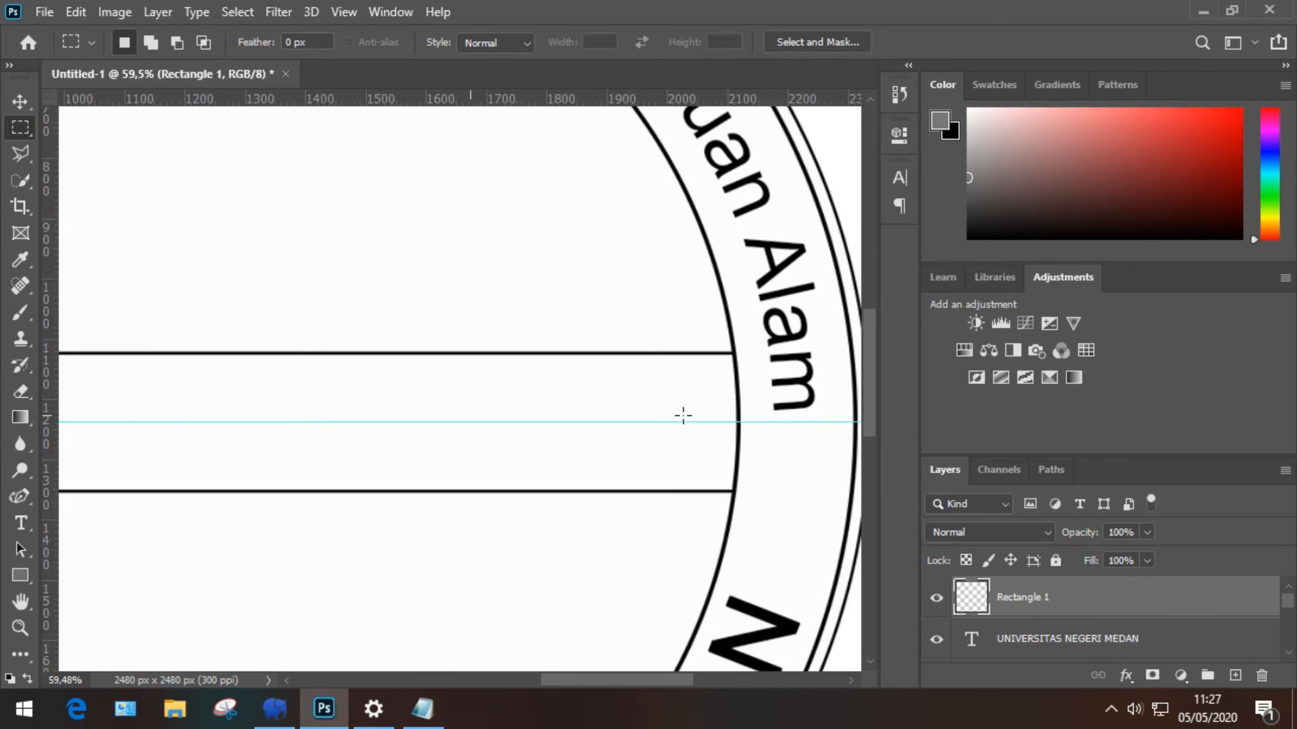
pyautogui.scroll(-2, 683, 416)
pyautogui.scroll(9, 739, 404)
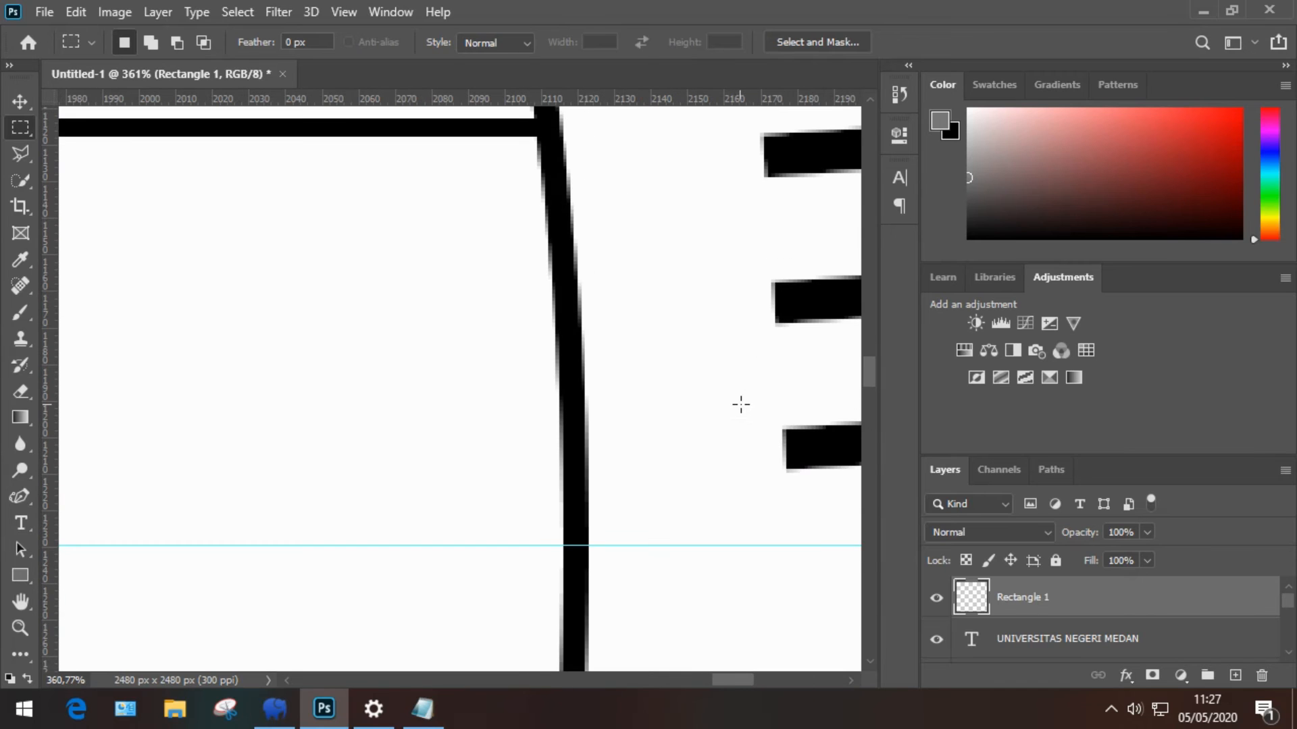
pyautogui.scroll(5, 736, 403)
pyautogui.scroll(-10, 586, 368)
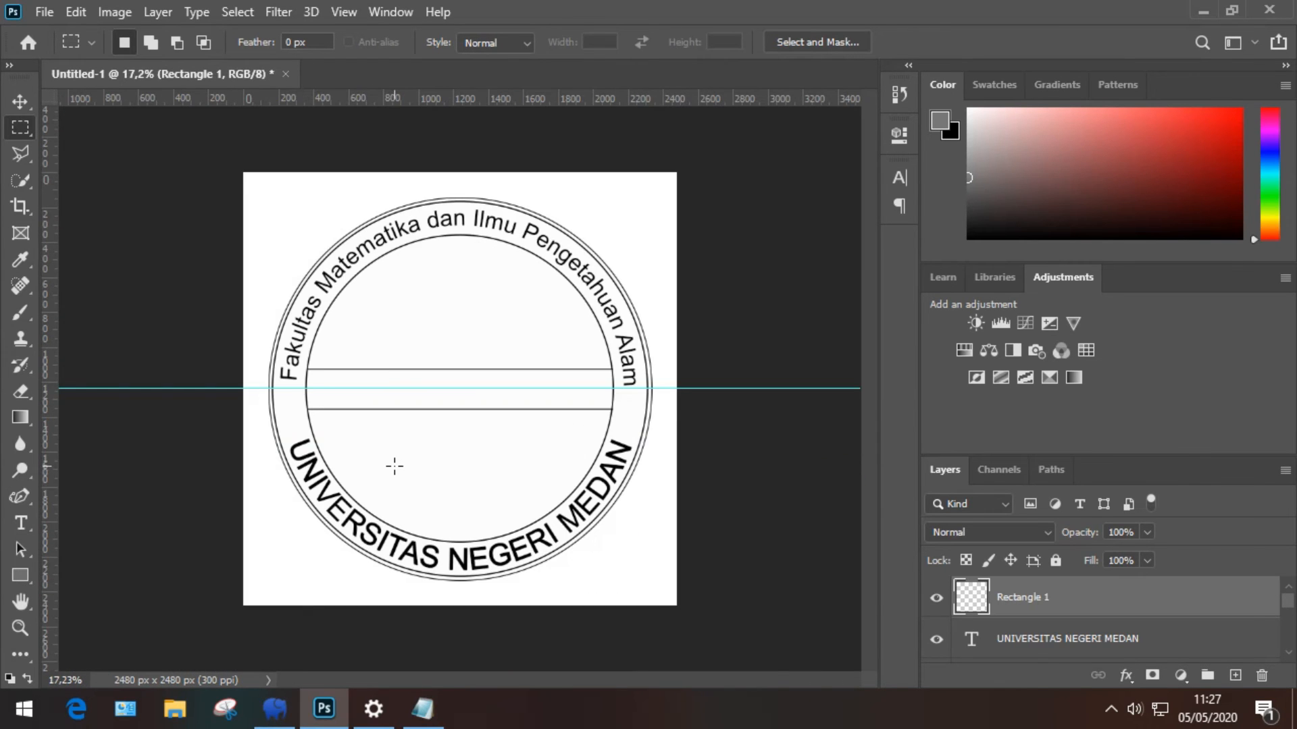
pyautogui.scroll(2, 394, 466)
pyautogui.press('t')
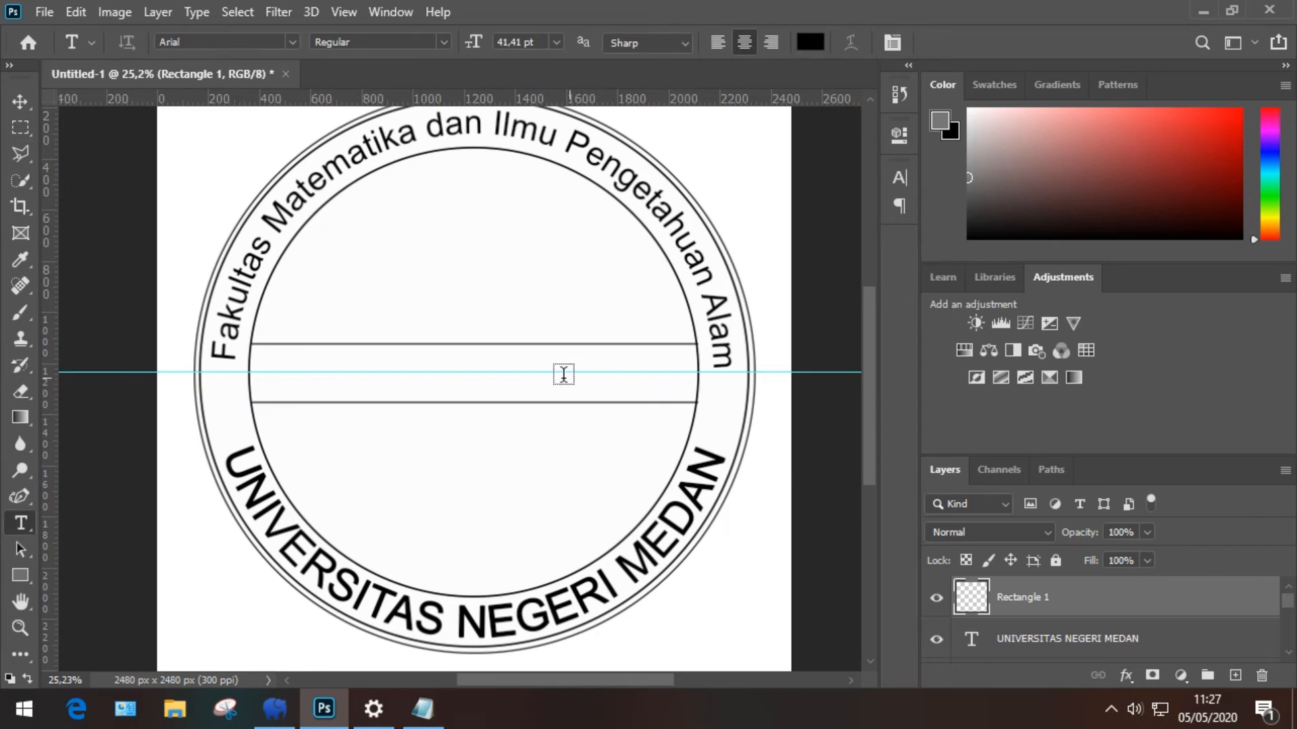
# Step: Type 'TELAH LULUS SENSOR' in the band at 35,41 pt and nudge it down to centre
pyautogui.click(472, 376)
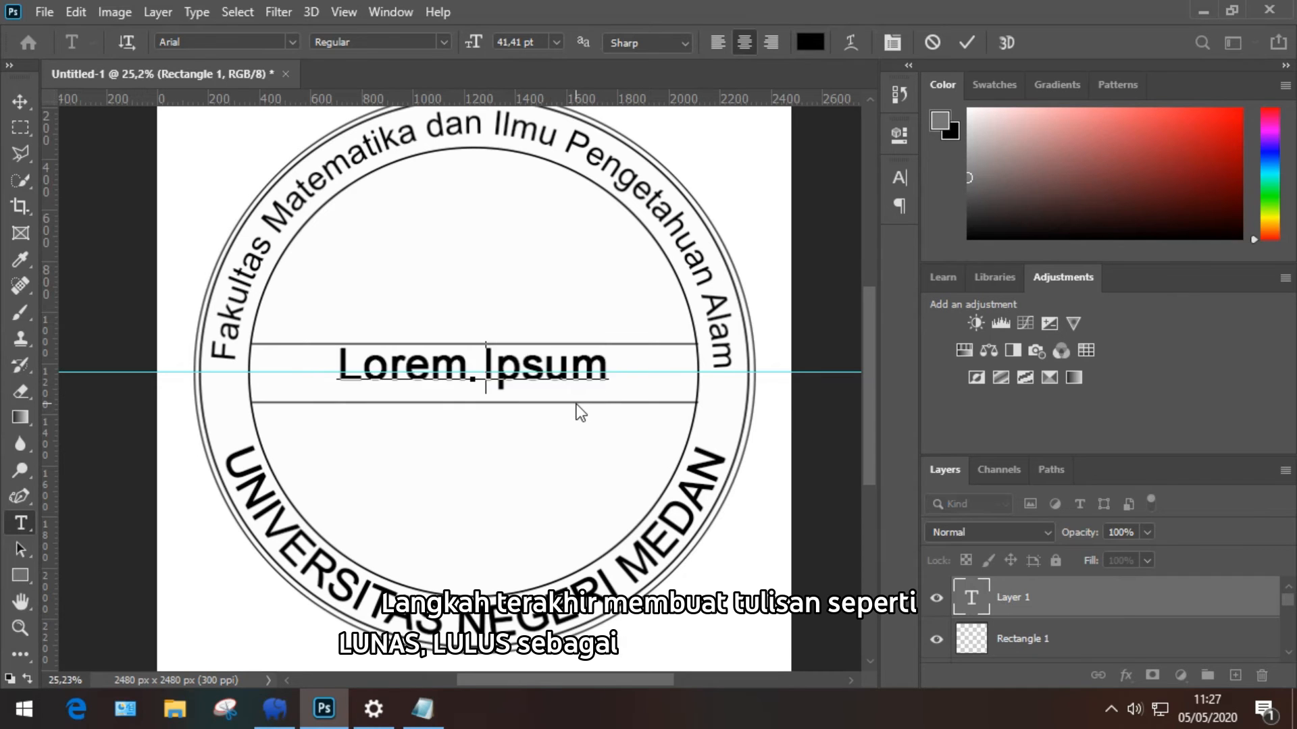
pyautogui.write('TELAH LULUS S')
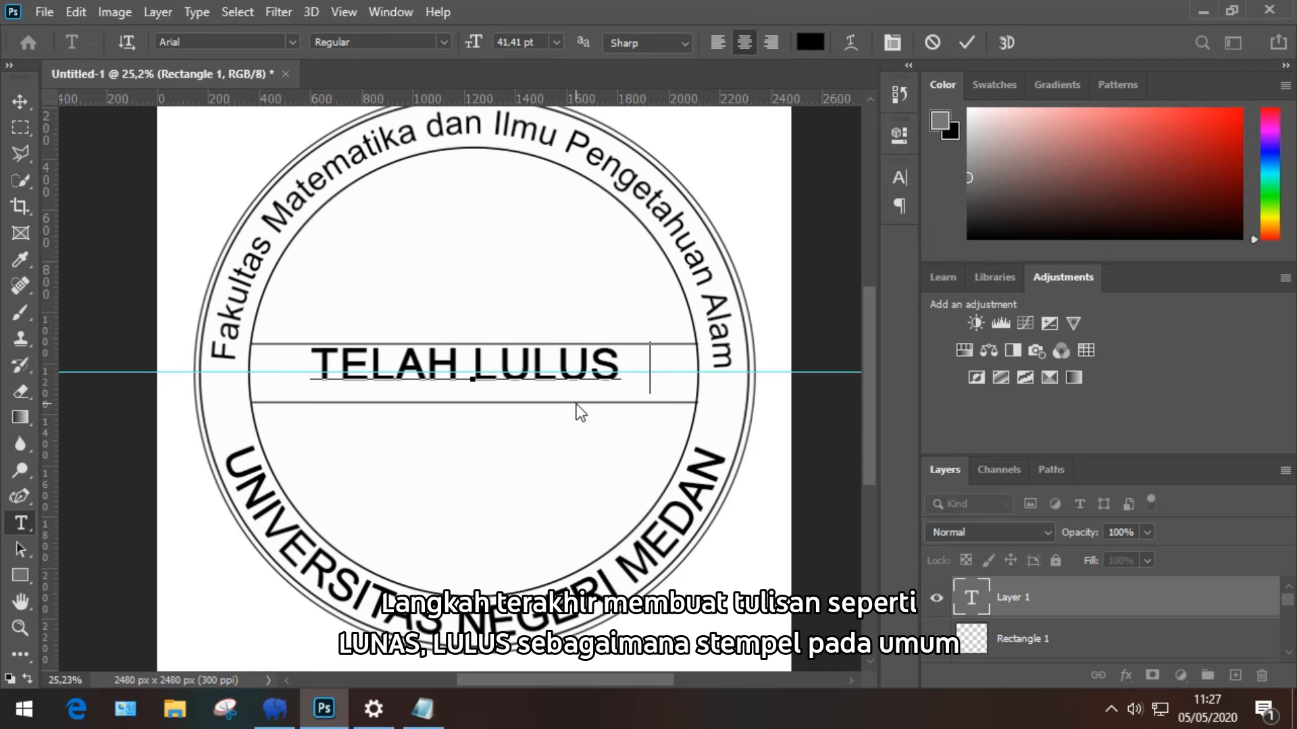
pyautogui.write('ENSOR')
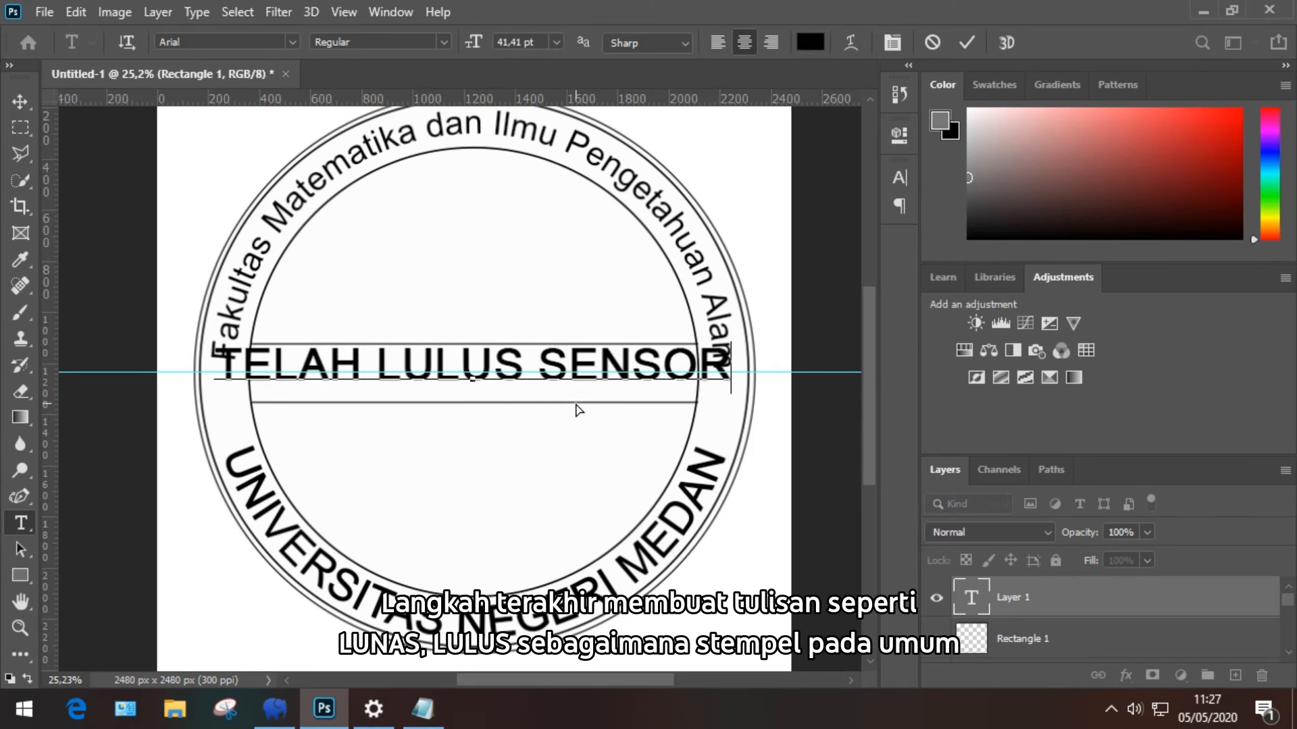
pyautogui.hotkey('ctrl', 'a')
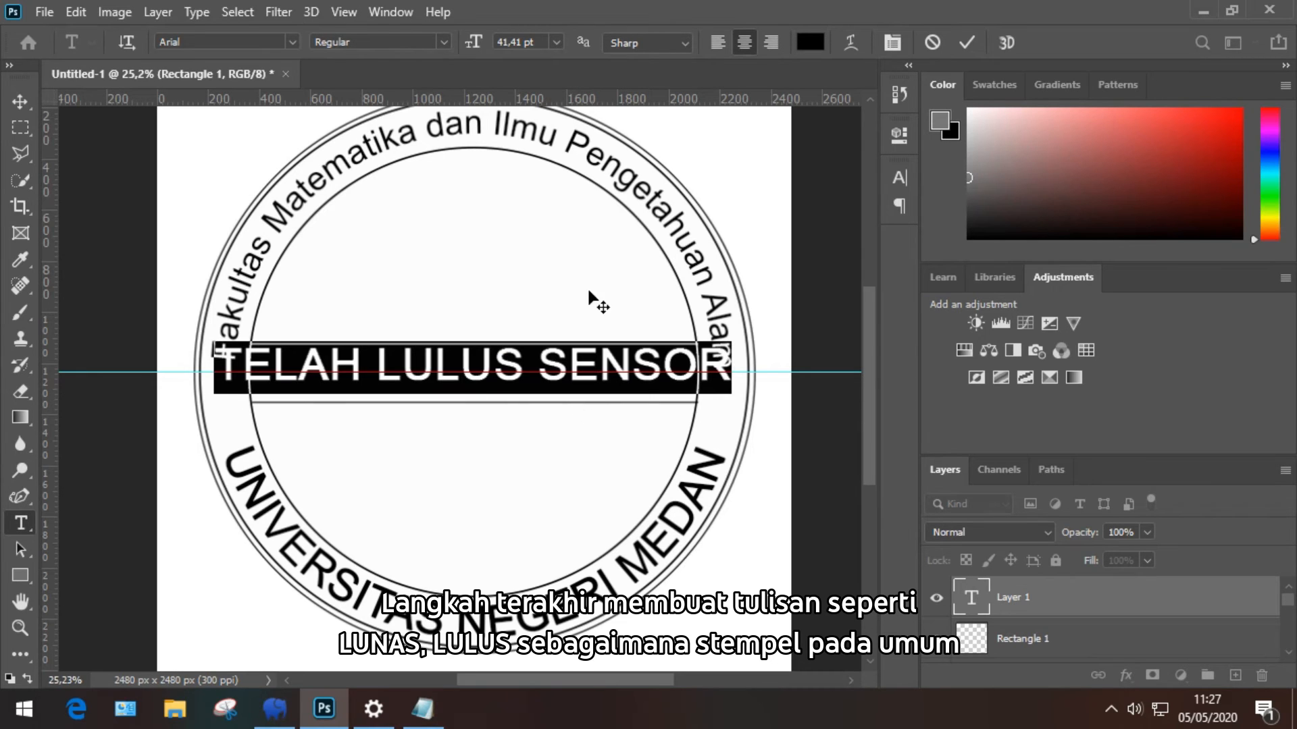
pyautogui.scroll(-6, 537, 44)
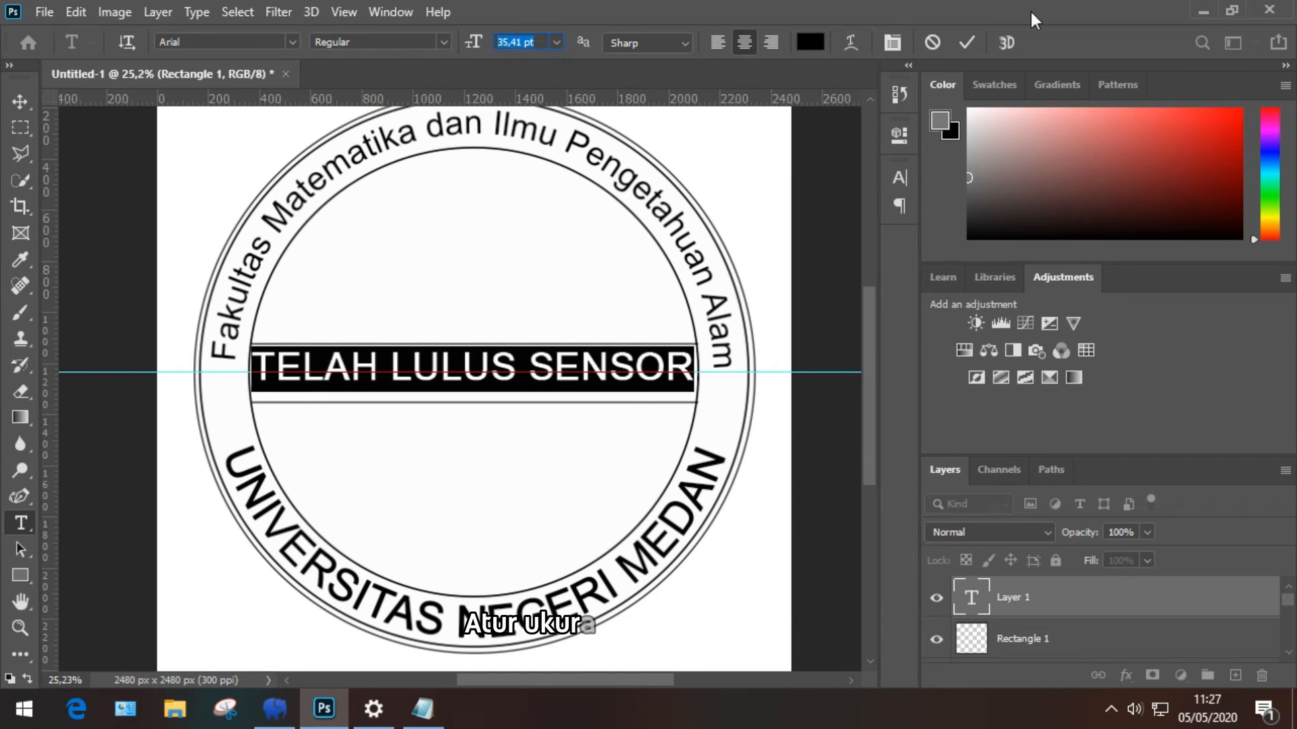
pyautogui.click(967, 45)
pyautogui.press('v')
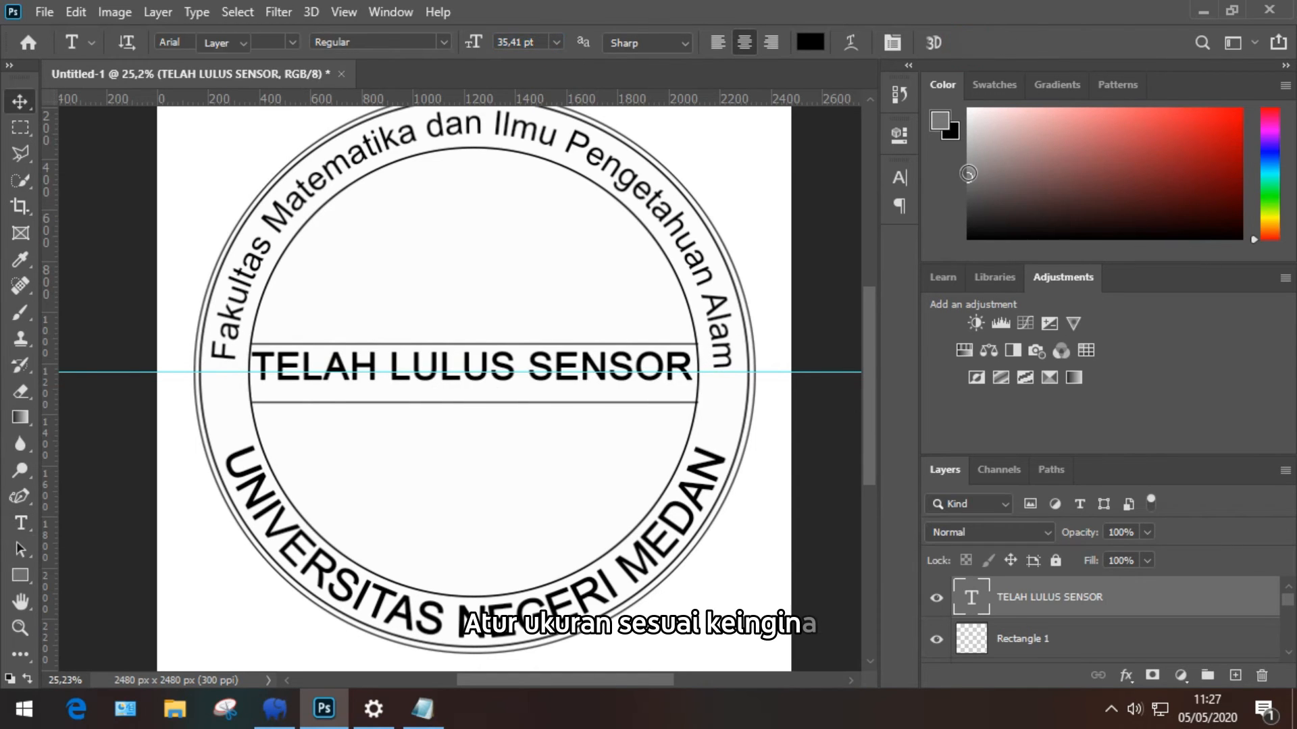
pyautogui.press('Down')
pyautogui.press('Down')
pyautogui.press('Down')
pyautogui.press('Down')
pyautogui.press('Down')
pyautogui.press('Down')
pyautogui.press('Down')
pyautogui.press('Down')
pyautogui.press('Down')
pyautogui.press('Down')
pyautogui.press('Down')
pyautogui.press('Down')
pyautogui.press('Down')
pyautogui.press('Down')
pyautogui.press('Down')
pyautogui.press('Down')
pyautogui.press('Down')
pyautogui.press('Down')
pyautogui.press('Down')
pyautogui.press('Down')
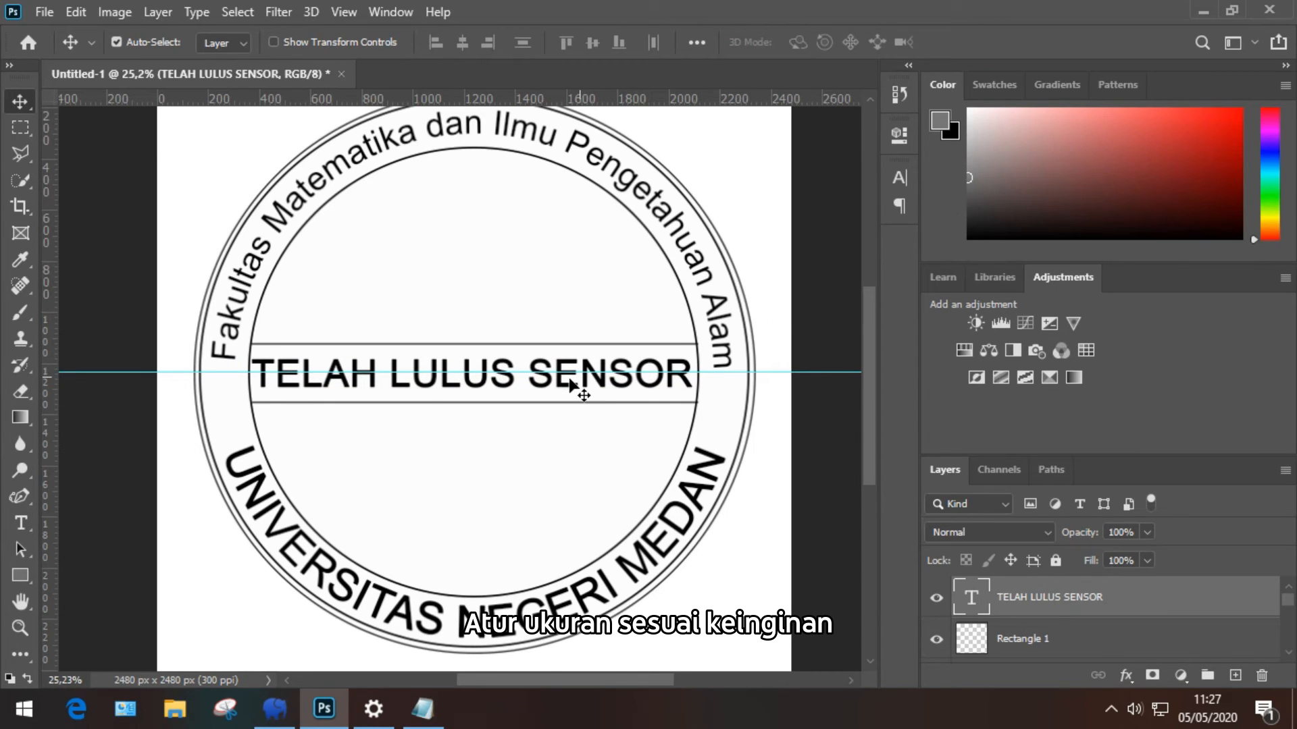
# Step: Remove the horizontal guide and make the TELAH LULUS SENSOR text Arial Bold
pyautogui.moveTo(99, 375); pyautogui.dragTo(131, 27)
pyautogui.press('t')
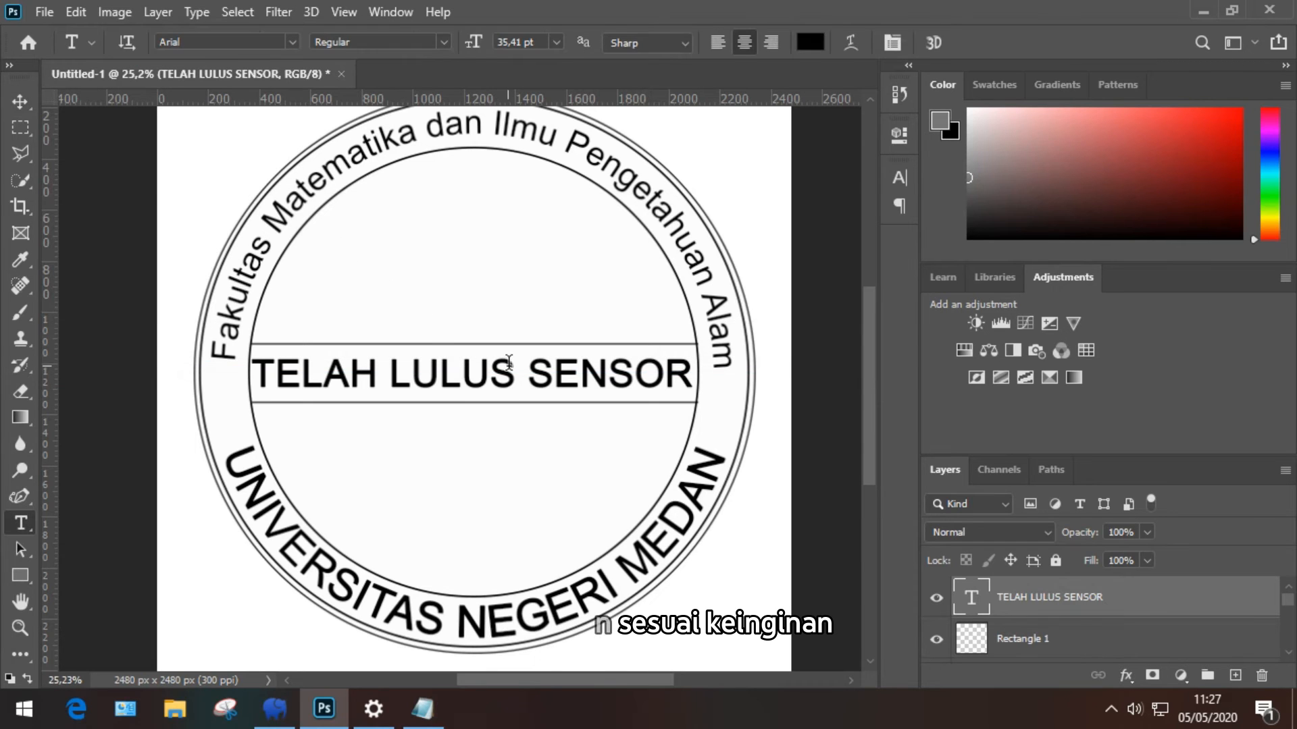
pyautogui.click(506, 371)
pyautogui.hotkey('ctrl', 'a')
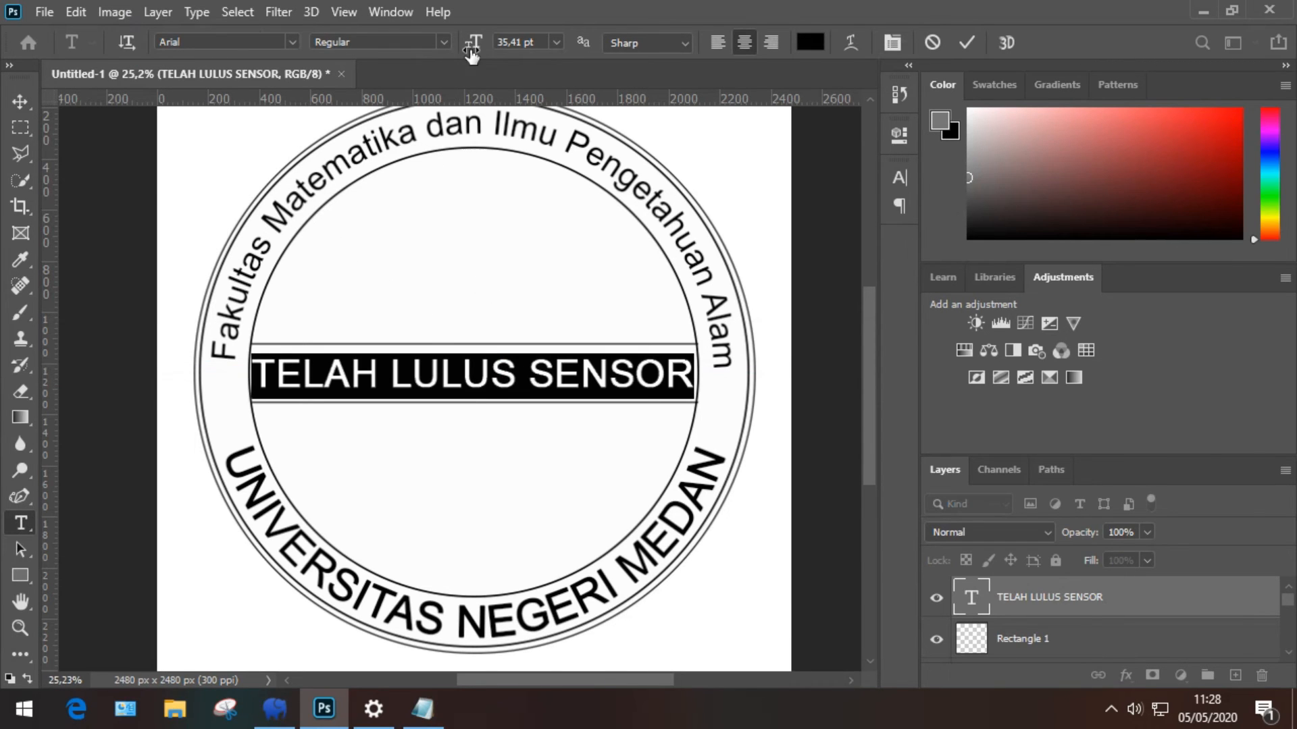
pyautogui.click(445, 41)
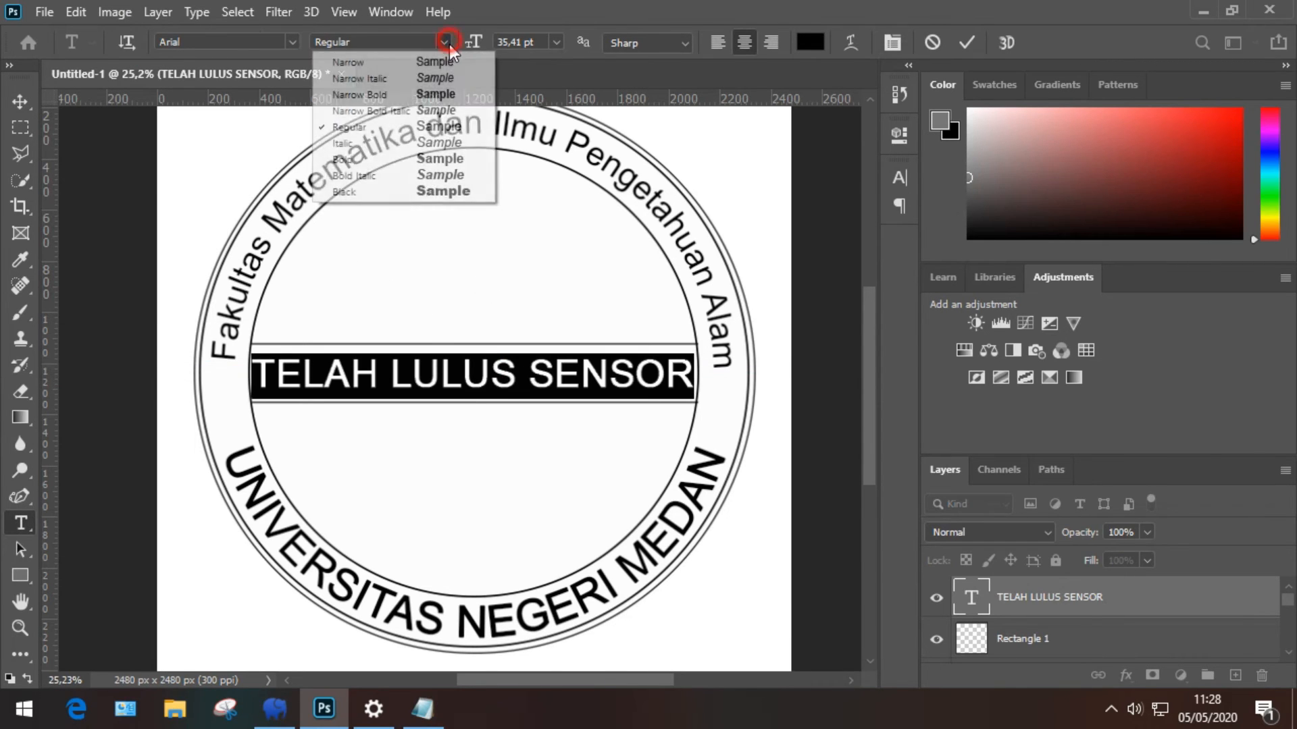
pyautogui.click(414, 161)
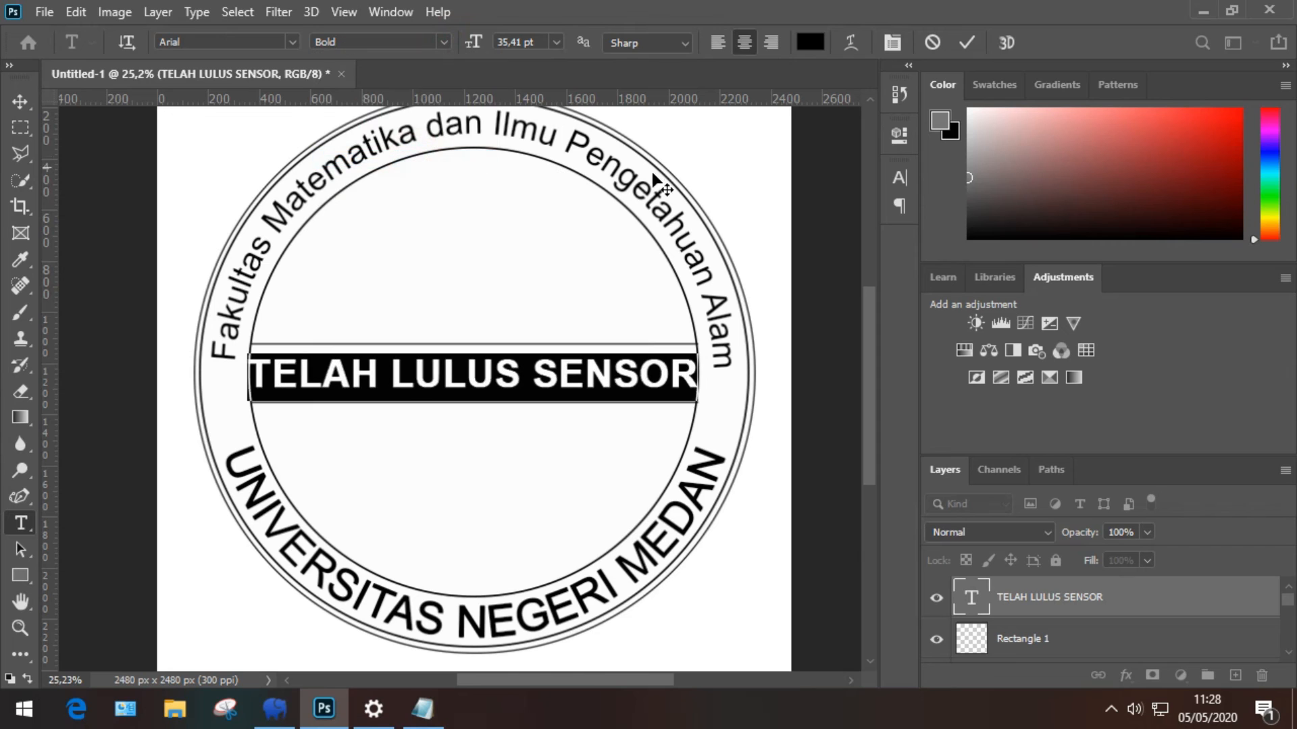
pyautogui.click(890, 41)
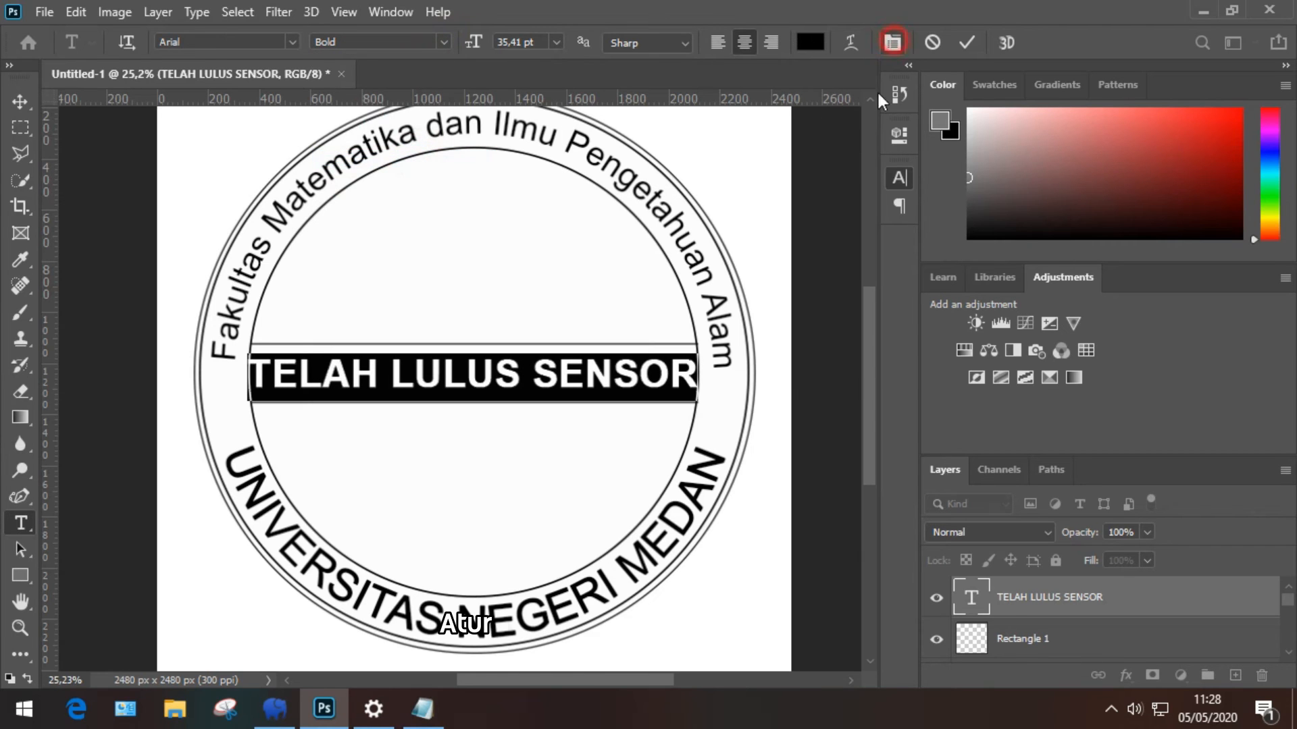
pyautogui.click(964, 42)
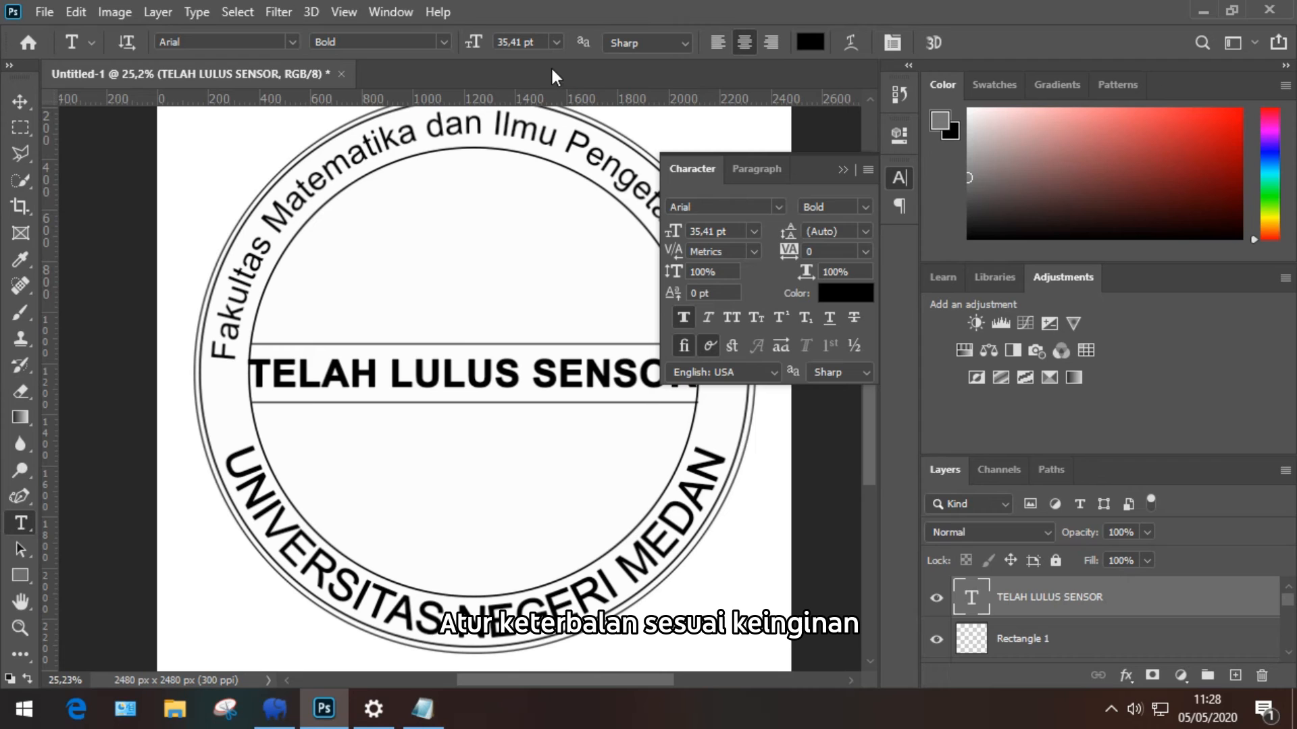
# Step: Reduce the band text size to 34,41 pt
pyautogui.tripleClick(463, 368)
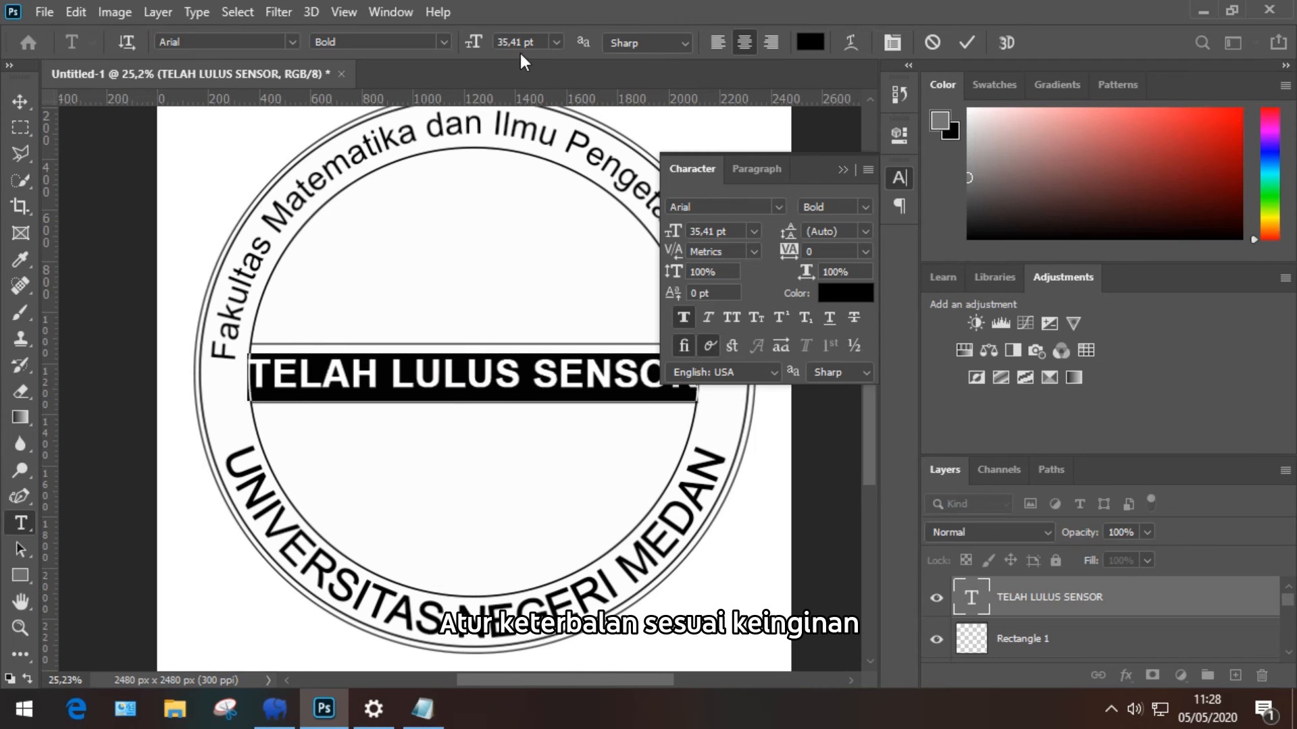
pyautogui.press('Down')
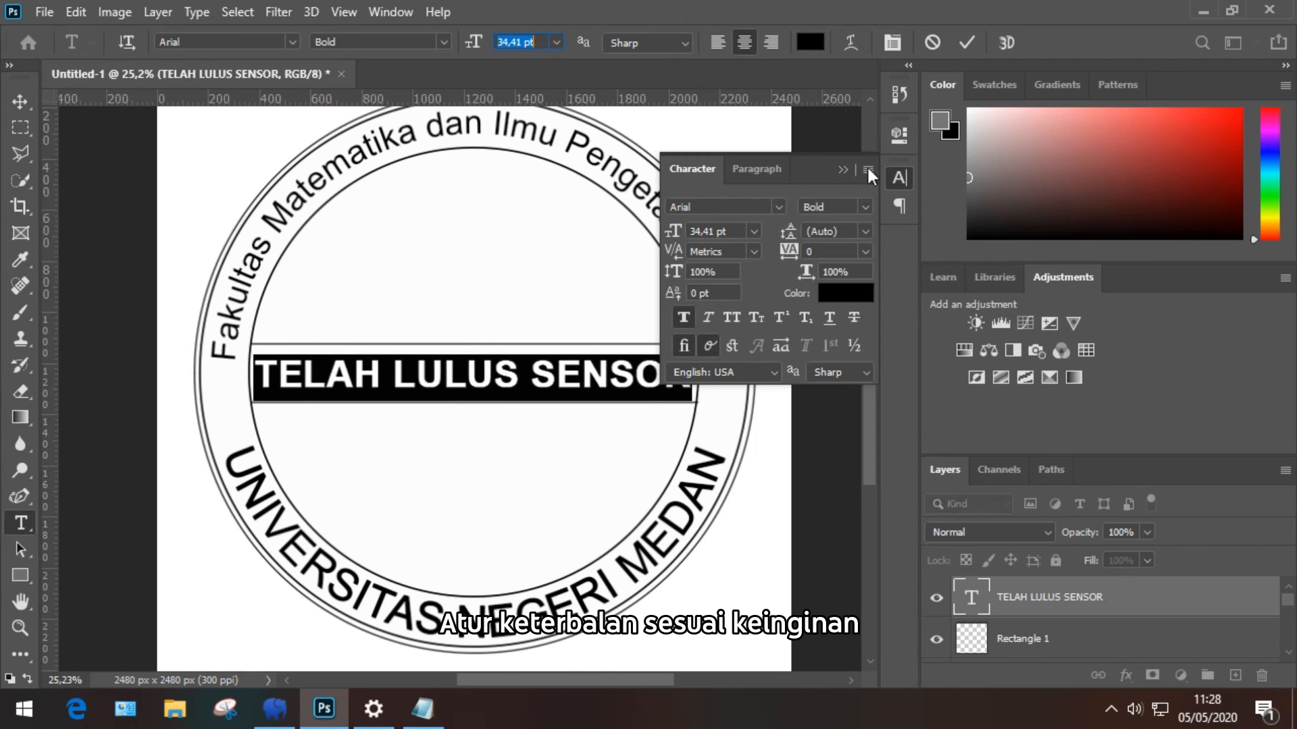
pyautogui.click(967, 43)
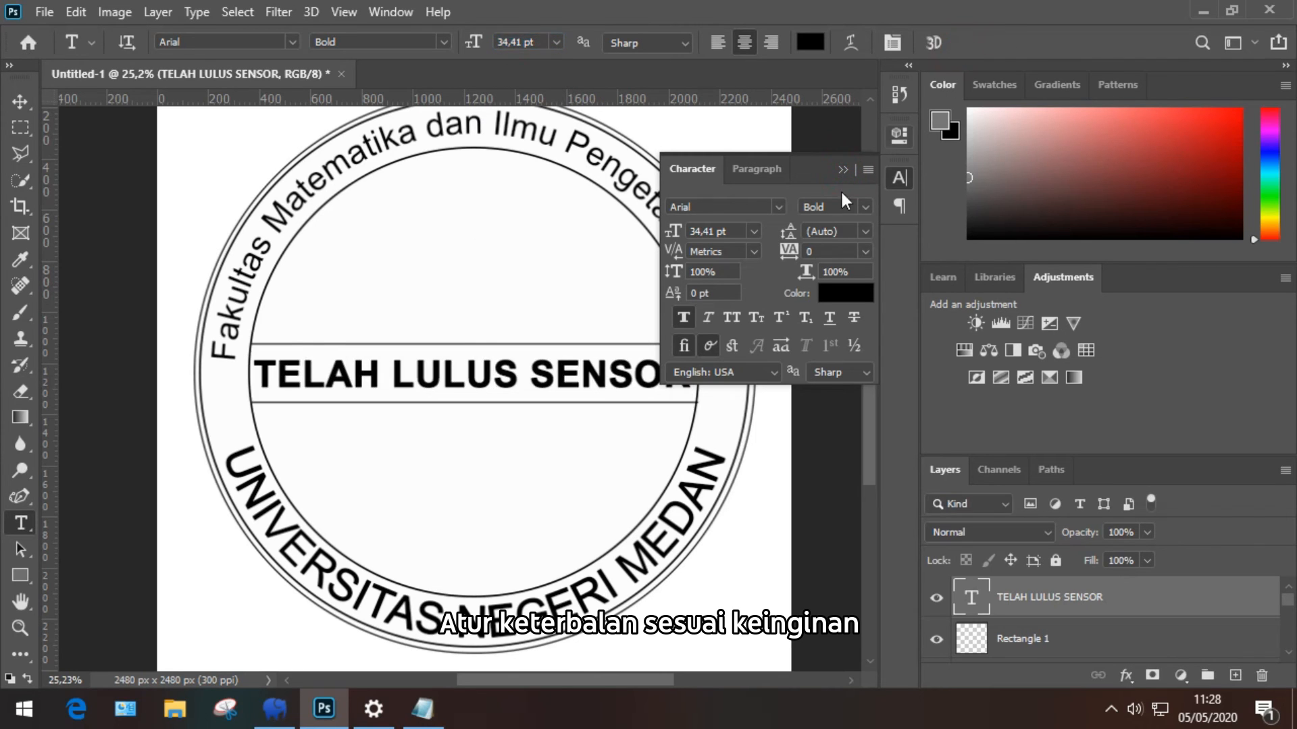
pyautogui.click(842, 170)
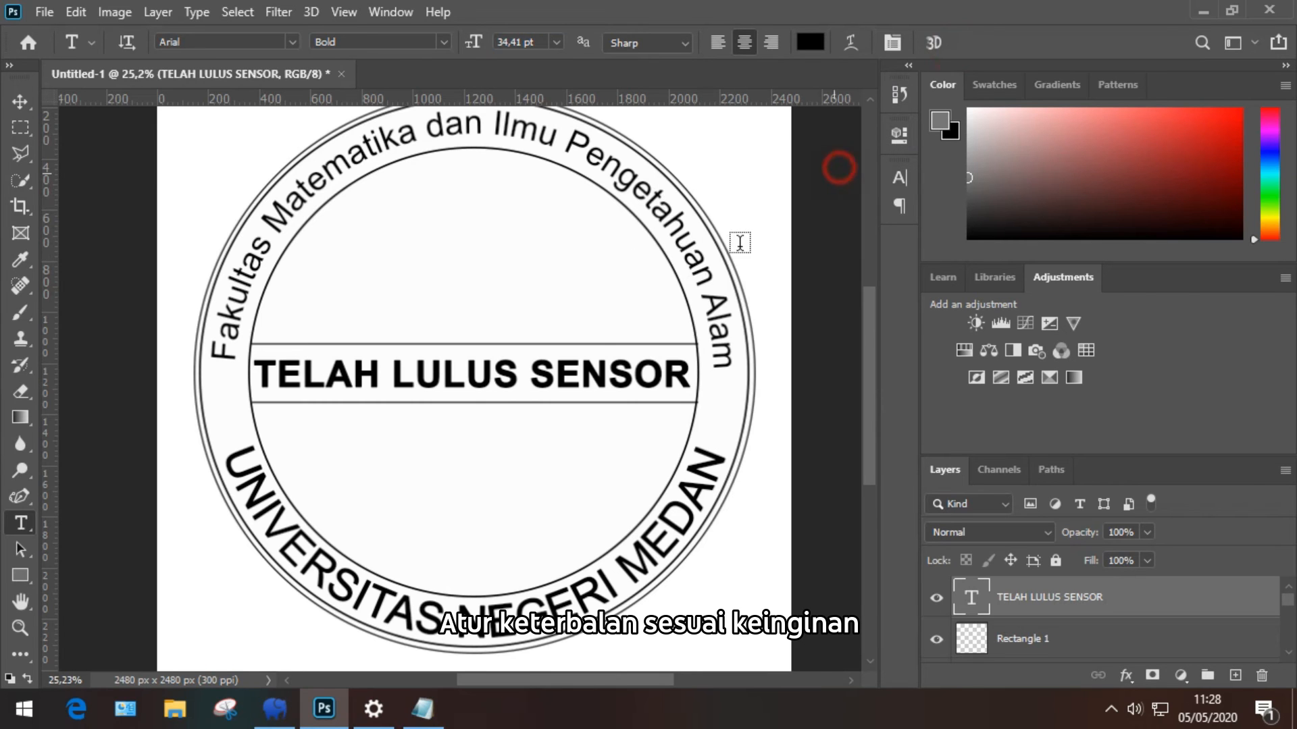
pyautogui.scroll(-3, 594, 338)
pyautogui.scroll(2, 442, 379)
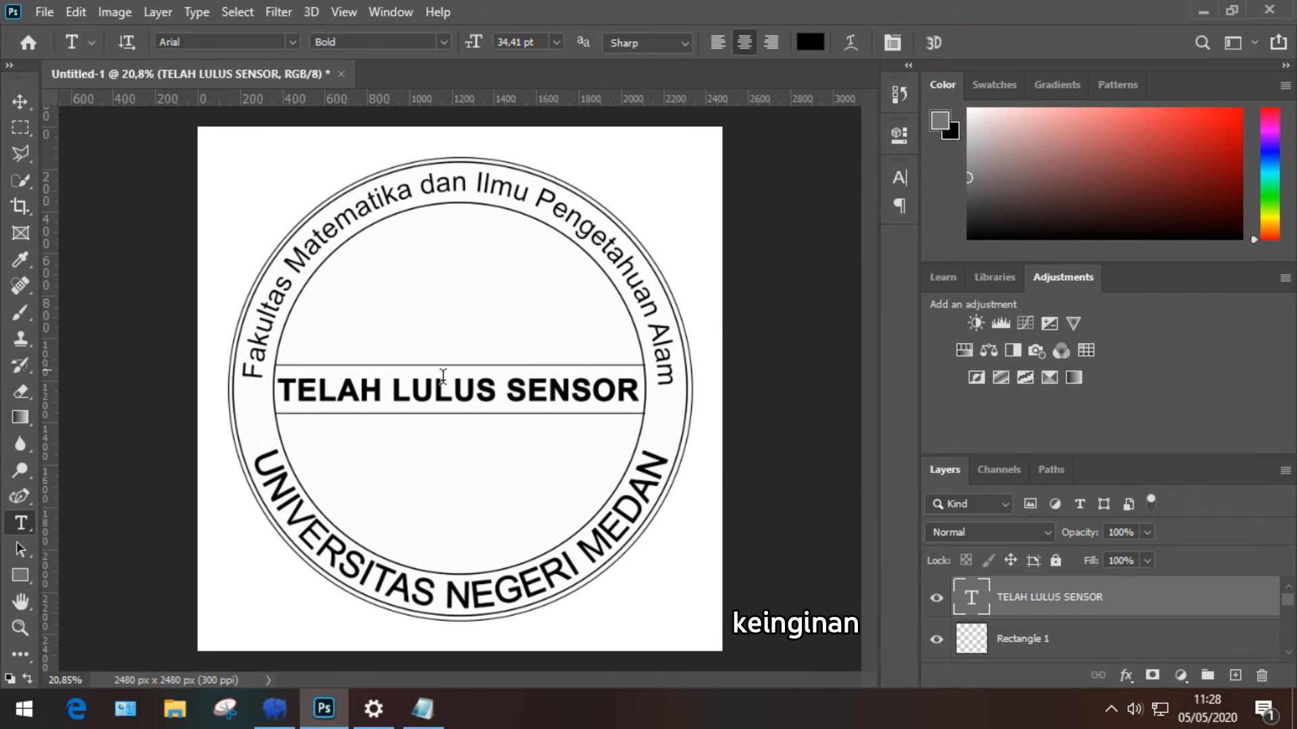
pyautogui.scroll(2, 297, 413)
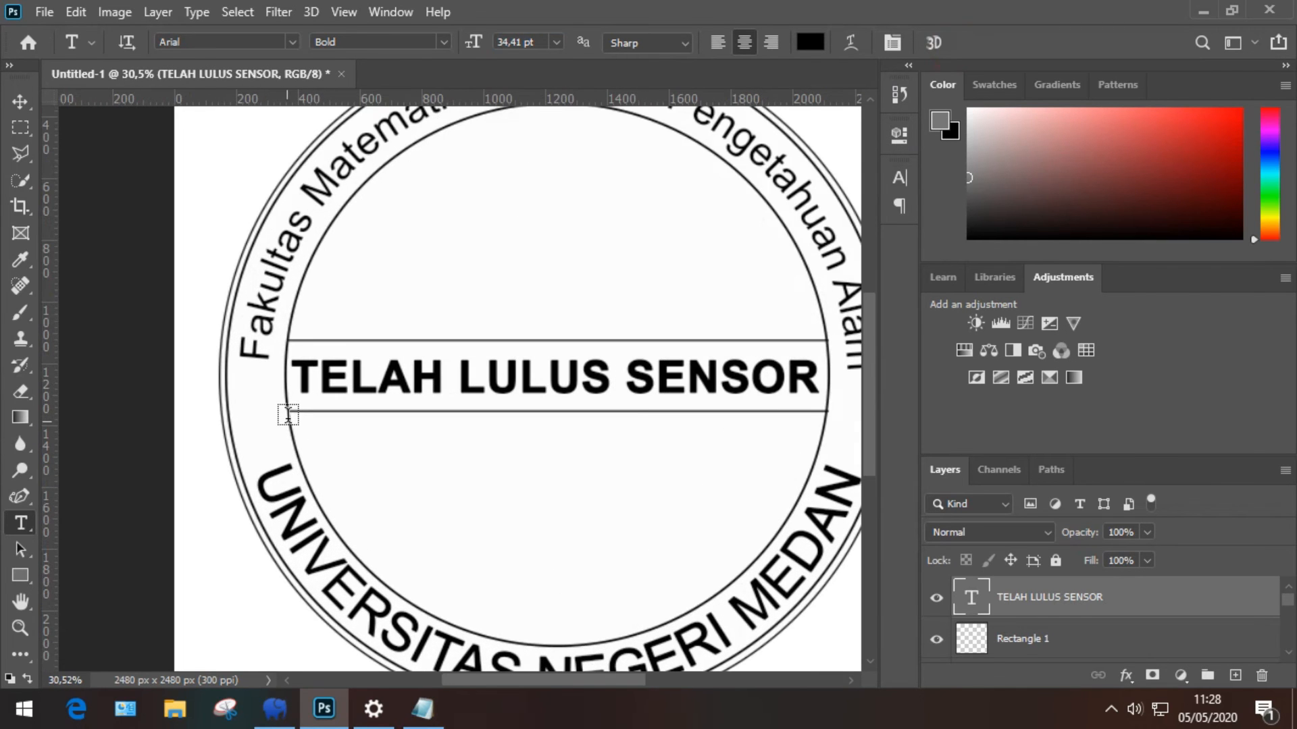
pyautogui.scroll(1, 287, 417)
pyautogui.scroll(-3, 289, 414)
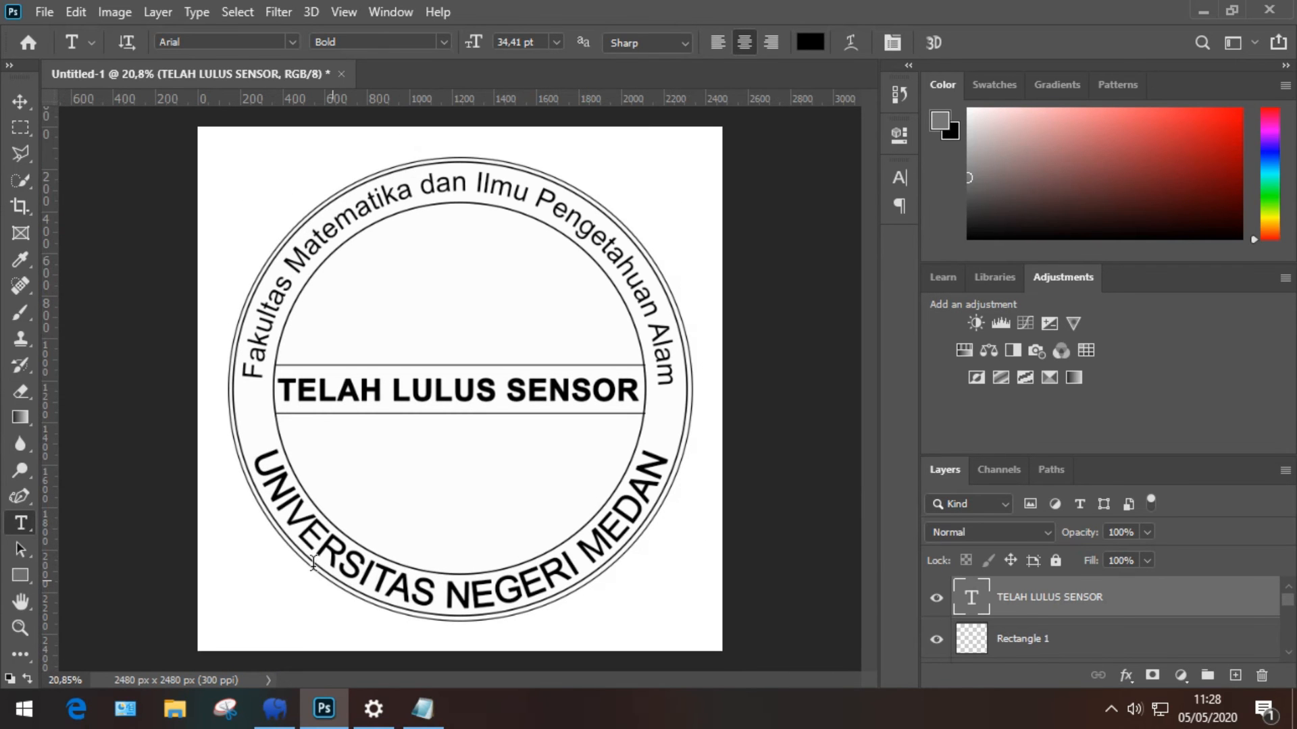
pyautogui.scroll(3, 317, 530)
pyautogui.scroll(-4, 456, 505)
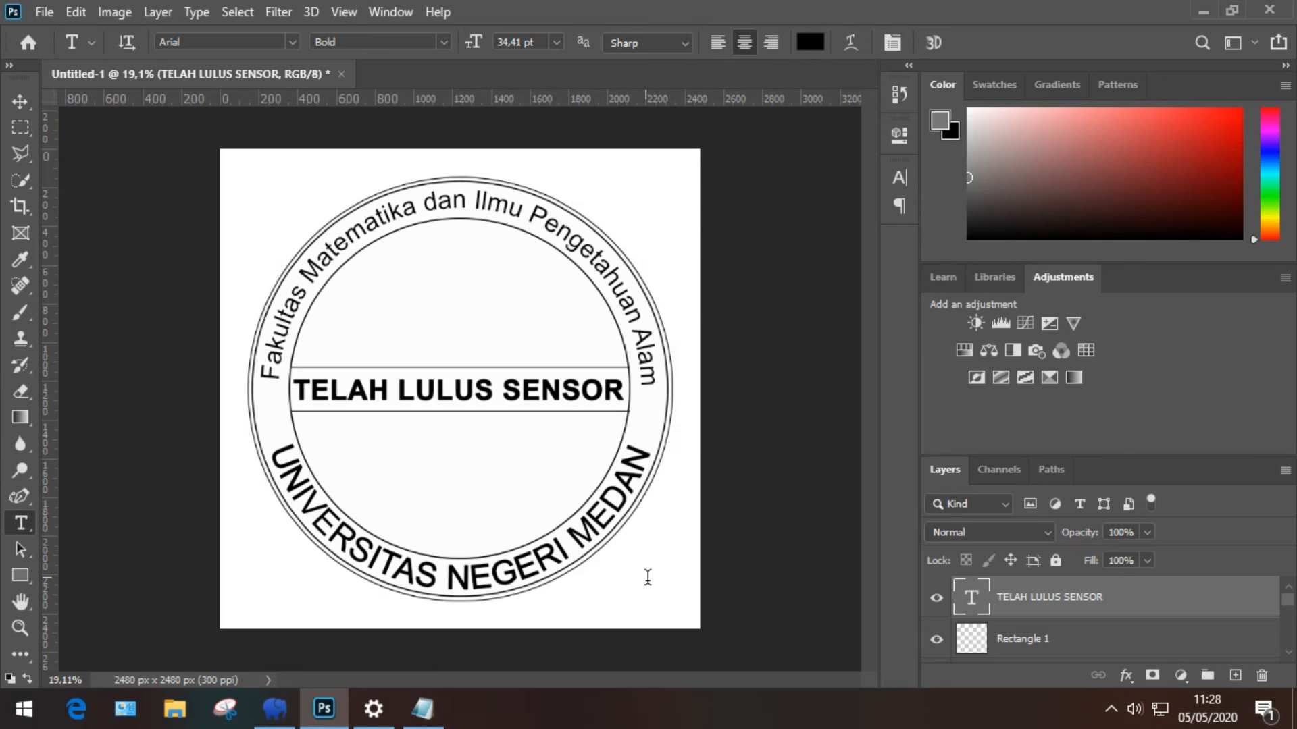
# Step: Start a new text near the bottom-right corner with '#' in Regular style
pyautogui.click(586, 613)
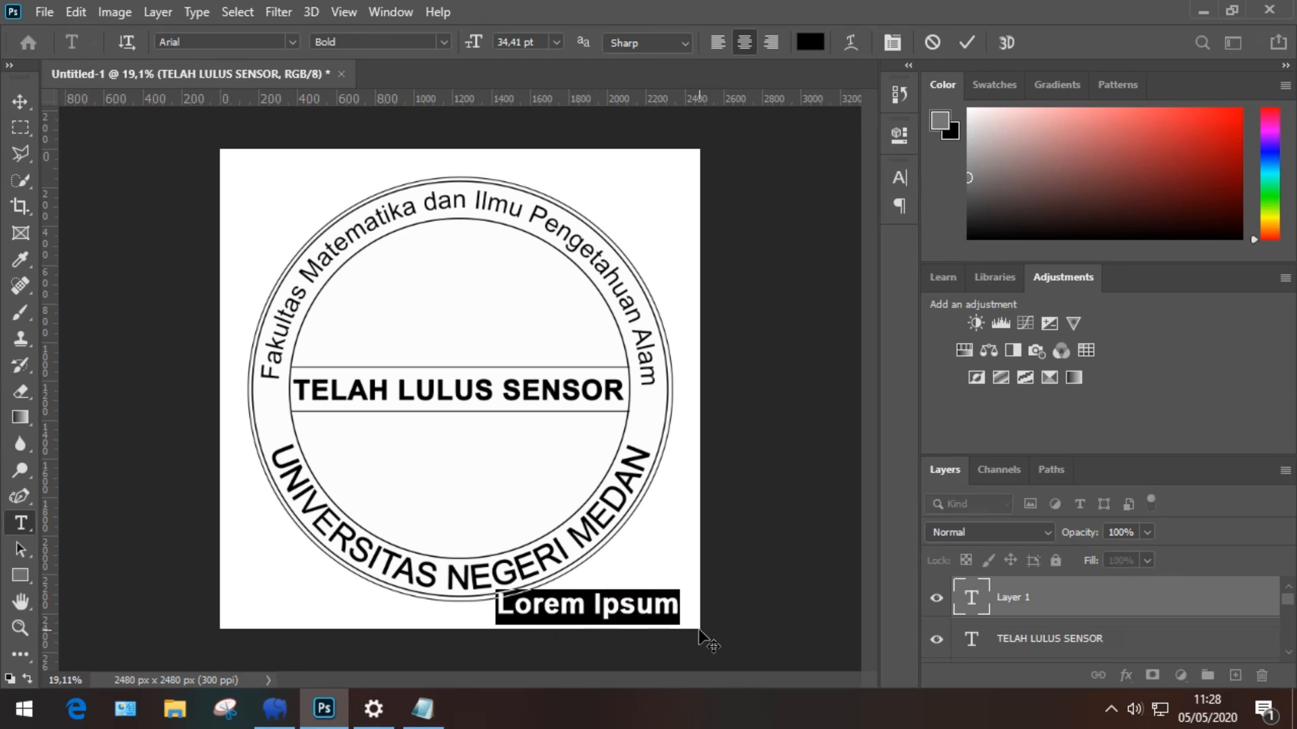
pyautogui.write('#')
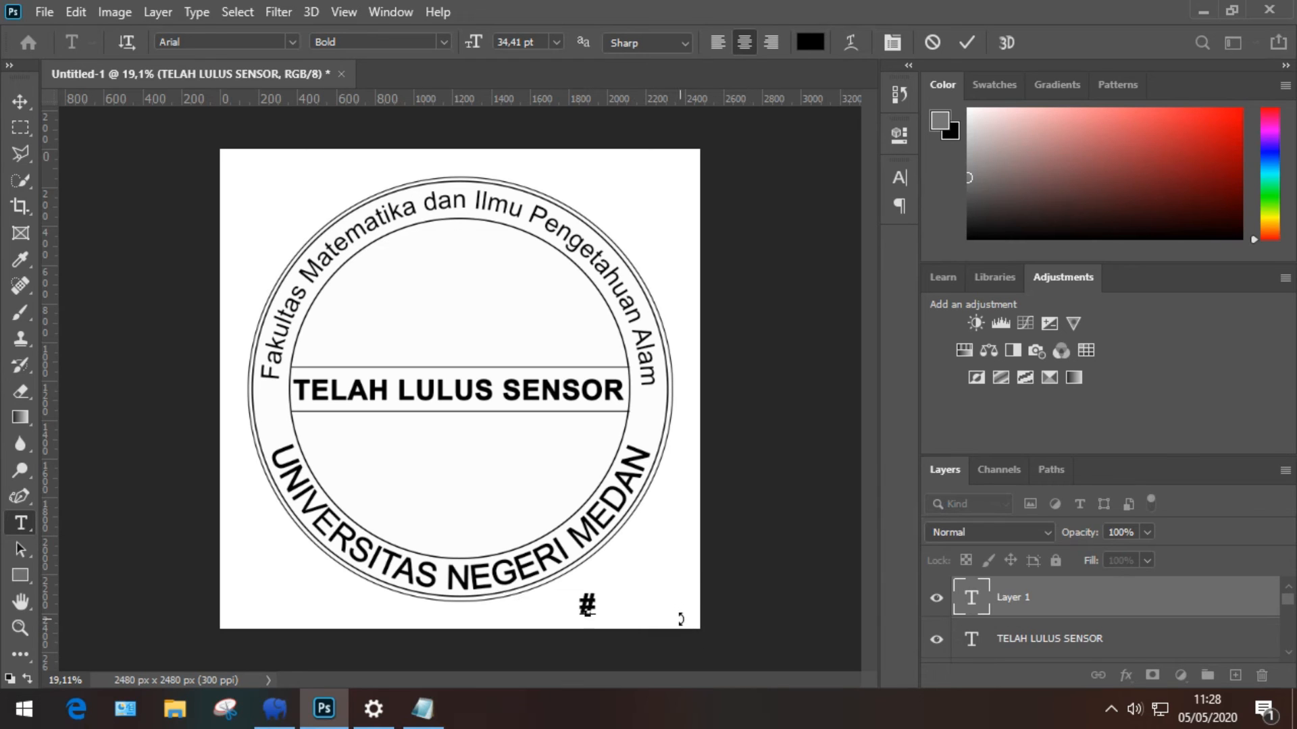
pyautogui.hotkey('ctrl', 'a')
pyautogui.click(443, 41)
pyautogui.click(402, 126)
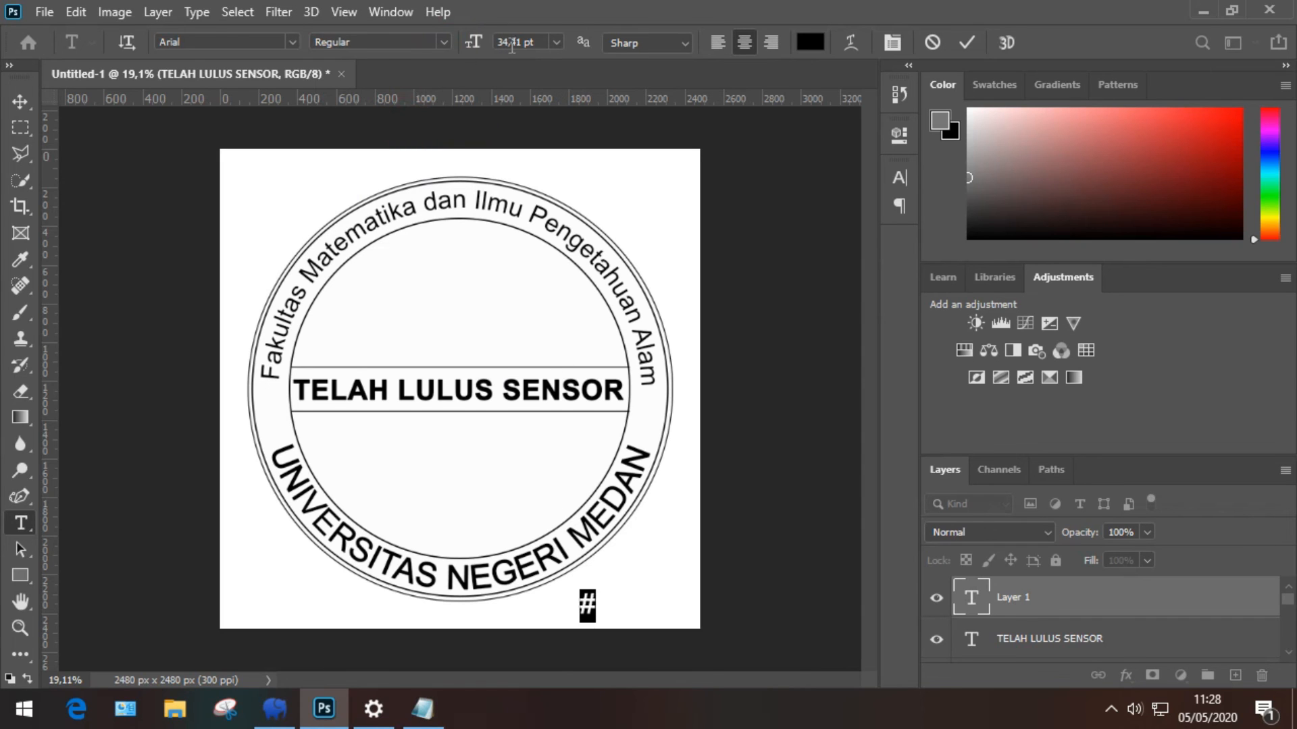
pyautogui.scroll(-3, 542, 44)
pyautogui.scroll(-3, 542, 44)
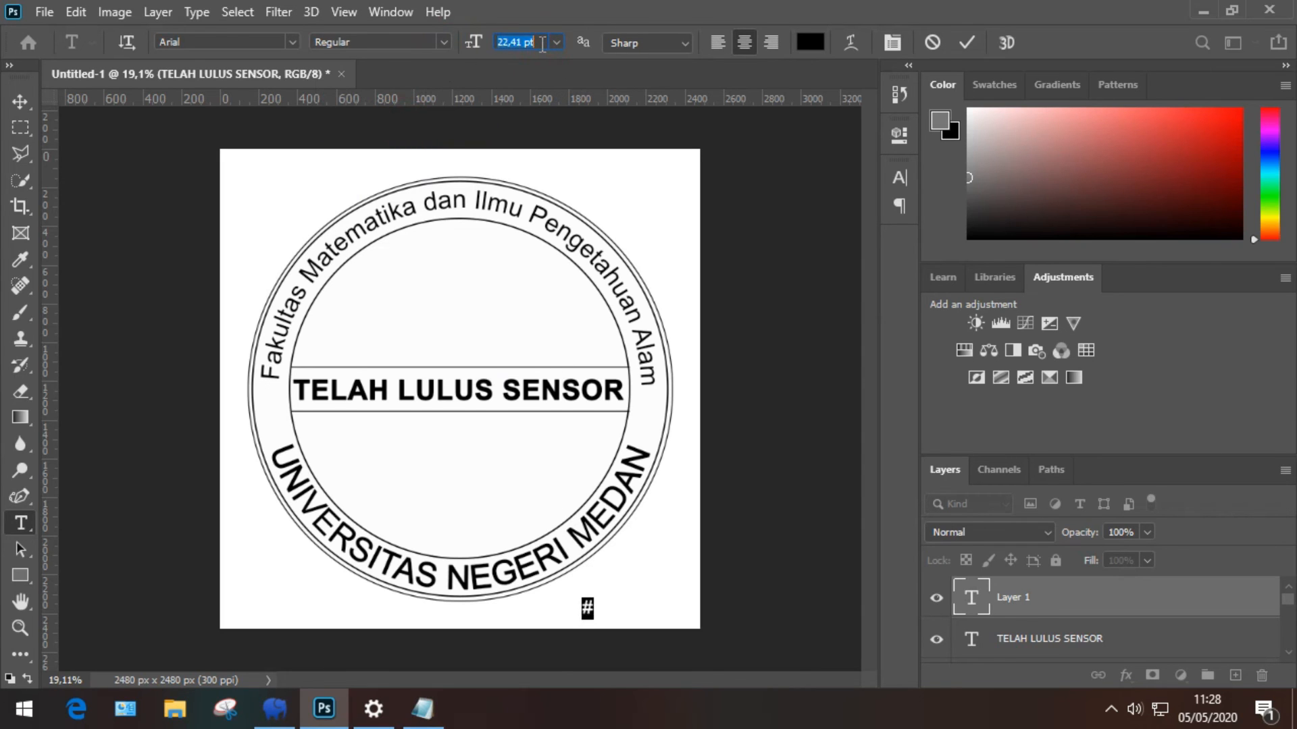
# Step: Finish typing '#DiRumahAja', commit it, and nudge it right toward the corner
pyautogui.click(595, 615)
pyautogui.write('Dir')
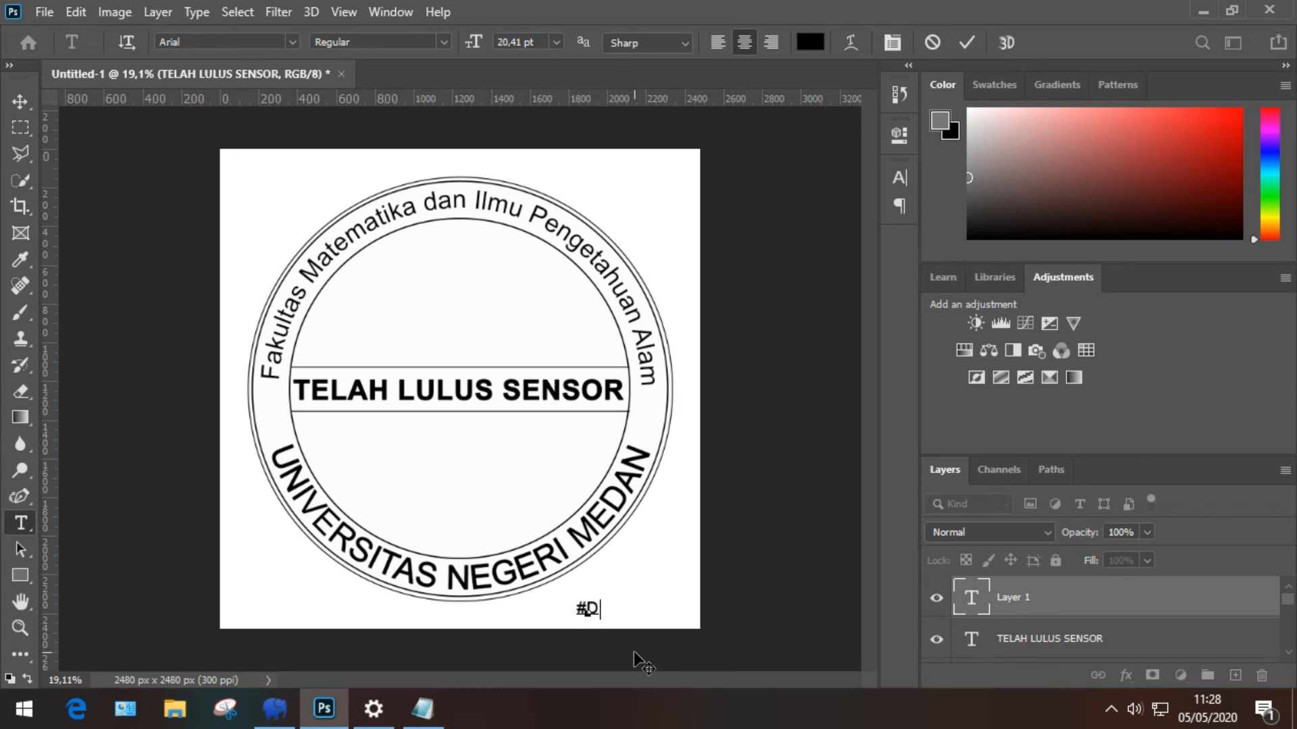
pyautogui.press('BackSpace')
pyautogui.write('RumahAja')
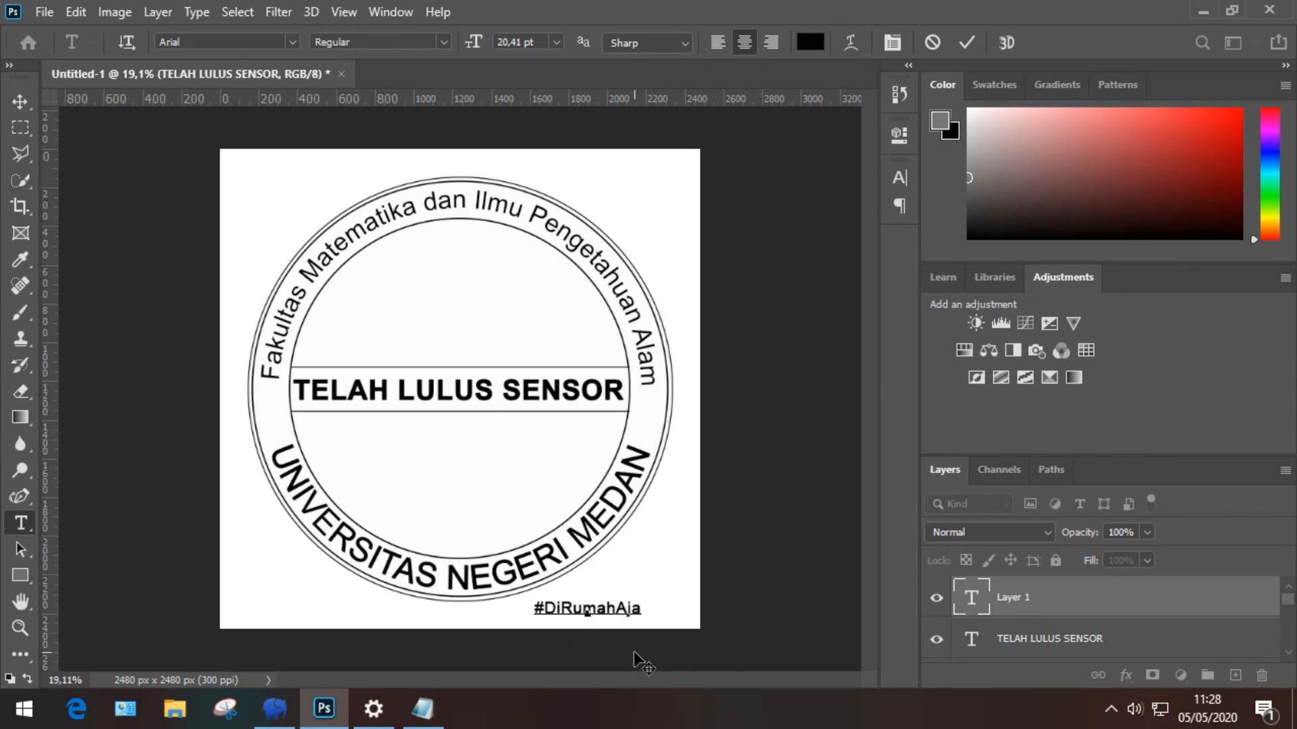
pyautogui.click(969, 44)
pyautogui.press('v')
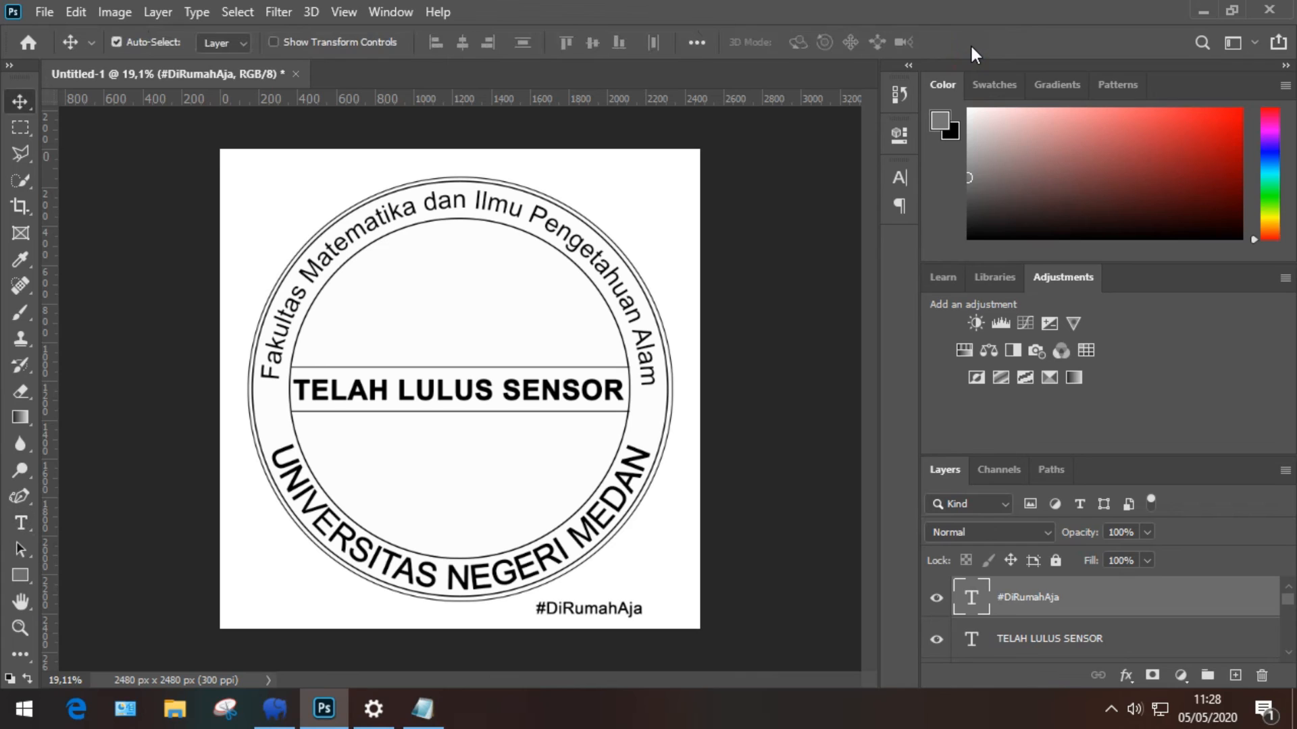
pyautogui.hotkey('shift', 'Right')
pyautogui.hotkey('shift', 'Right')
pyautogui.hotkey('shift', 'Right')
pyautogui.hotkey('shift', 'Right')
pyautogui.hotkey('shift', 'Right')
pyautogui.hotkey('shift', 'Right')
pyautogui.hotkey('shift', 'Right')
pyautogui.hotkey('shift', 'Right')
pyautogui.hotkey('shift', 'Right')
pyautogui.hotkey('shift', 'Right')
pyautogui.hotkey('shift', 'Right')
pyautogui.hotkey('shift', 'Right')
pyautogui.hotkey('shift', 'Right')
pyautogui.hotkey('shift', 'Right')
pyautogui.hotkey('shift', 'Right')
pyautogui.hotkey('shift', 'Right')
pyautogui.hotkey('shift', 'Right')
pyautogui.hotkey('shift', 'Right')
pyautogui.hotkey('shift', 'Right')
pyautogui.hotkey('shift', 'Right')
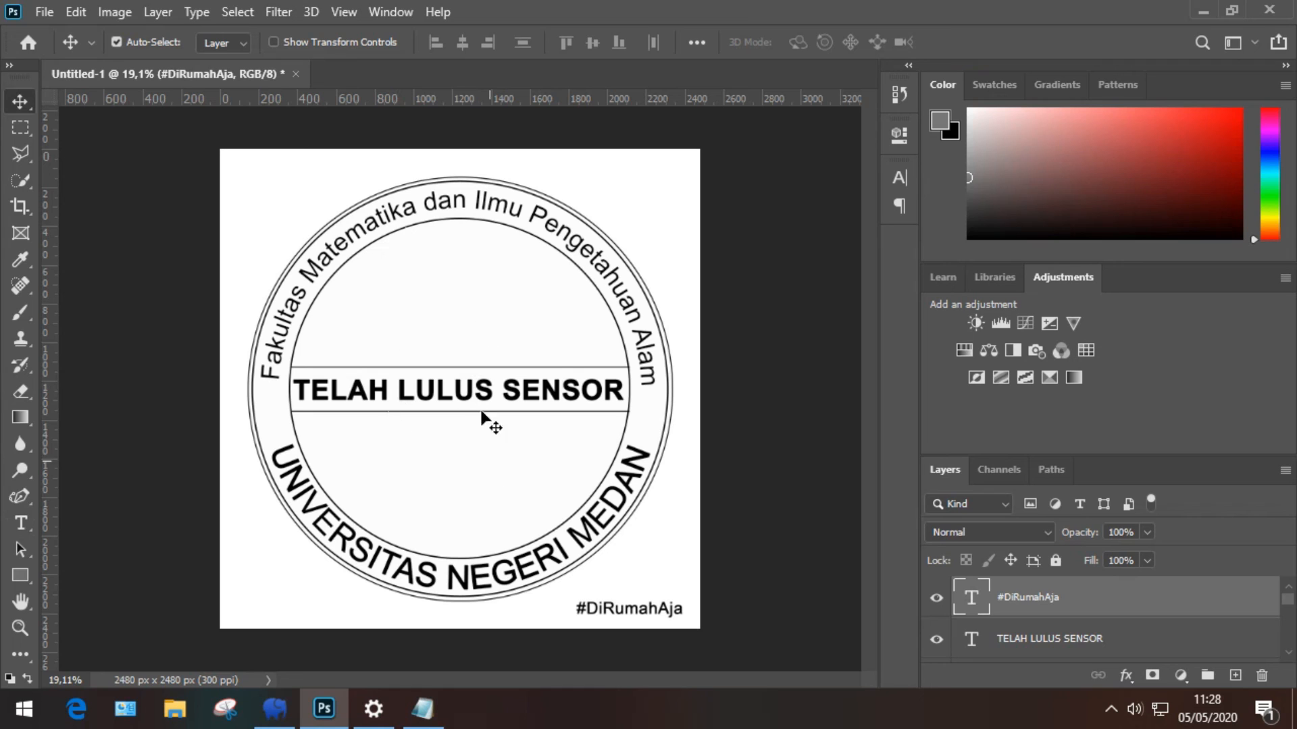
# Step: Hide the white Background layer for a transparent canvas and select the faculty text layer
pyautogui.scroll(-2, 1012, 622)
pyautogui.scroll(-2, 1011, 622)
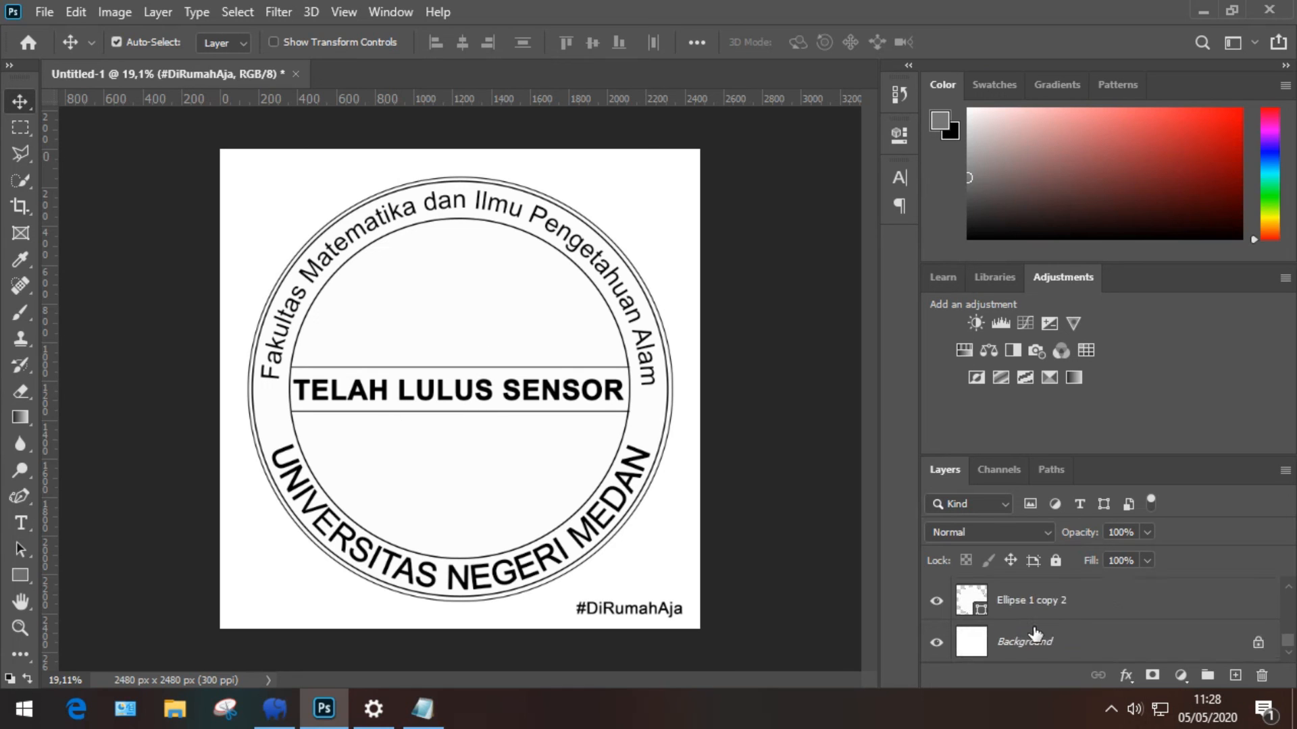
pyautogui.click(944, 642)
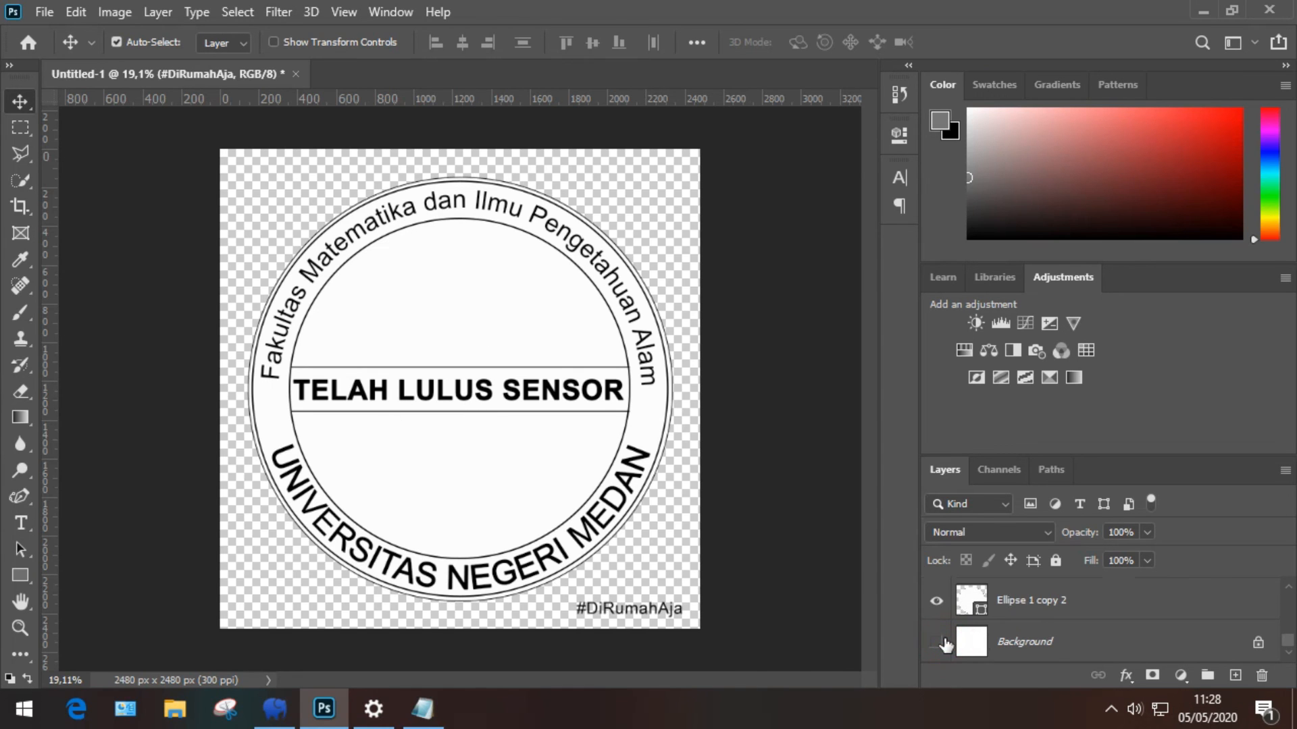
pyautogui.click(400, 298)
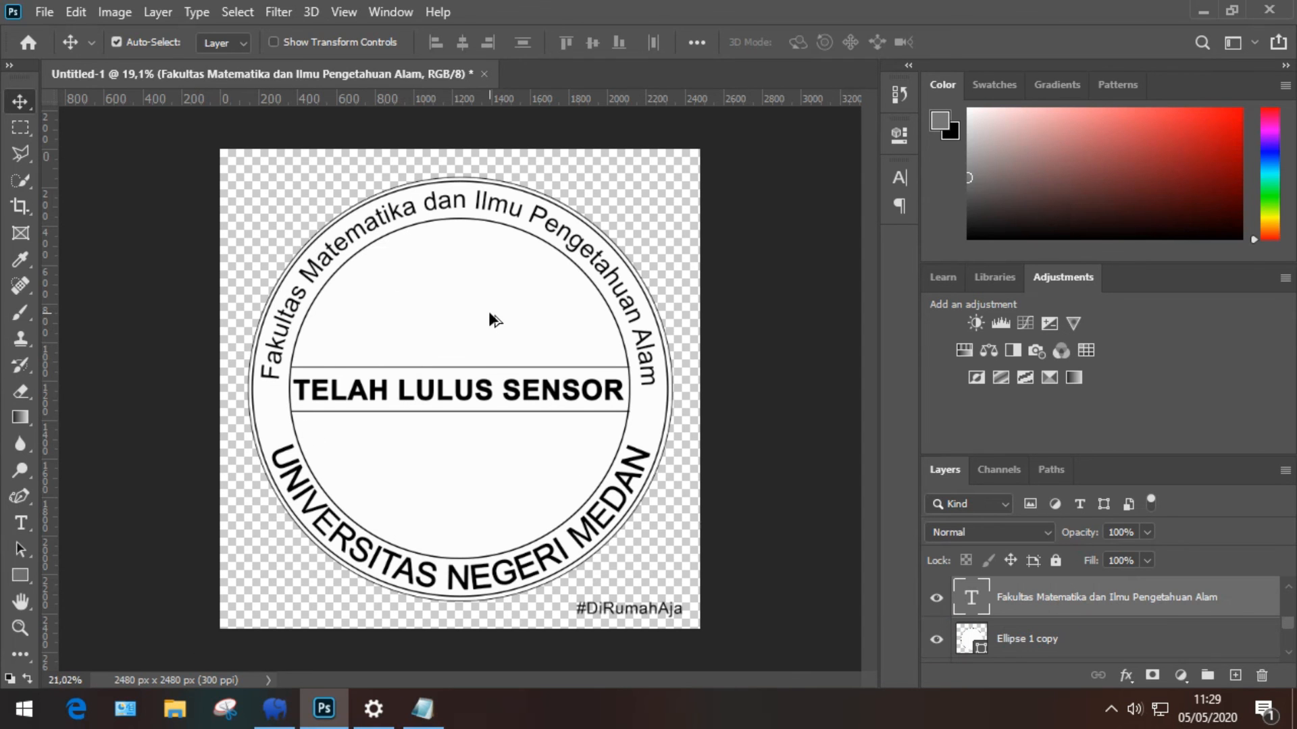
pyautogui.scroll(3, 496, 316)
pyautogui.scroll(-2, 587, 385)
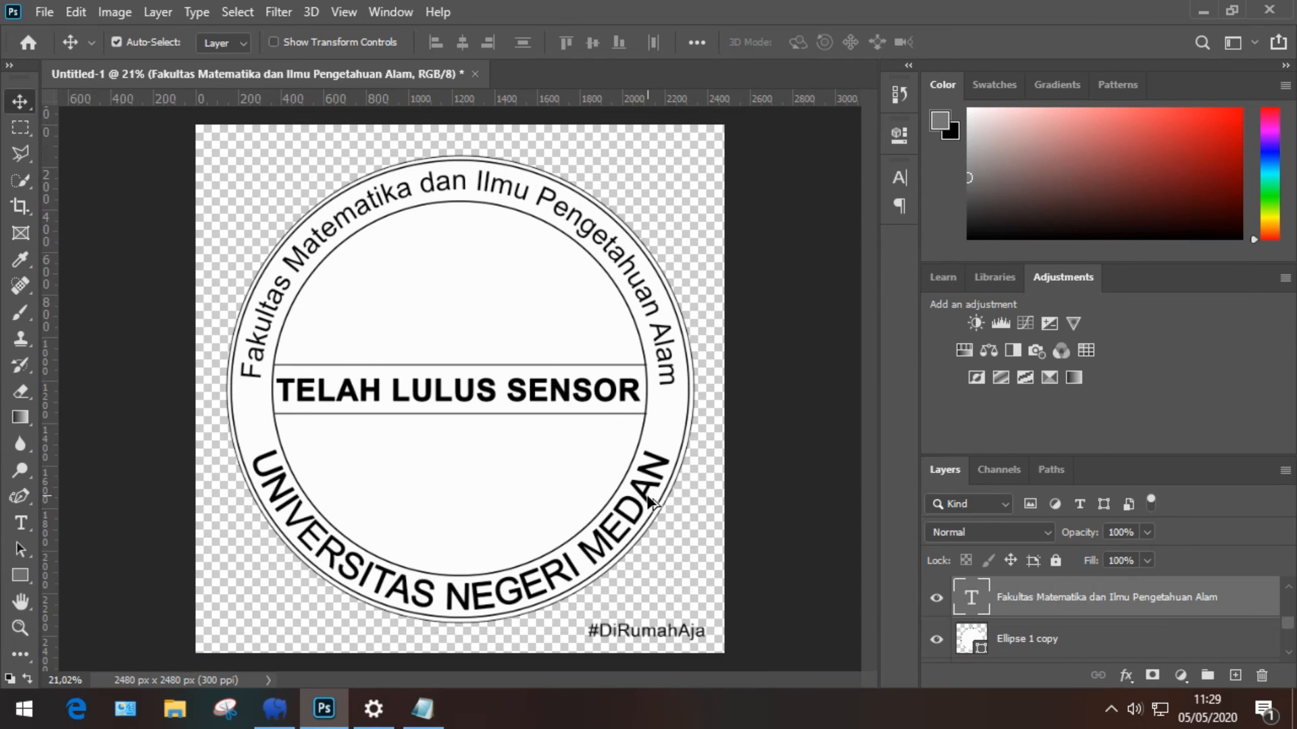
pyautogui.scroll(2, 535, 475)
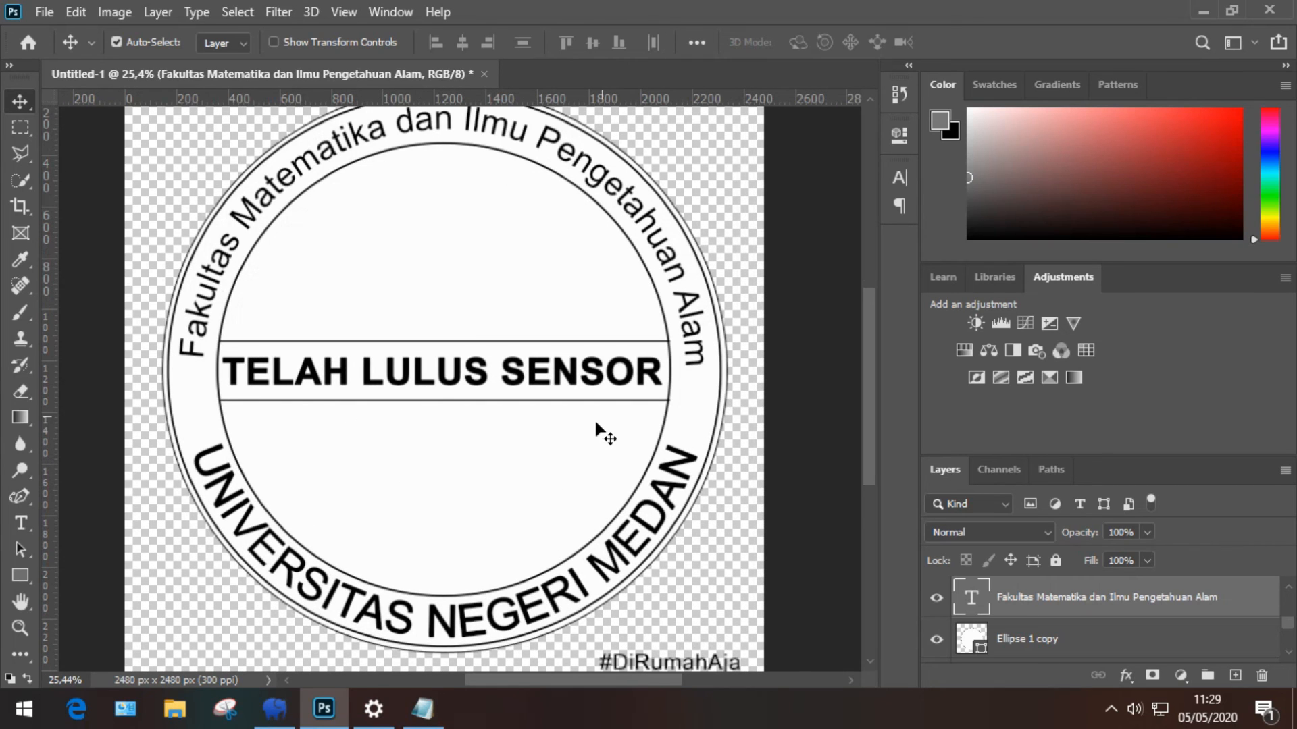
# Step: Switch from the Custom Shape tool to the Polygon Tool and test-draw a polygon
pyautogui.click(24, 580)
pyautogui.rightClick(24, 581)
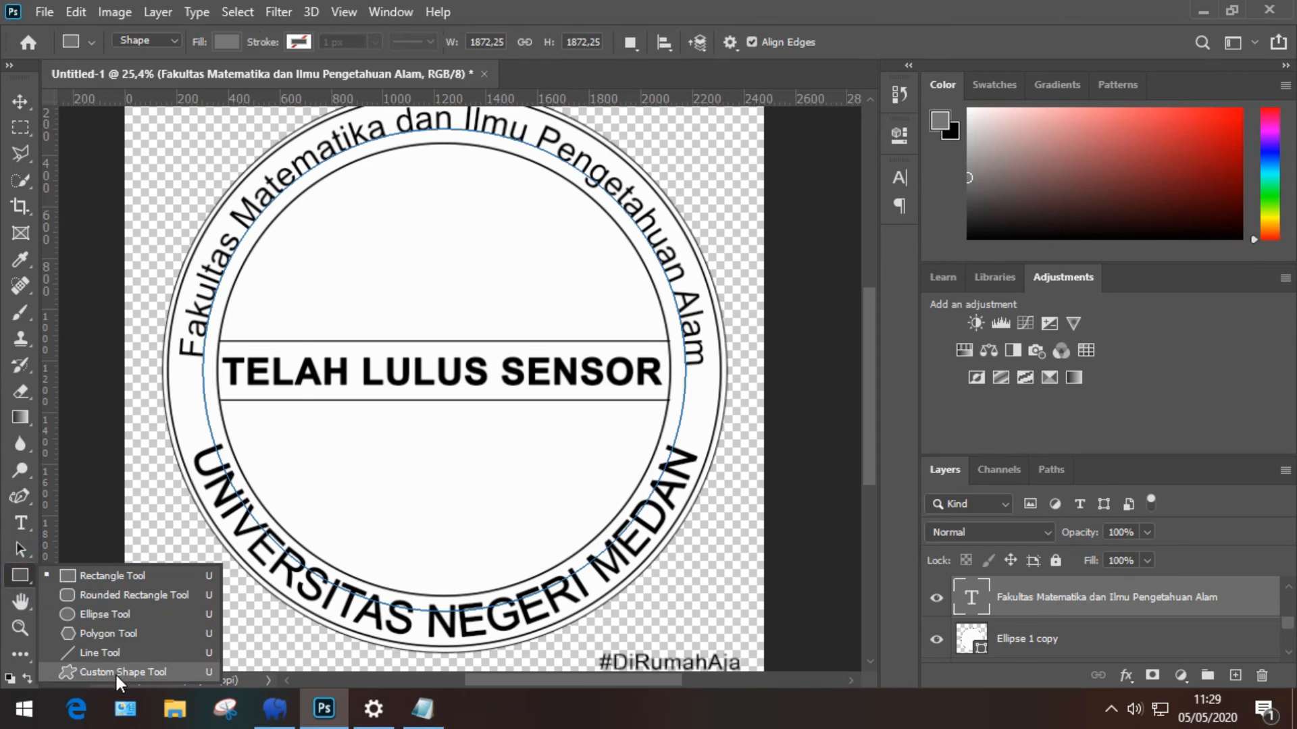
pyautogui.click(117, 673)
pyautogui.click(821, 42)
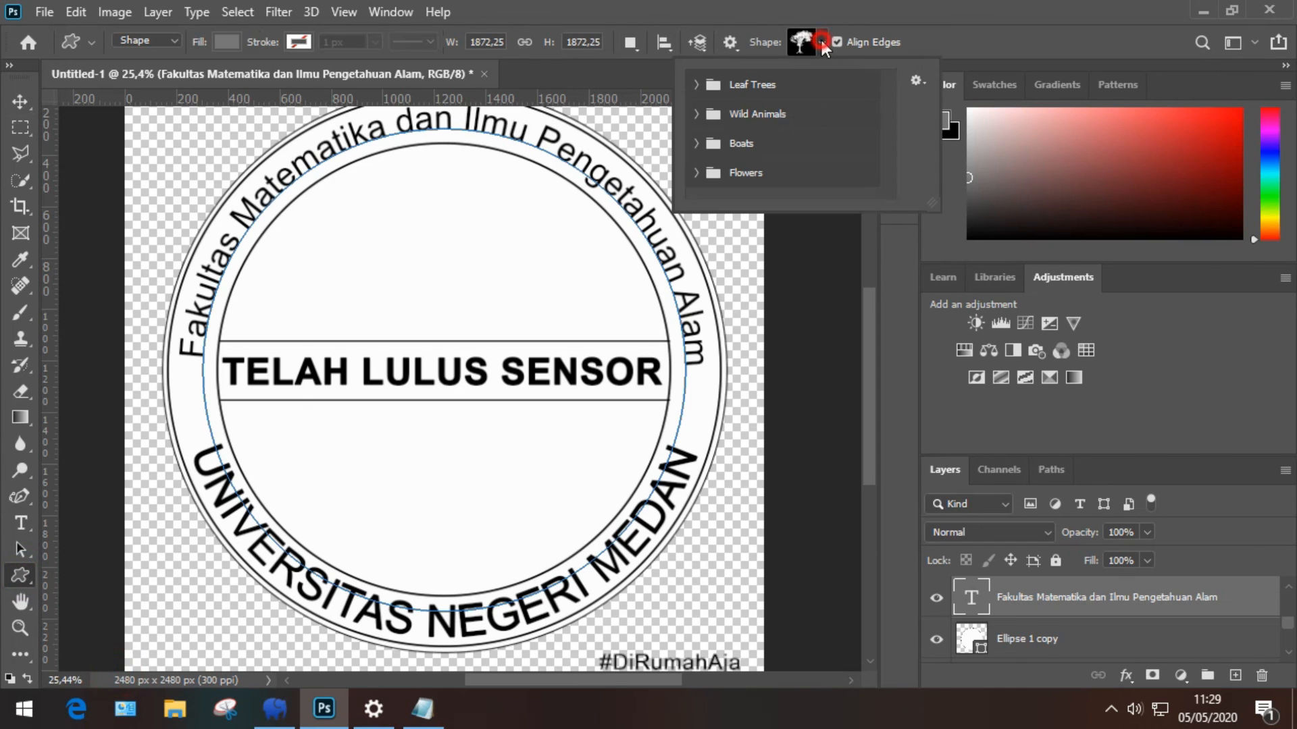
pyautogui.click(696, 85)
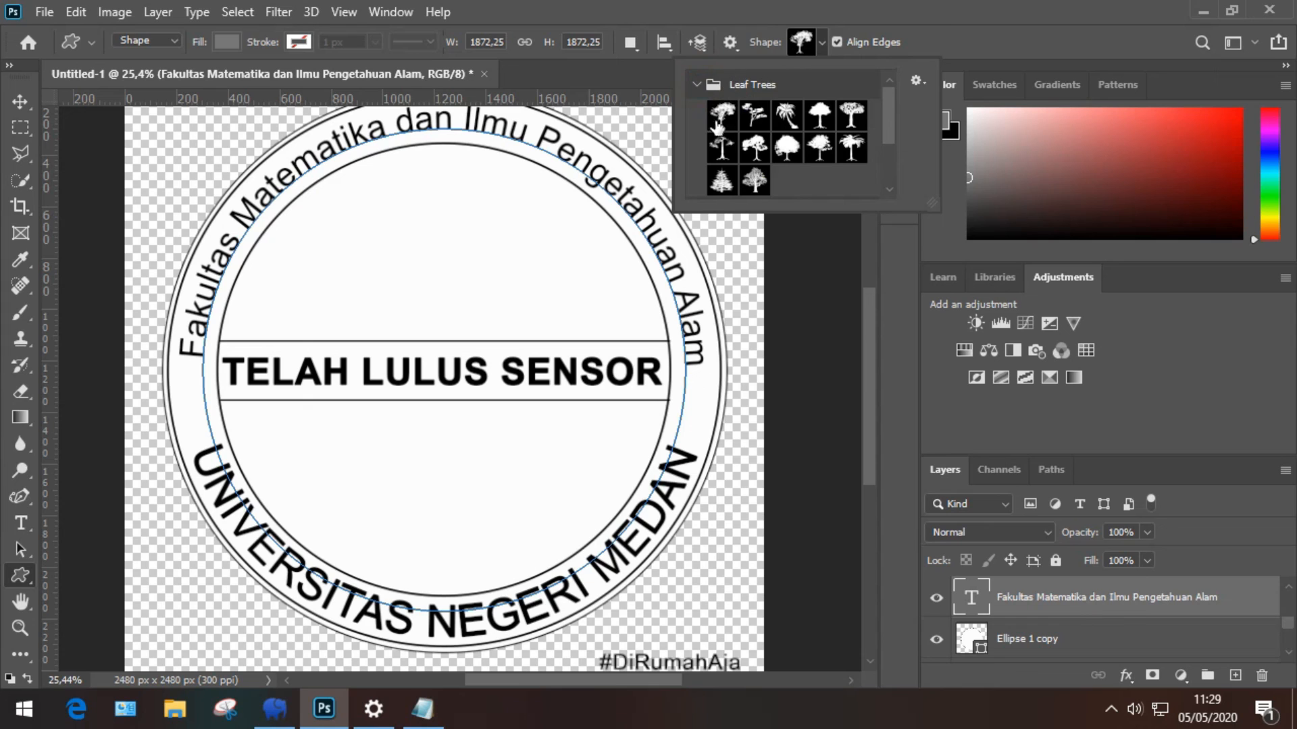
pyautogui.scroll(-5, 741, 146)
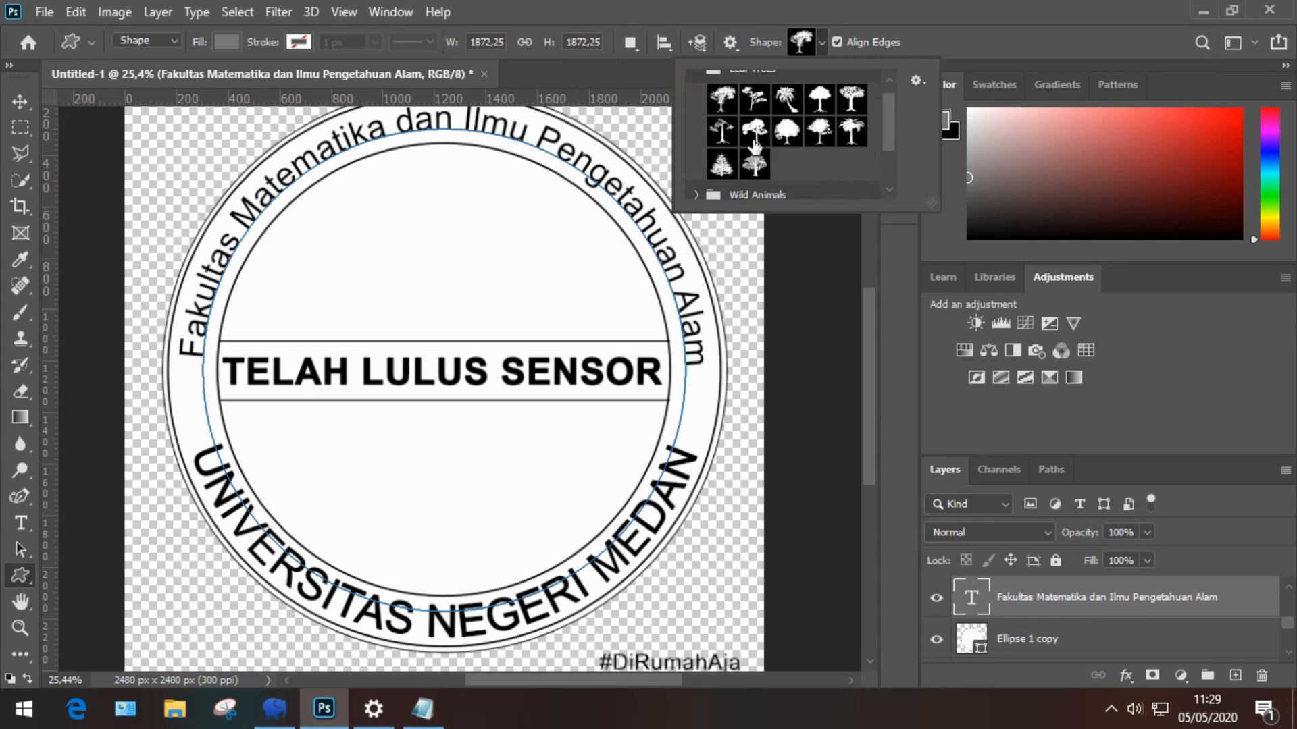
pyautogui.rightClick(4, 577)
pyautogui.rightClick(18, 575)
pyautogui.click(83, 631)
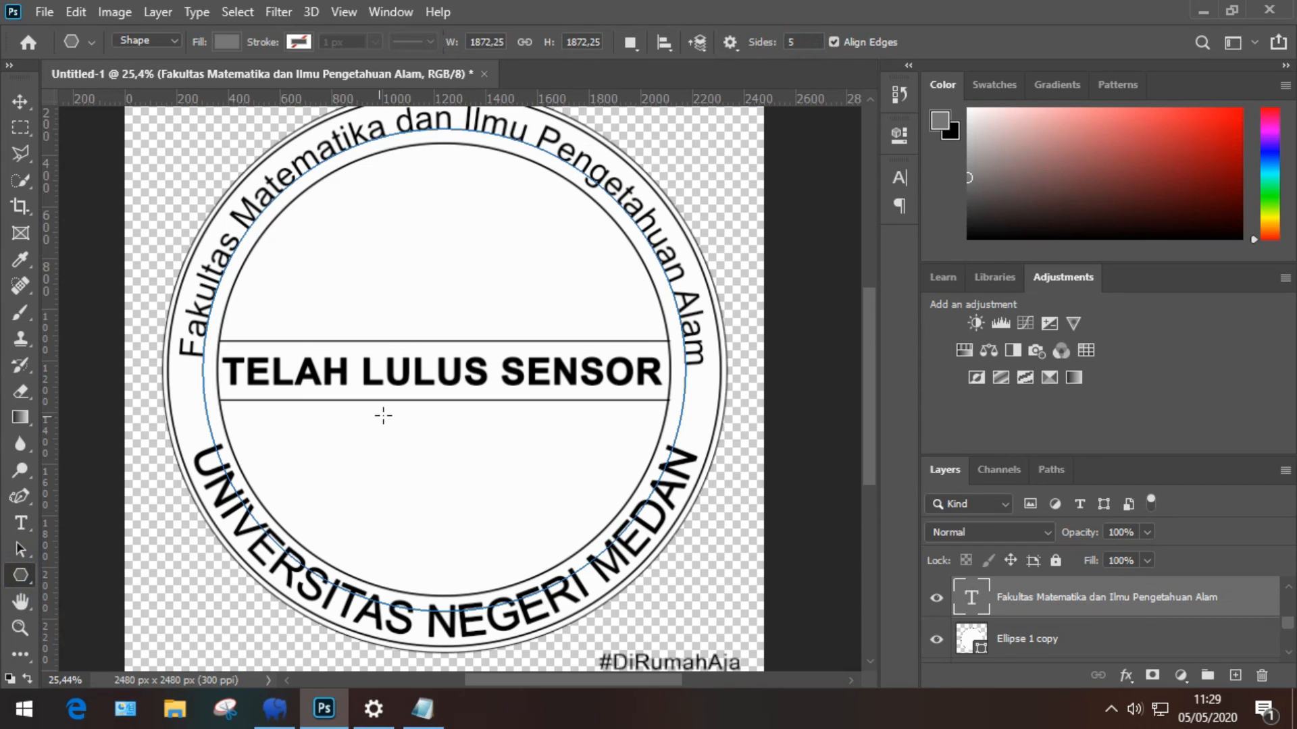
pyautogui.moveTo(386, 426); pyautogui.dragTo(393, 437)
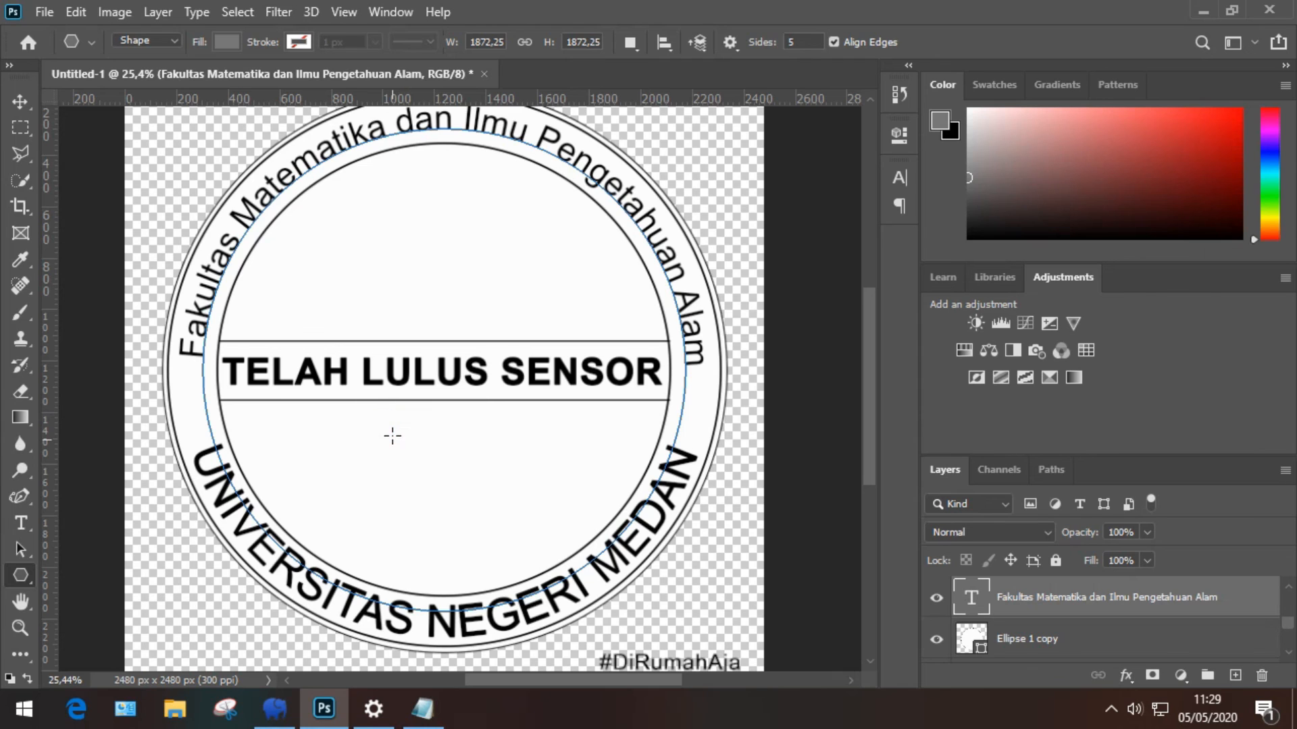
# Step: Draw a small star below the band and fill it with black
pyautogui.click(730, 42)
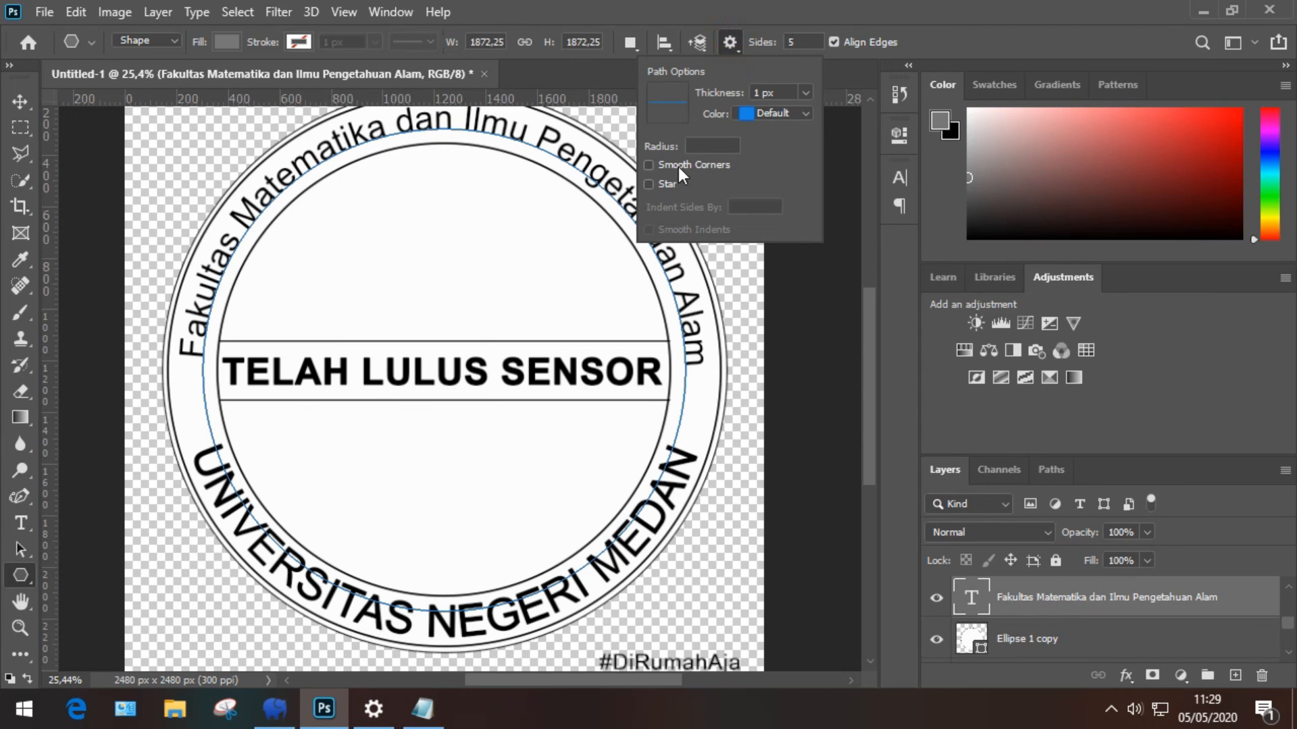
pyautogui.click(649, 184)
pyautogui.moveTo(372, 486); pyautogui.dragTo(383, 499)
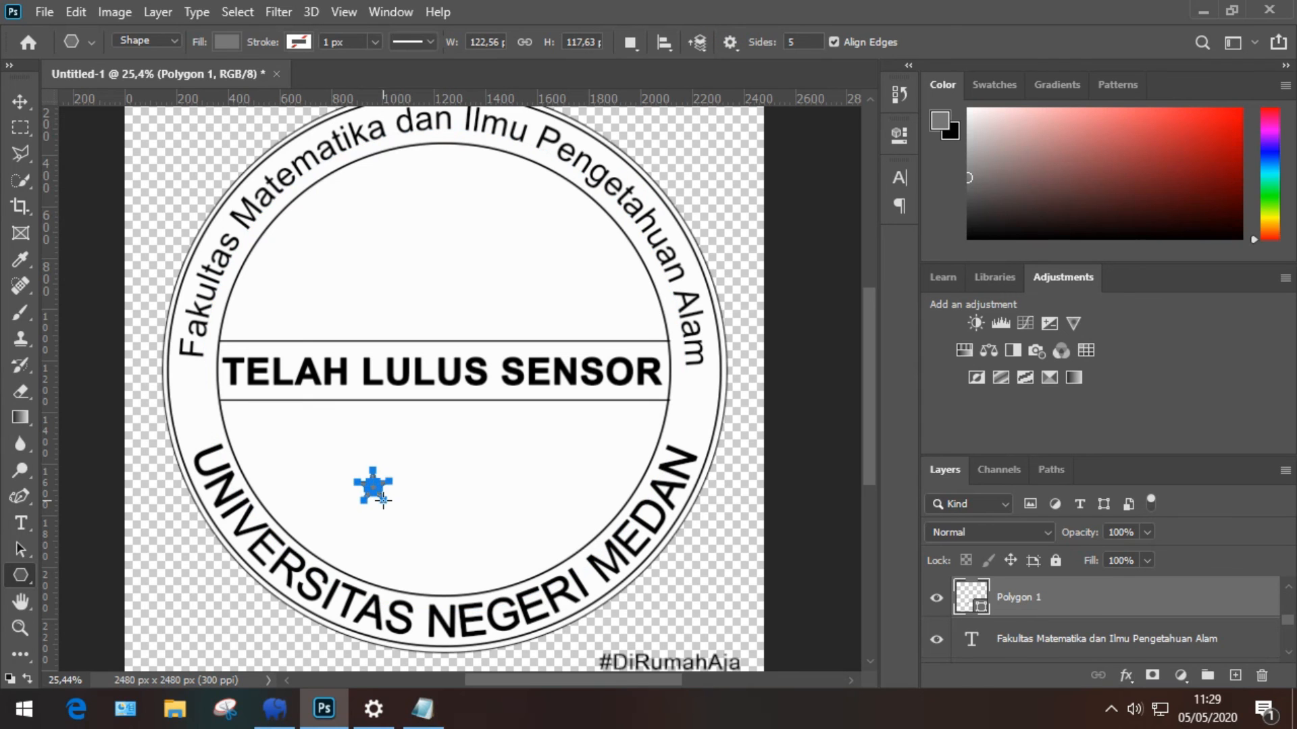
pyautogui.press('v')
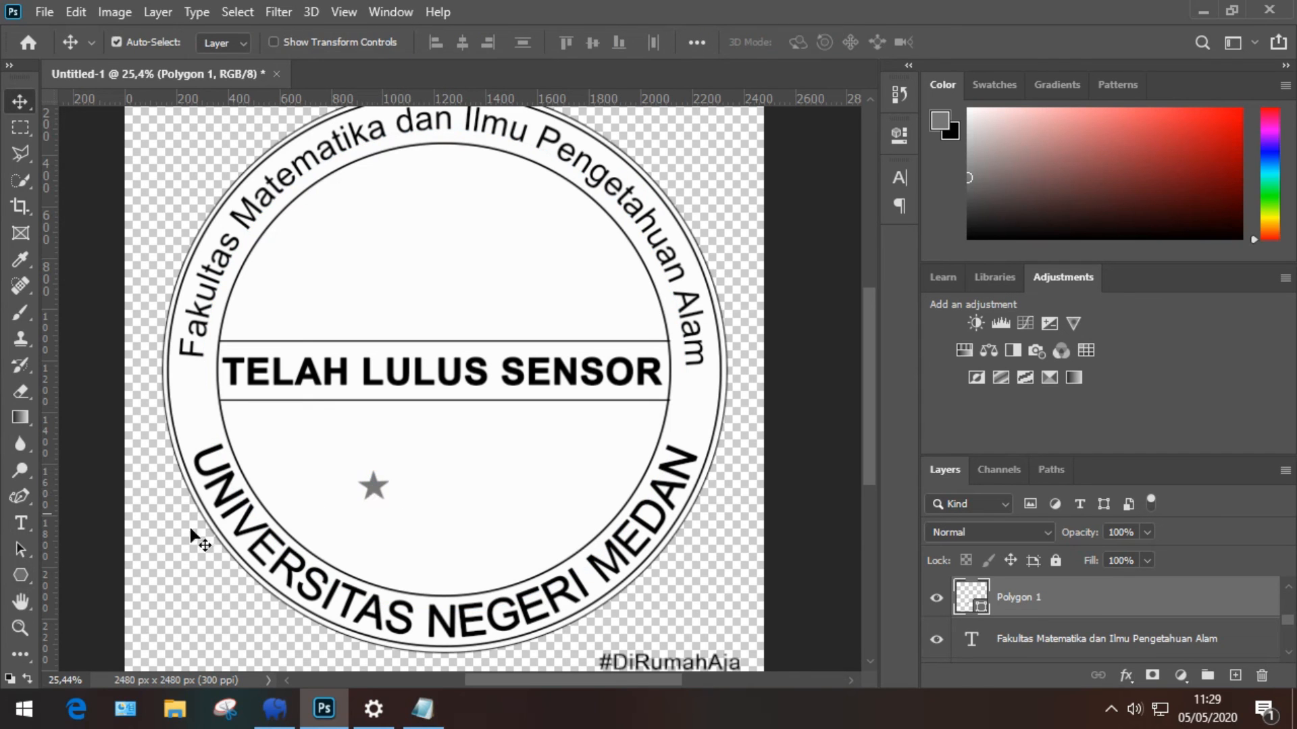
pyautogui.click(20, 575)
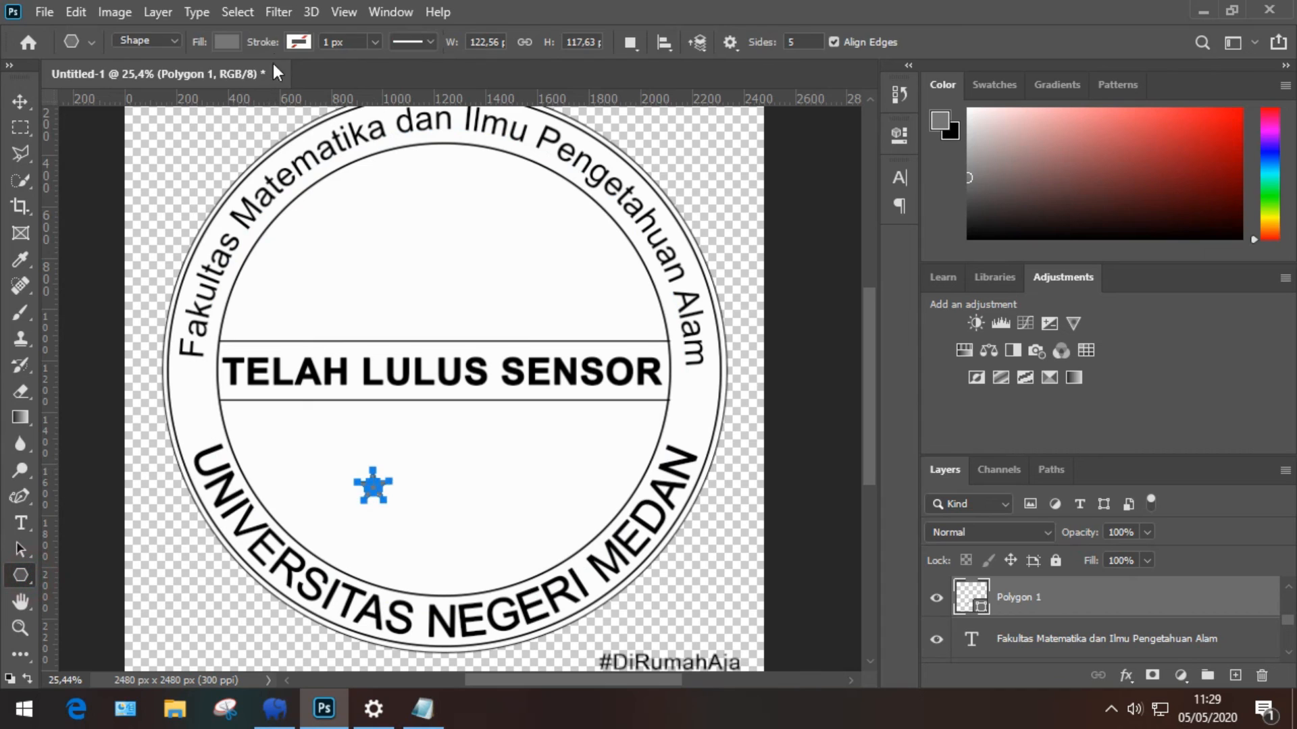
pyautogui.click(230, 43)
pyautogui.click(100, 149)
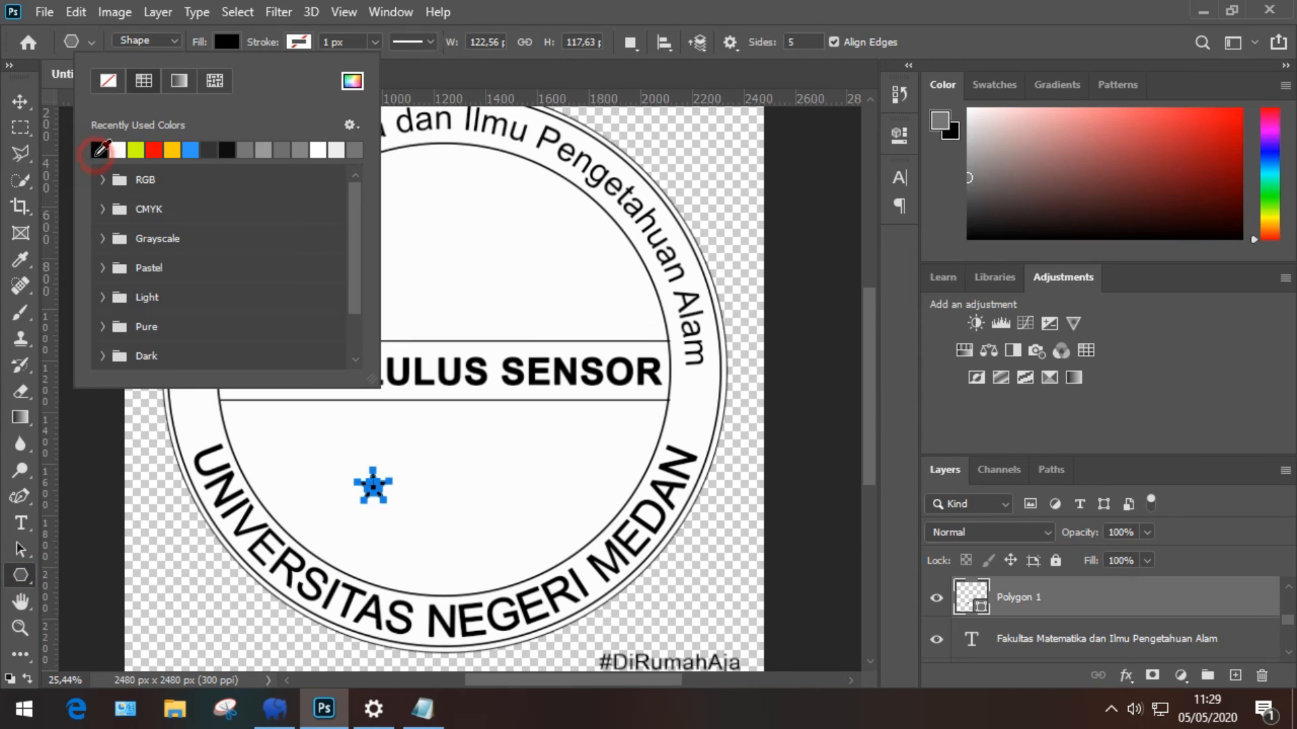
pyautogui.click(15, 102)
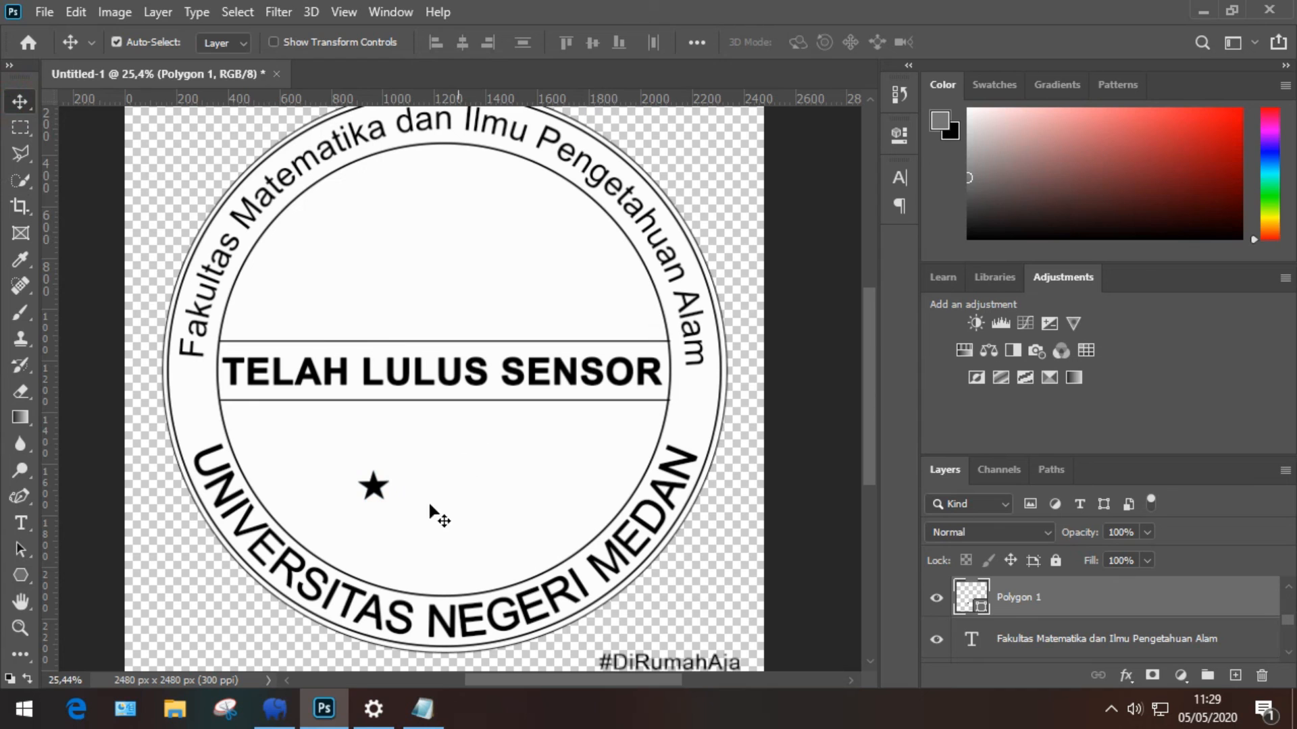
pyautogui.moveTo(371, 499); pyautogui.dragTo(396, 454)
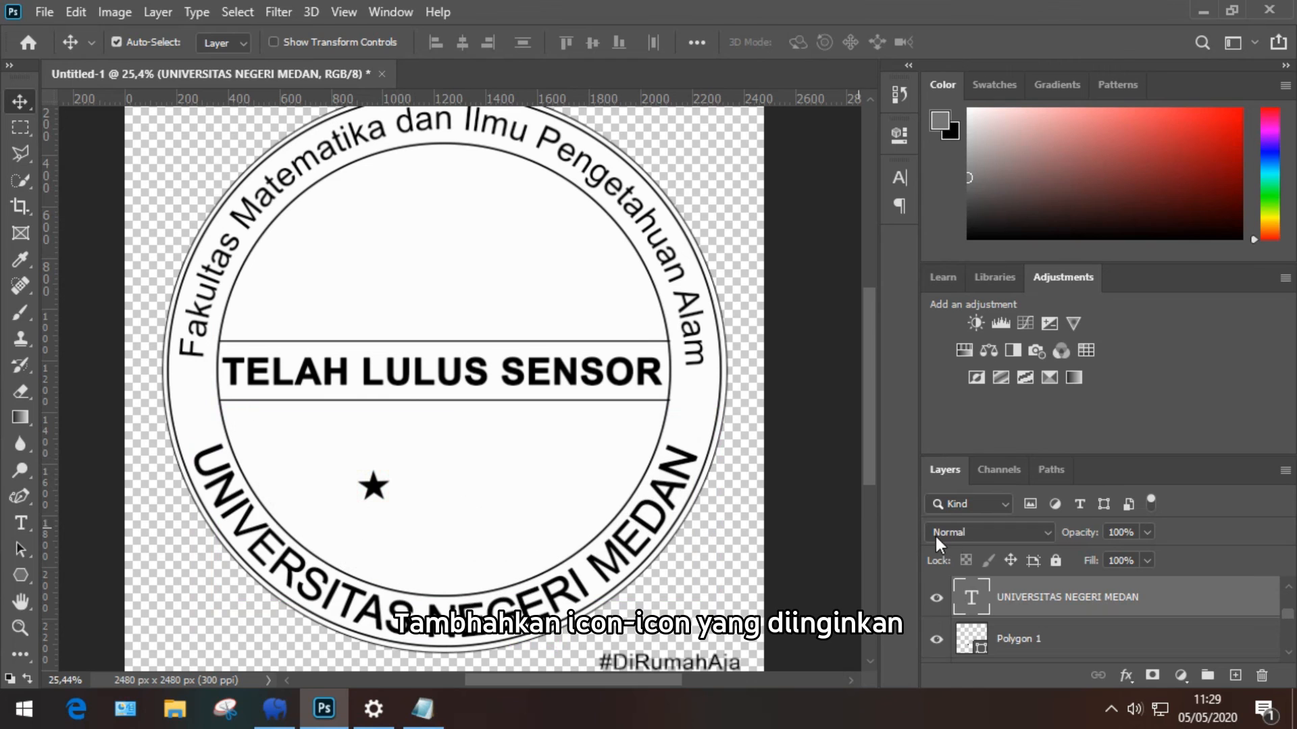
# Step: Lock the UNIVERSITAS NEGERI MEDAN layer and centre the star under the band
pyautogui.click(1055, 561)
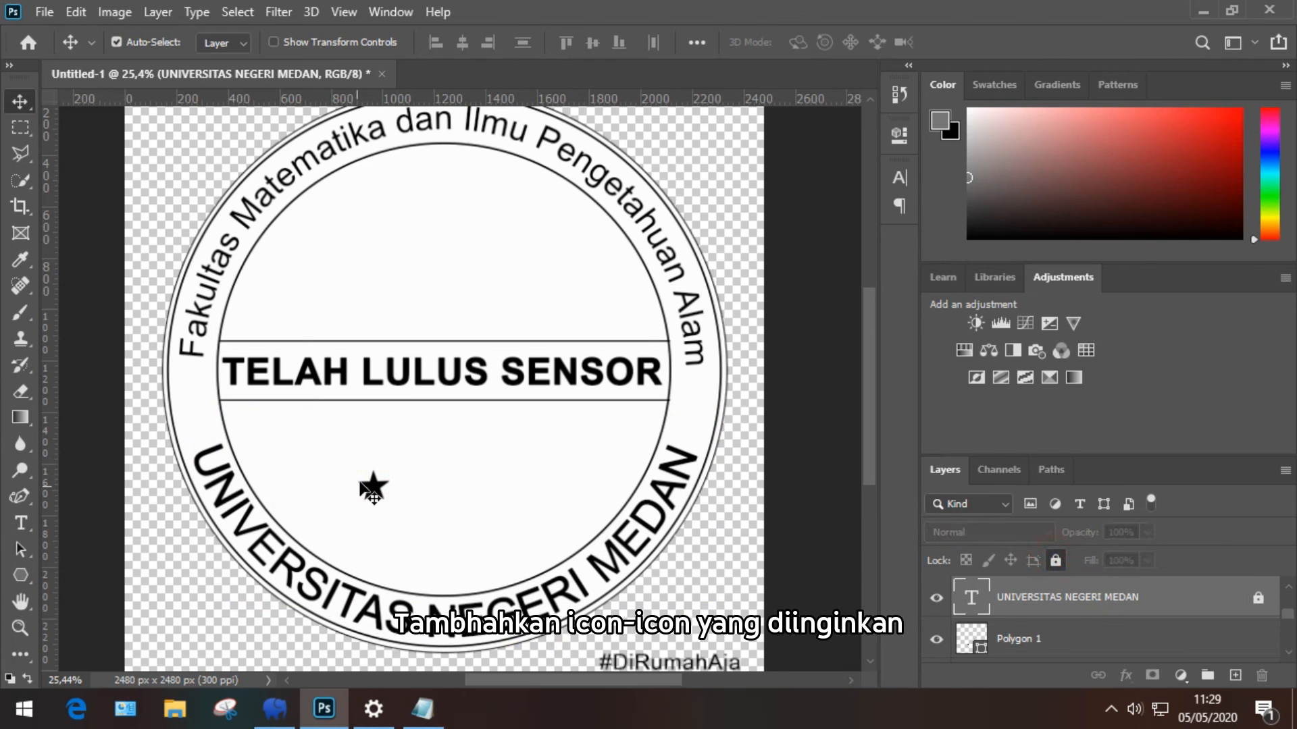
pyautogui.moveTo(371, 486); pyautogui.dragTo(443, 423)
pyautogui.press('ctrl')
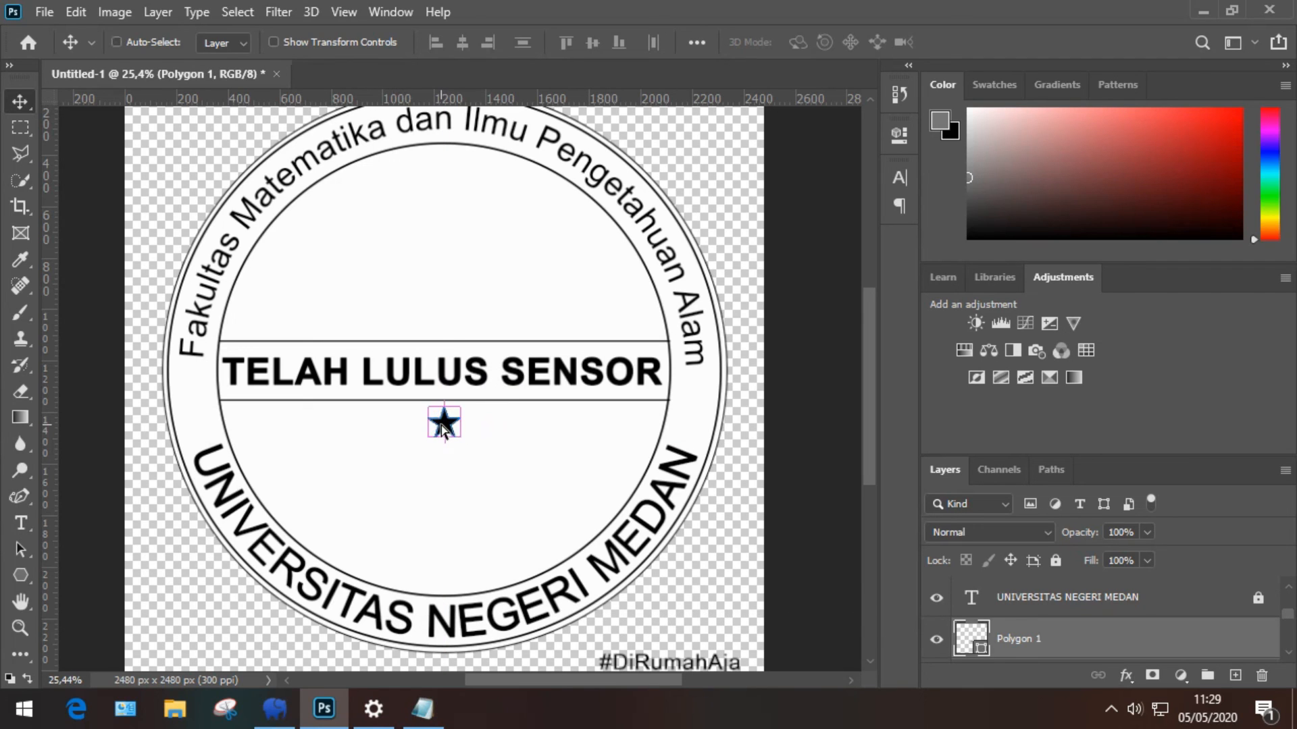
# Step: Duplicate the star and place the copy beside the original, checking spacing
pyautogui.hotkey('ctrl', 'j')
pyautogui.click(443, 426)
pyautogui.moveTo(442, 425); pyautogui.dragTo(397, 426)
pyautogui.press('ctrl')
pyautogui.scroll(-2, 498, 456)
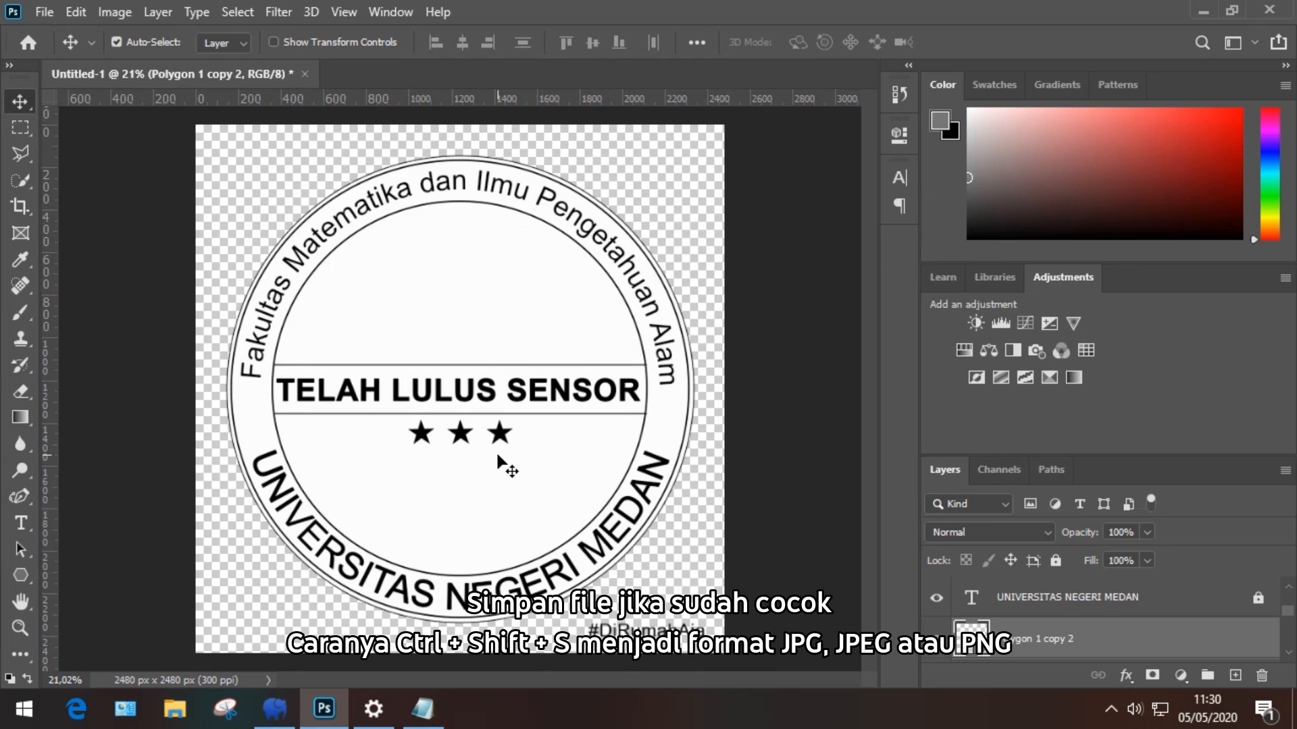
# Step: Check the three stars' spacing, then bring the Notepad tutorial notes to the front
pyautogui.press('ctrl')
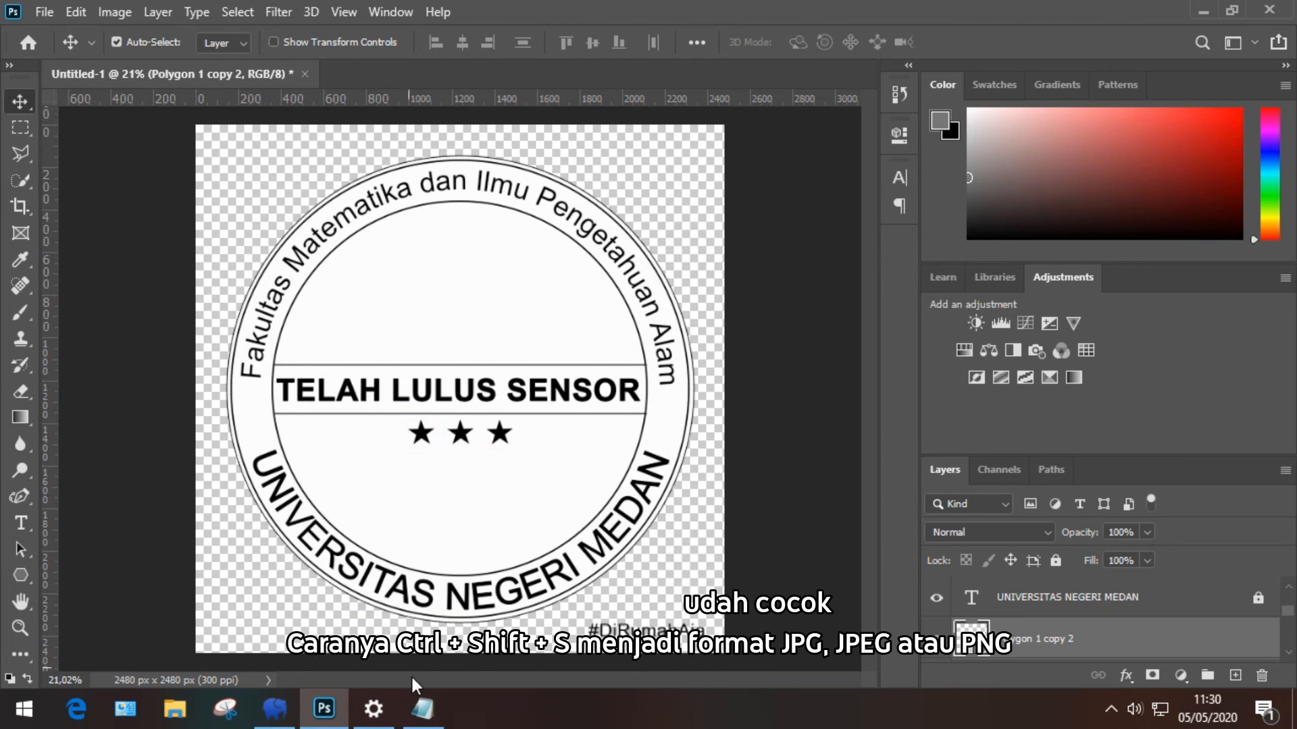
pyautogui.click(422, 708)
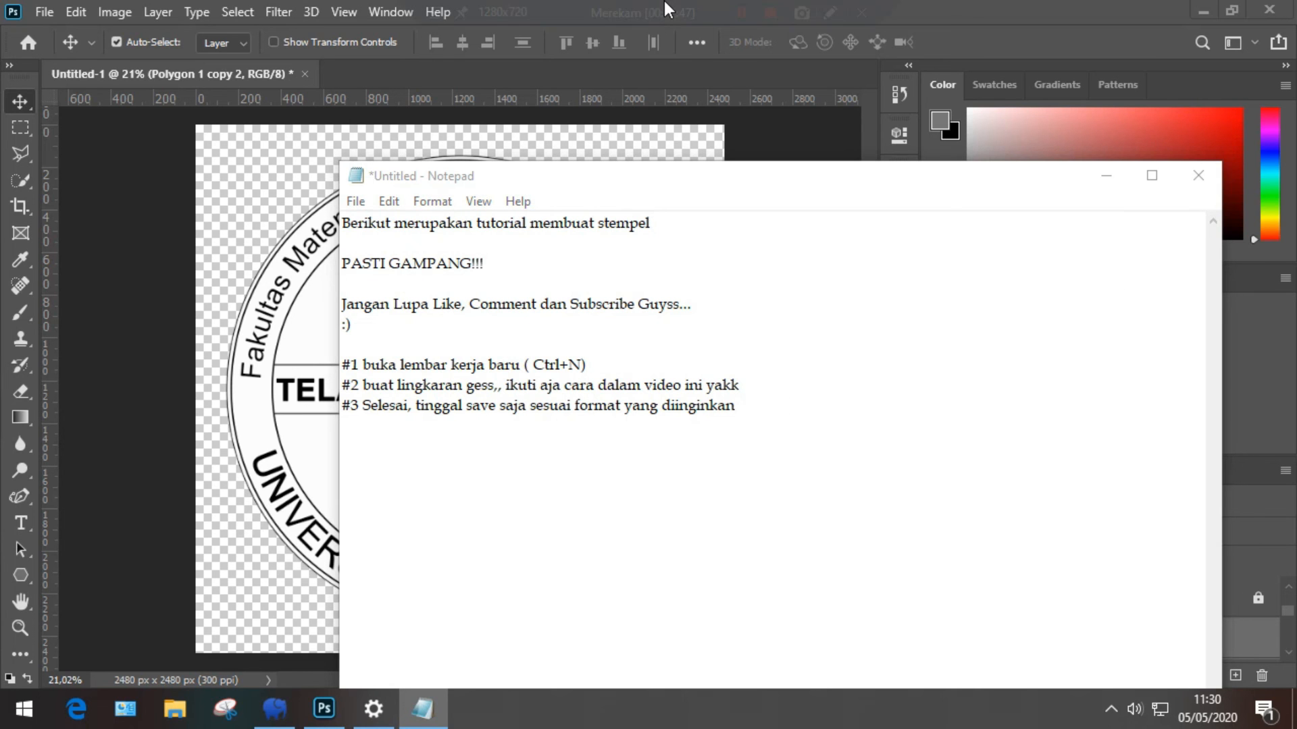
pyautogui.moveTo(663, 2)
pyautogui.click(768, 14)
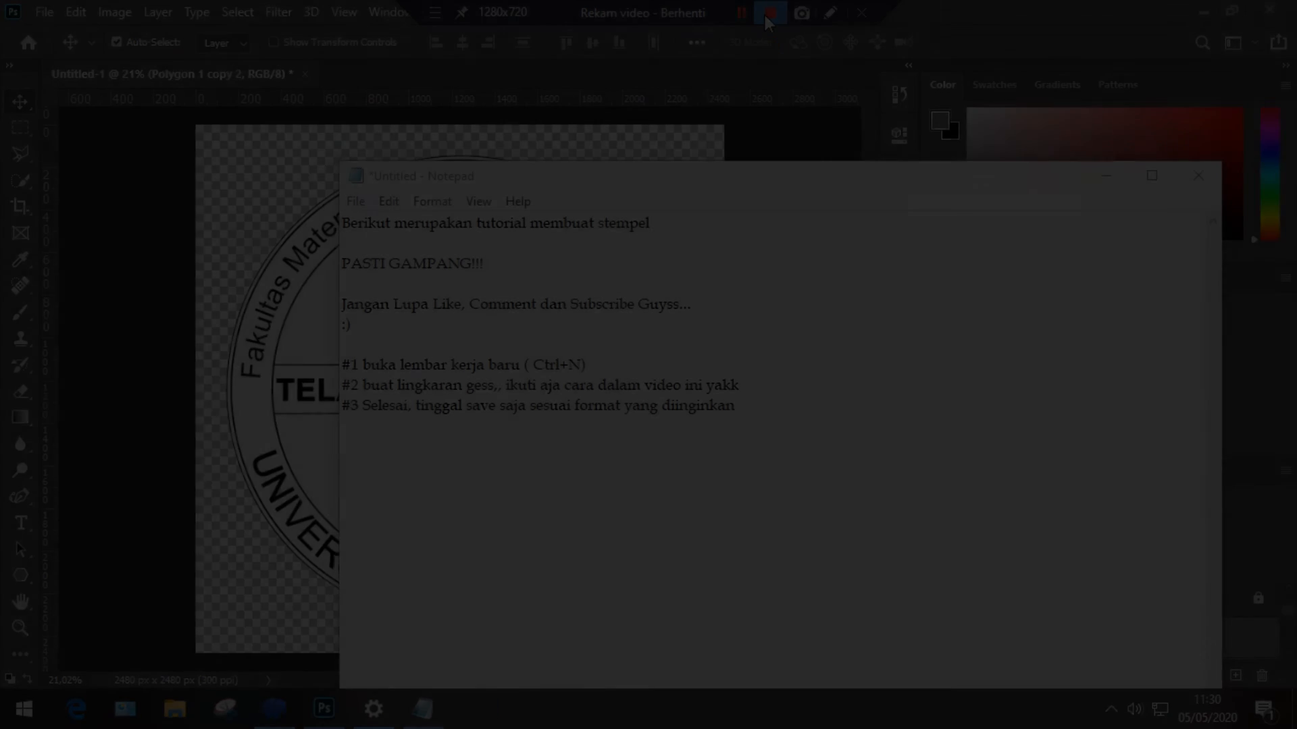